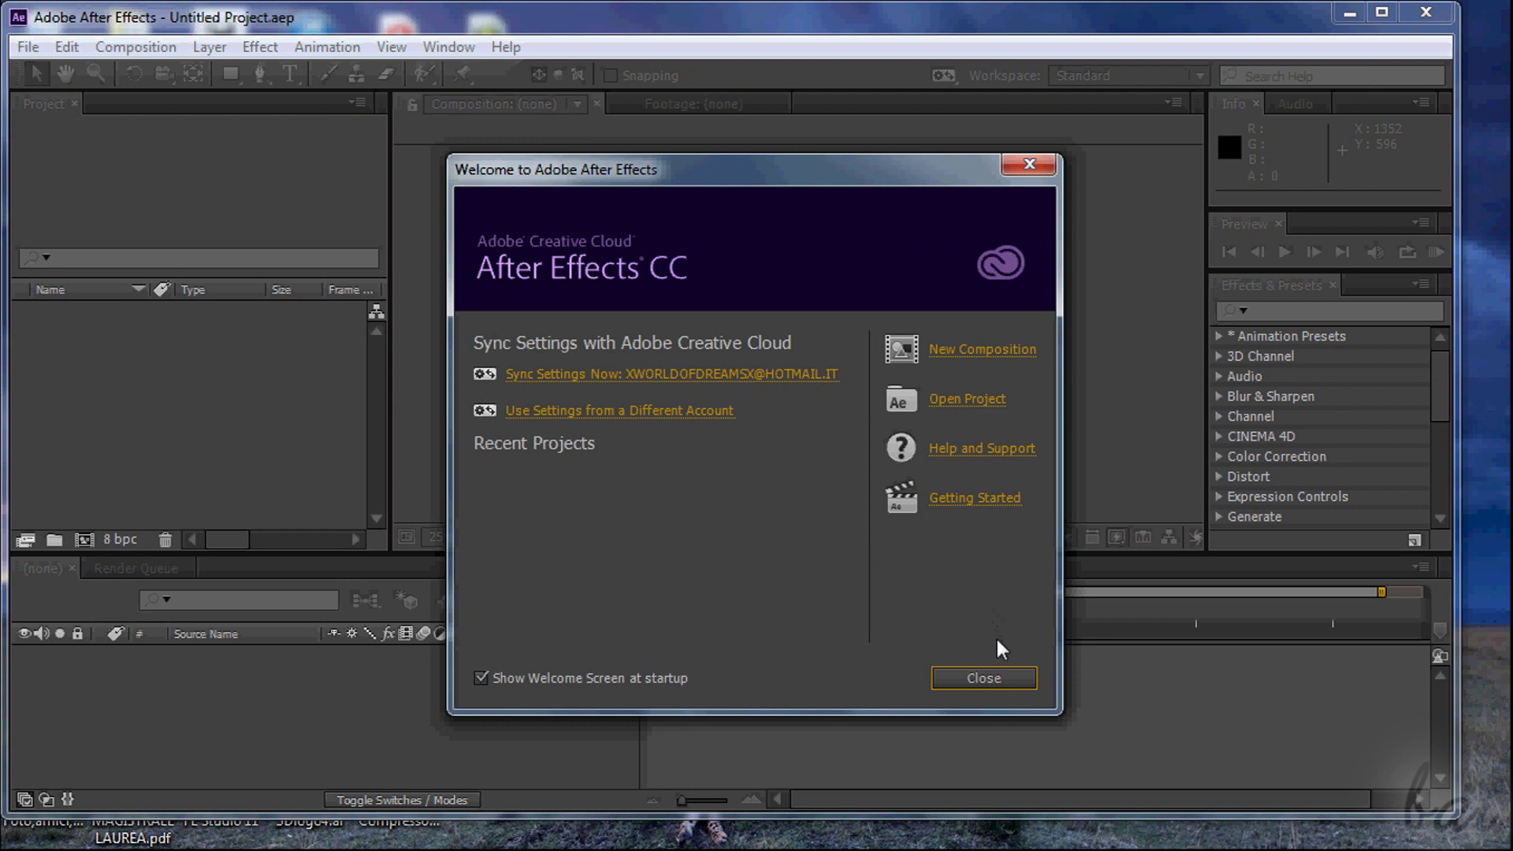
- Close the Welcome to Adobe After Effects dialog to reach the empty Untitled Project
{"action": "left_click", "coordinate": [1006, 682]}
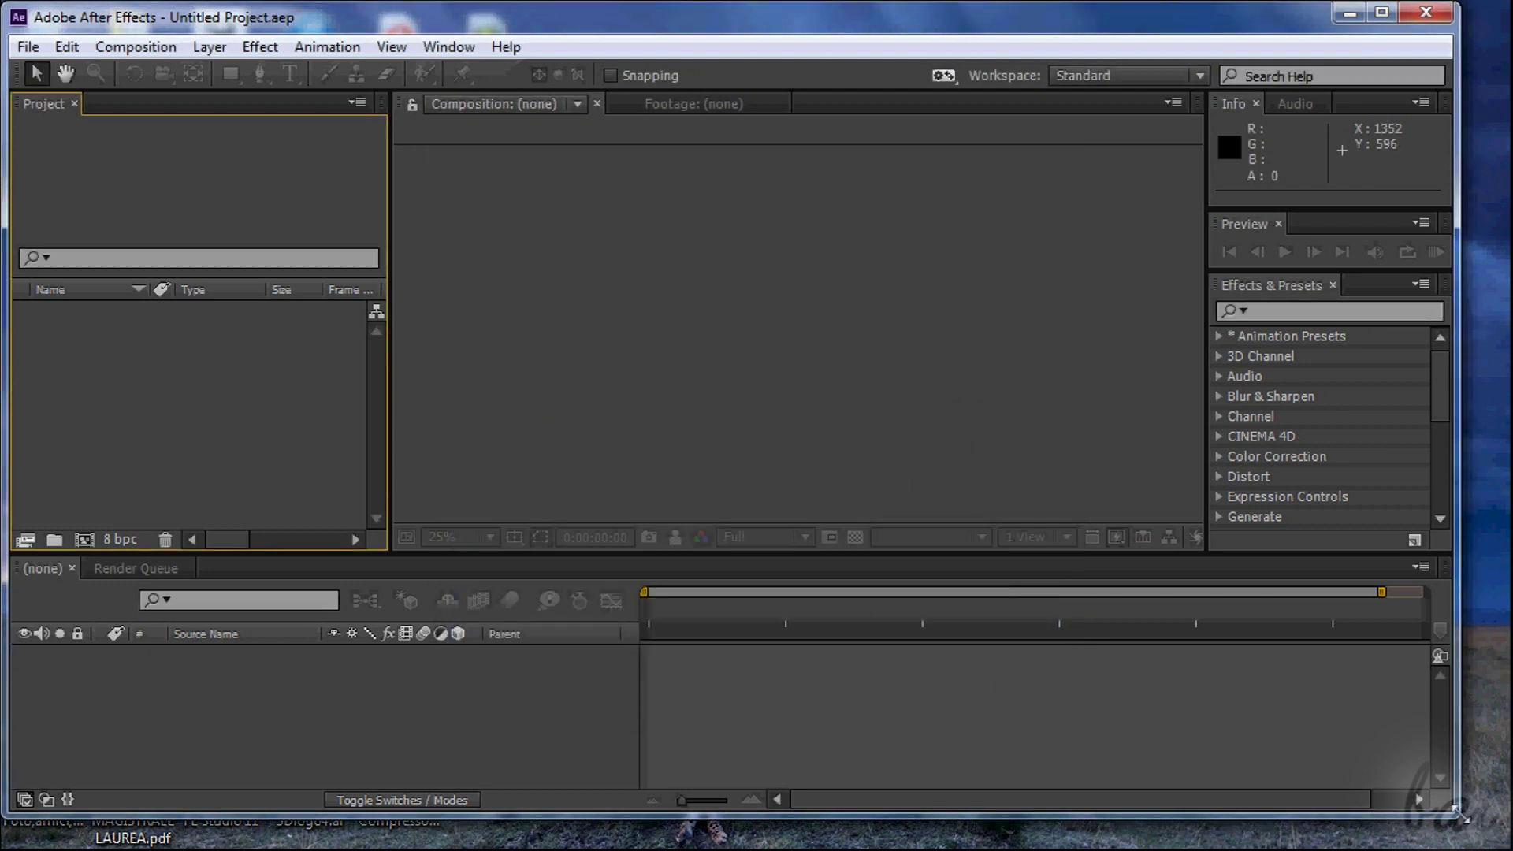
- Maximize the window and inspect the Files, Shining Effects, Text and Intro project items
{"action": "left_click_drag", "start_coordinate": [1459, 816], "coordinate": [1505, 847]}
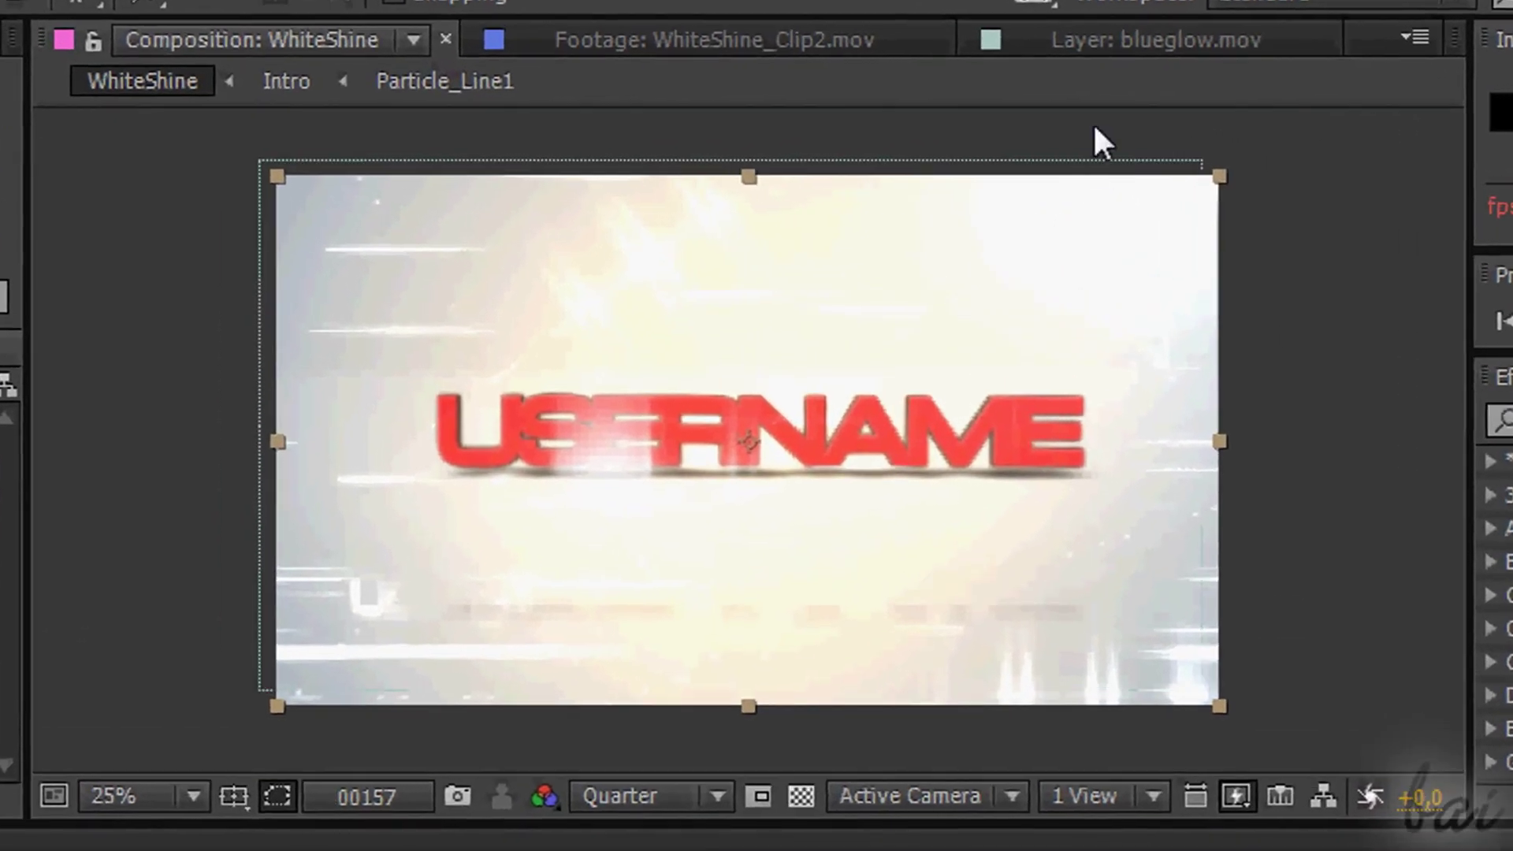
{"action": "left_click", "coordinate": [1102, 142]}
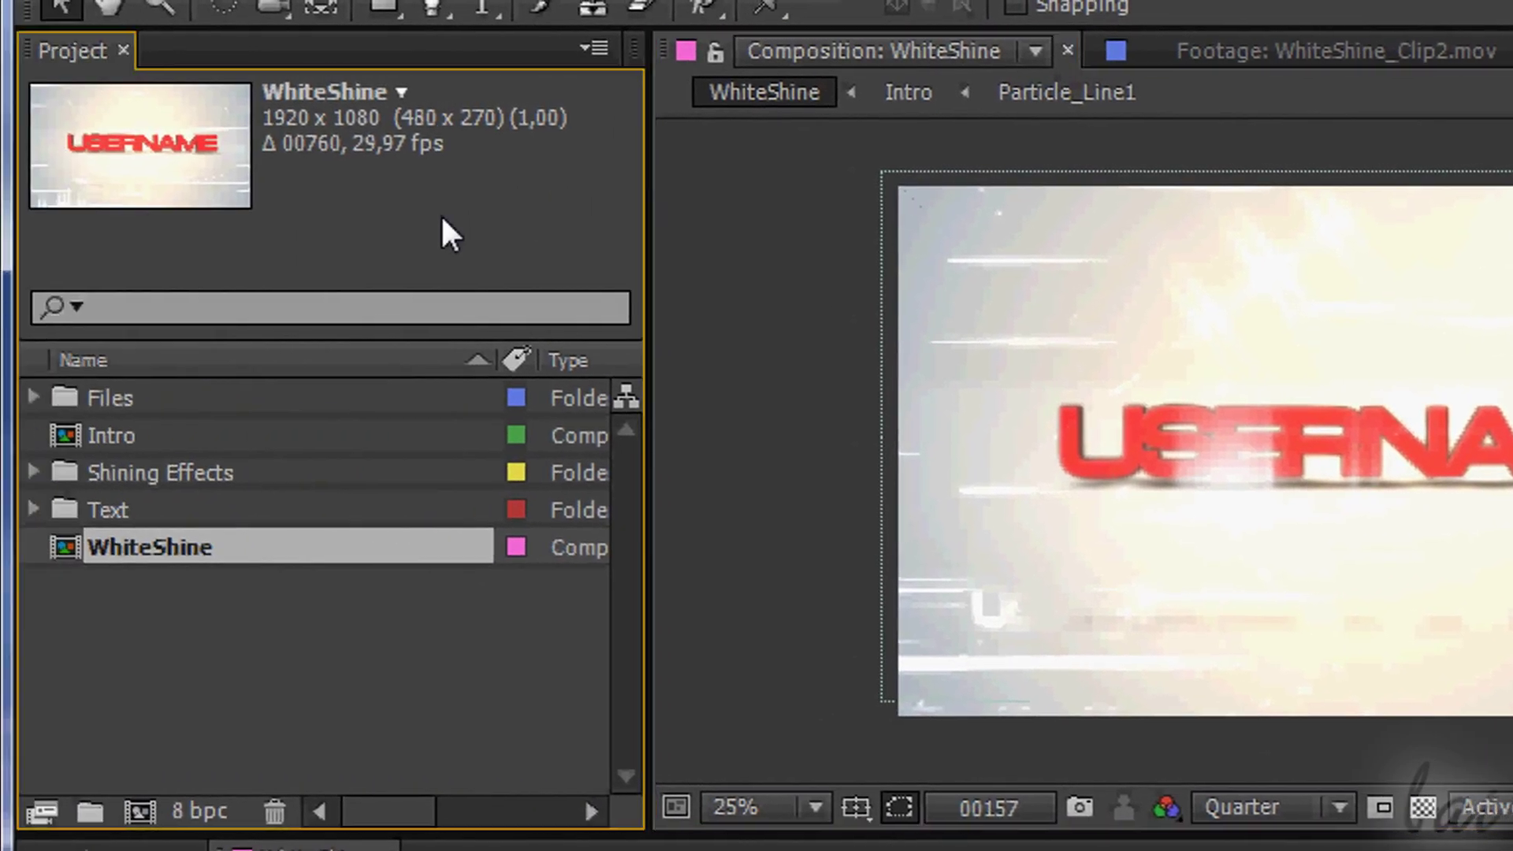
{"action": "left_click", "coordinate": [200, 435]}
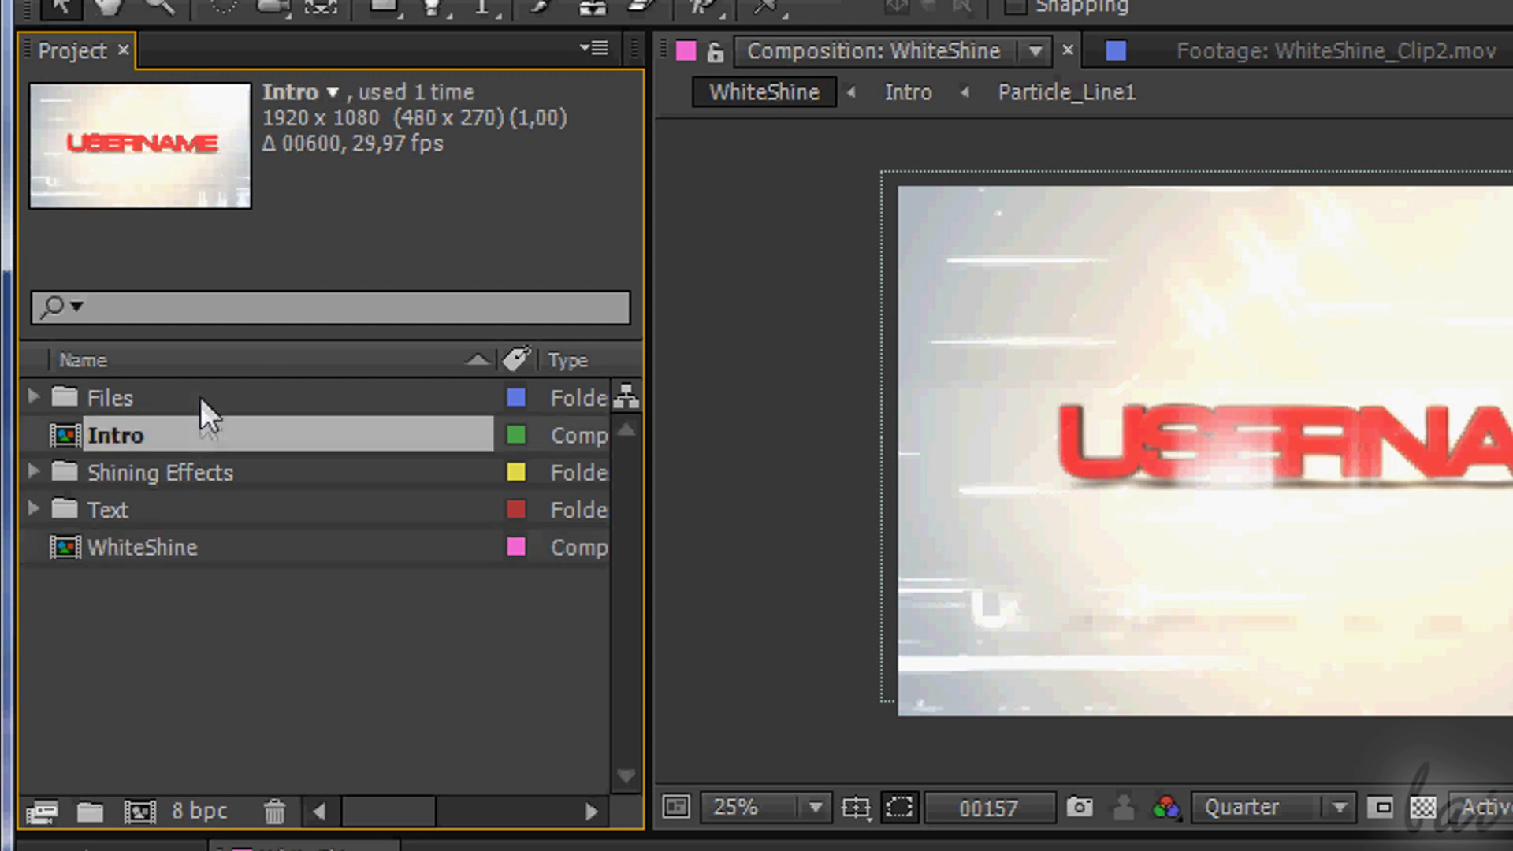
{"action": "left_click", "coordinate": [197, 398]}
{"action": "left_click", "coordinate": [189, 472]}
{"action": "left_click", "coordinate": [199, 510]}
{"action": "left_click", "coordinate": [204, 553]}
{"action": "left_click", "coordinate": [202, 436]}
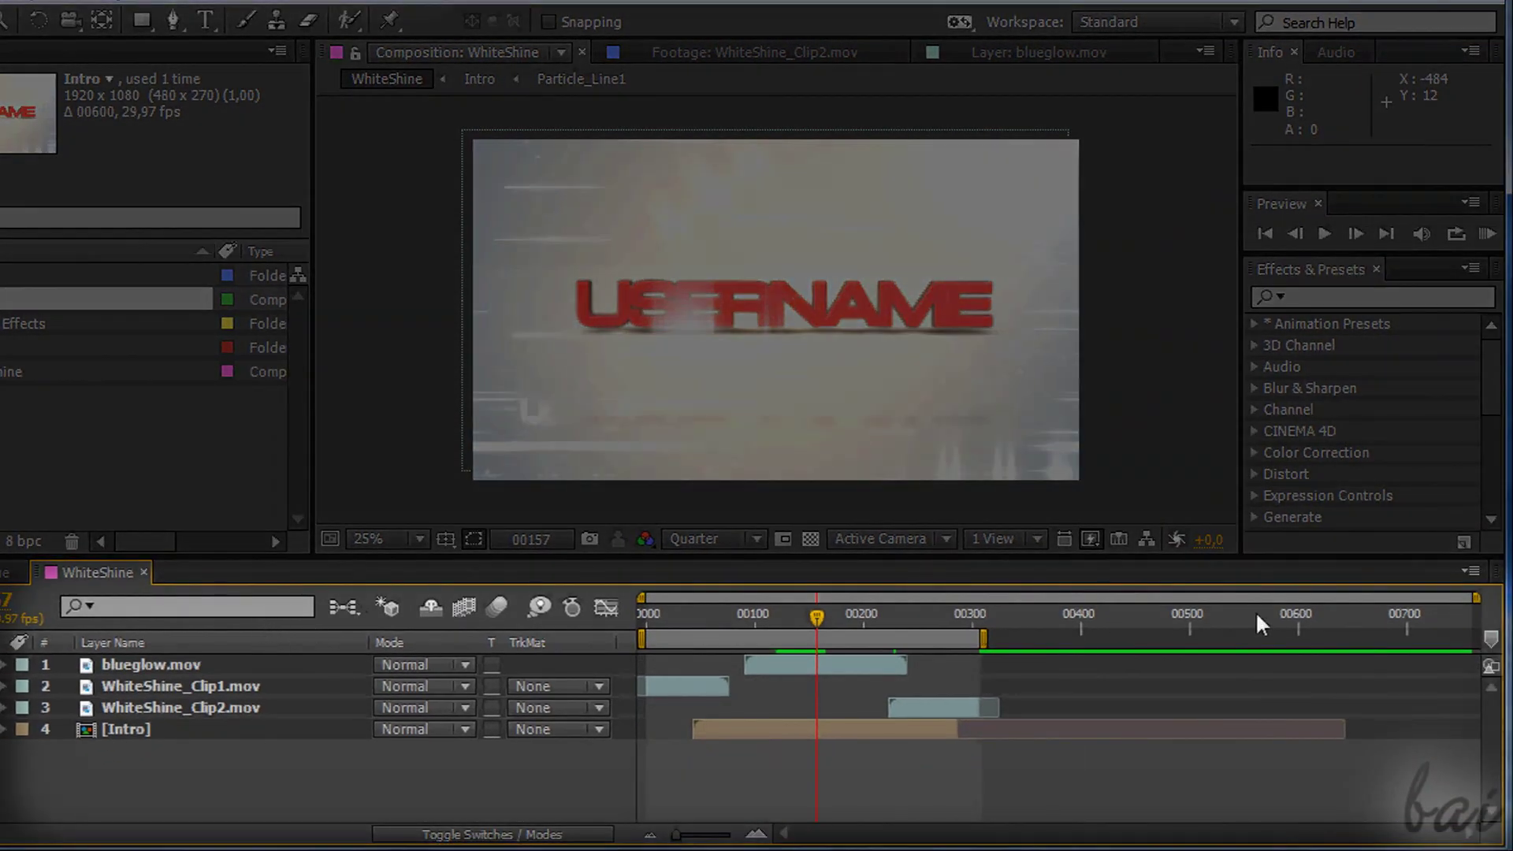
- Scrub the timeline to frame 00433 and back to 00175, then close and reopen the Project panel
{"action": "left_click", "coordinate": [1119, 629]}
{"action": "left_click_drag", "start_coordinate": [810, 620], "coordinate": [851, 619]}
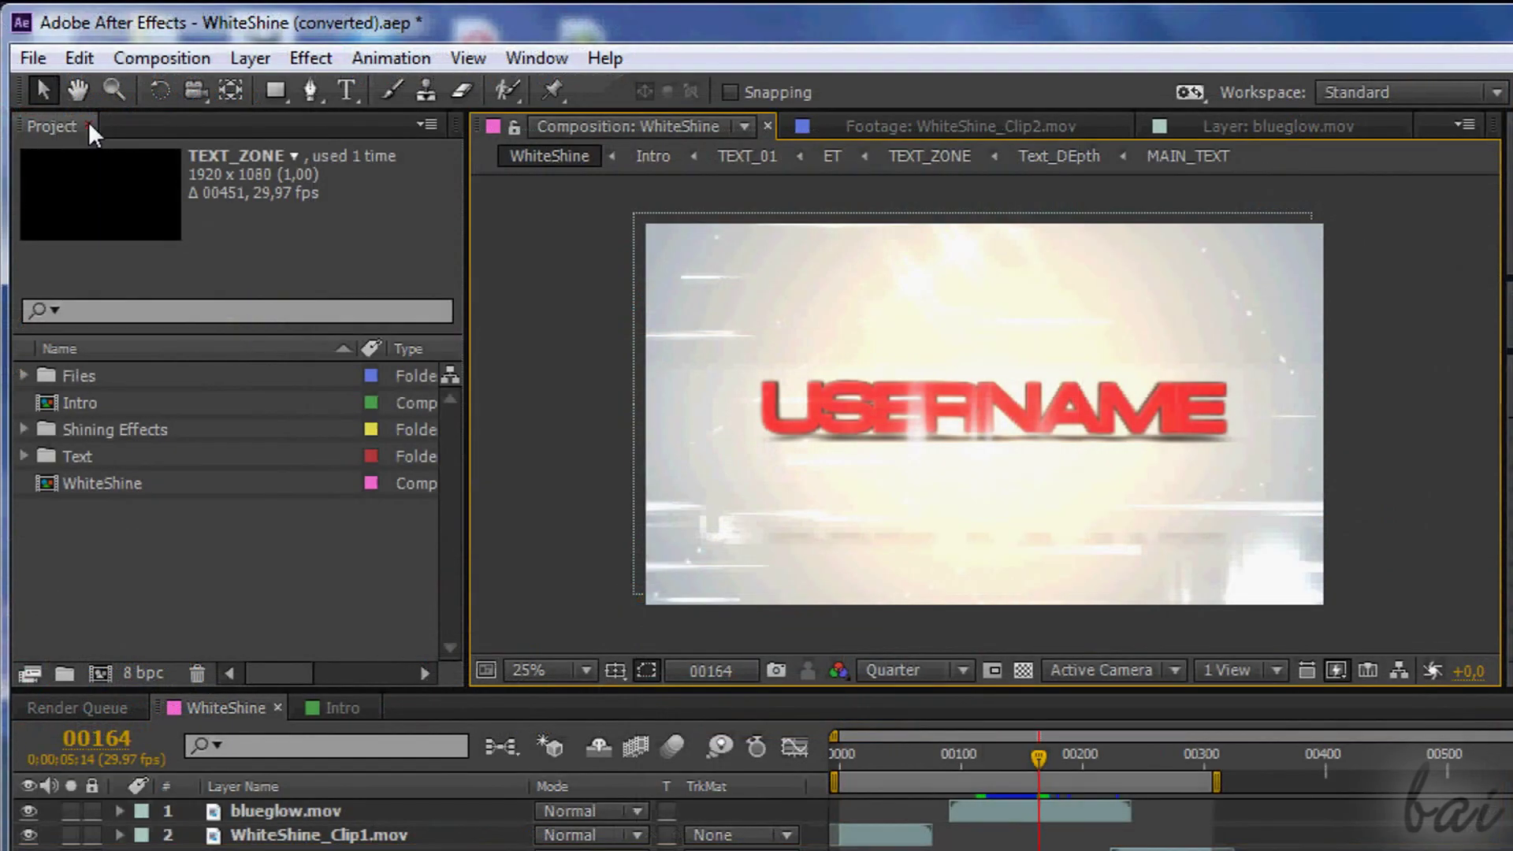
{"action": "left_click", "coordinate": [88, 125]}
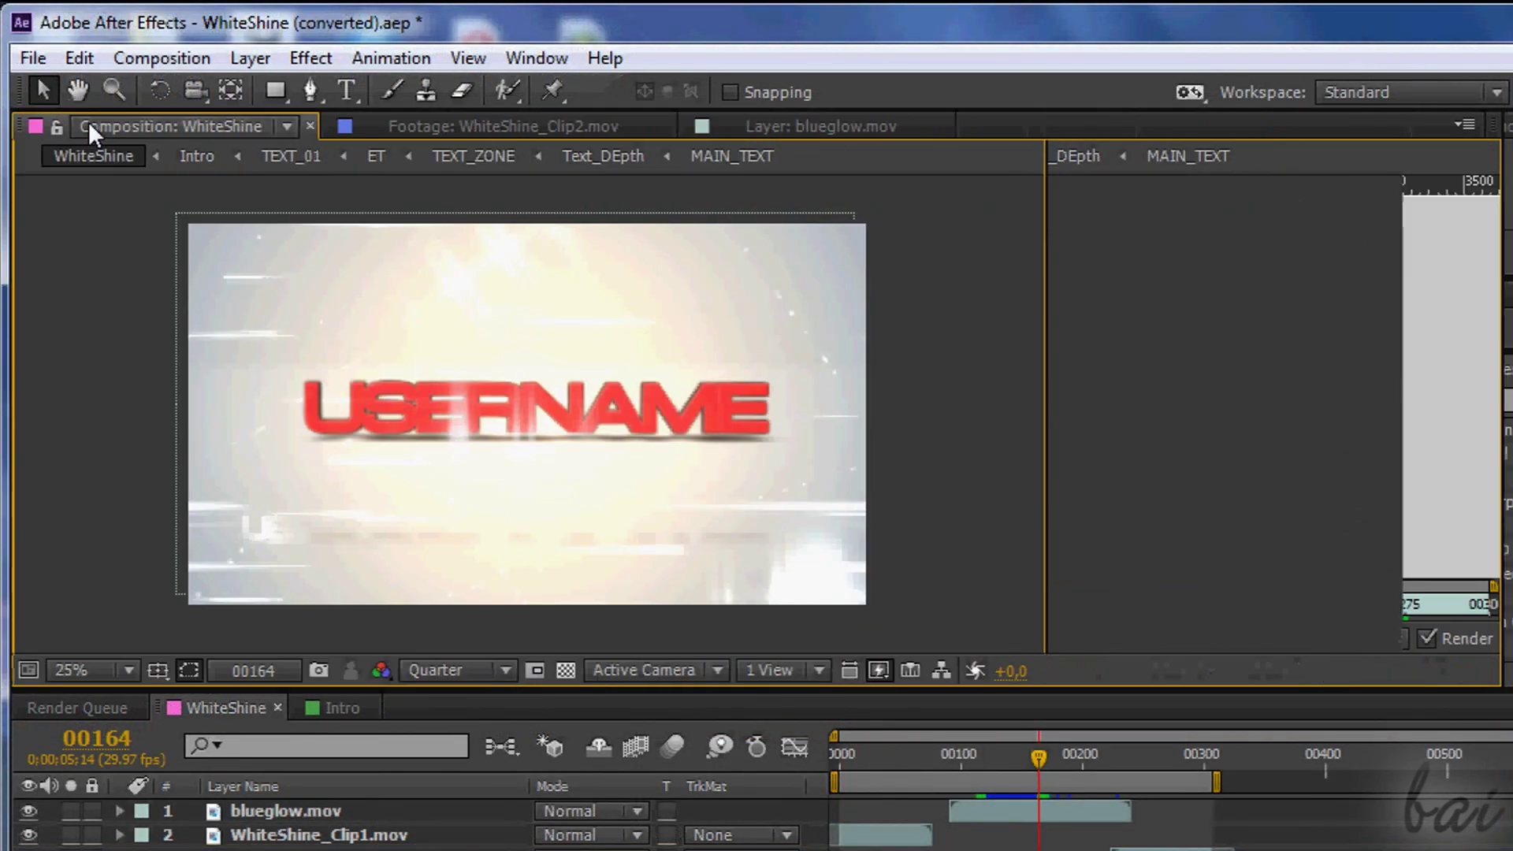
{"action": "left_click", "coordinate": [536, 58]}
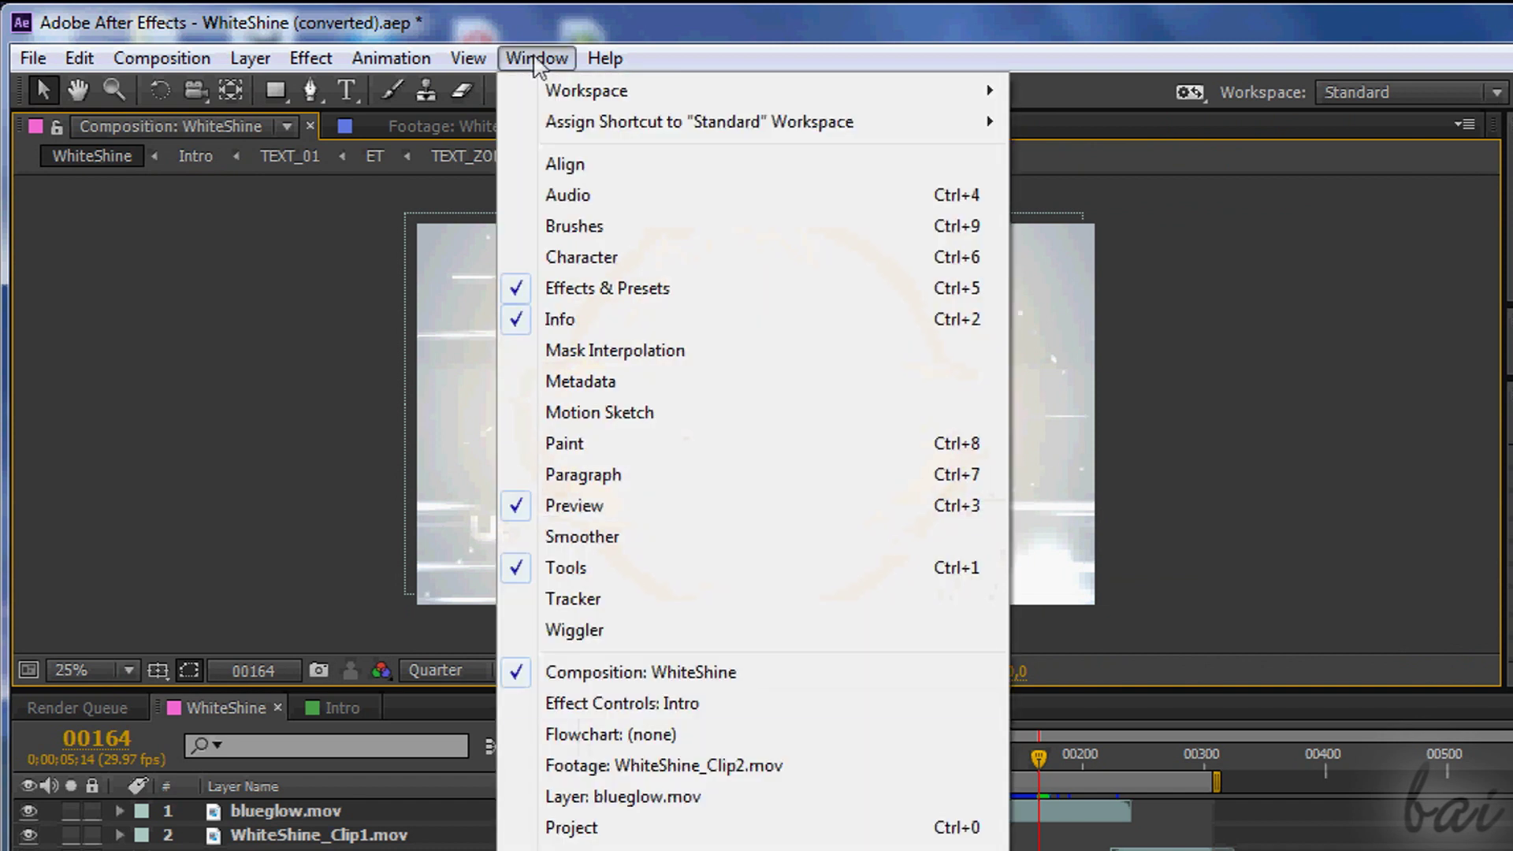
{"action": "left_click", "coordinate": [630, 827]}
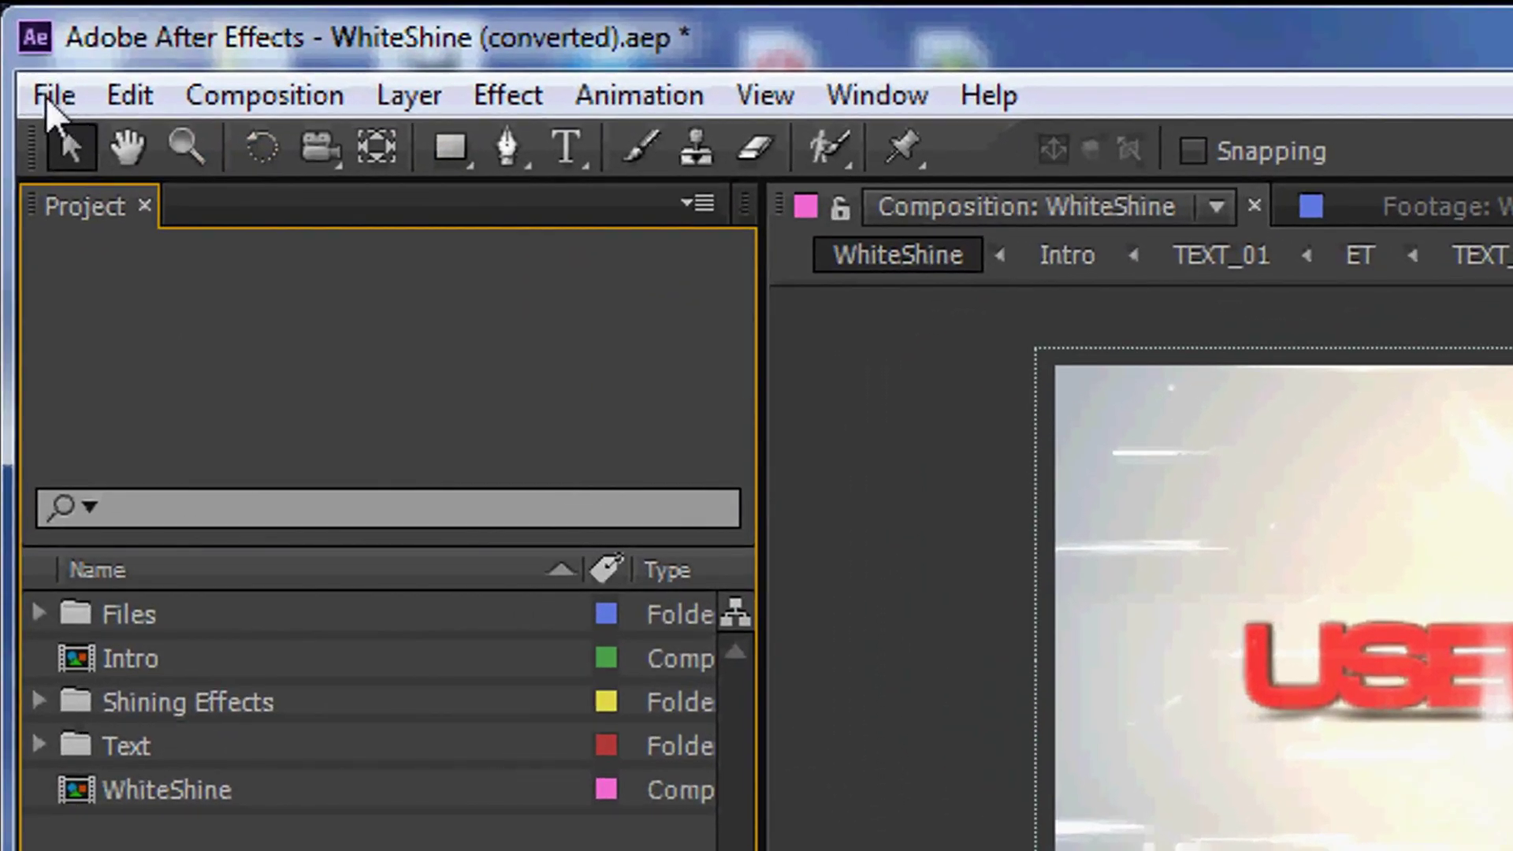
- Start a new empty project from File > New and shift the window right to reveal the desktop
{"action": "left_click", "coordinate": [46, 96]}
{"action": "mouse_move", "coordinate": [135, 152]}
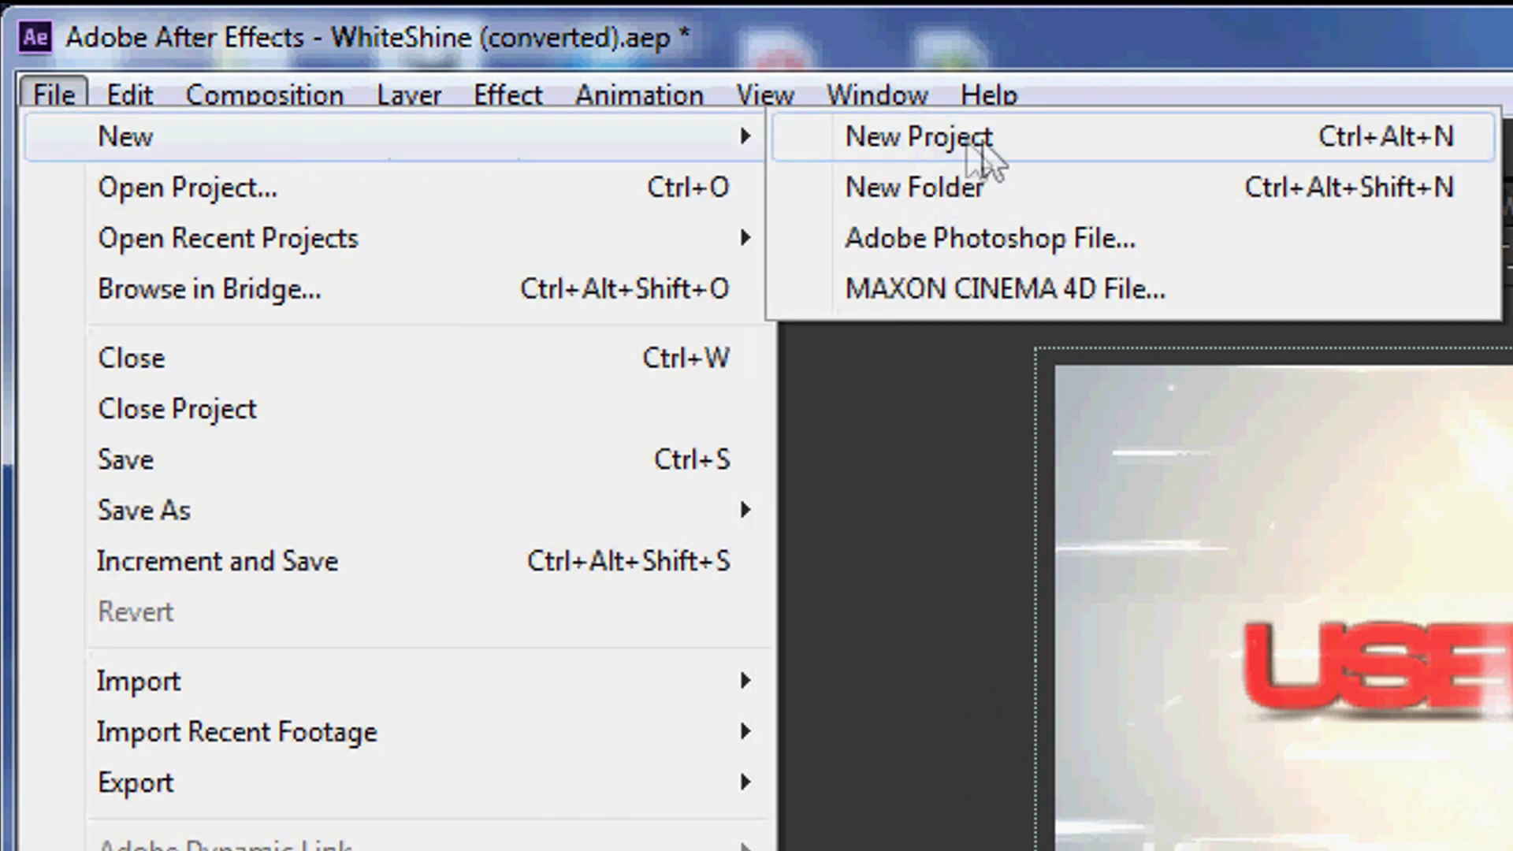
{"action": "left_click", "coordinate": [1172, 152]}
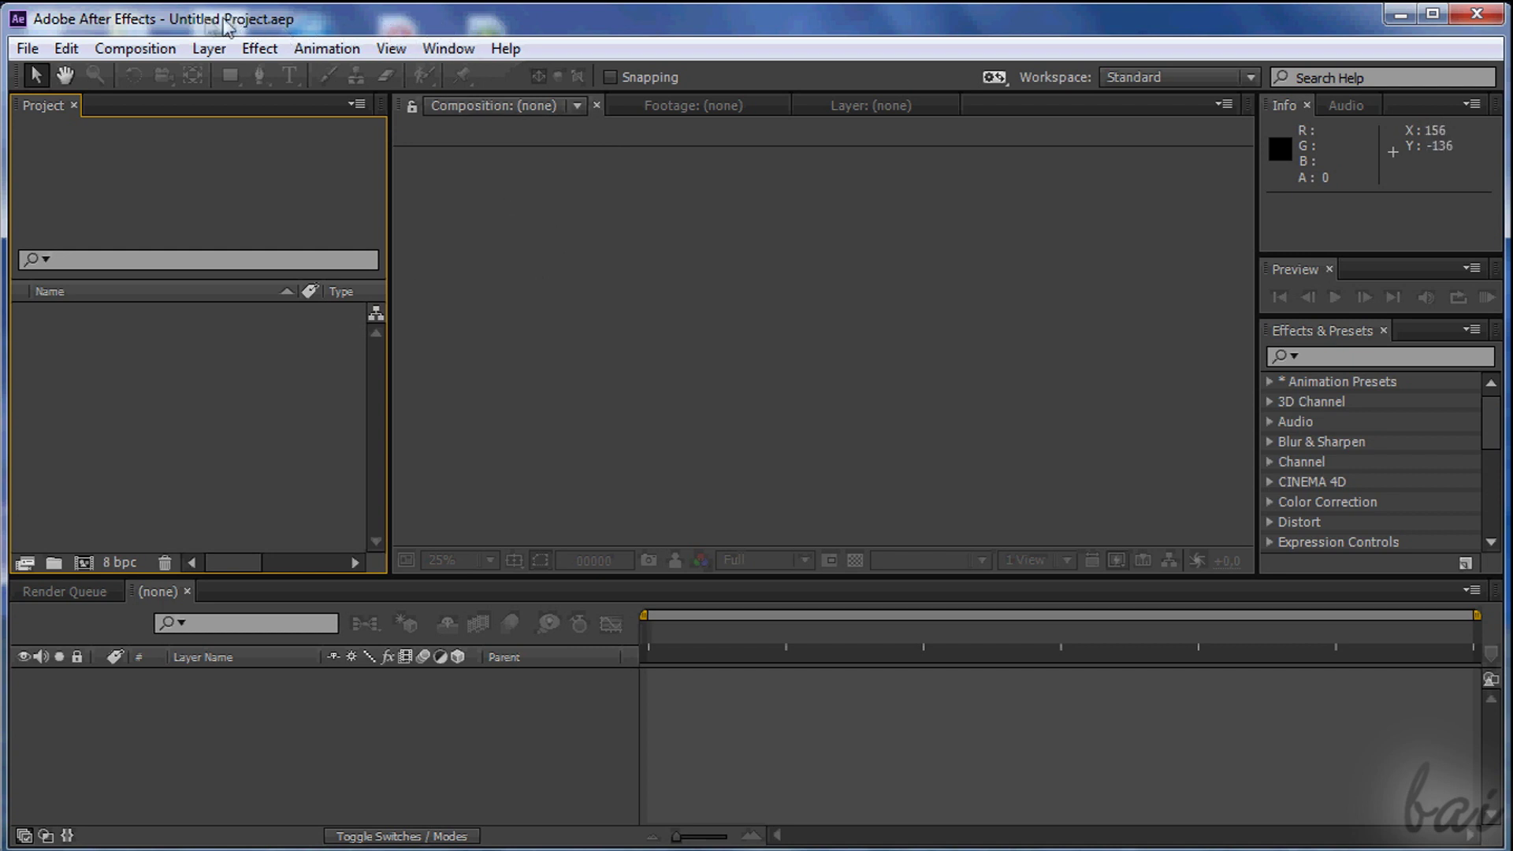
{"action": "left_click_drag", "start_coordinate": [227, 26], "coordinate": [788, 15]}
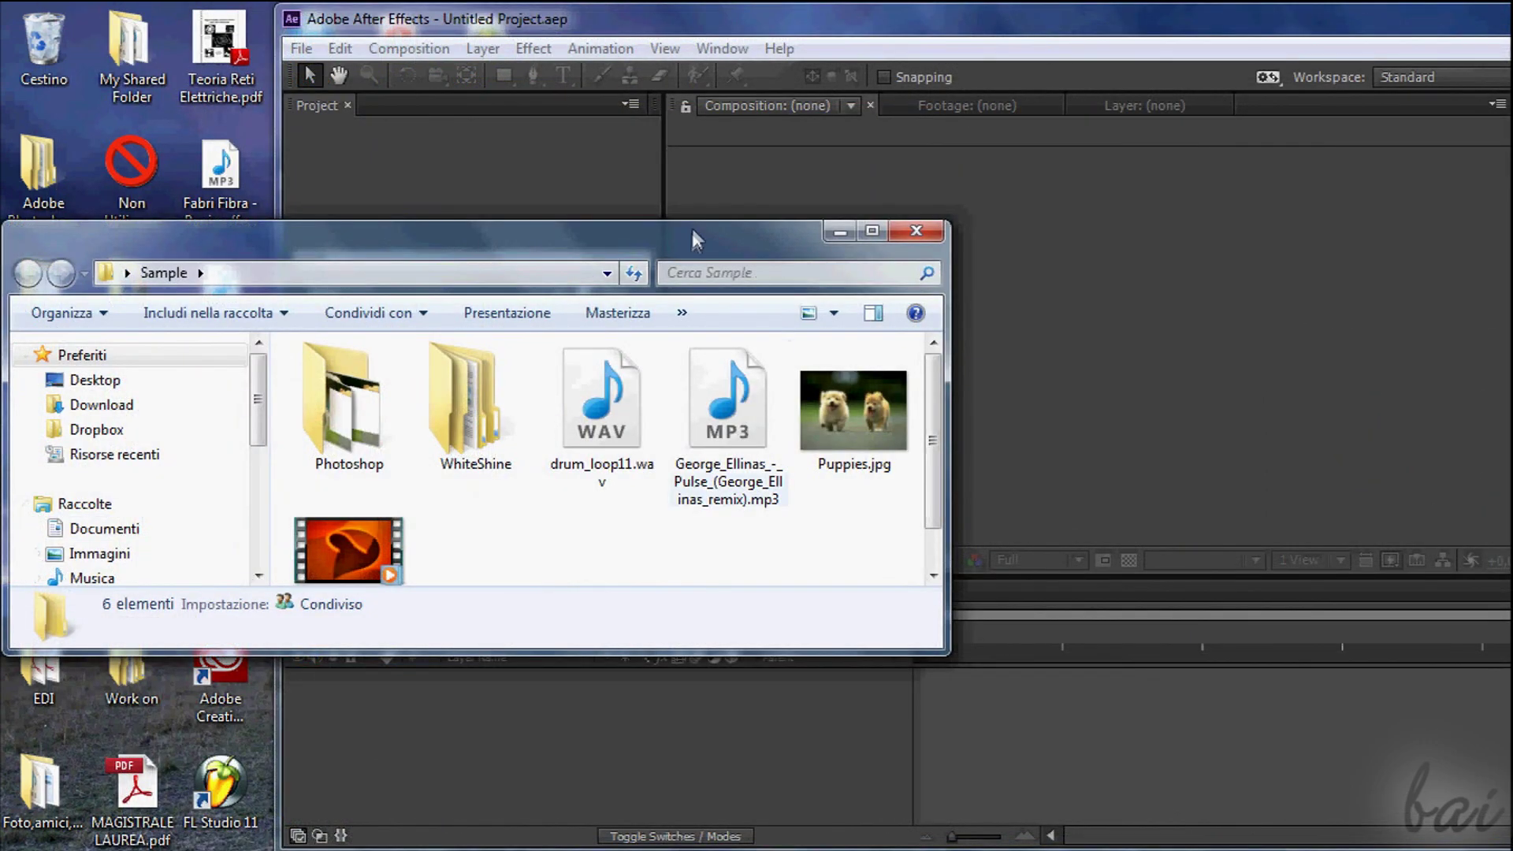
- Drag Puppies.jpg, drum_loop11.wav and the Sismet .mov from the Sample folder into the Project panel
{"action": "left_click_drag", "start_coordinate": [692, 226], "coordinate": [646, 305]}
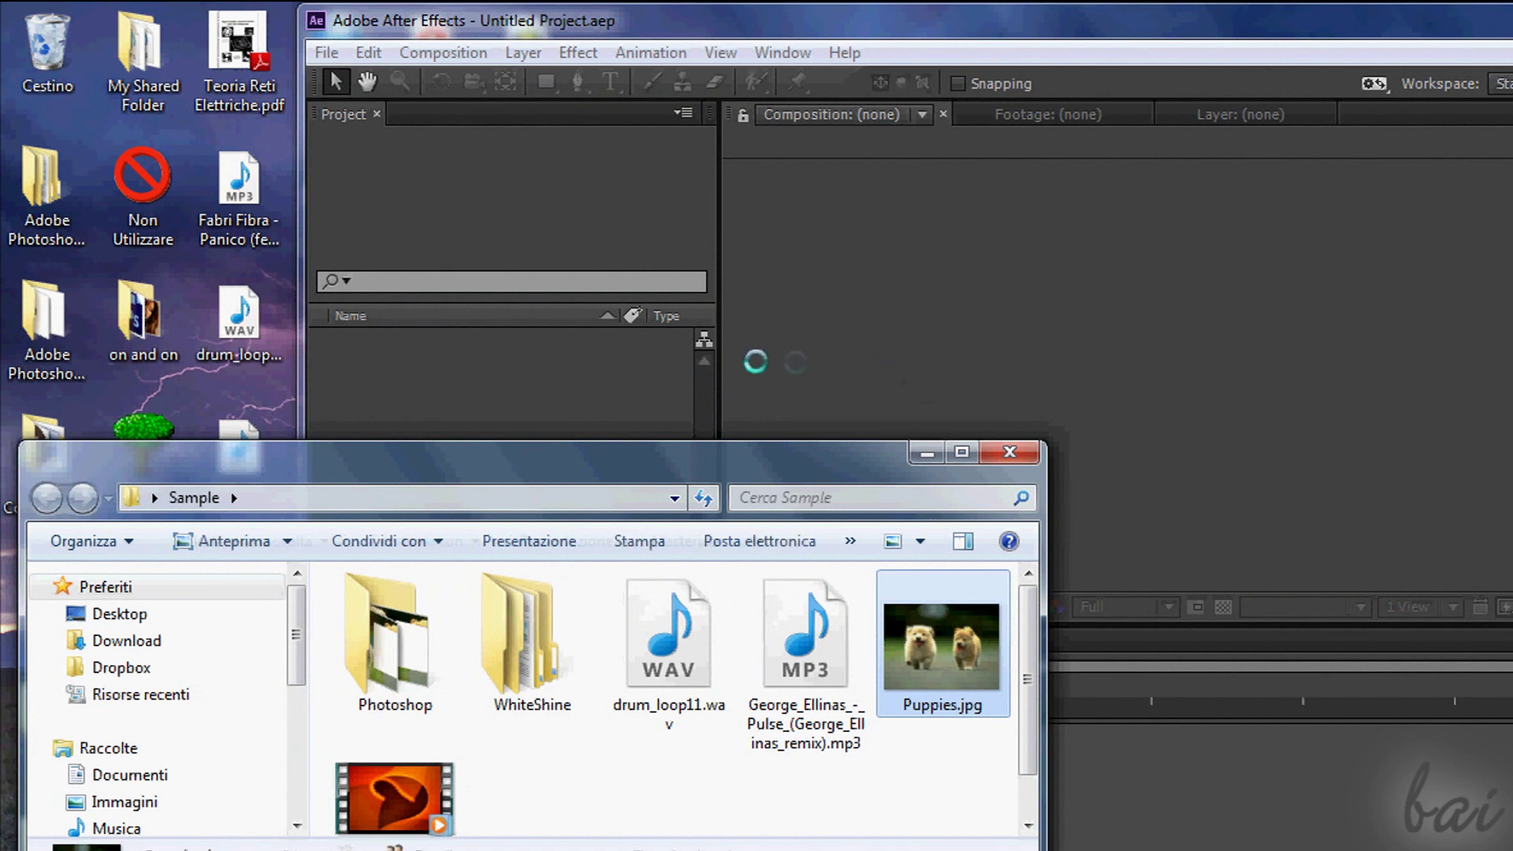
{"action": "left_click_drag", "start_coordinate": [755, 362], "coordinate": [494, 400]}
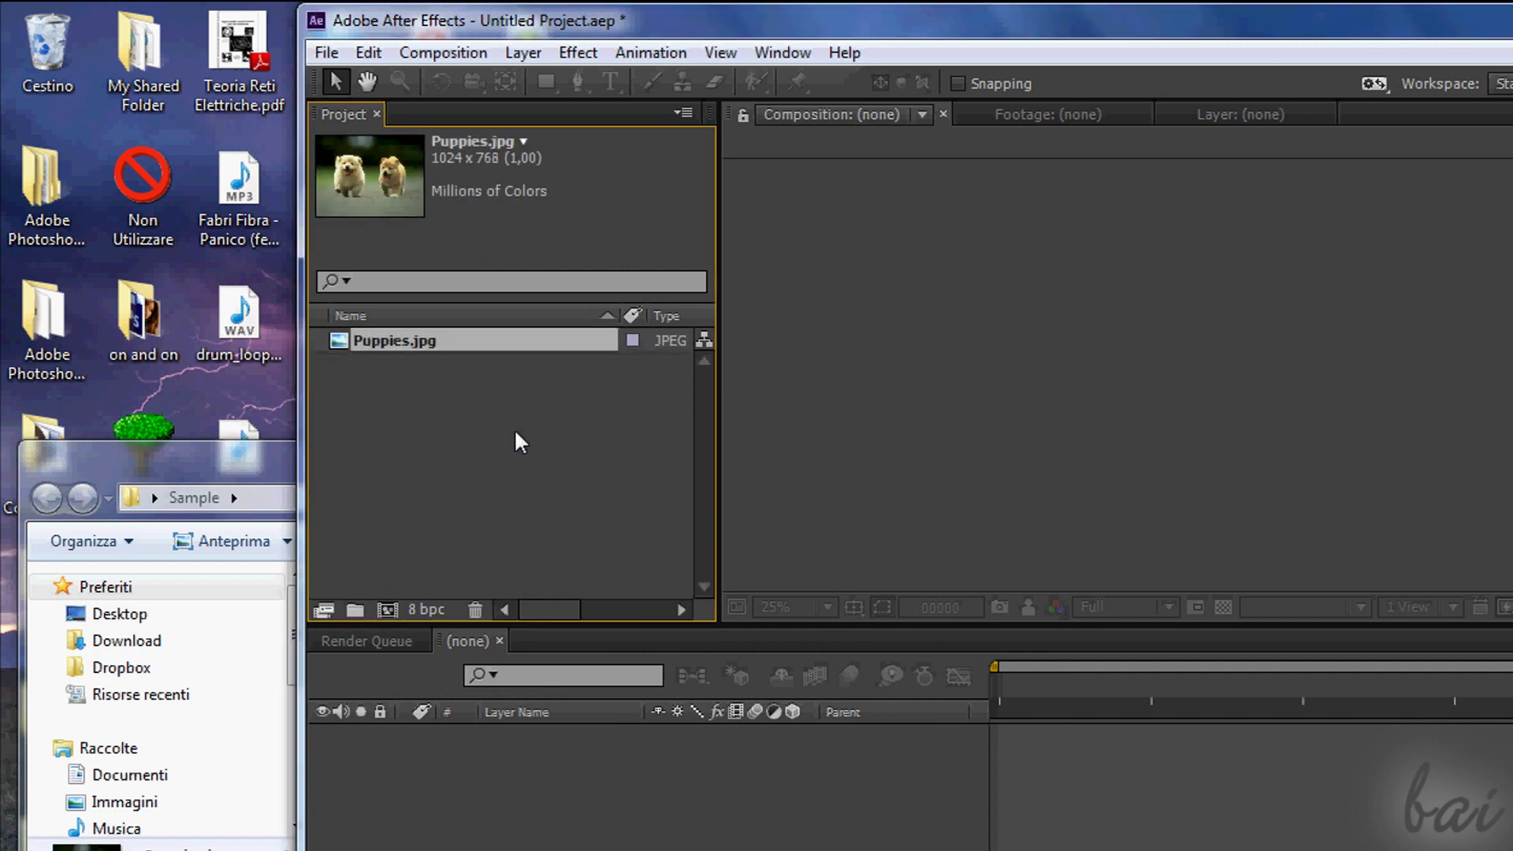
{"action": "key", "text": "alt+Tab"}
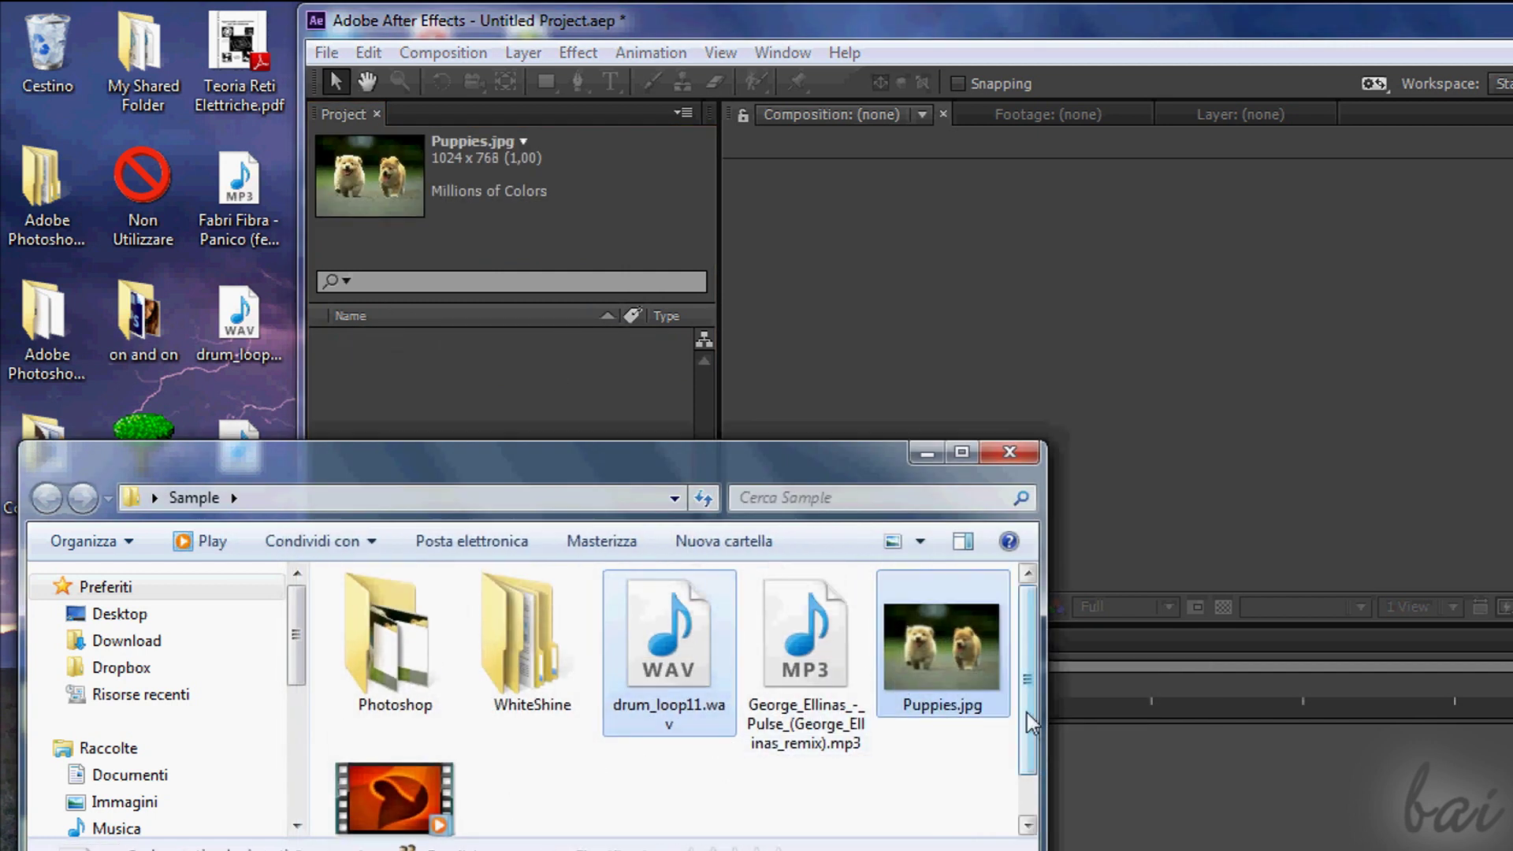
{"action": "scroll", "coordinate": [670, 796], "scroll_direction": "down", "scroll_amount": 1}
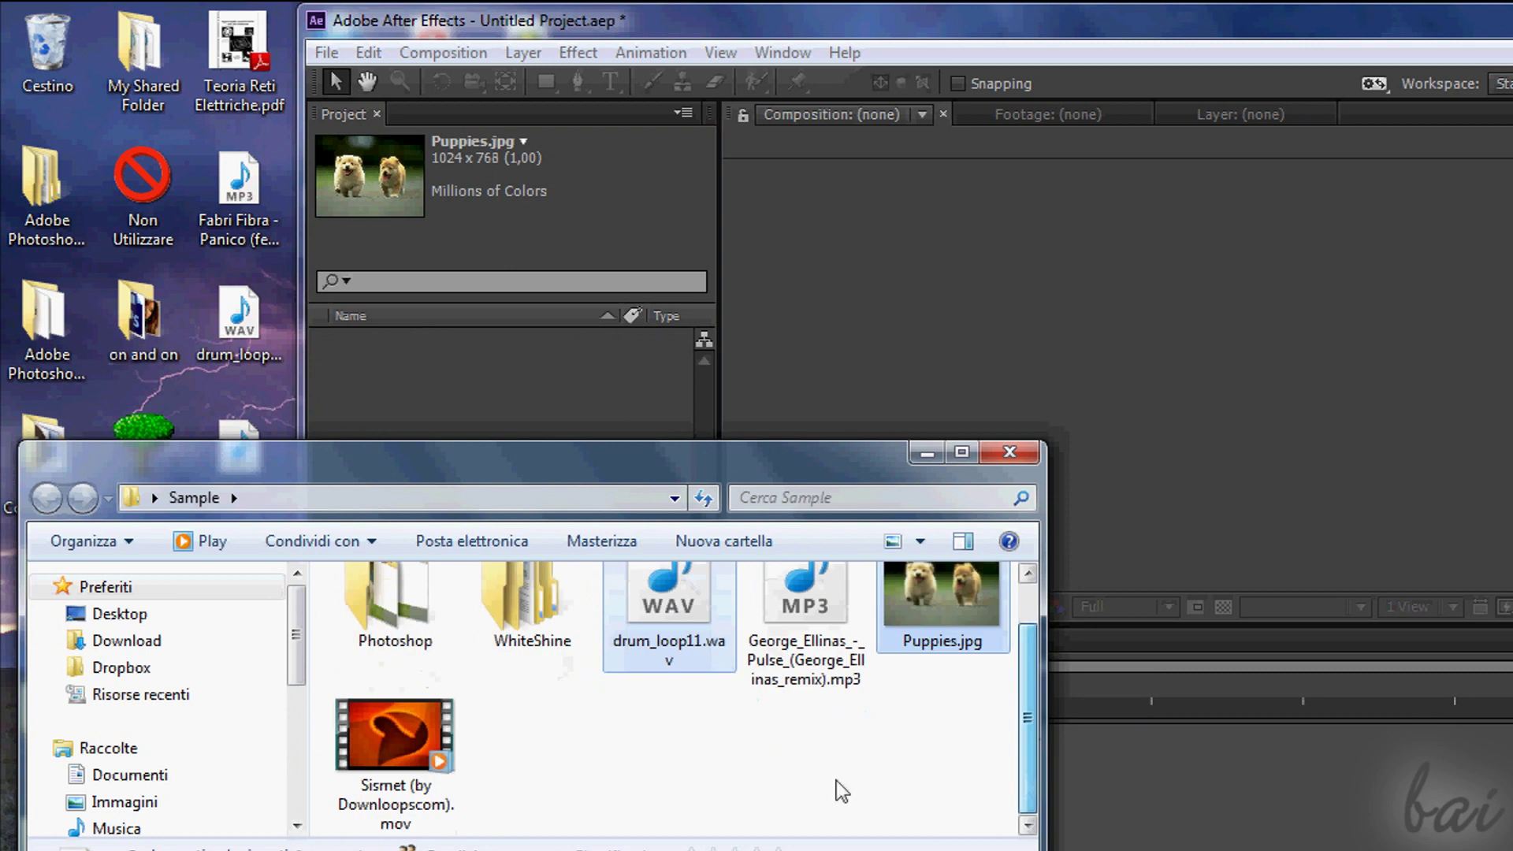
{"action": "left_click", "coordinate": [415, 773], "text": "ctrl"}
{"action": "left_click_drag", "start_coordinate": [416, 772], "coordinate": [456, 387]}
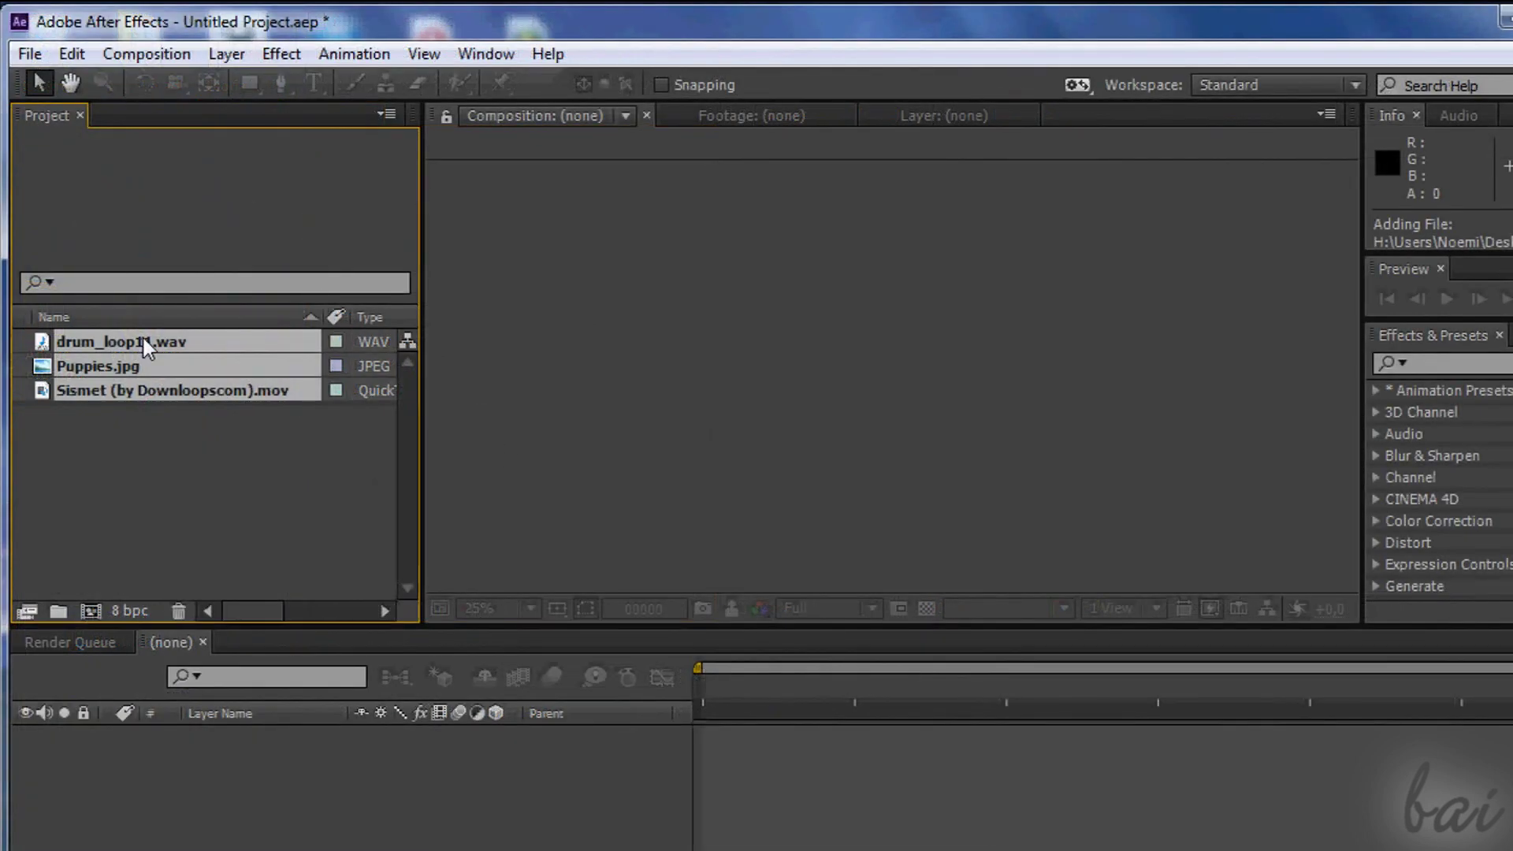
- Delete drum_loop11.wav from disk, dismiss the missing-file warning and select the missing audio footage
{"action": "left_click", "coordinate": [197, 463]}
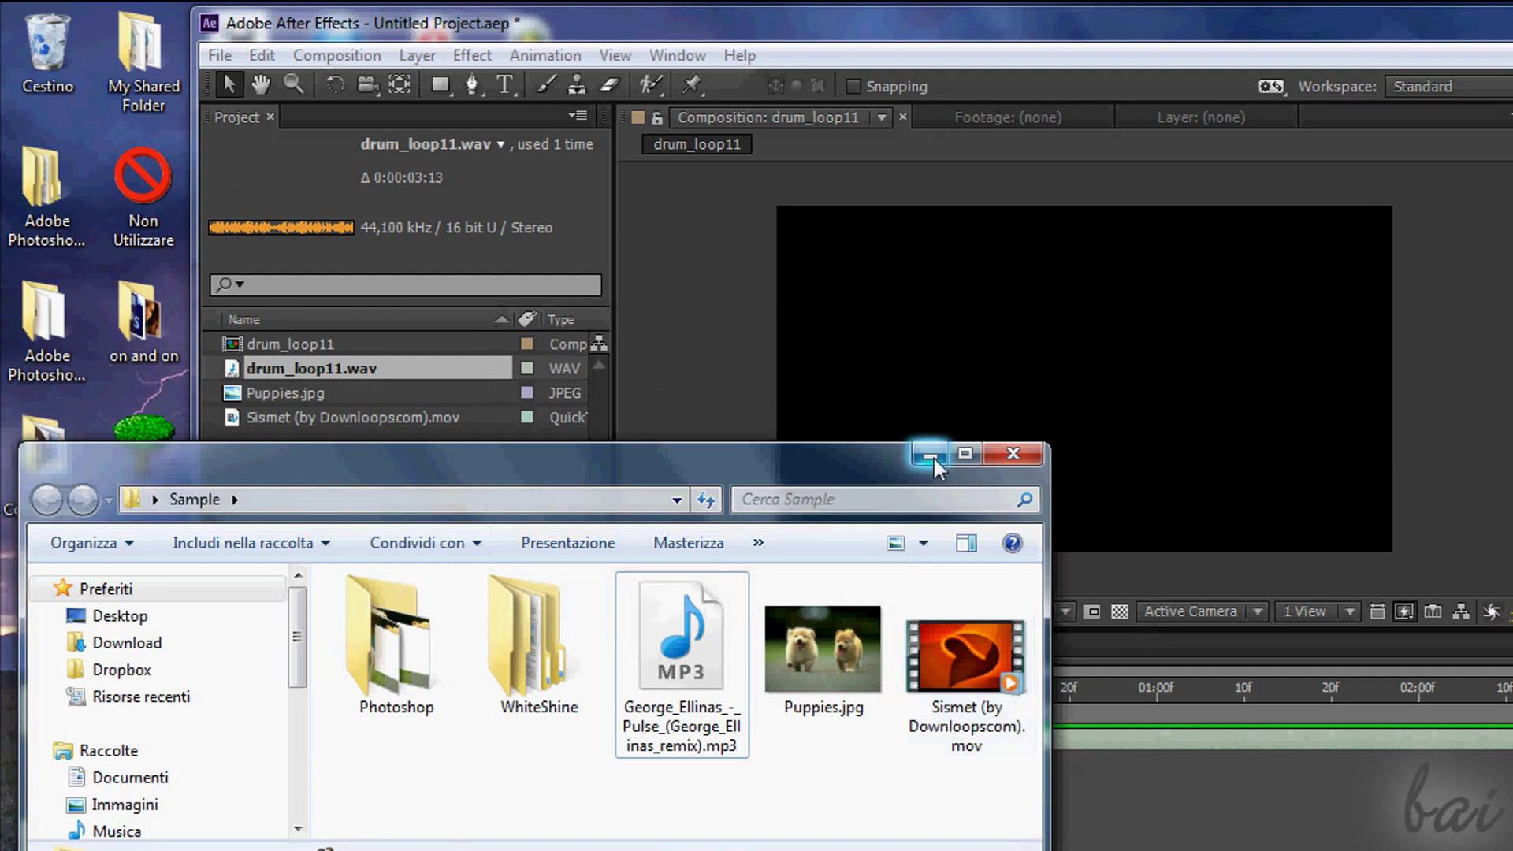
{"action": "left_click", "coordinate": [931, 457]}
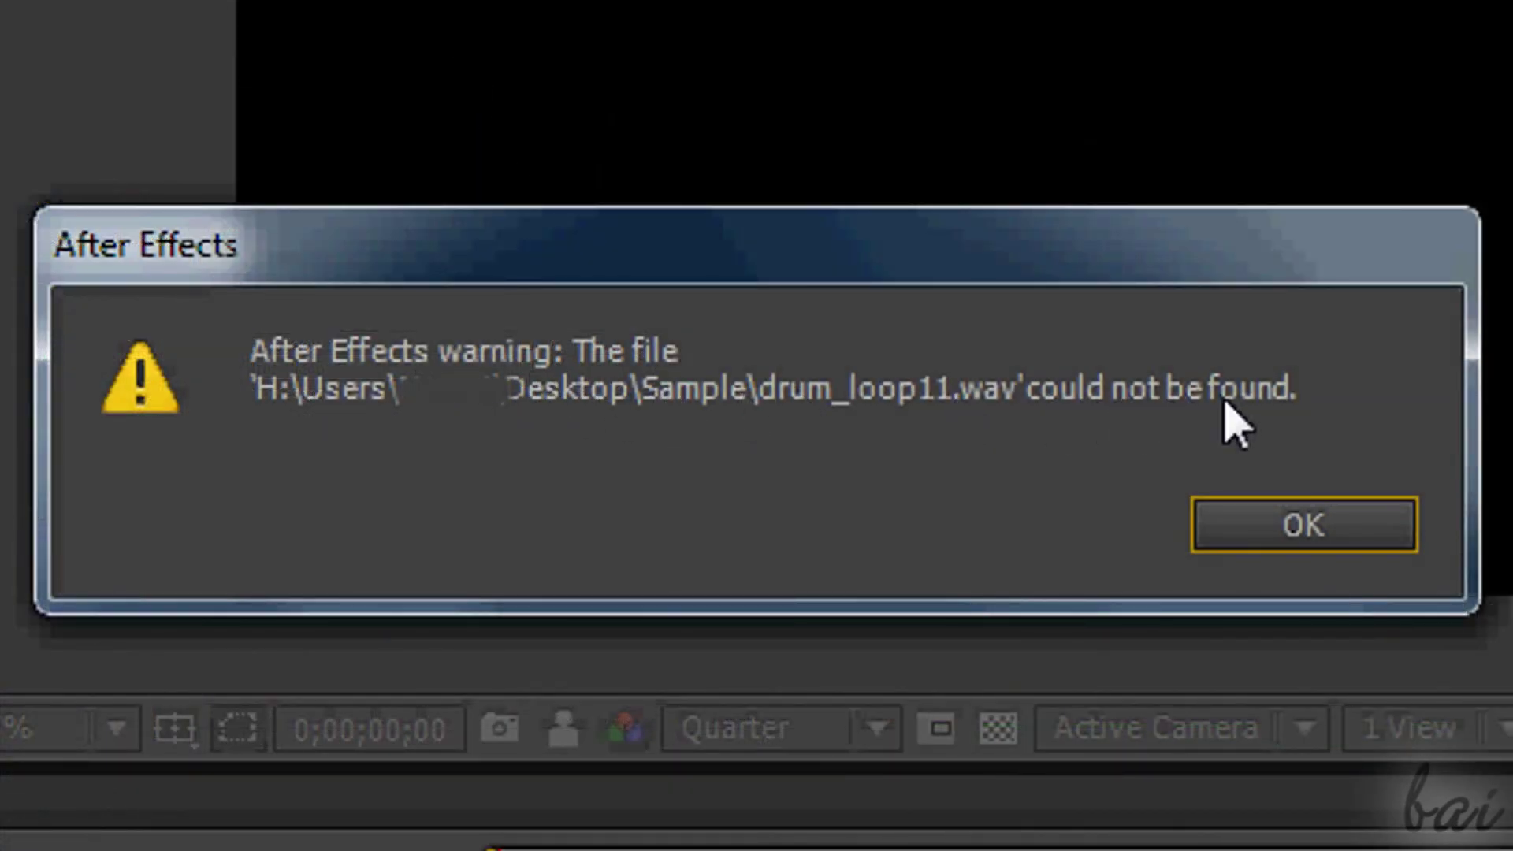
{"action": "left_click", "coordinate": [1214, 524]}
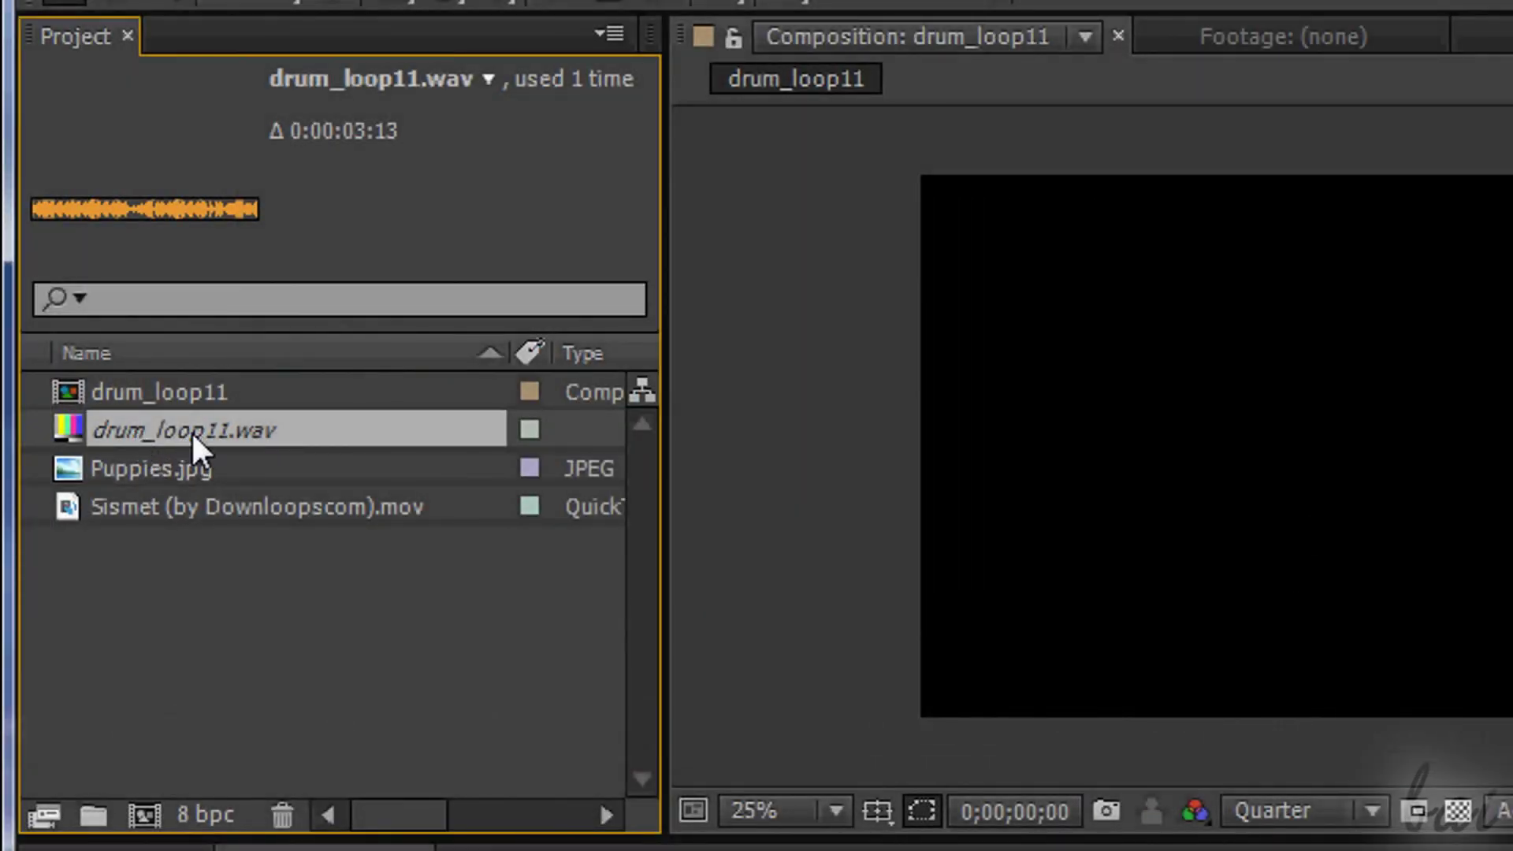
{"action": "left_click", "coordinate": [231, 393]}
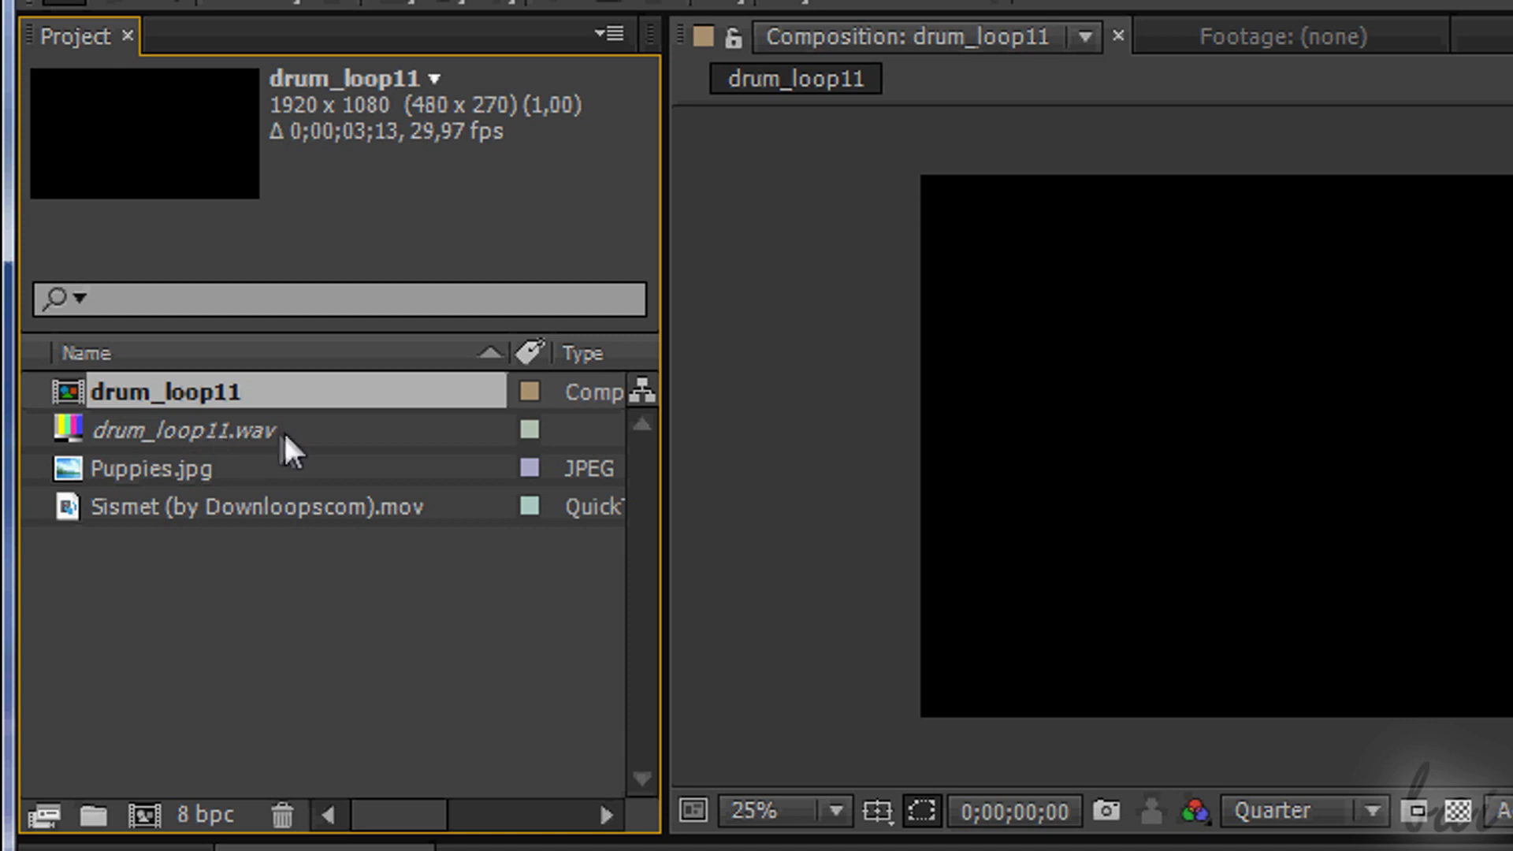
{"action": "left_click", "coordinate": [229, 429]}
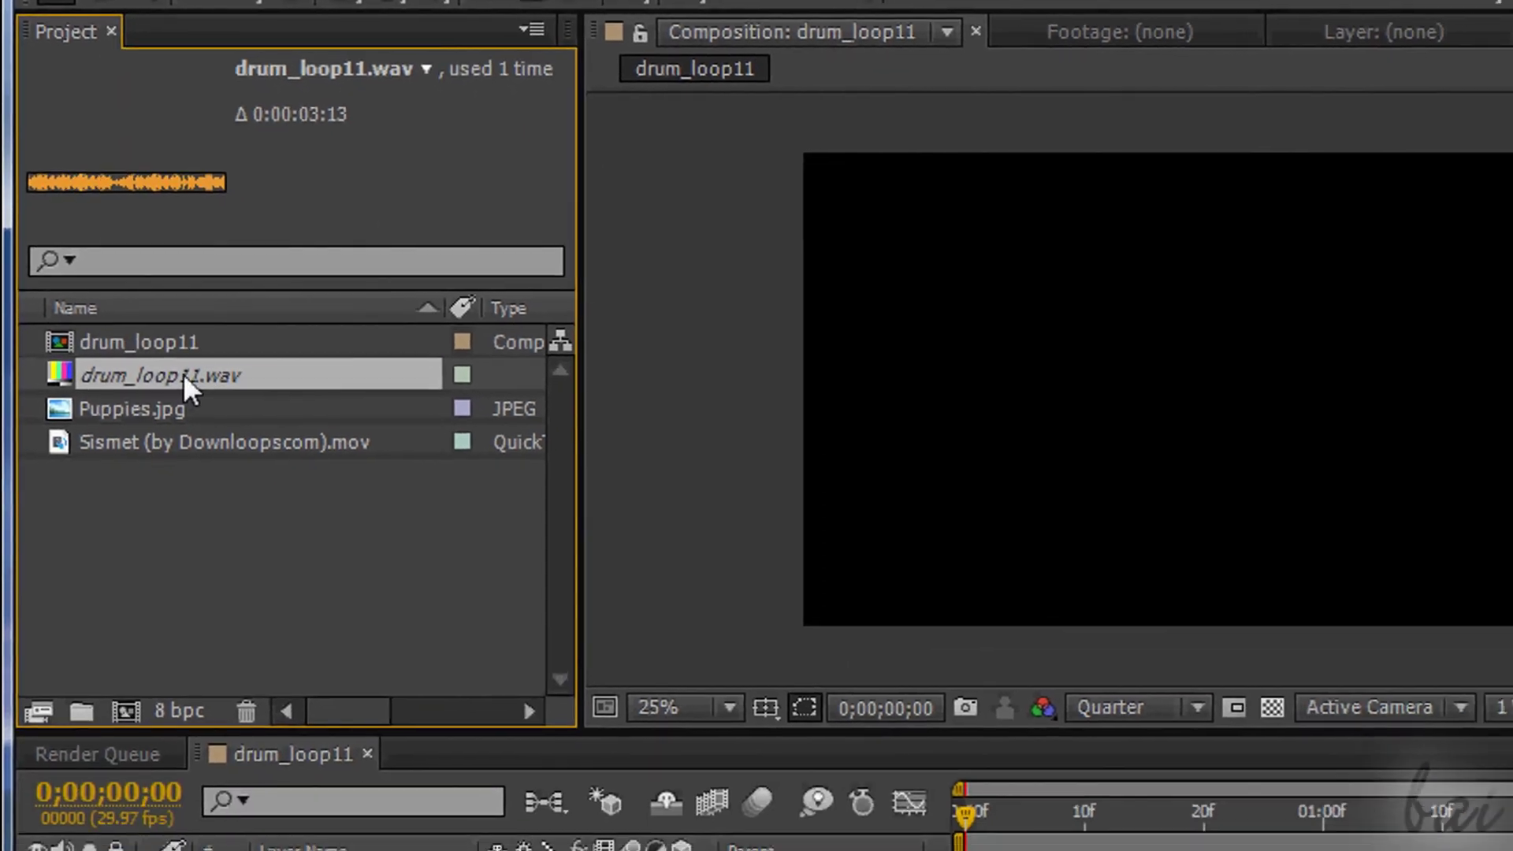
- Relink the missing audio through Replace Footage > File, choosing drum_loop11.wav
{"action": "right_click", "coordinate": [210, 432]}
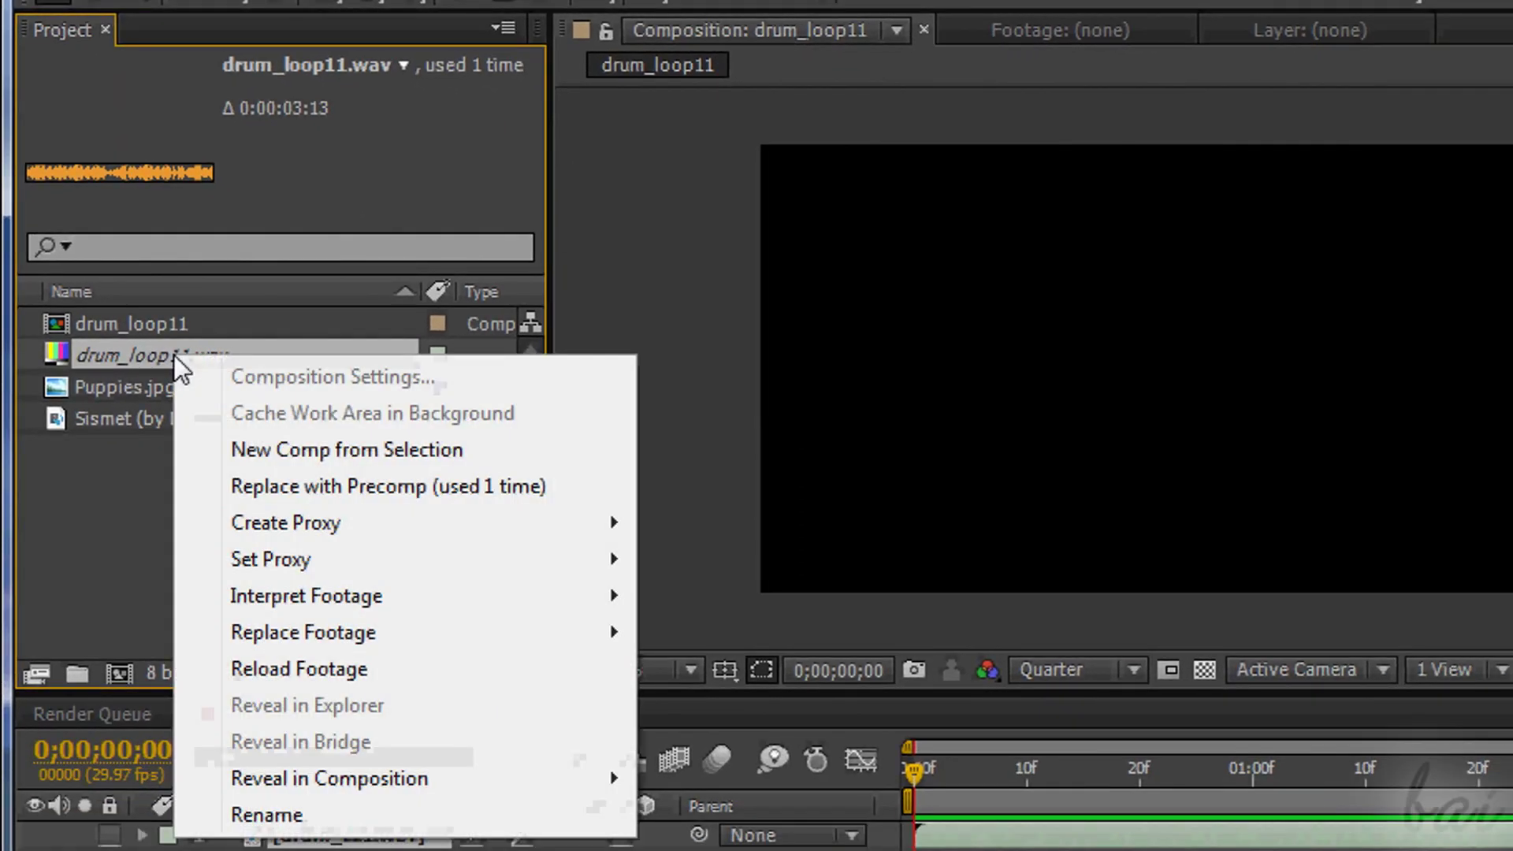
{"action": "mouse_move", "coordinate": [372, 639]}
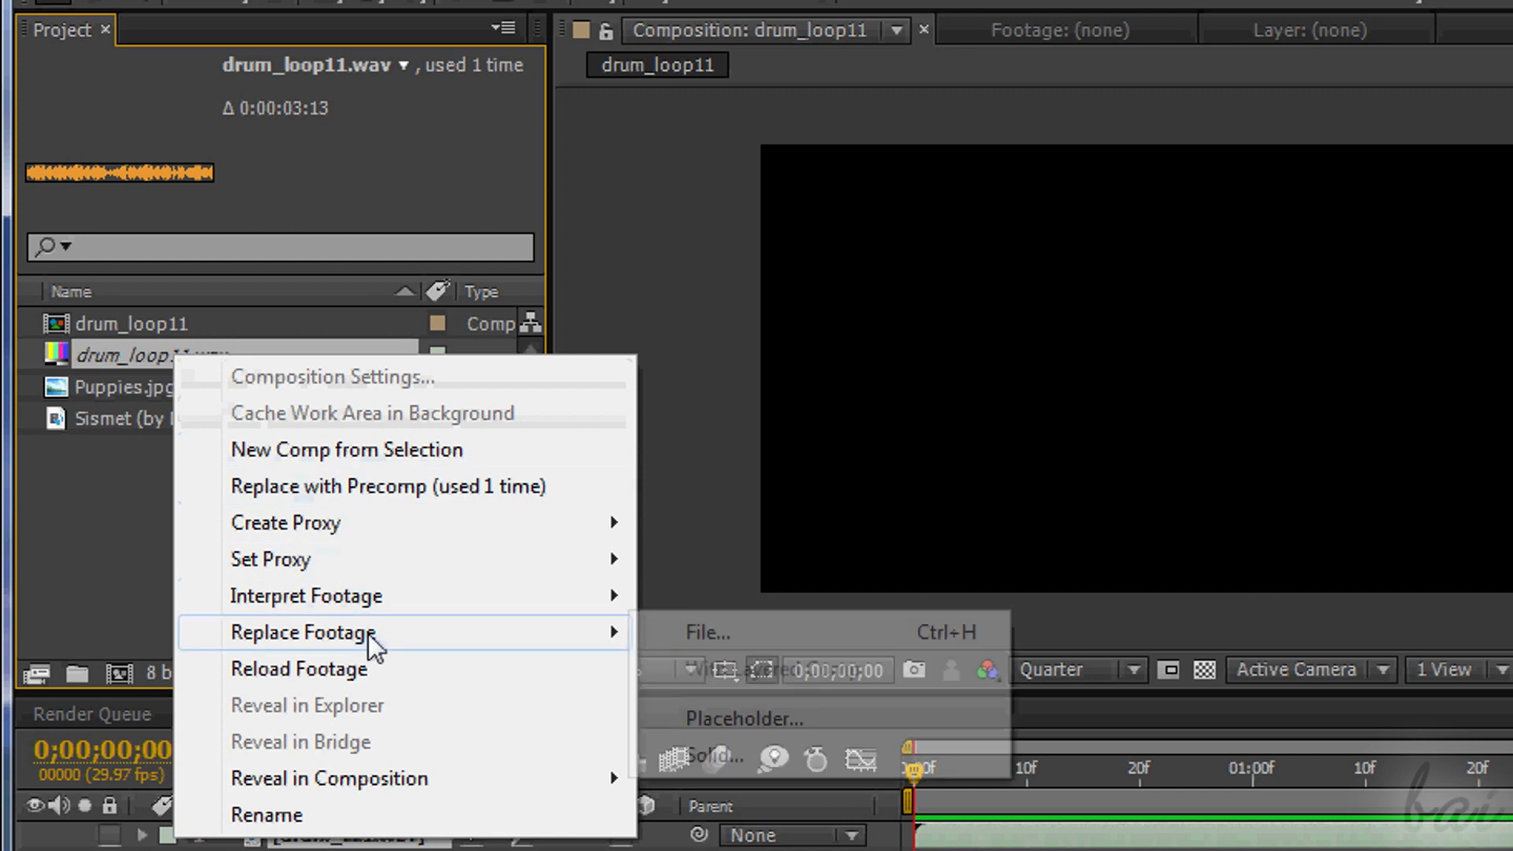
{"action": "left_click", "coordinate": [697, 643]}
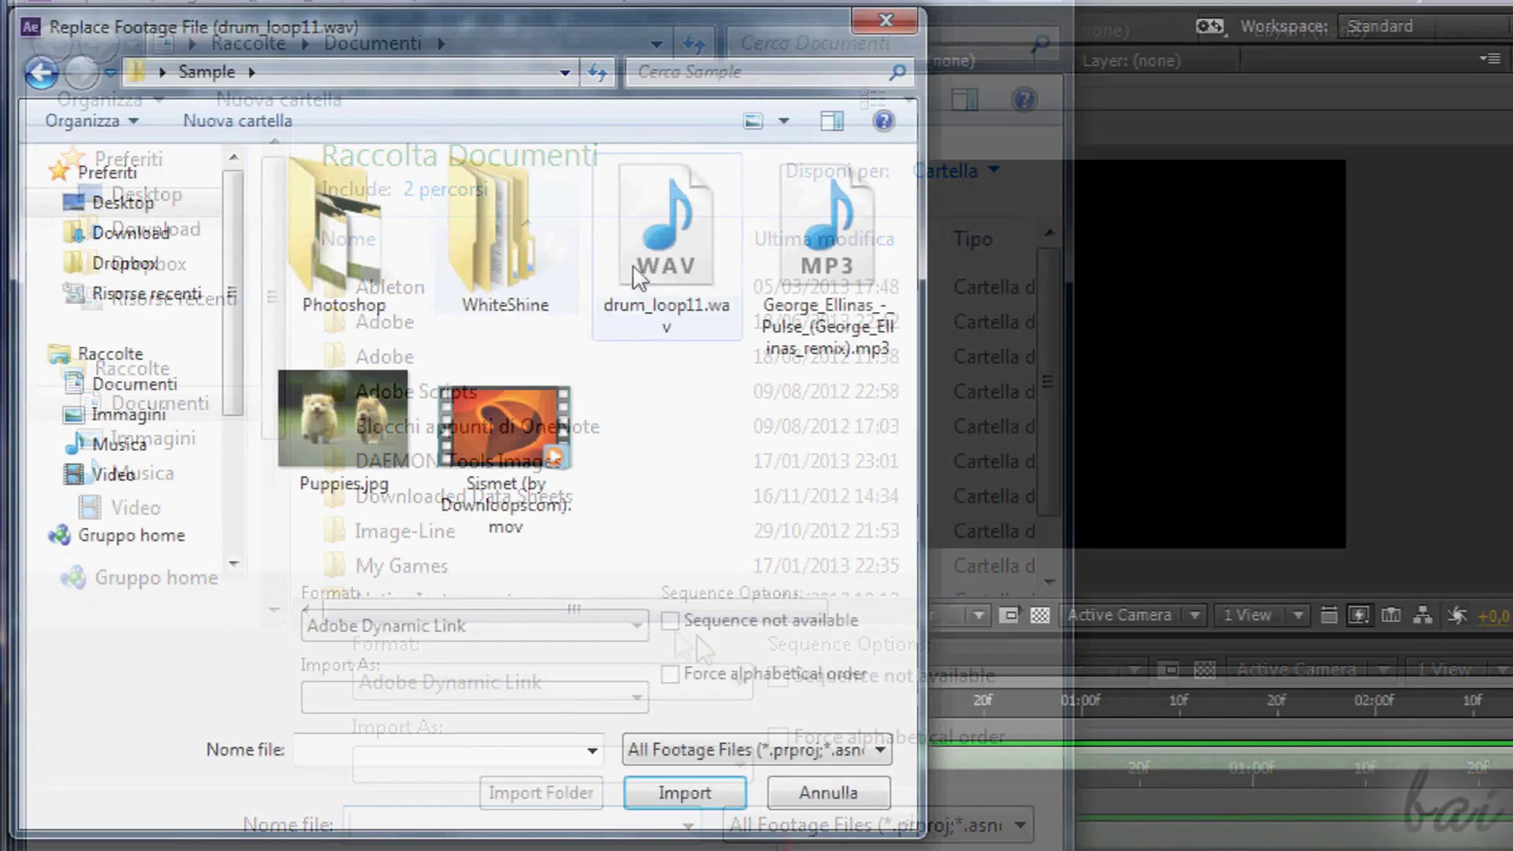
{"action": "left_click", "coordinate": [760, 264]}
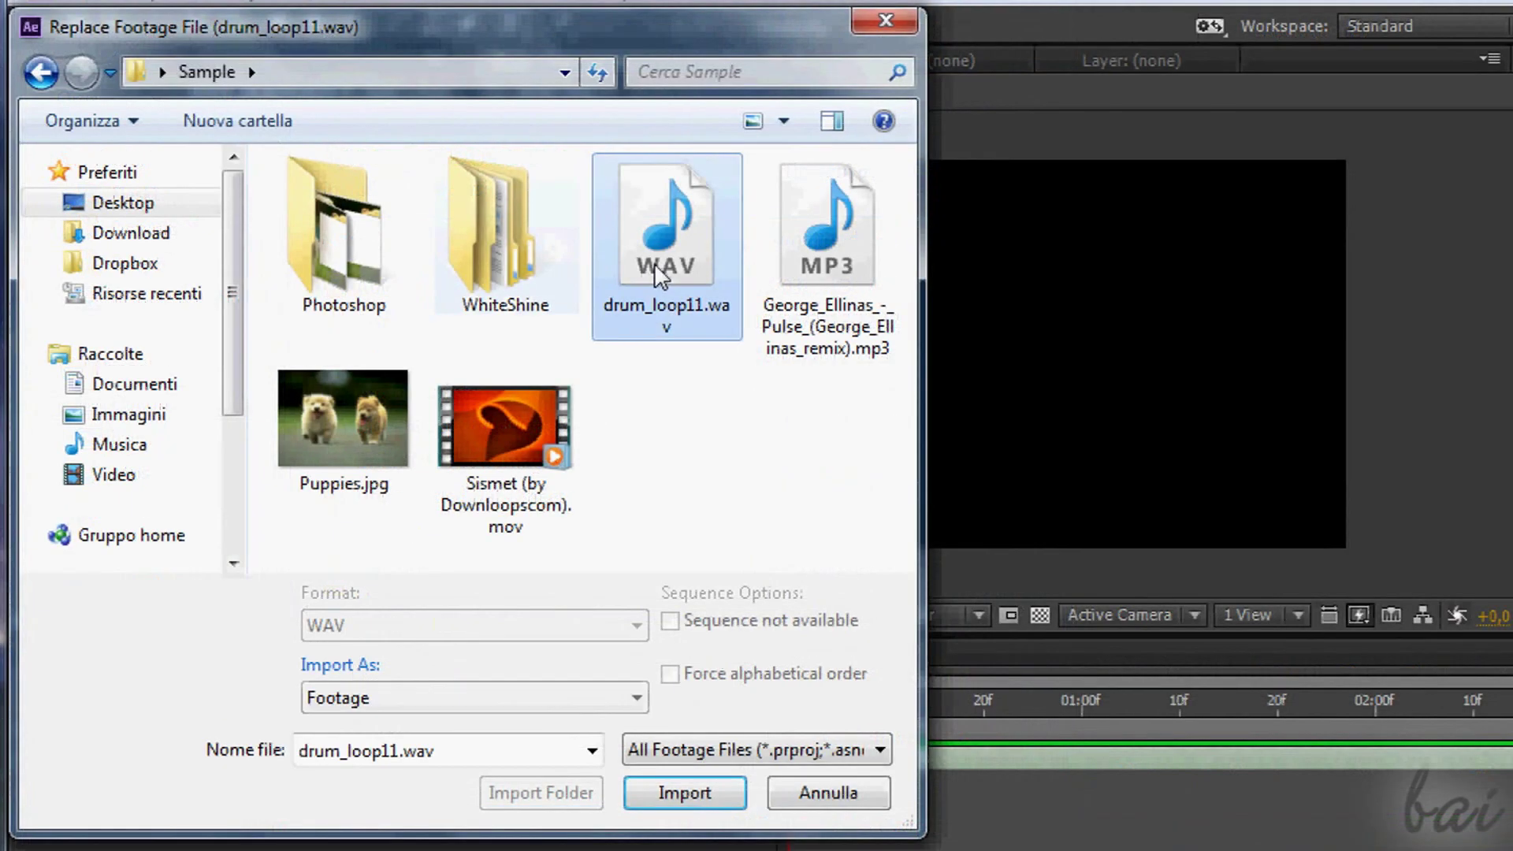
{"action": "left_click", "coordinate": [683, 793]}
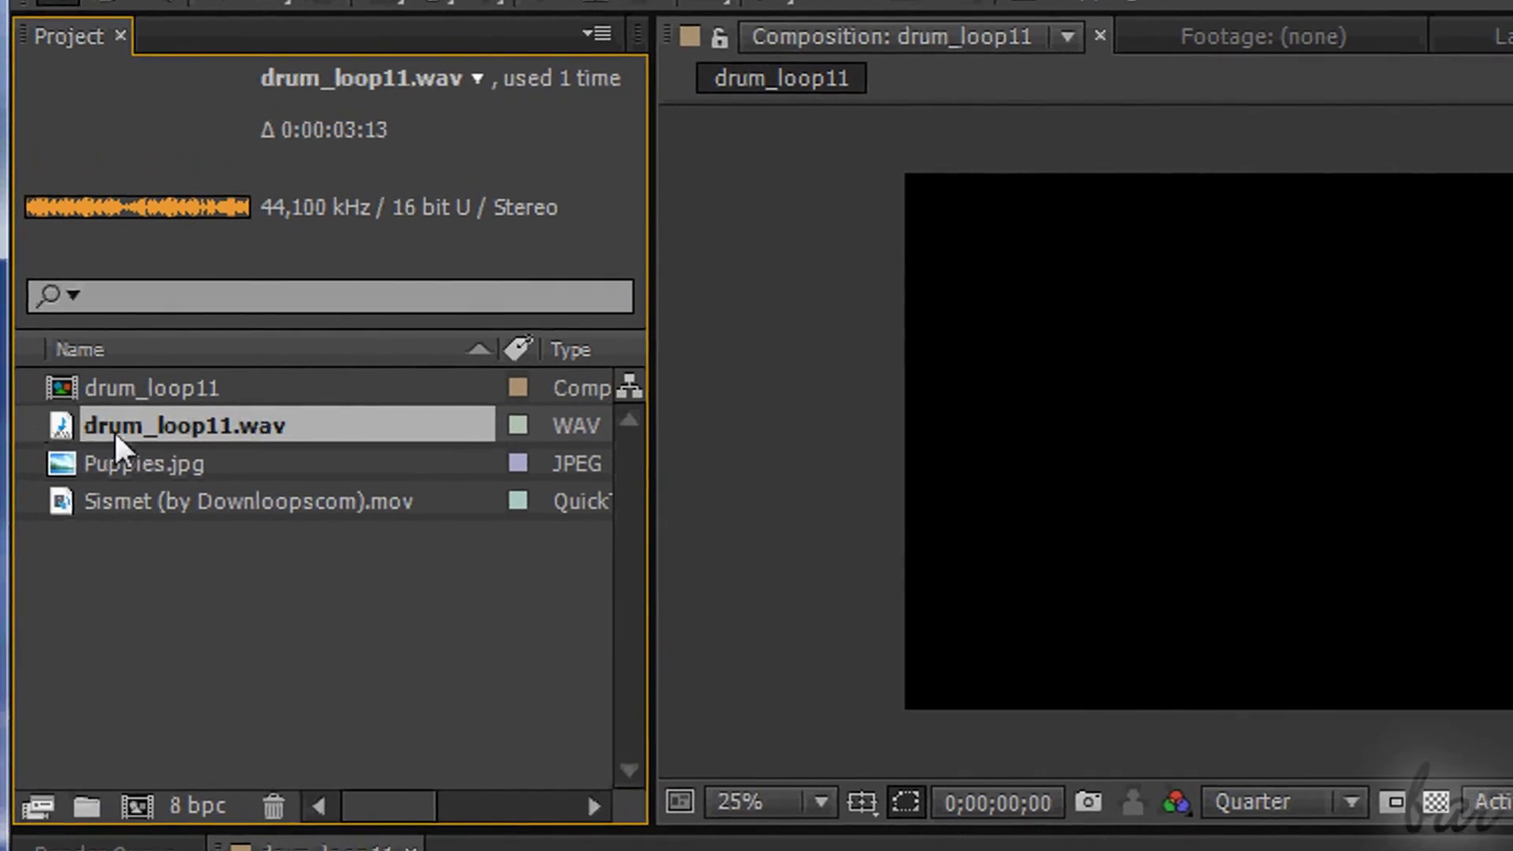
{"action": "left_click", "coordinate": [133, 461]}
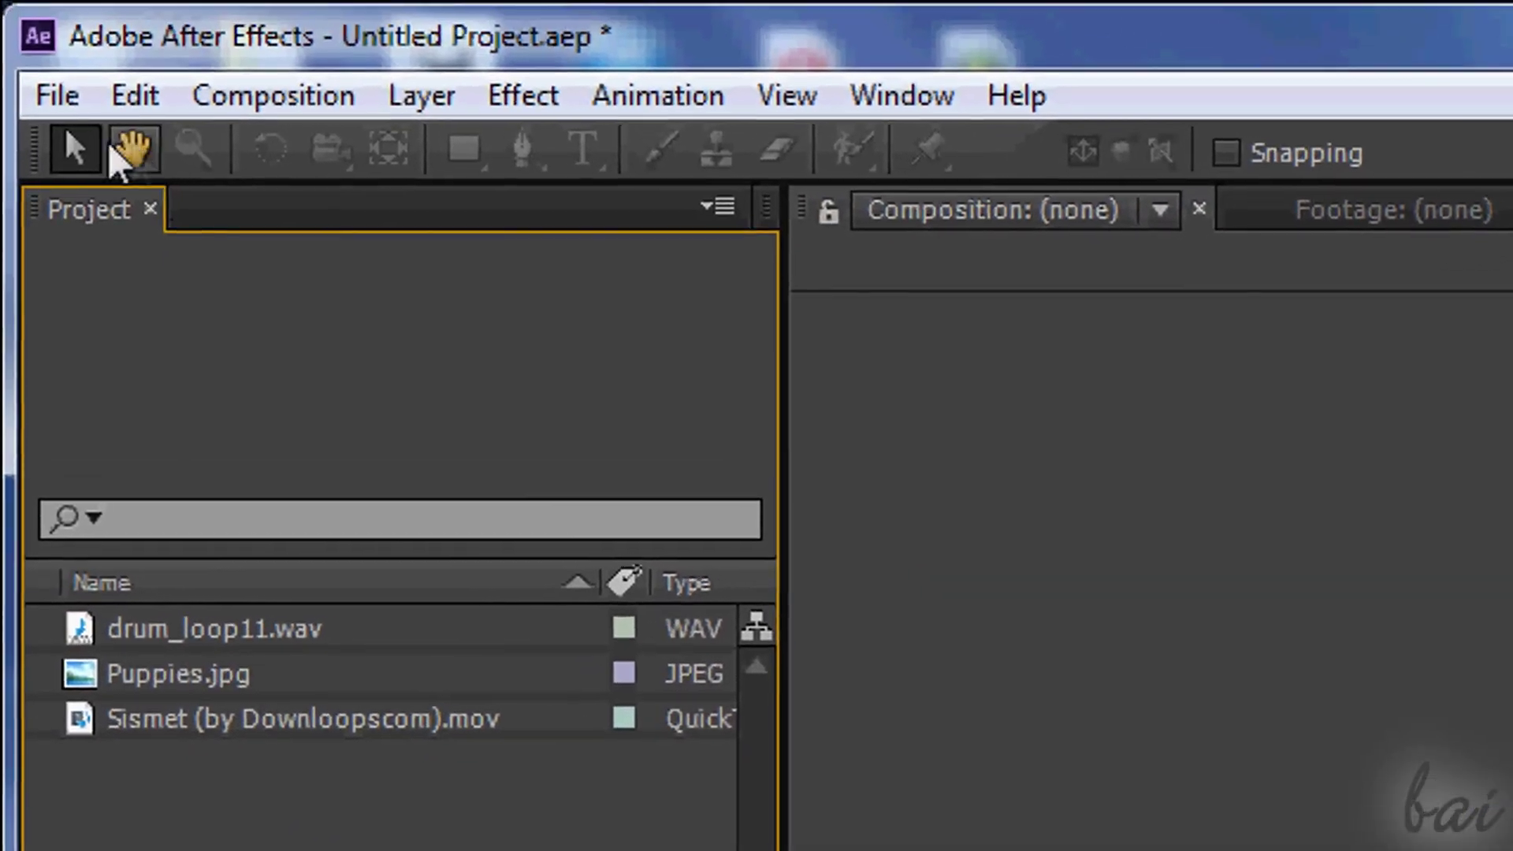
- Save the project as Project.aep in the Sample folder and confirm it in Explorer
{"action": "left_click", "coordinate": [54, 93]}
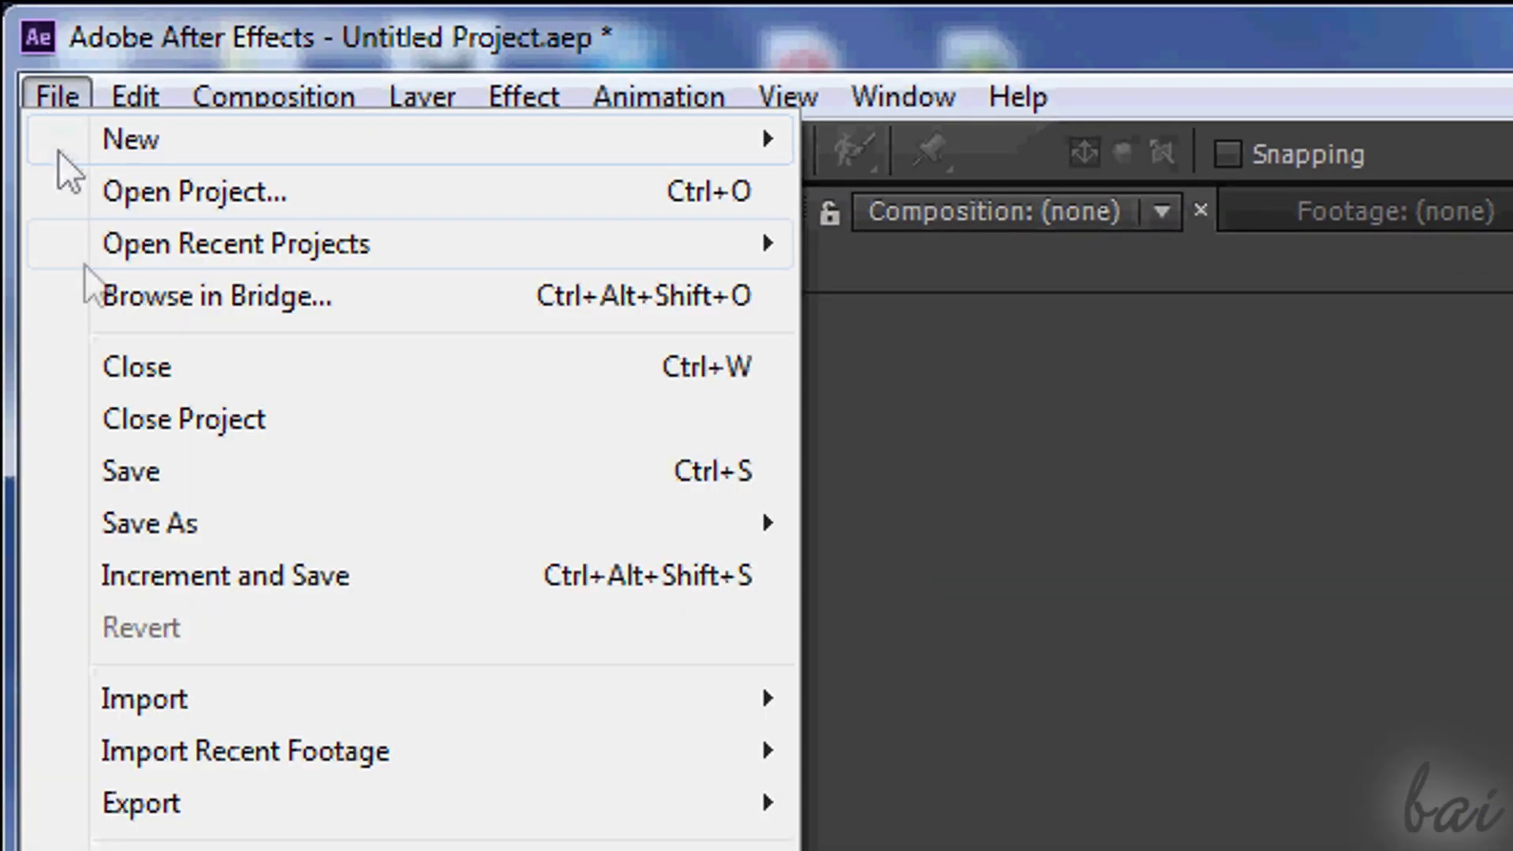
{"action": "mouse_move", "coordinate": [186, 513]}
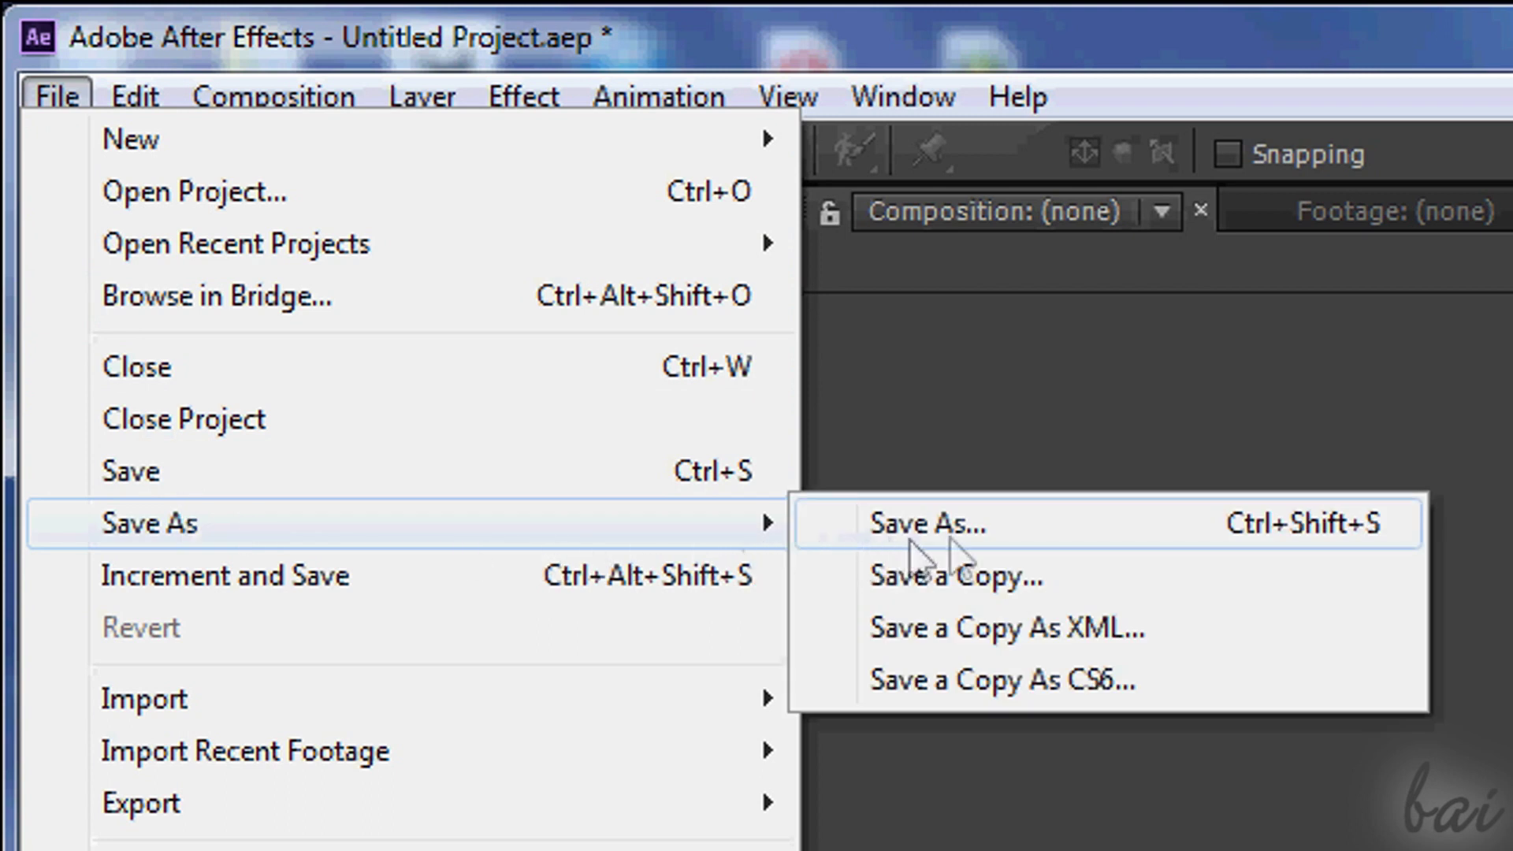
{"action": "left_click", "coordinate": [919, 551]}
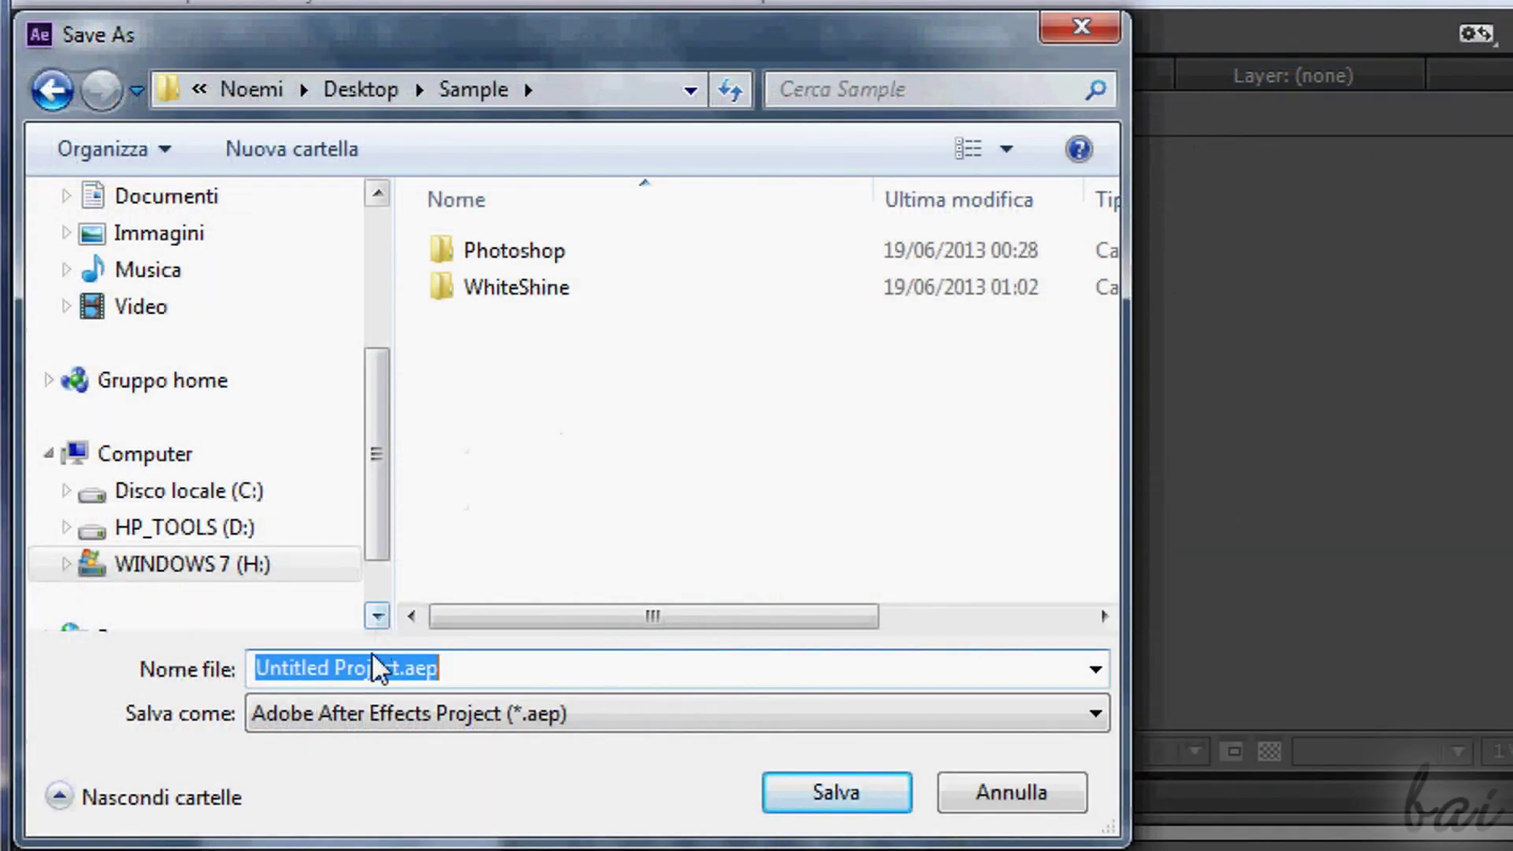
{"action": "left_click", "coordinate": [400, 668]}
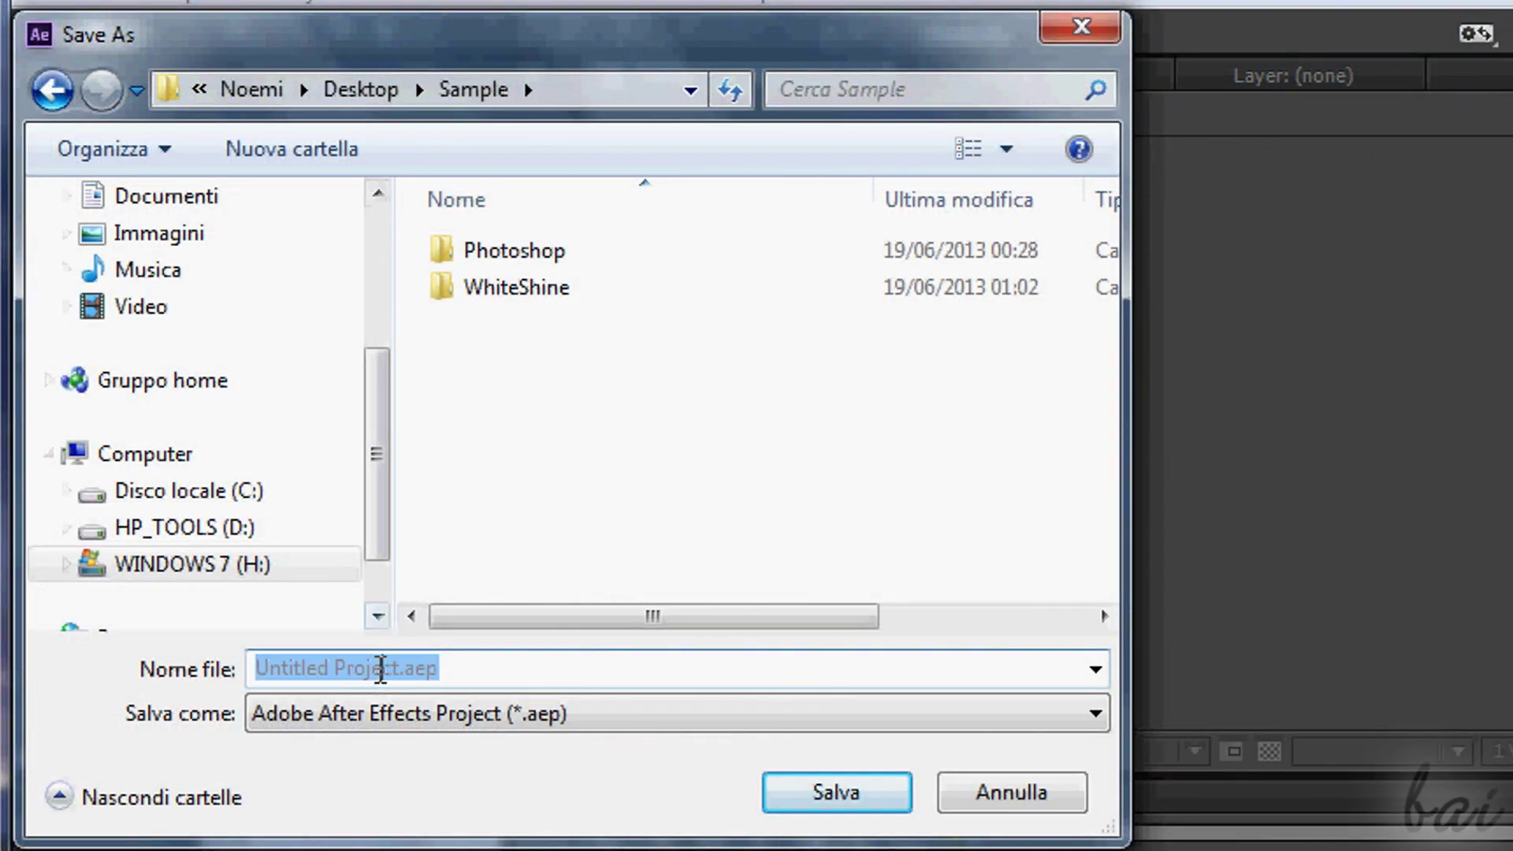
{"action": "left_click_drag", "start_coordinate": [400, 668], "coordinate": [189, 676]}
{"action": "type", "text": "Project"}
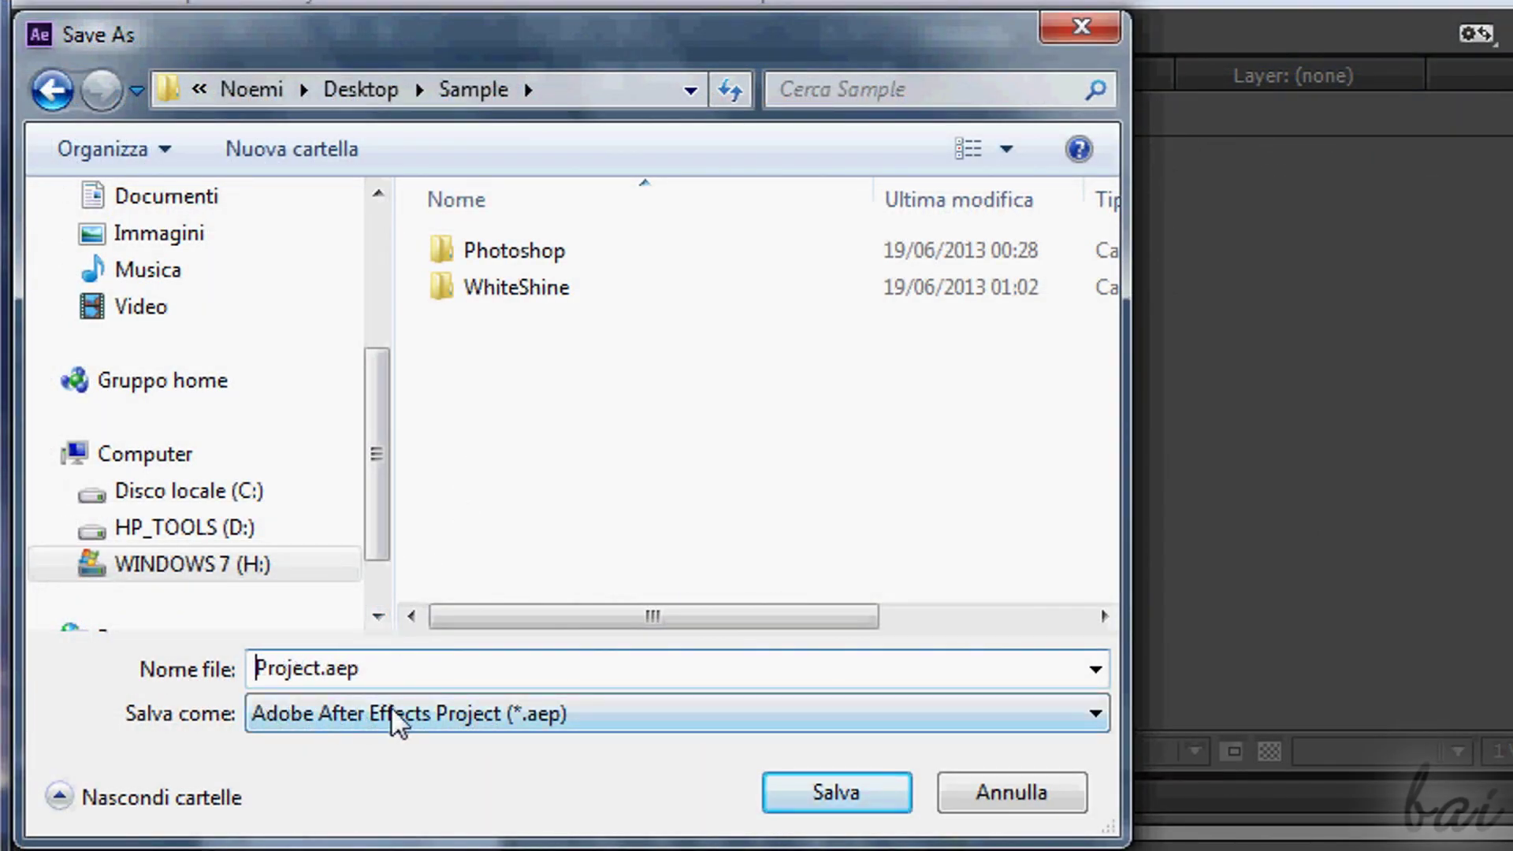
{"action": "left_click", "coordinate": [833, 794]}
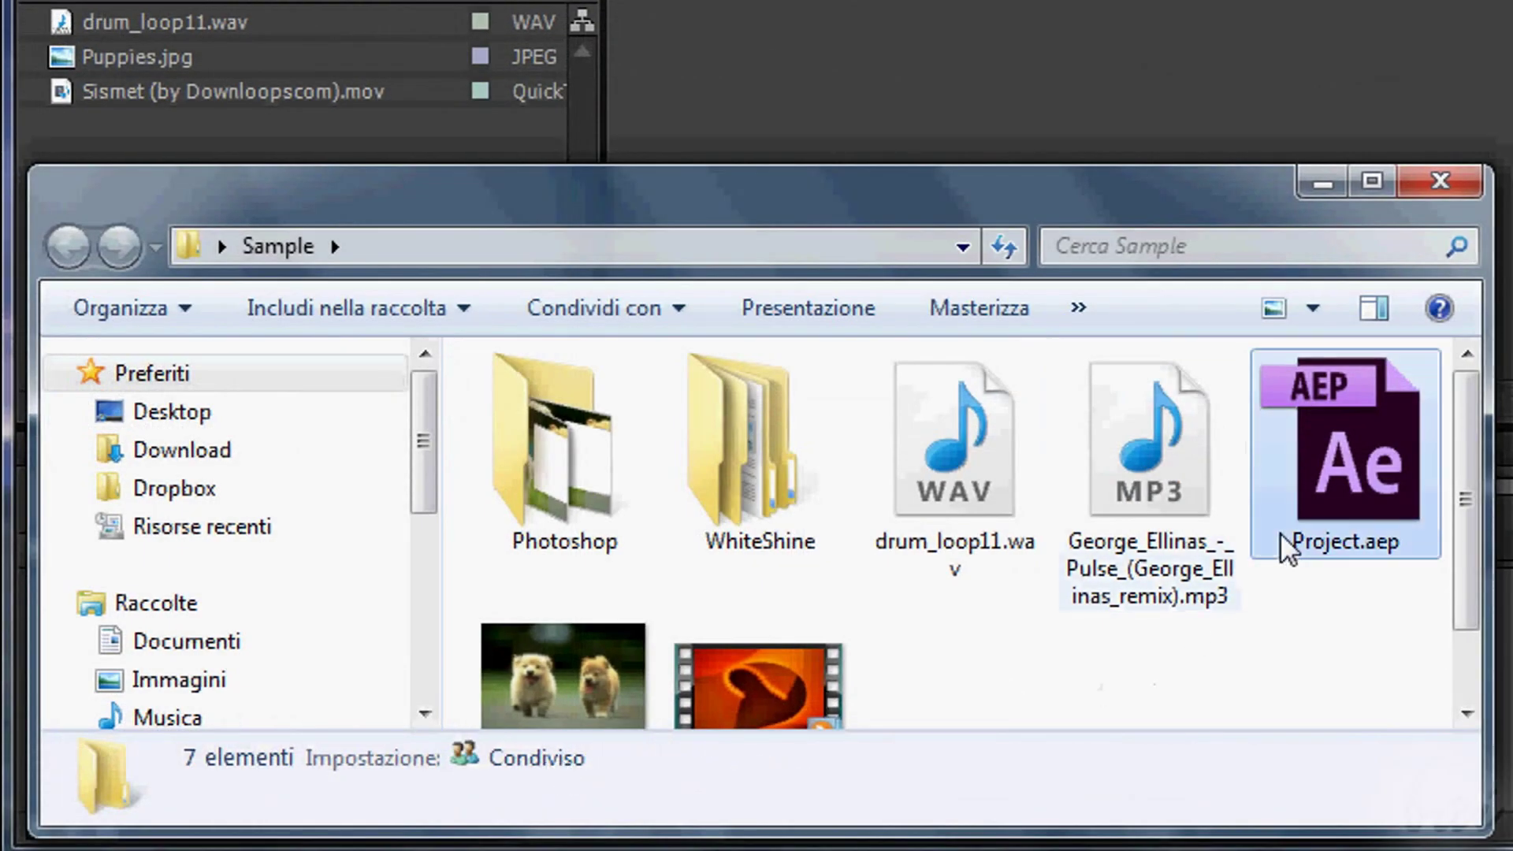
{"action": "left_click", "coordinate": [1282, 534]}
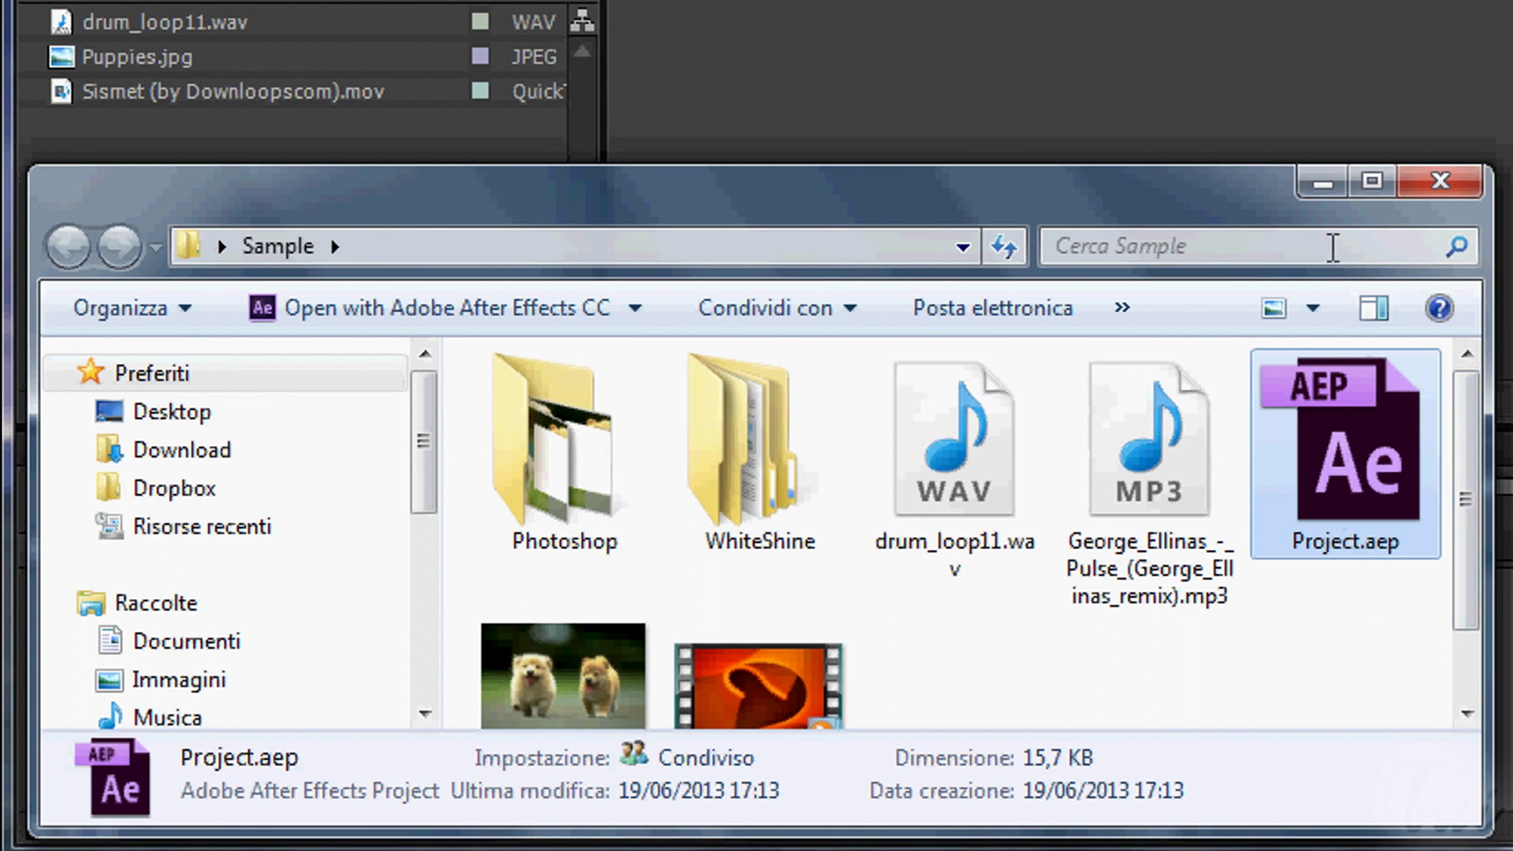
{"action": "left_click", "coordinate": [1337, 175]}
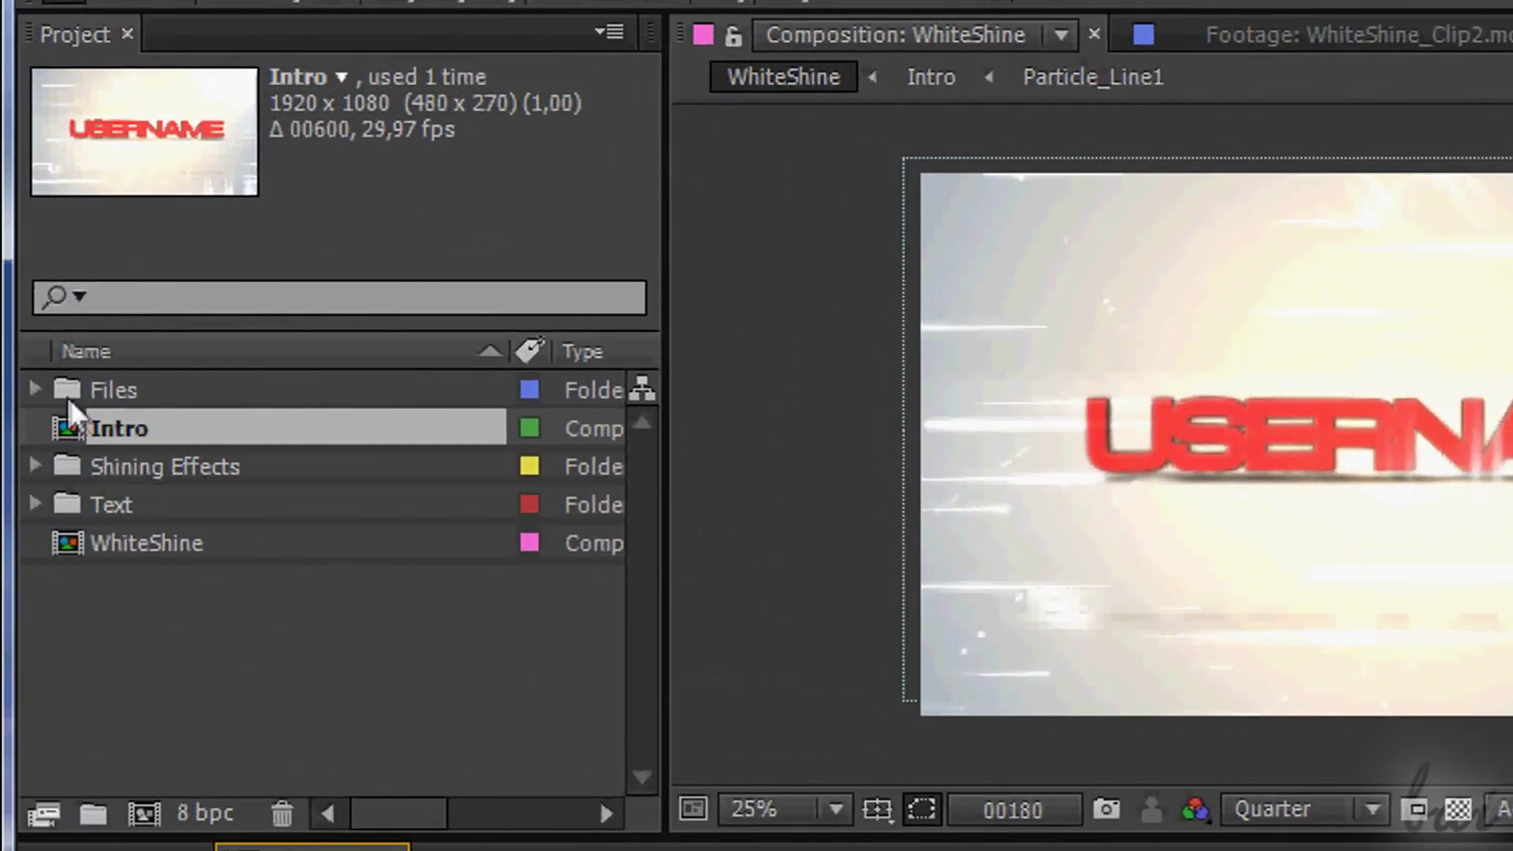
- Inspect the WhiteShine, Intro, Glow_revealer and Particle_Line compositions in the Project panel
{"action": "left_click", "coordinate": [118, 548]}
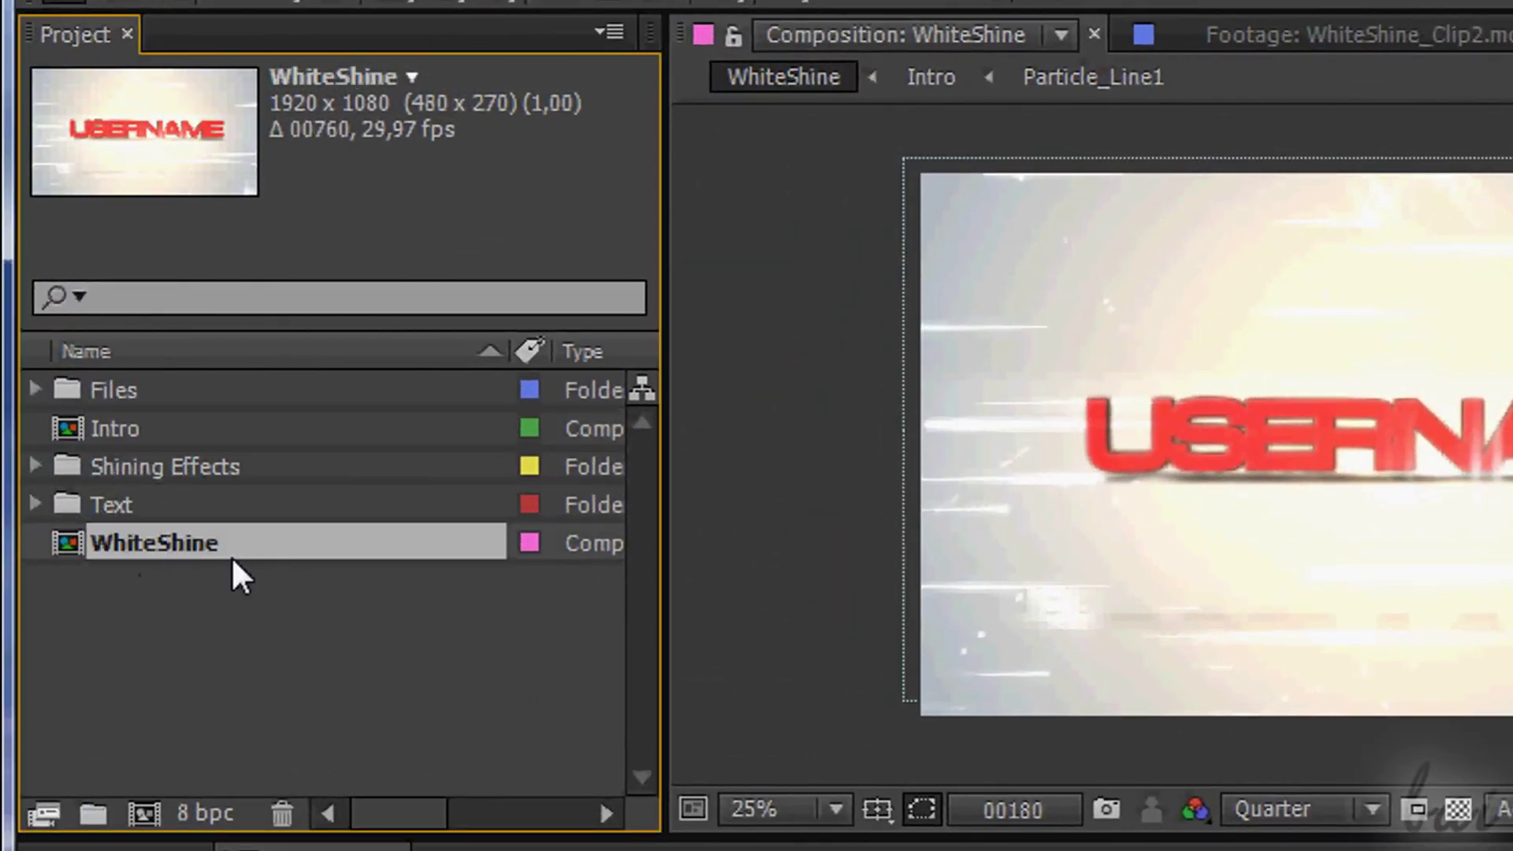
{"action": "left_click", "coordinate": [126, 435]}
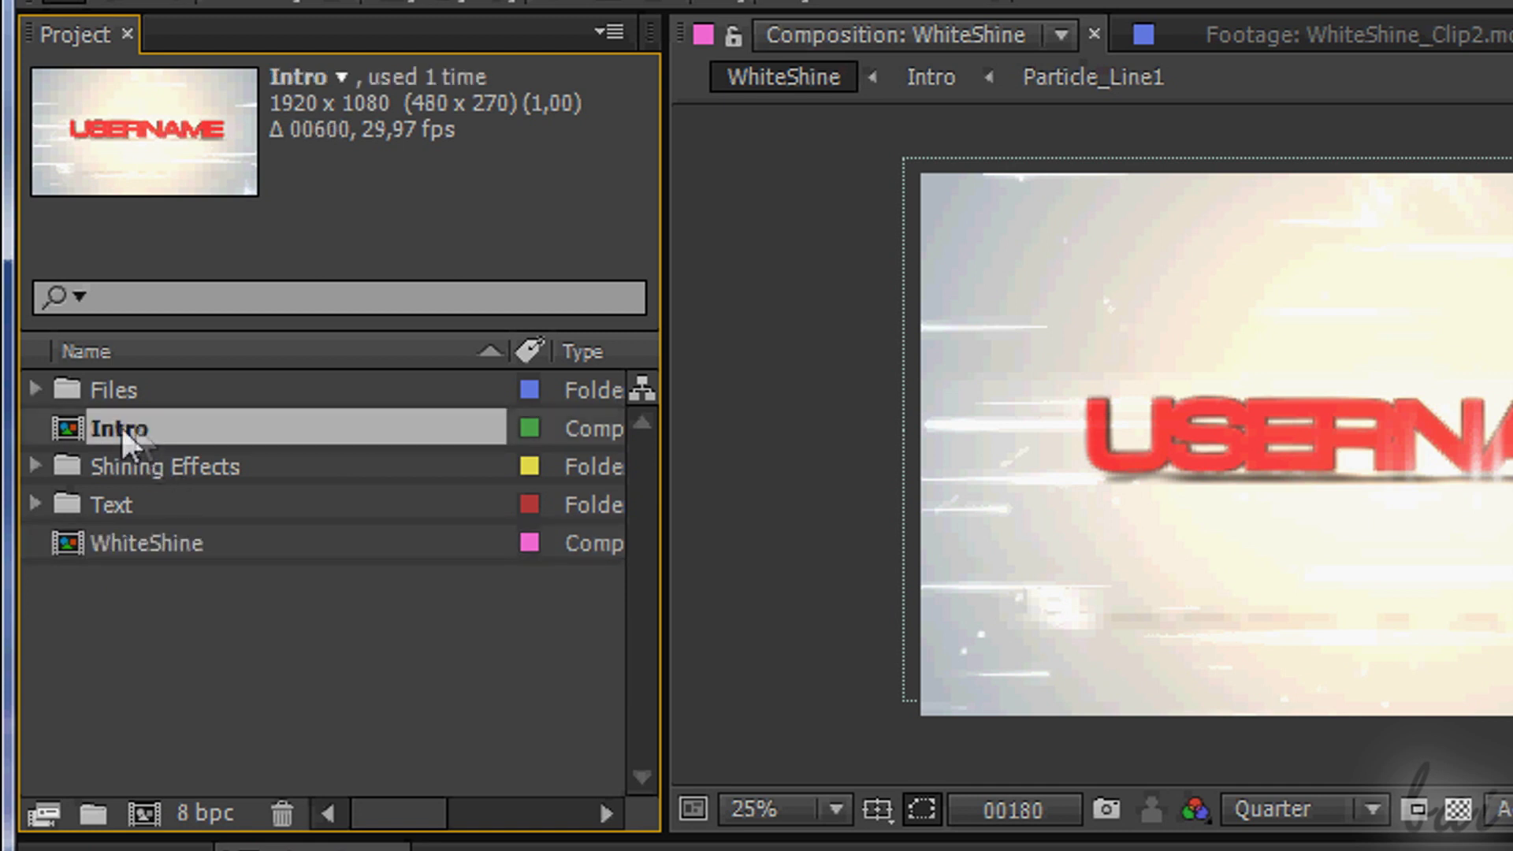
{"action": "left_click", "coordinate": [33, 389]}
{"action": "left_click", "coordinate": [32, 389]}
{"action": "left_click", "coordinate": [34, 465]}
{"action": "left_click", "coordinate": [154, 504]}
{"action": "left_click", "coordinate": [161, 541]}
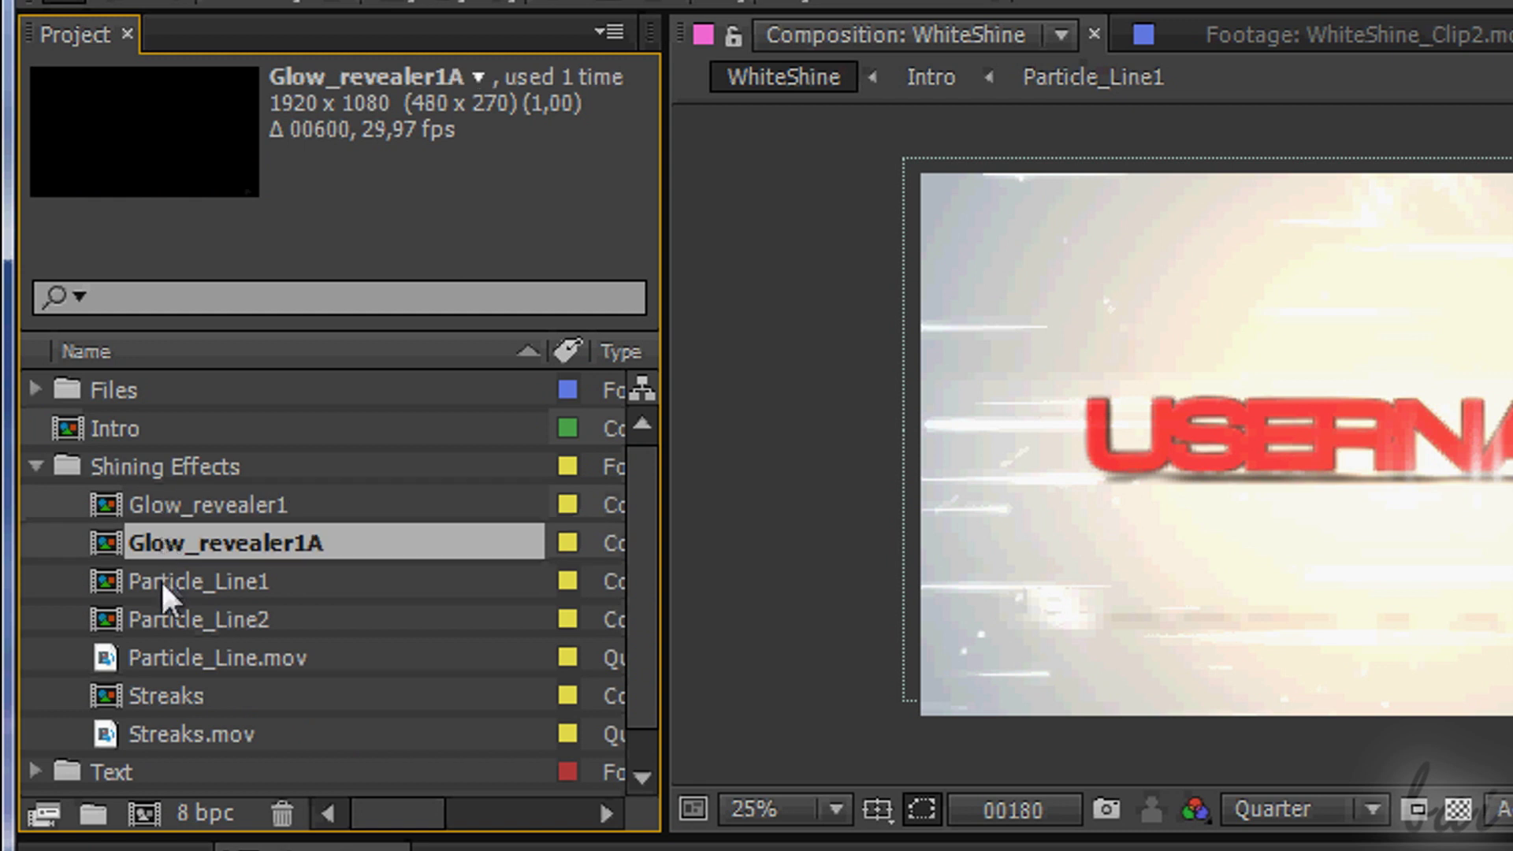
{"action": "left_click", "coordinate": [161, 580]}
{"action": "left_click", "coordinate": [178, 507]}
{"action": "left_click", "coordinate": [178, 542]}
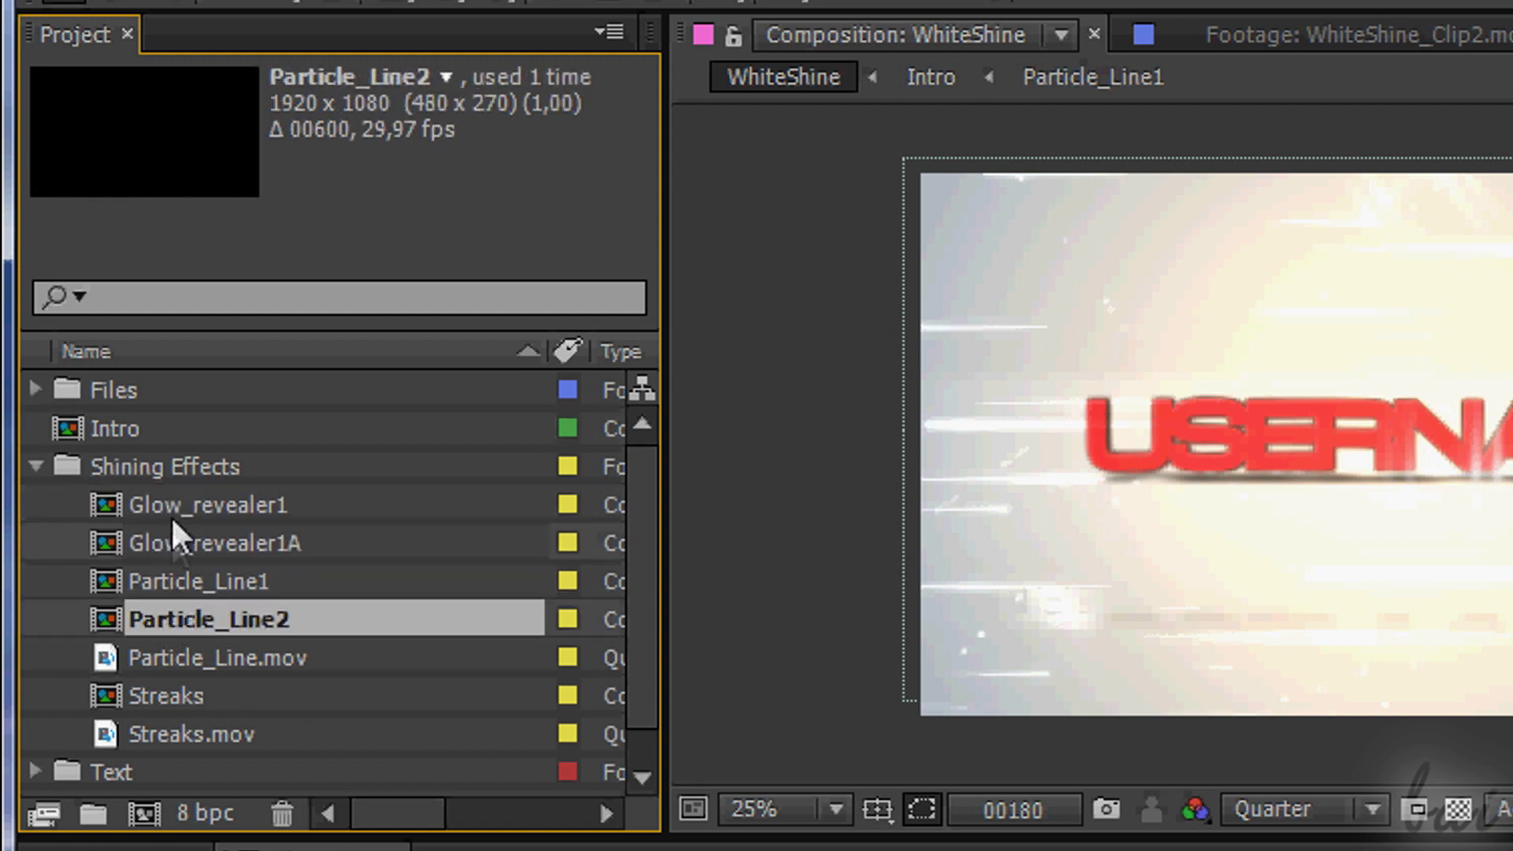
{"action": "left_click", "coordinate": [141, 506]}
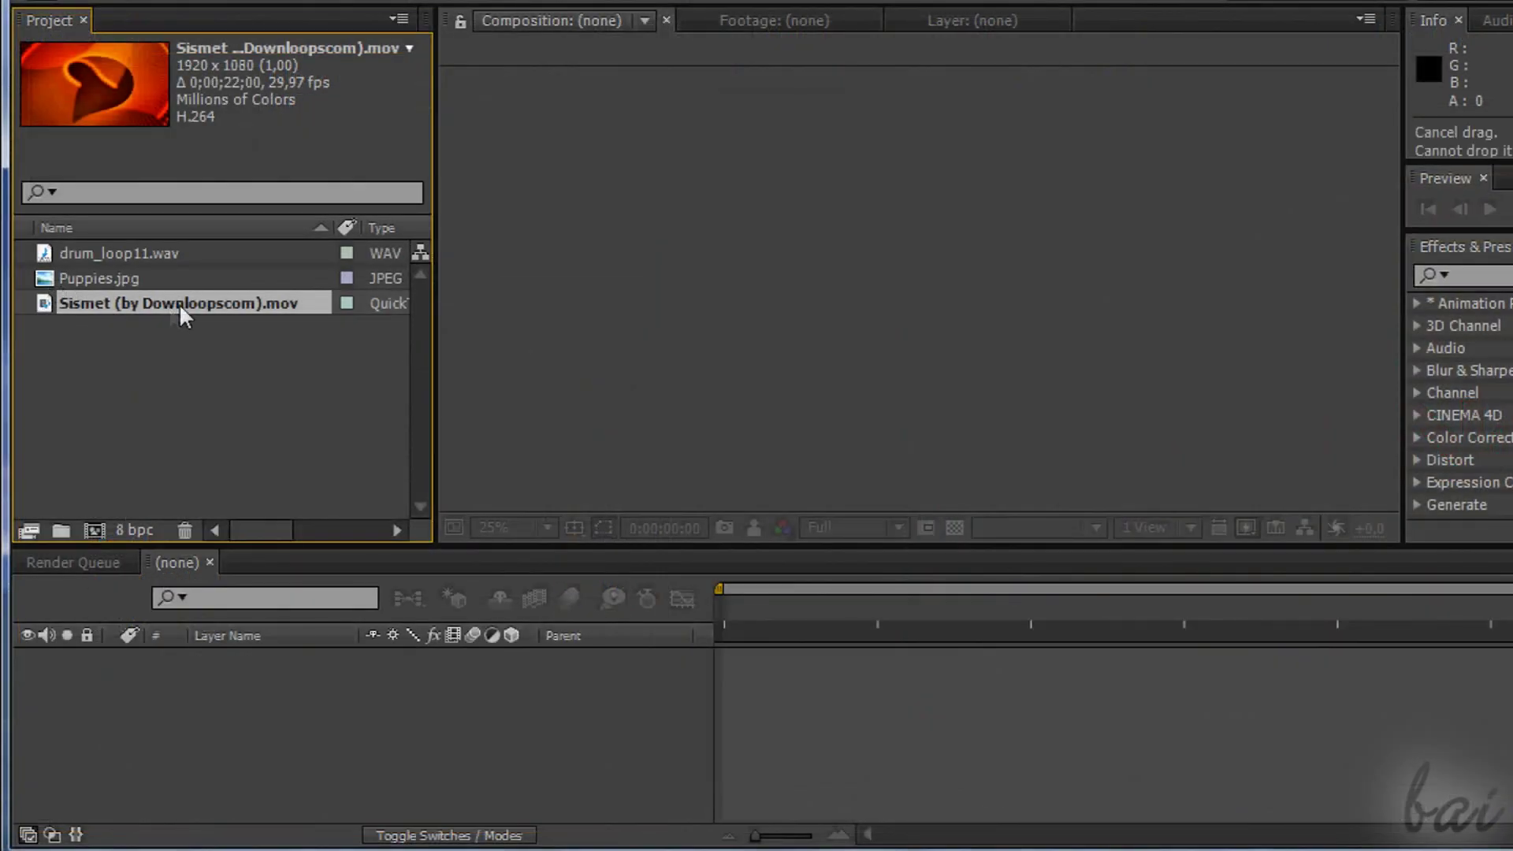
- Create a composition from the Sismet video and preview it starting at 02s
{"action": "left_click_drag", "start_coordinate": [180, 312], "coordinate": [881, 712]}
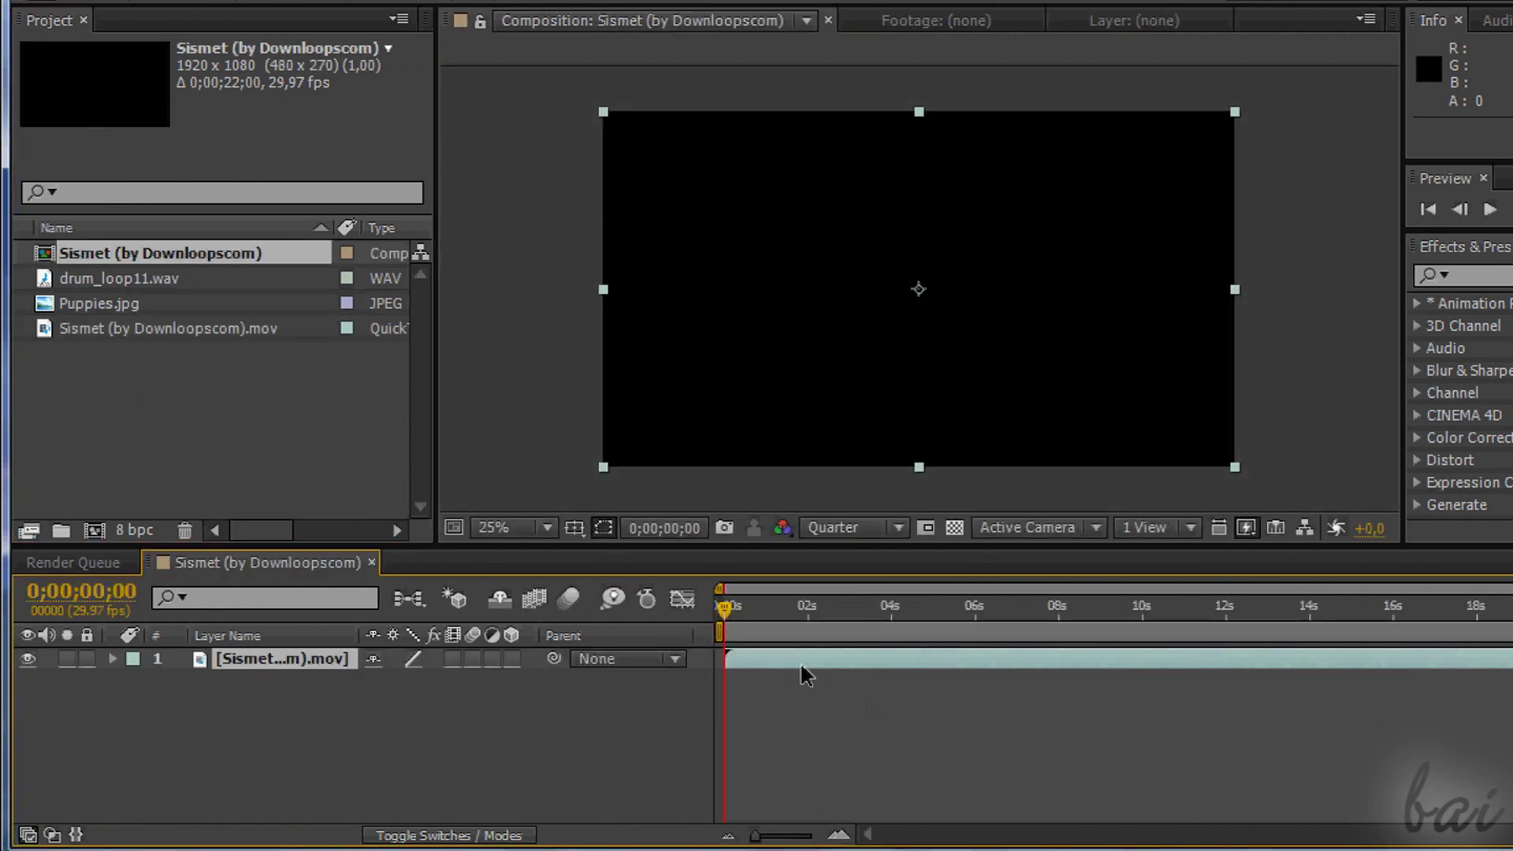
{"action": "left_click", "coordinate": [820, 608]}
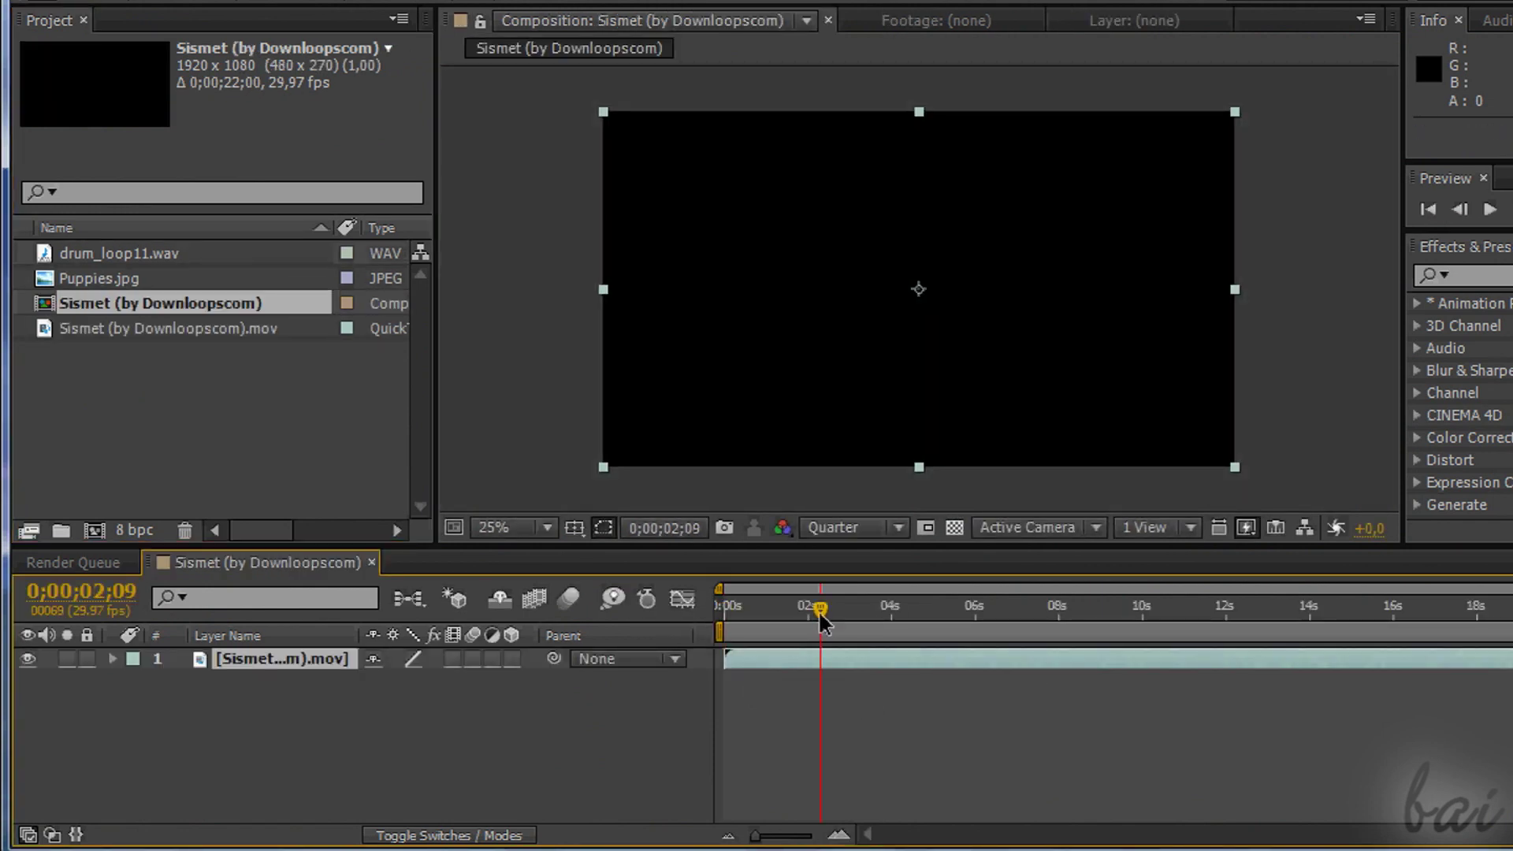
{"action": "key", "text": "space"}
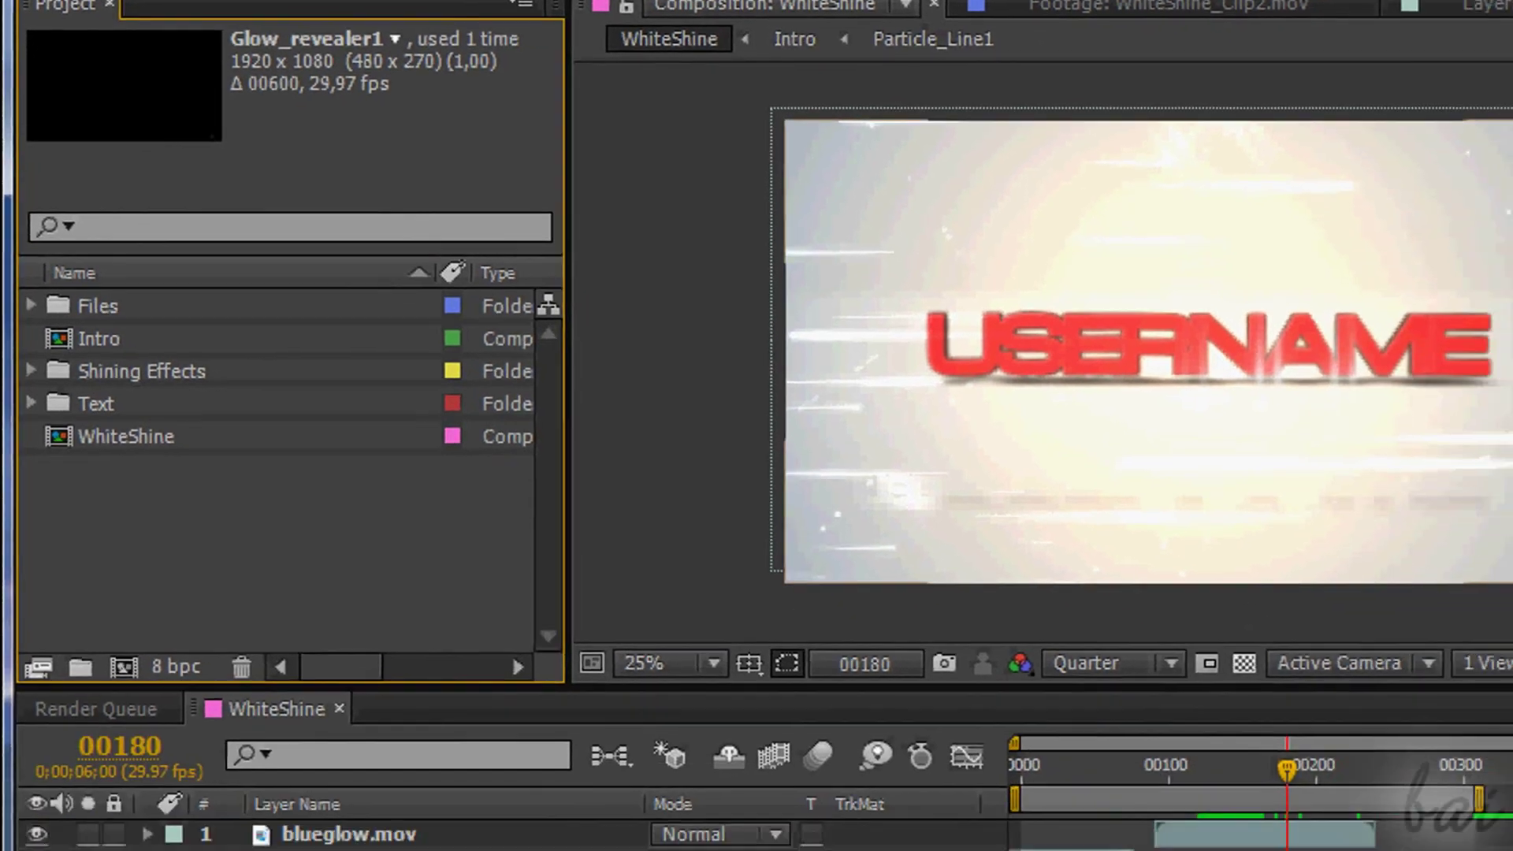
- Open the Intro, TEXT_01 and ET precomps in turn, then go back to TEXT_01
{"action": "left_click", "coordinate": [271, 738]}
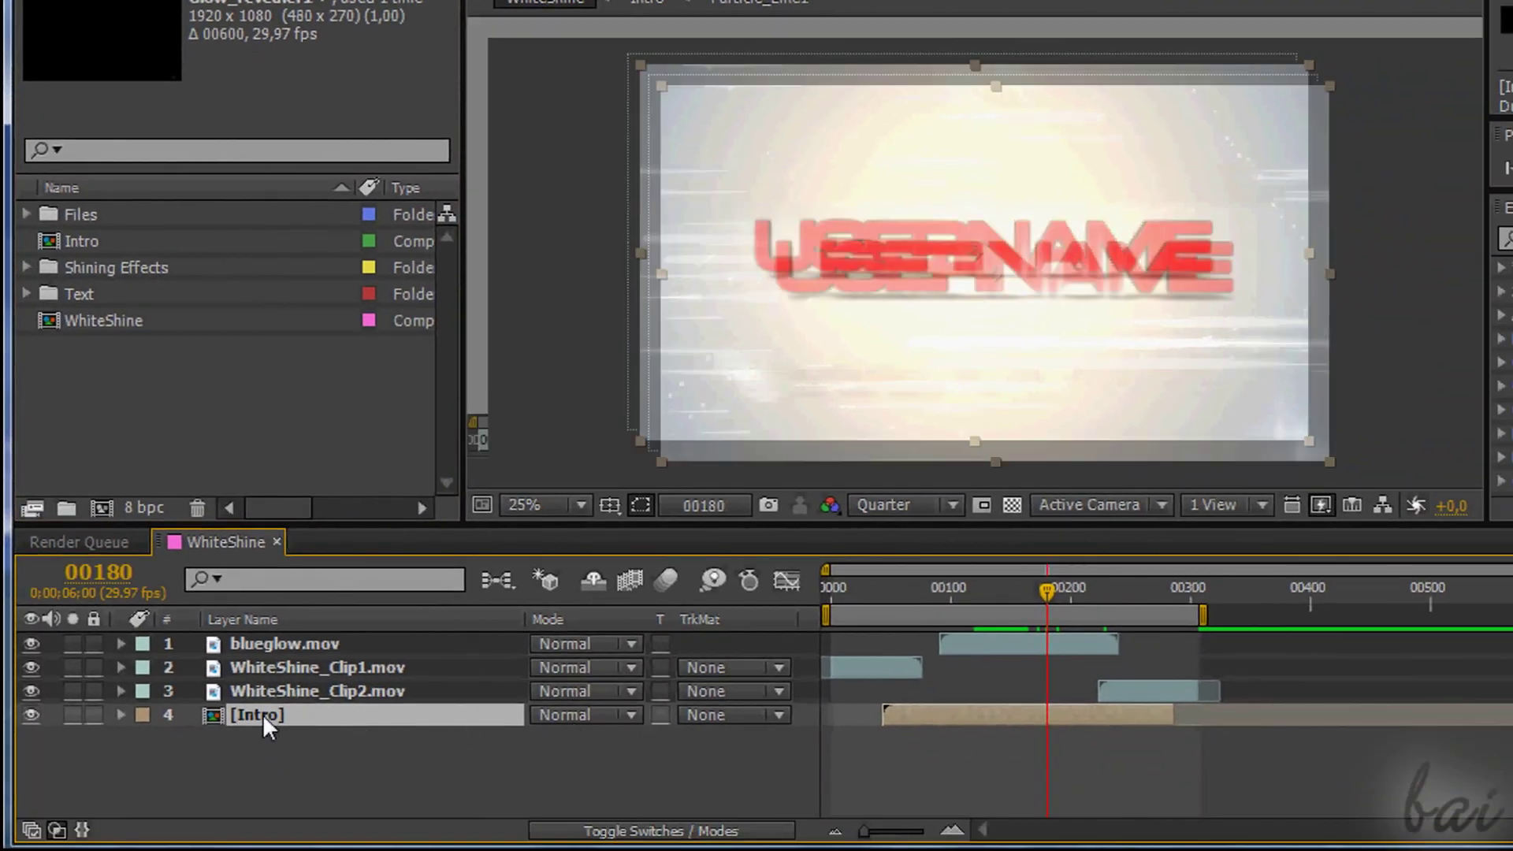
{"action": "double_click", "coordinate": [263, 714]}
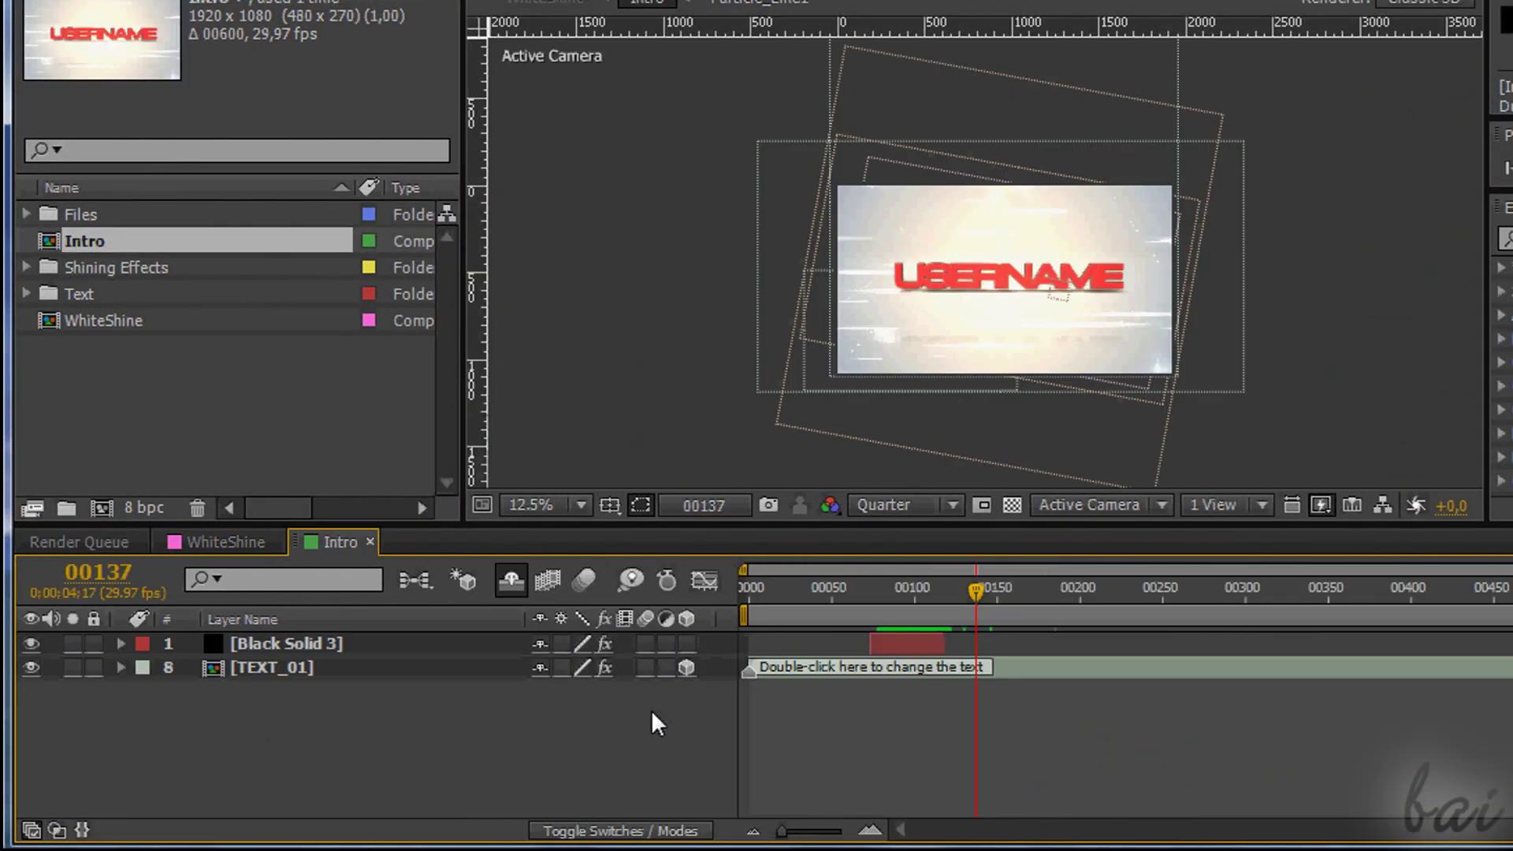
{"action": "double_click", "coordinate": [258, 666]}
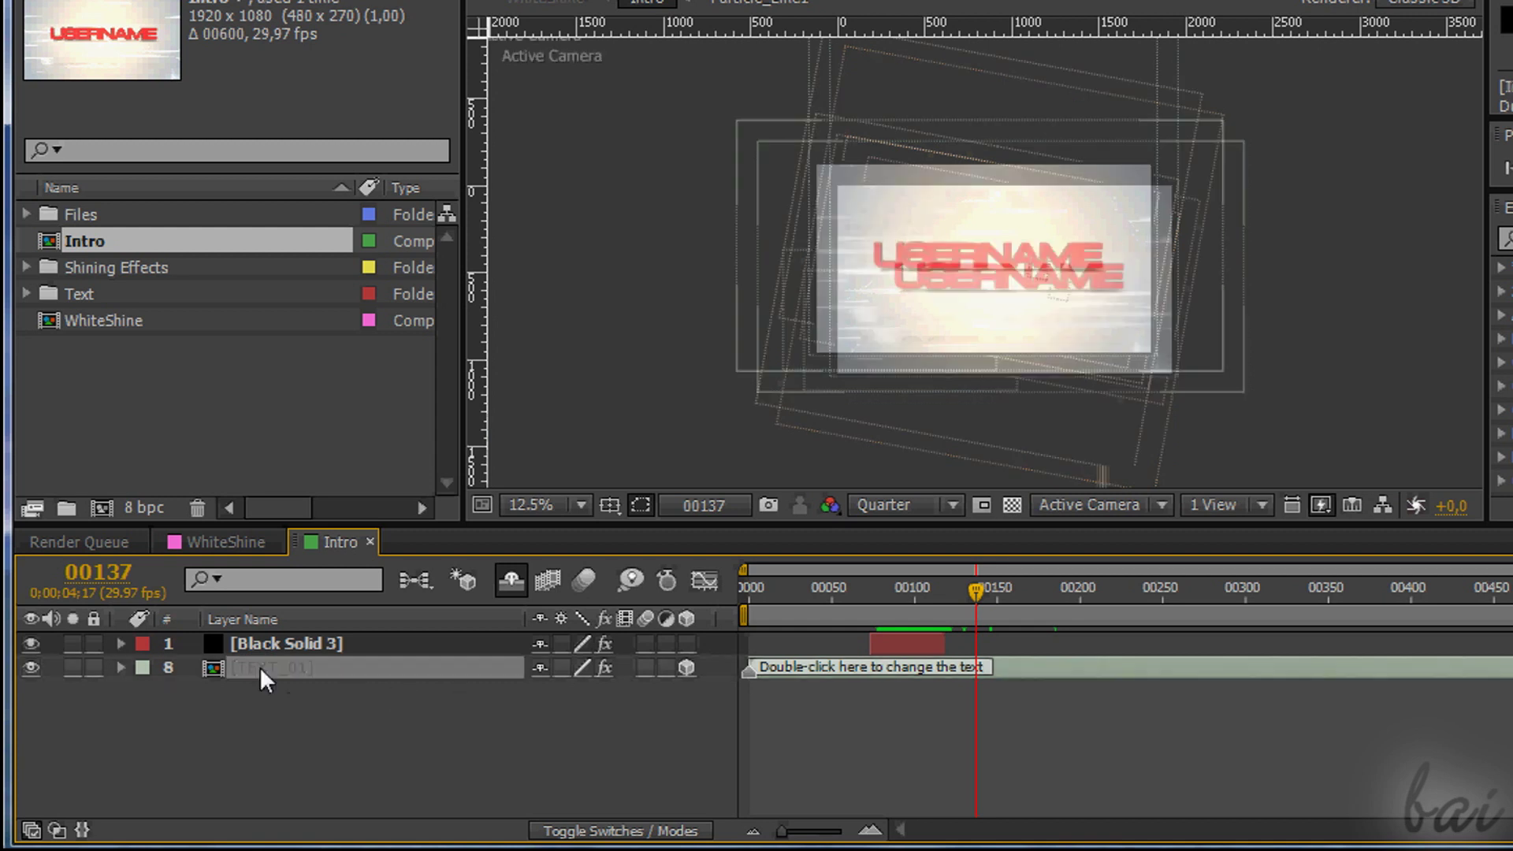
{"action": "left_click", "coordinate": [228, 645]}
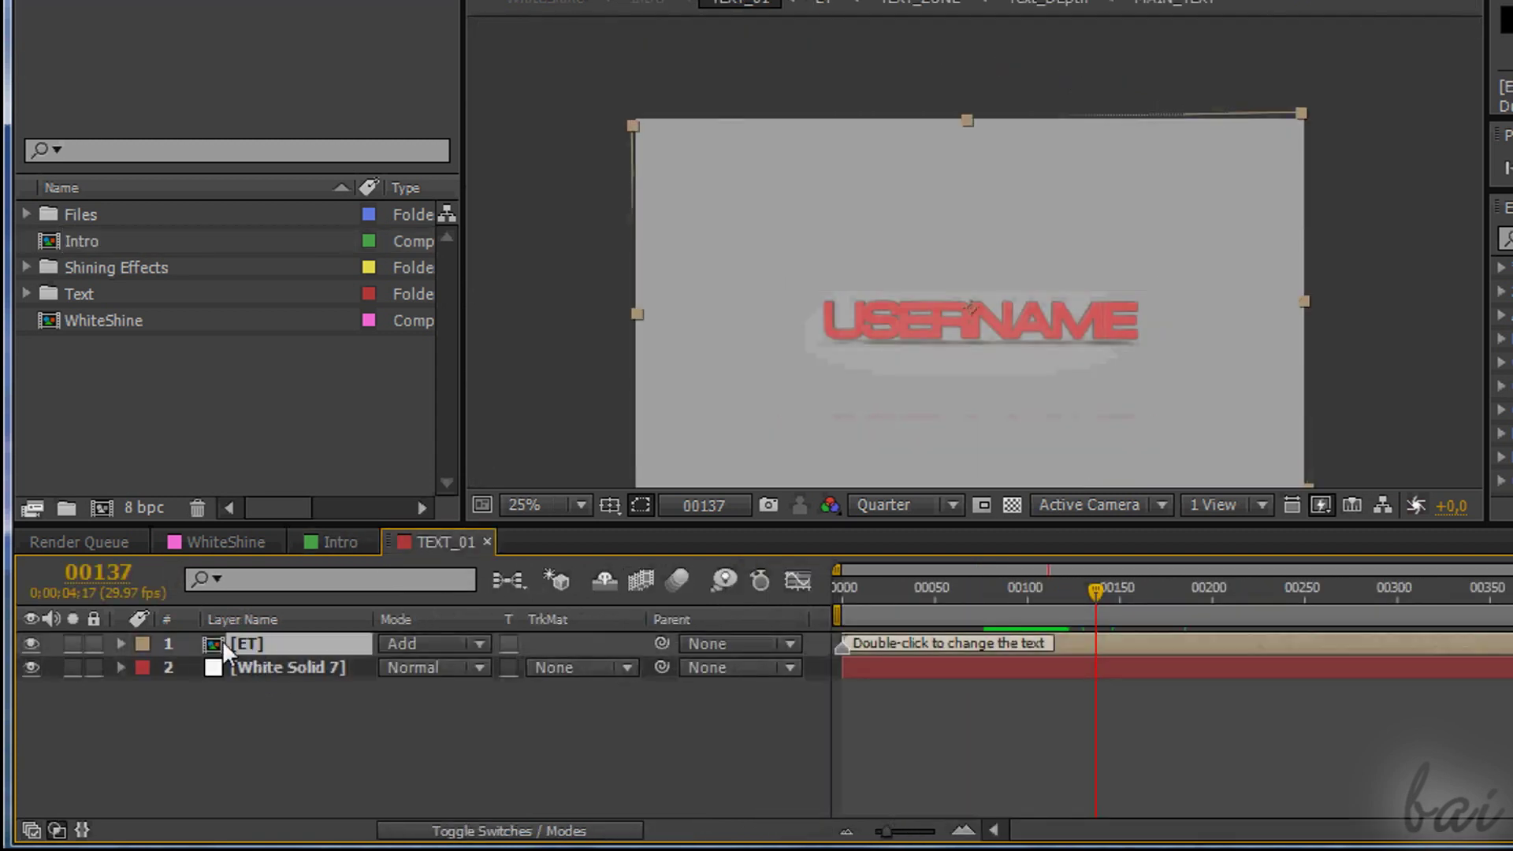
{"action": "double_click", "coordinate": [280, 644]}
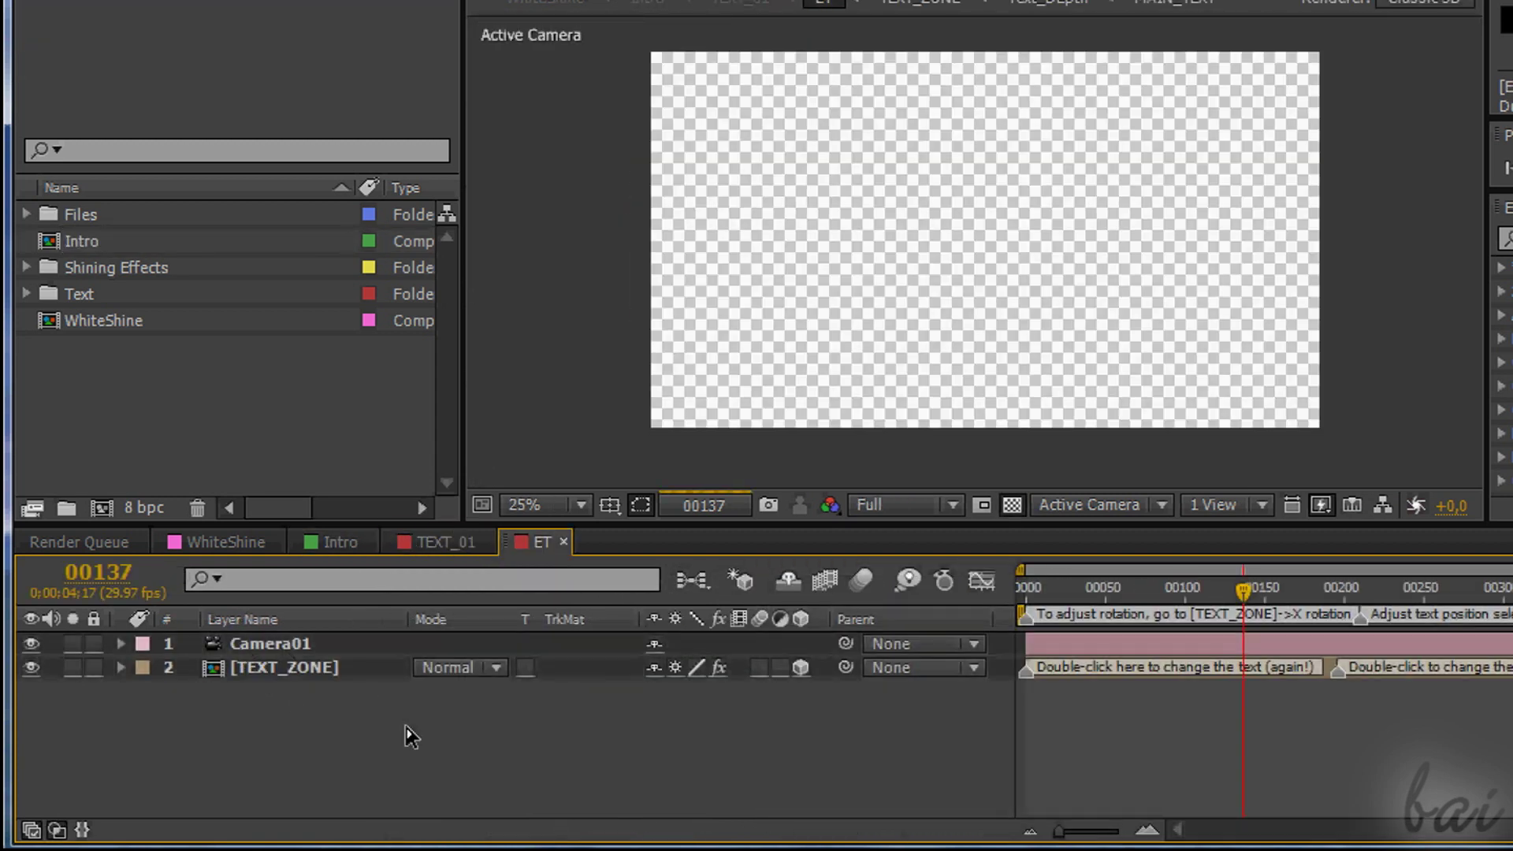
{"action": "left_click", "coordinate": [448, 547]}
- Return to the WhiteShine composition and select the Files, Shining Effects and Text folders
{"action": "left_click", "coordinate": [331, 543]}
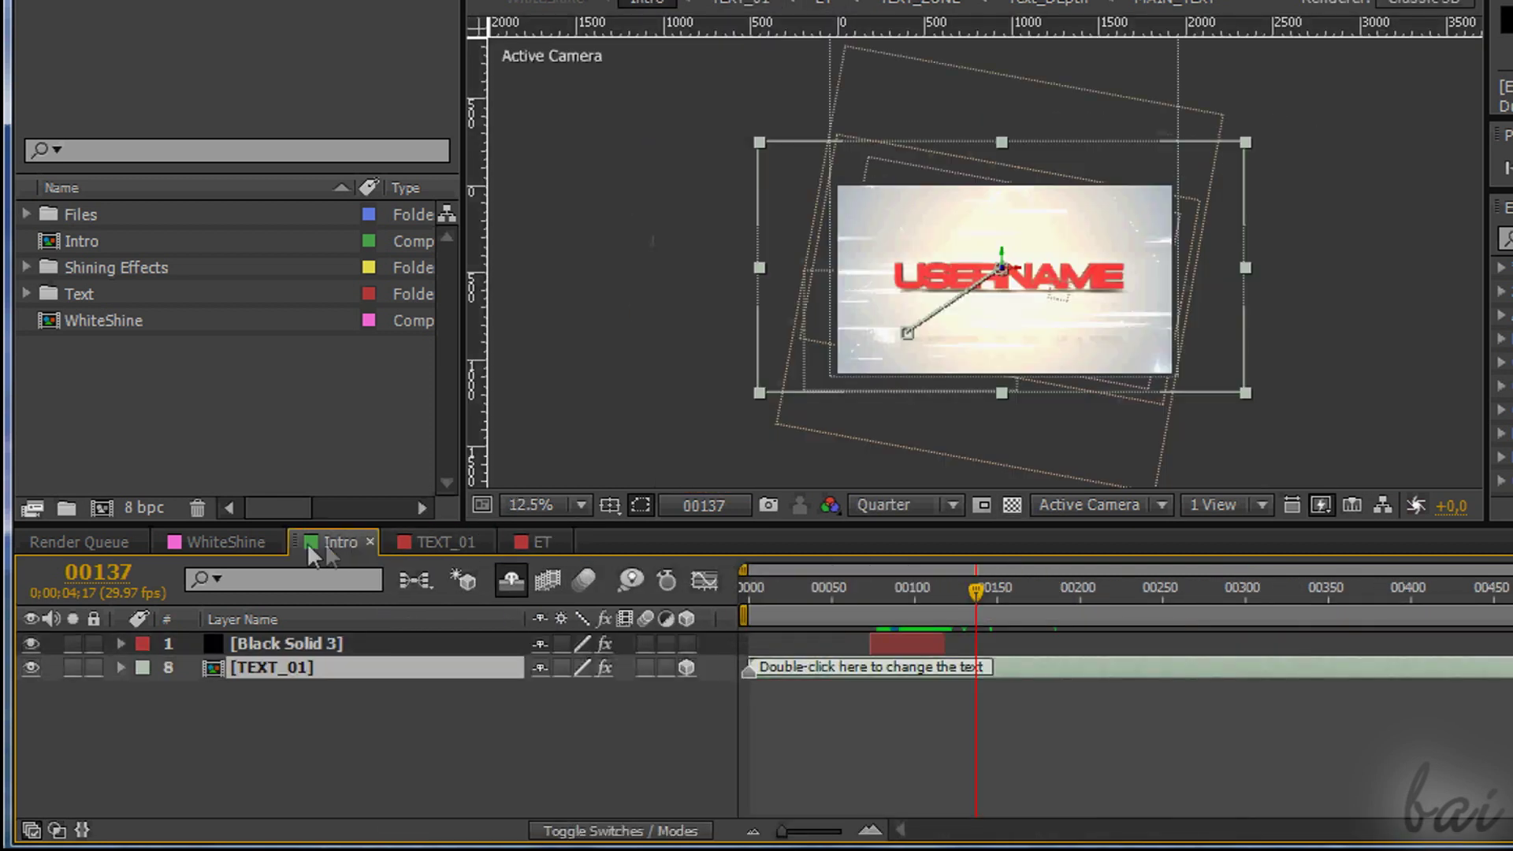
{"action": "left_click", "coordinate": [202, 542]}
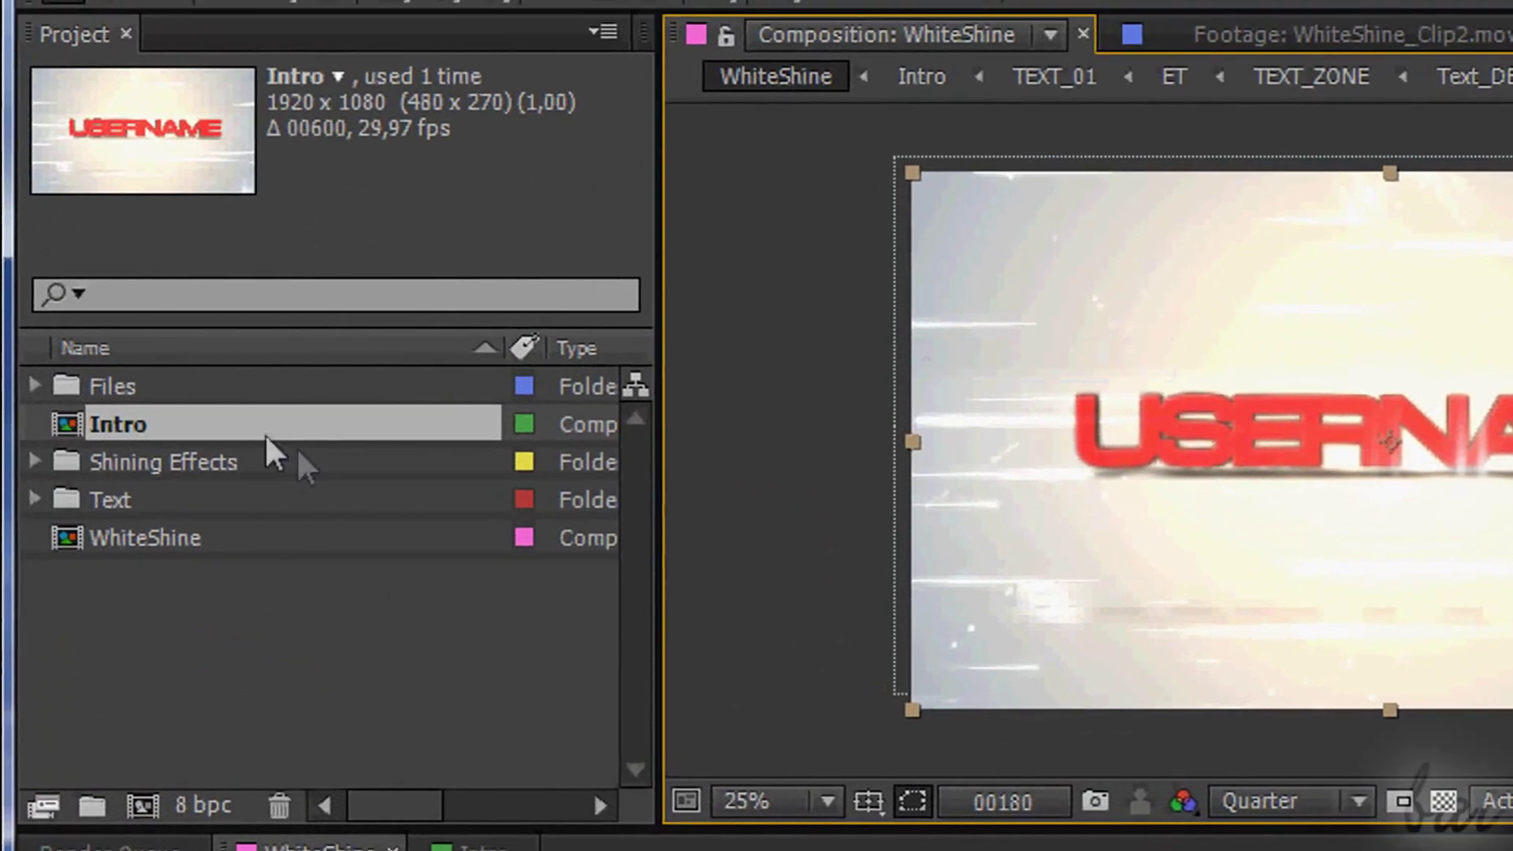
{"action": "left_click", "coordinate": [107, 385]}
{"action": "left_click", "coordinate": [156, 461]}
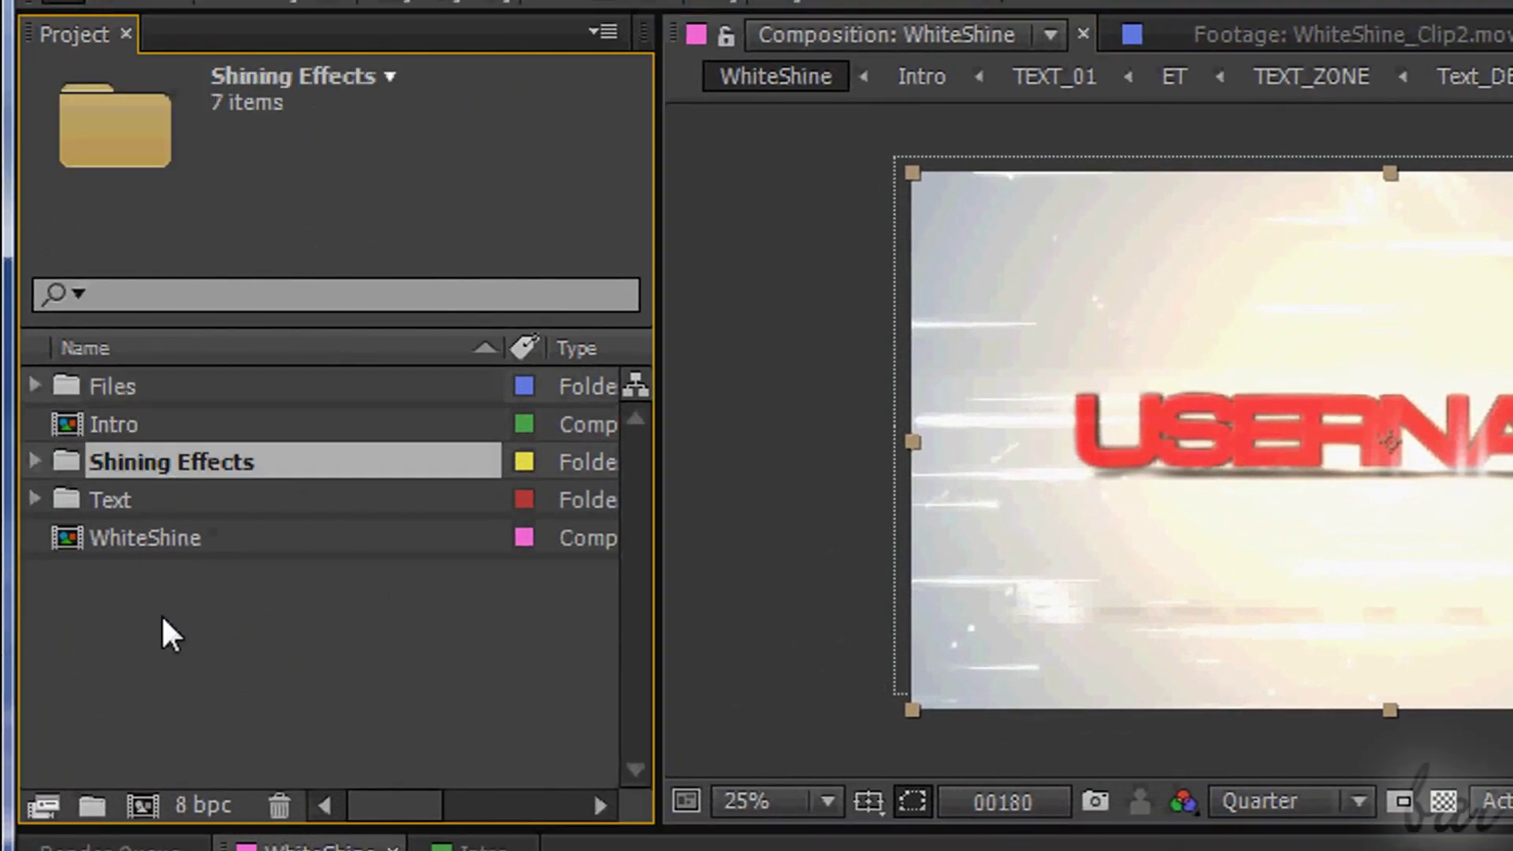
{"action": "left_click", "coordinate": [169, 635]}
{"action": "left_click", "coordinate": [123, 465]}
{"action": "left_click", "coordinate": [124, 500]}
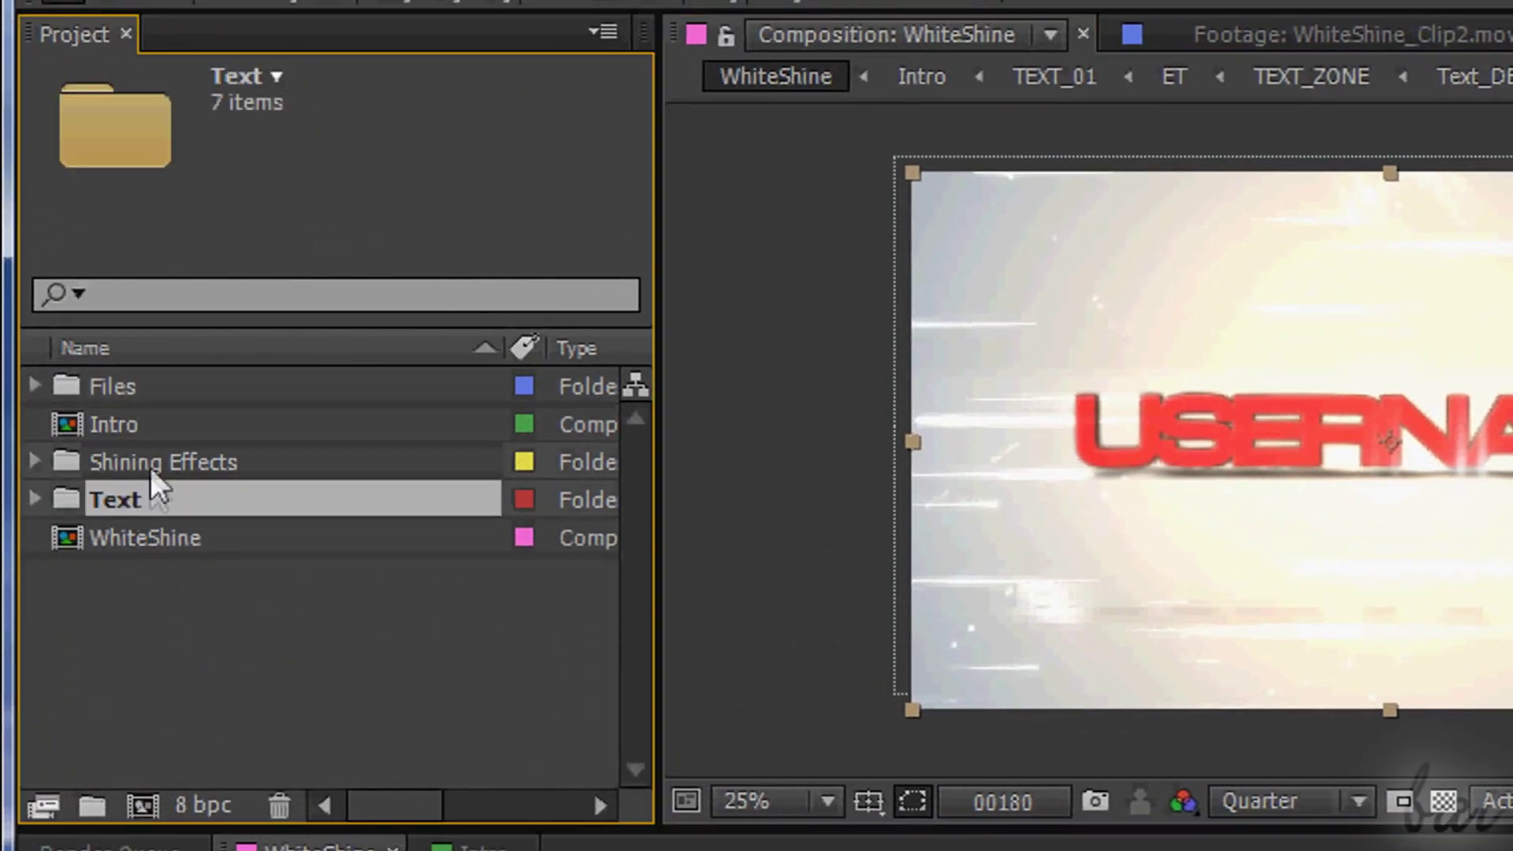
{"action": "left_click", "coordinate": [150, 463]}
{"action": "left_click", "coordinate": [95, 386]}
- Expand Files to inspect Adjustment Layer 1, Black Solid 1, Flare and Blueglow.mov; scrub to 00096
{"action": "left_click", "coordinate": [35, 386]}
{"action": "left_click", "coordinate": [210, 430]}
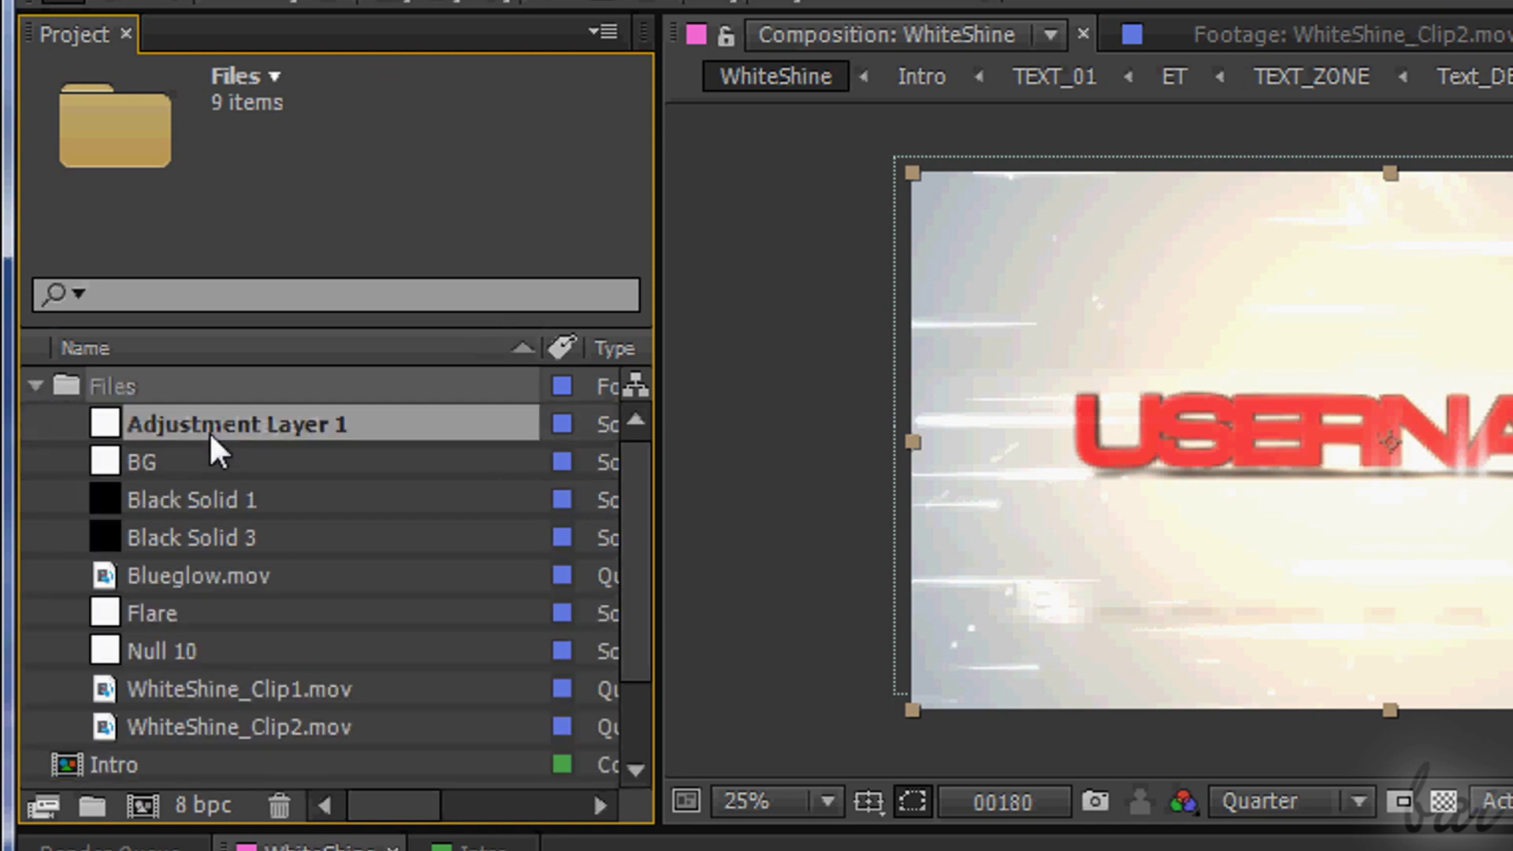
{"action": "left_click", "coordinate": [250, 500]}
{"action": "left_click", "coordinate": [241, 612]}
{"action": "left_click", "coordinate": [239, 577]}
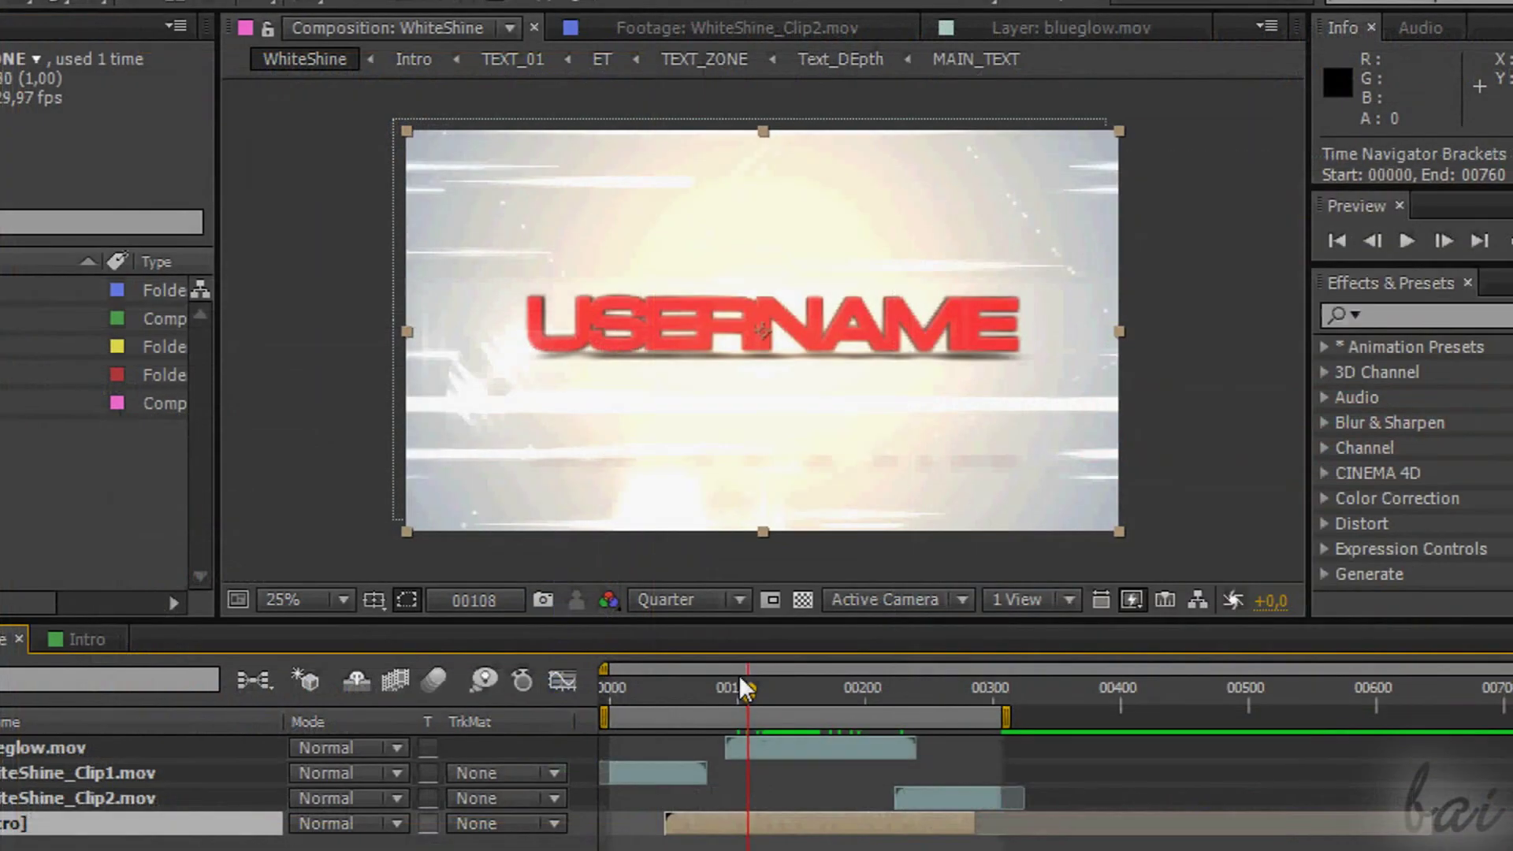
{"action": "left_click_drag", "start_coordinate": [736, 692], "coordinate": [690, 691]}
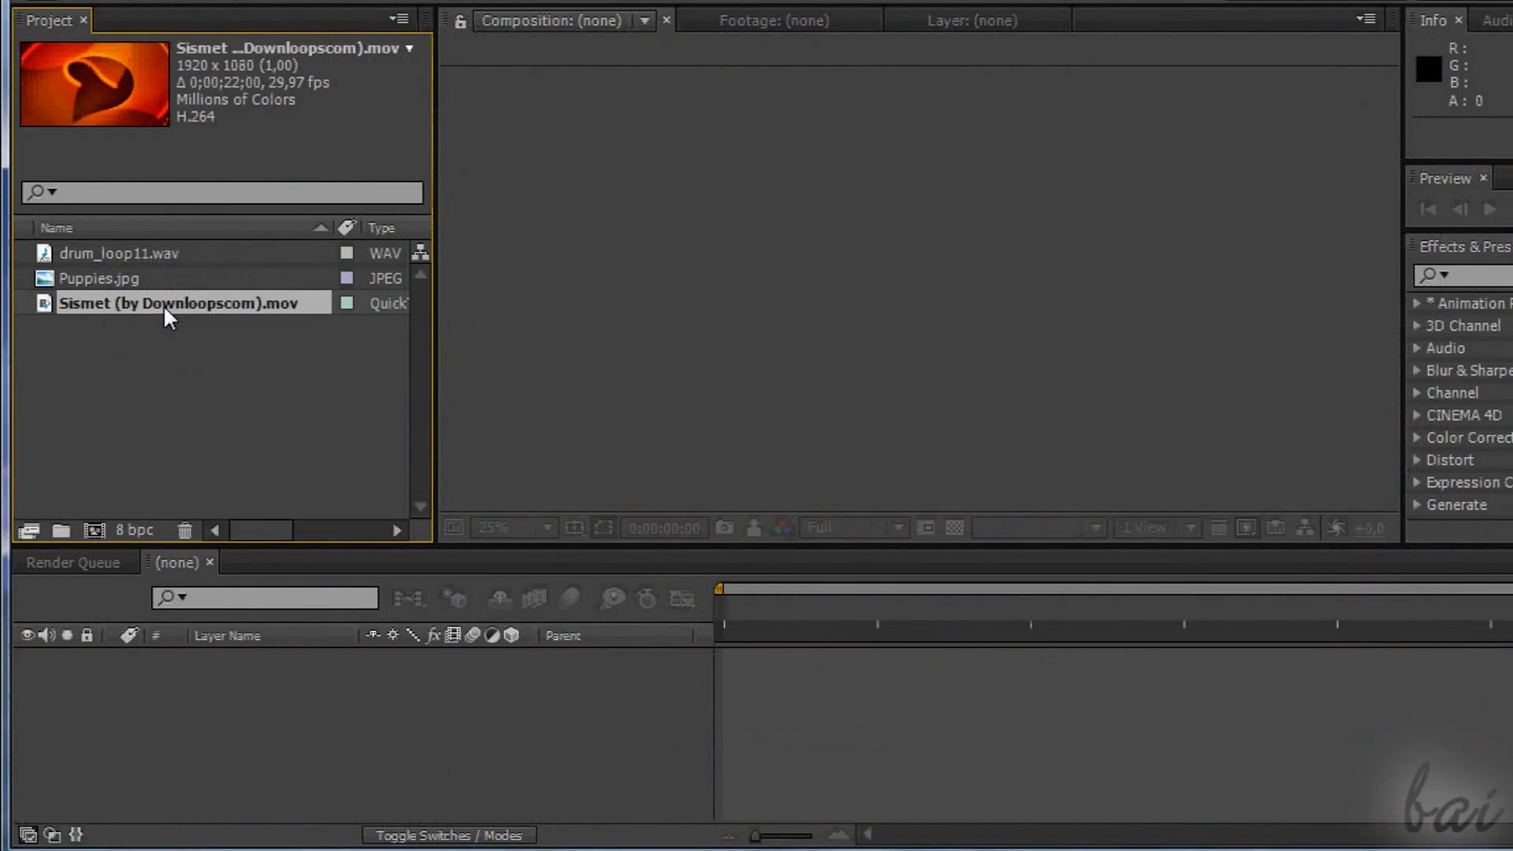
- Drag the Sismet .mov into the Timeline to build its composition, then preview from 02s
{"action": "left_click_drag", "start_coordinate": [168, 317], "coordinate": [878, 706]}
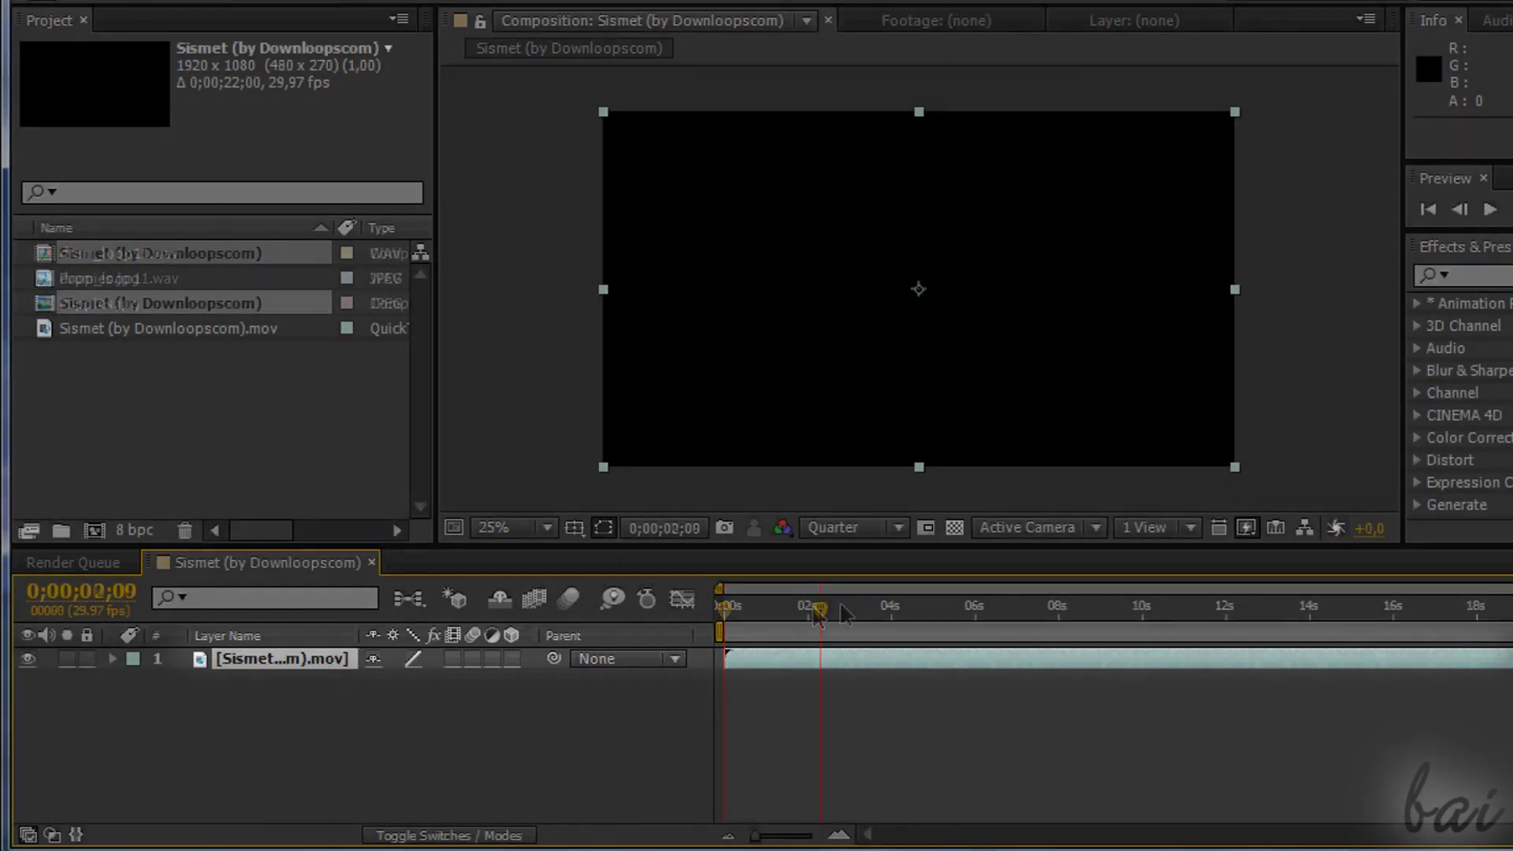
{"action": "left_click", "coordinate": [819, 612]}
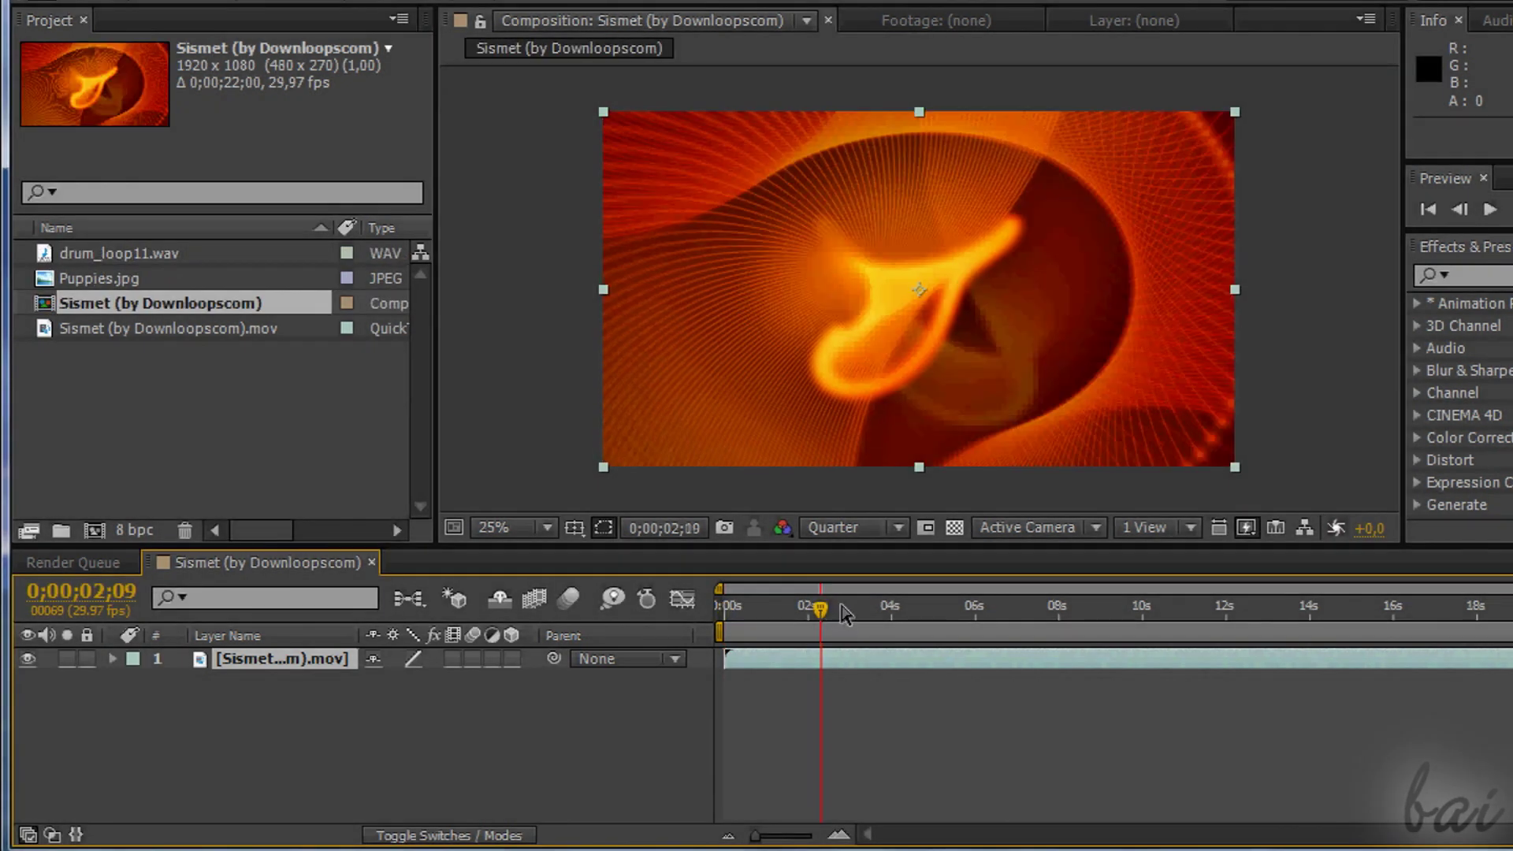
{"action": "key", "text": "space"}
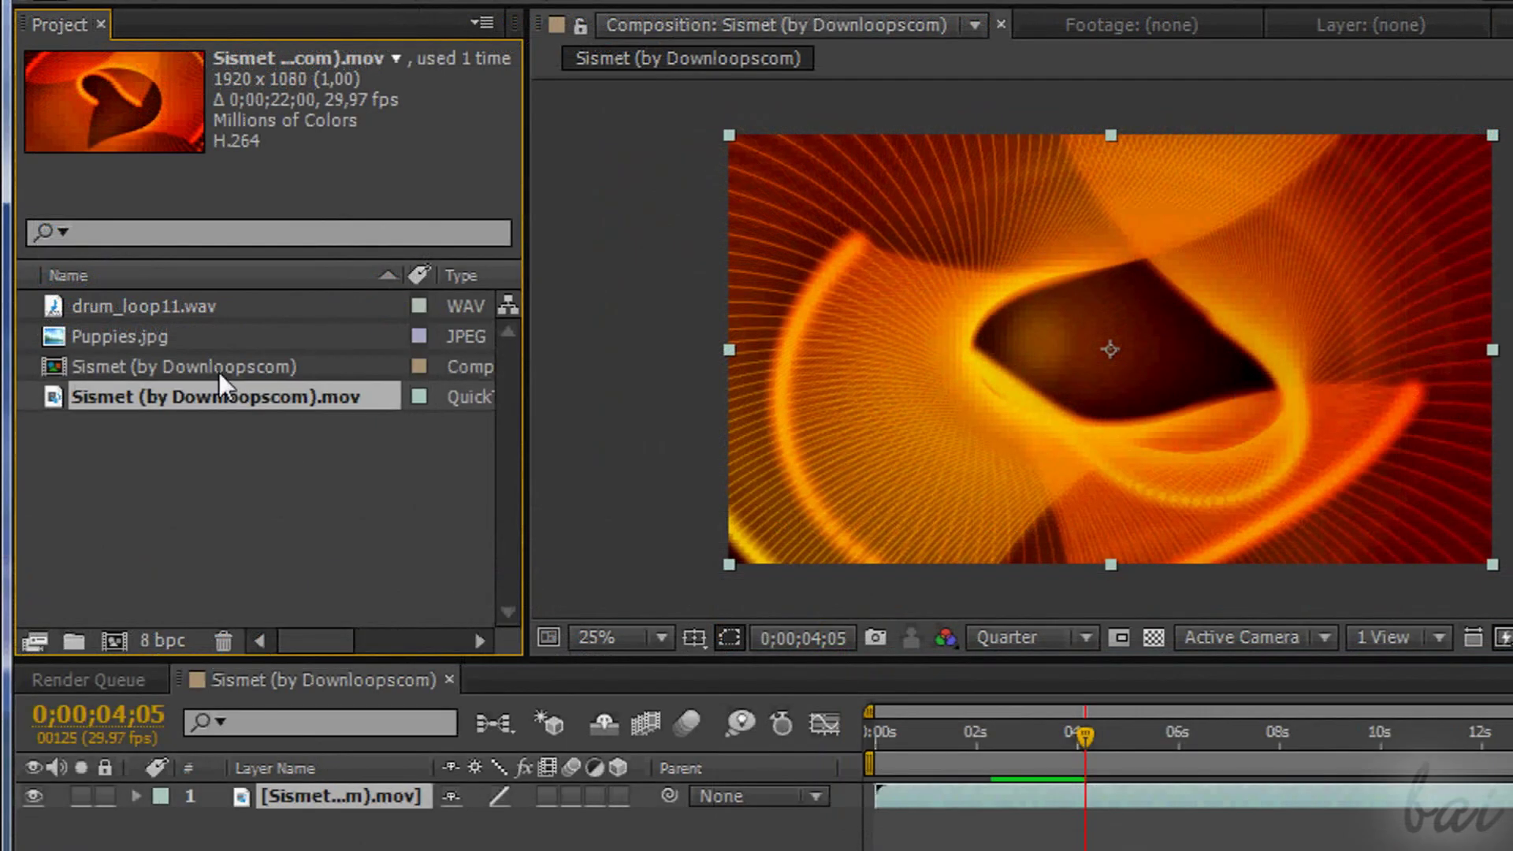
- Rename the Sismet composition in the Project panel to 'Main Composition'
{"action": "left_click", "coordinate": [220, 369]}
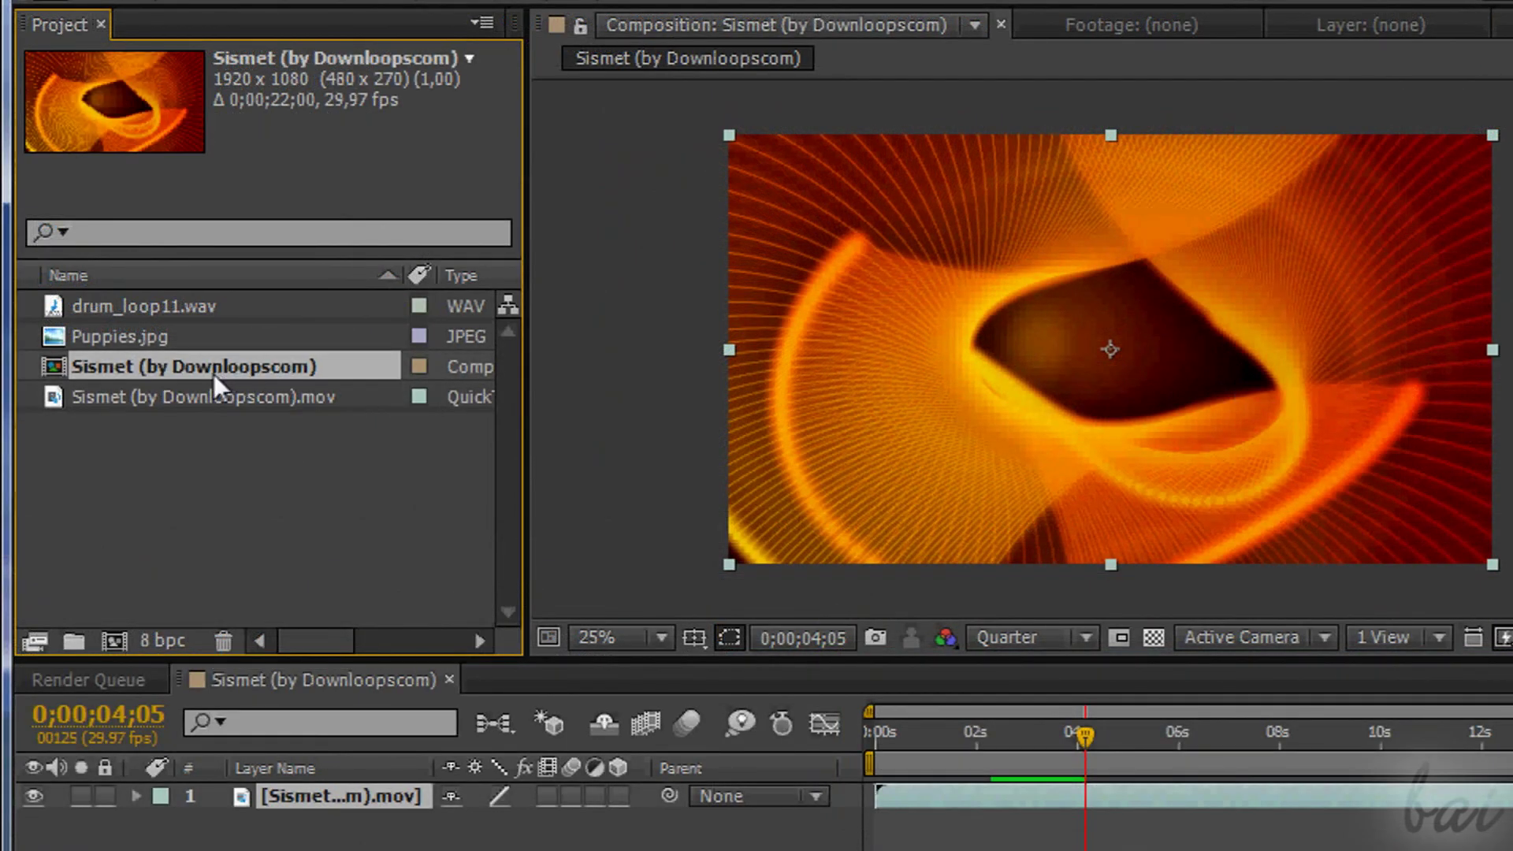
{"action": "right_click", "coordinate": [211, 373]}
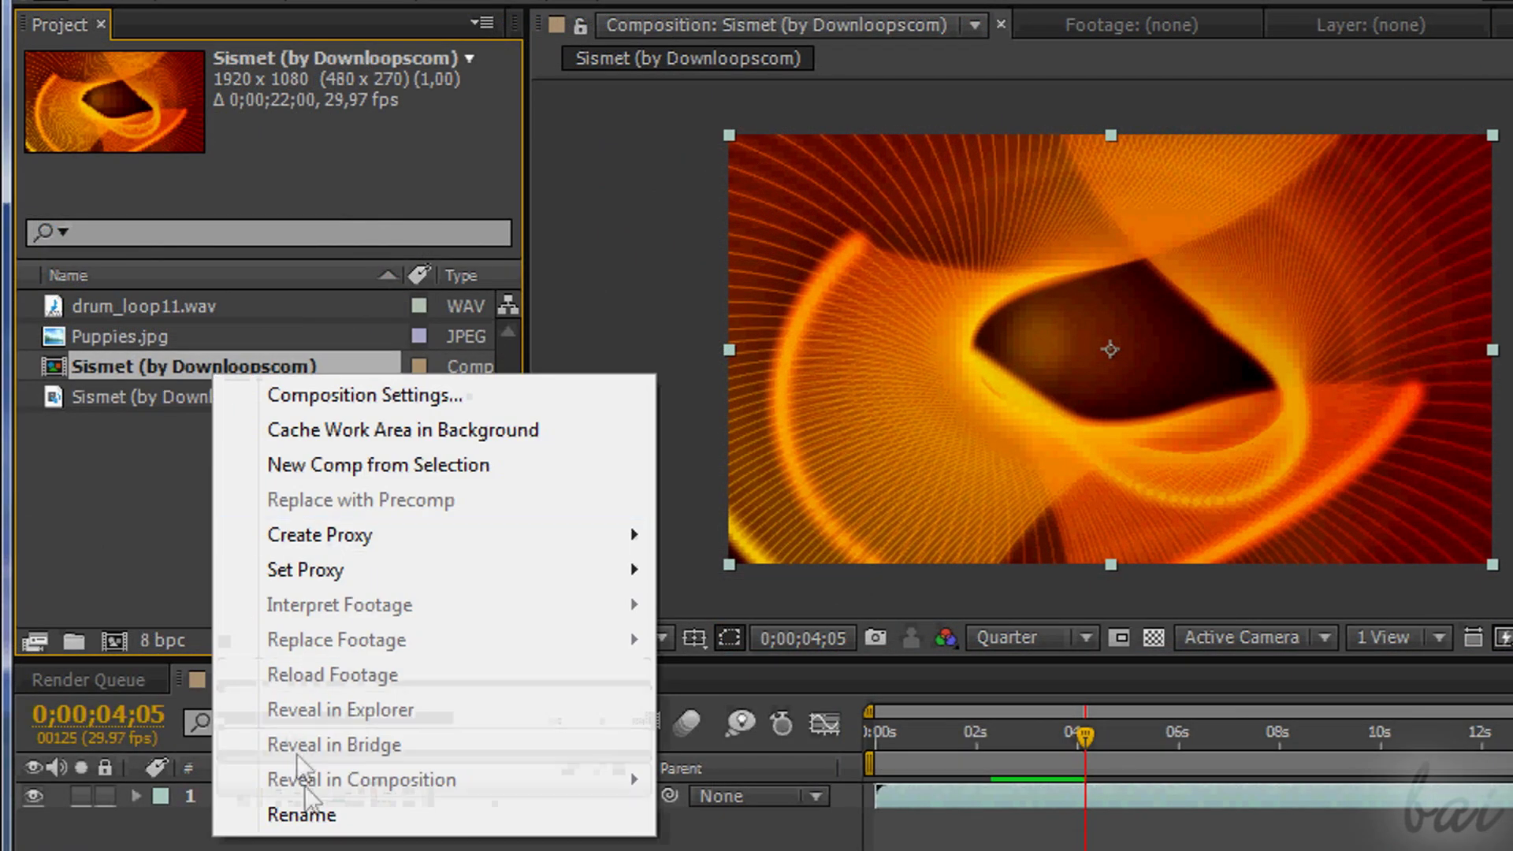
{"action": "left_click", "coordinate": [302, 815]}
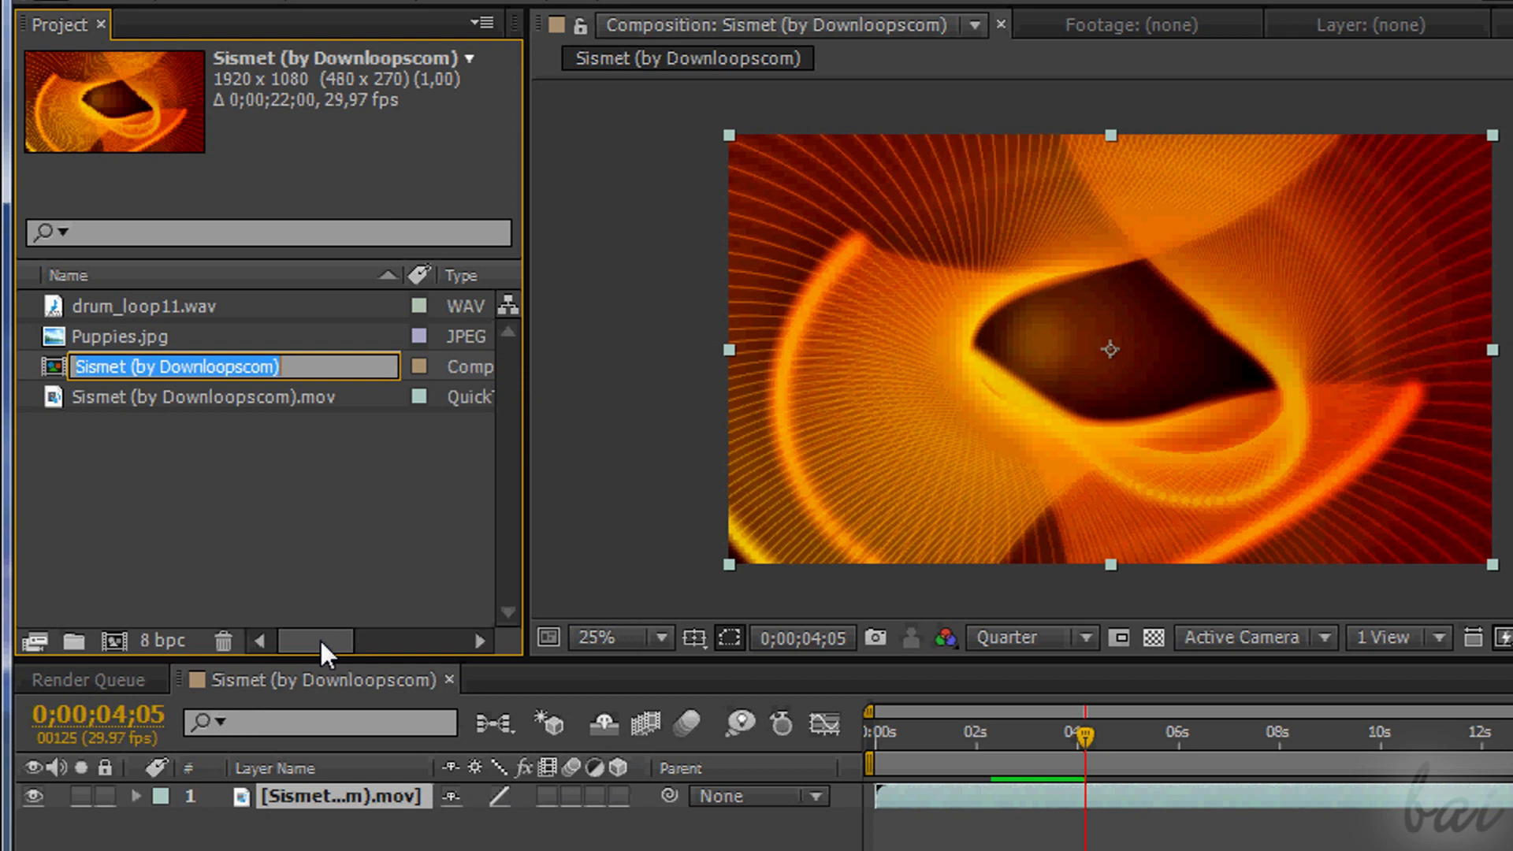
{"action": "type", "text": "Main Compositi"}
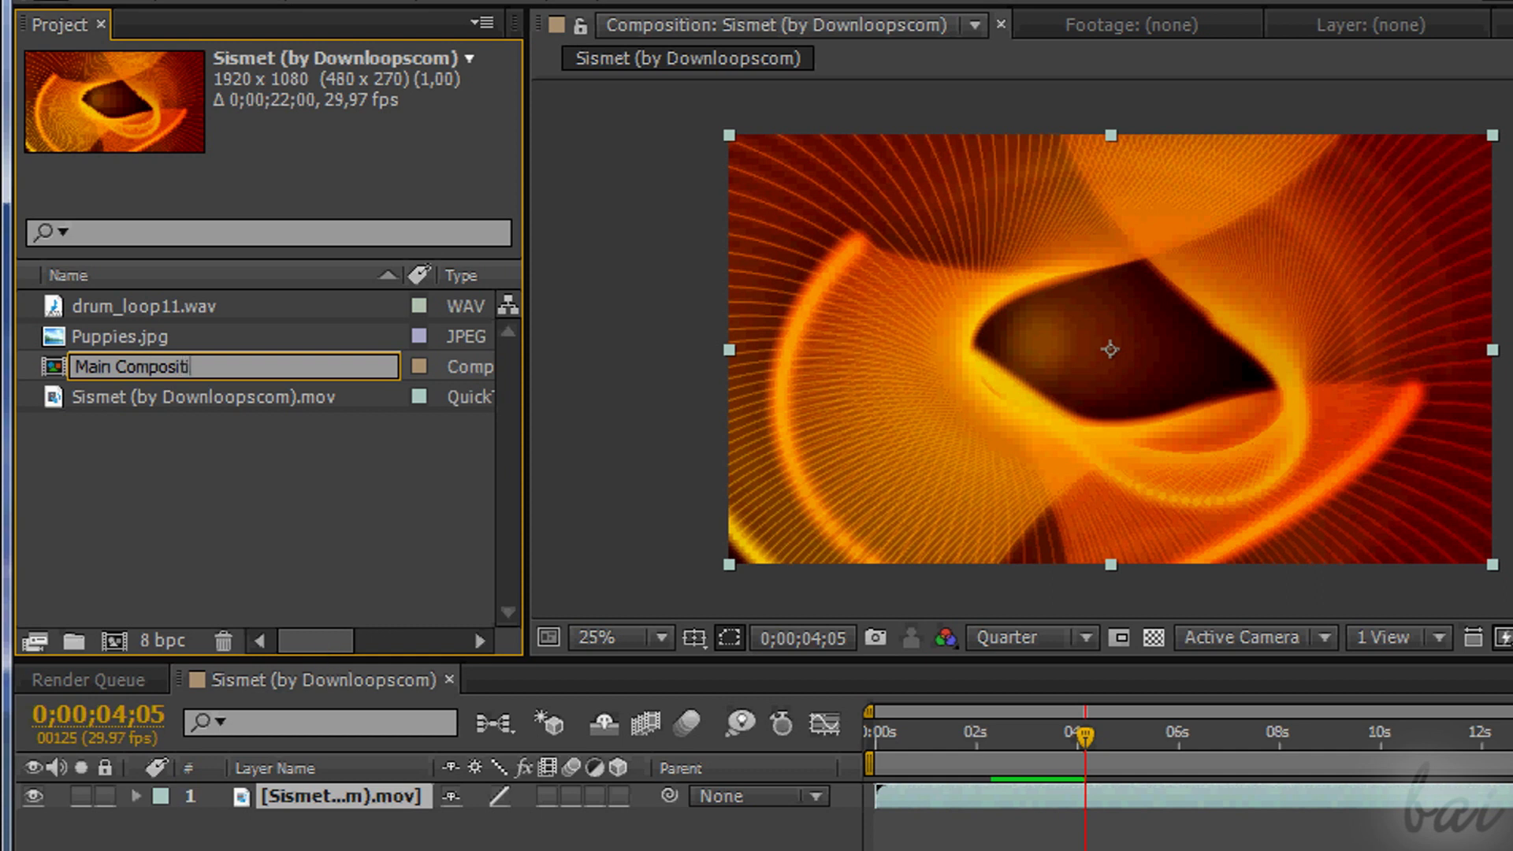
{"action": "type", "text": "on"}
{"action": "key", "text": "Return"}
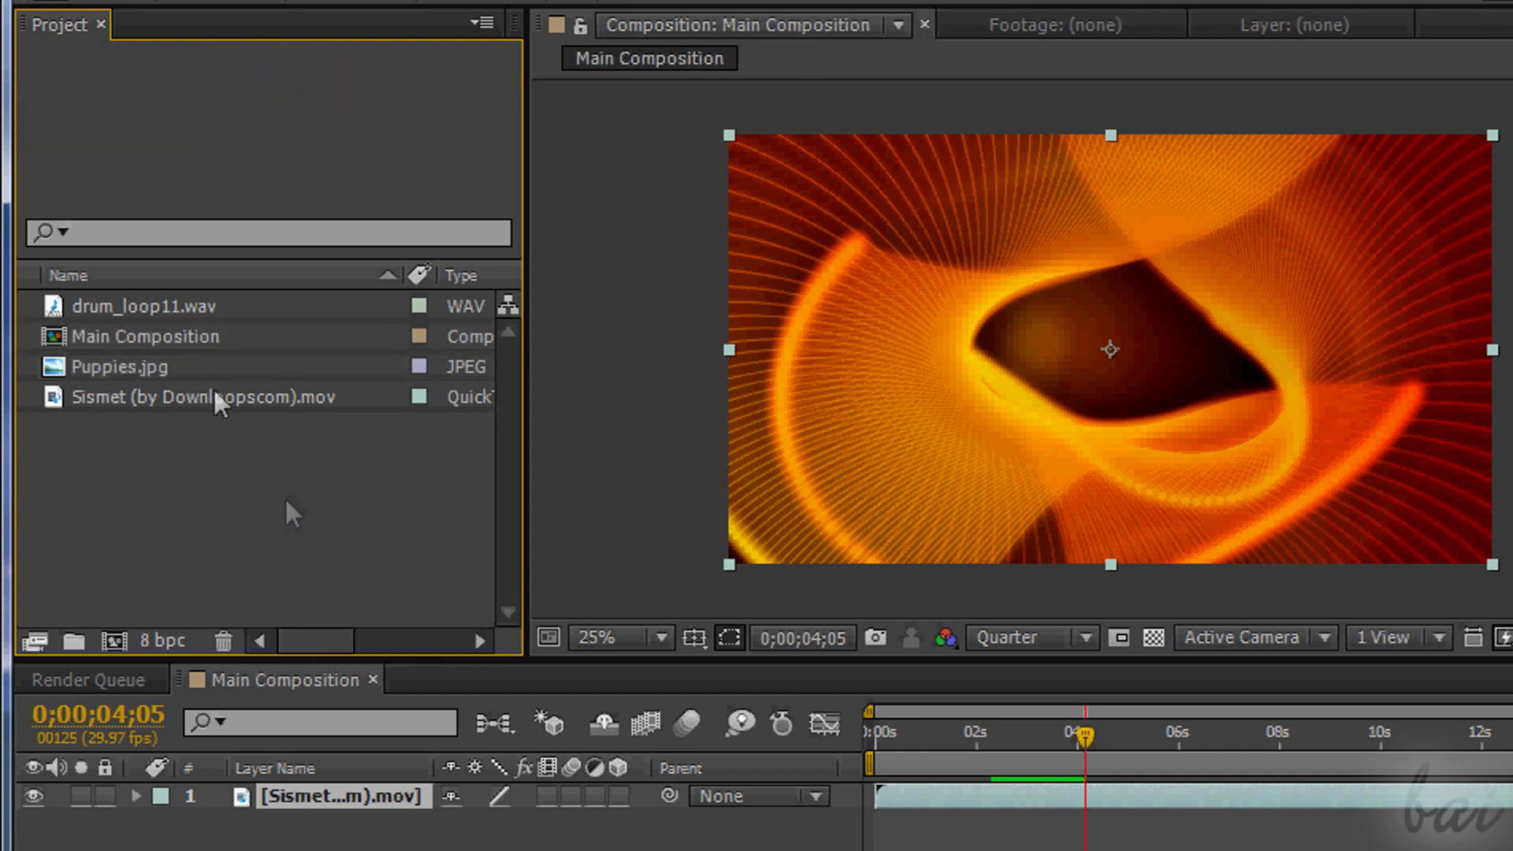
{"action": "left_click", "coordinate": [188, 337]}
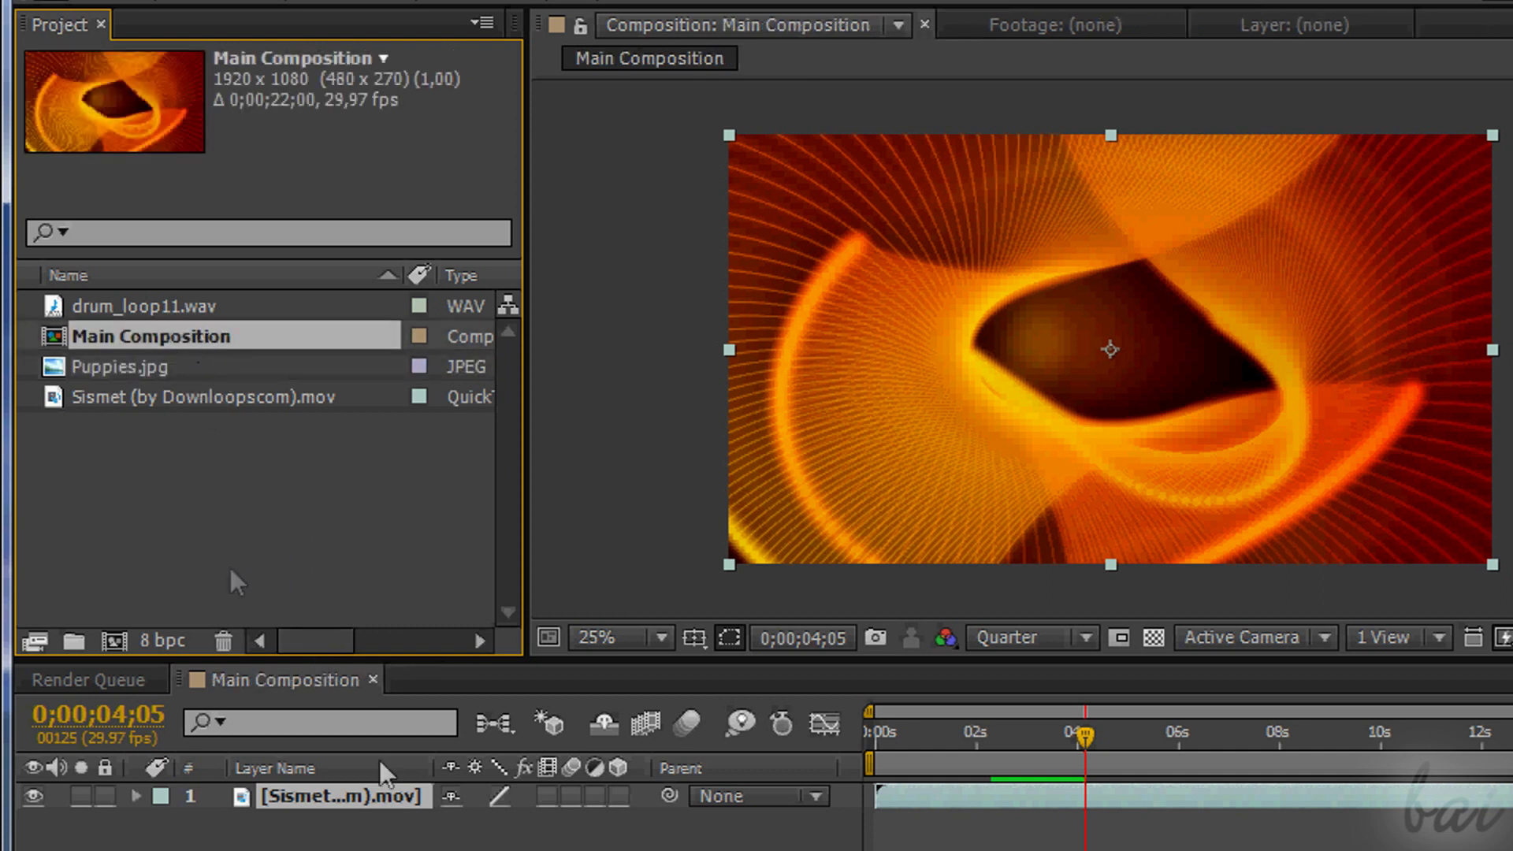
{"action": "left_click", "coordinate": [372, 524]}
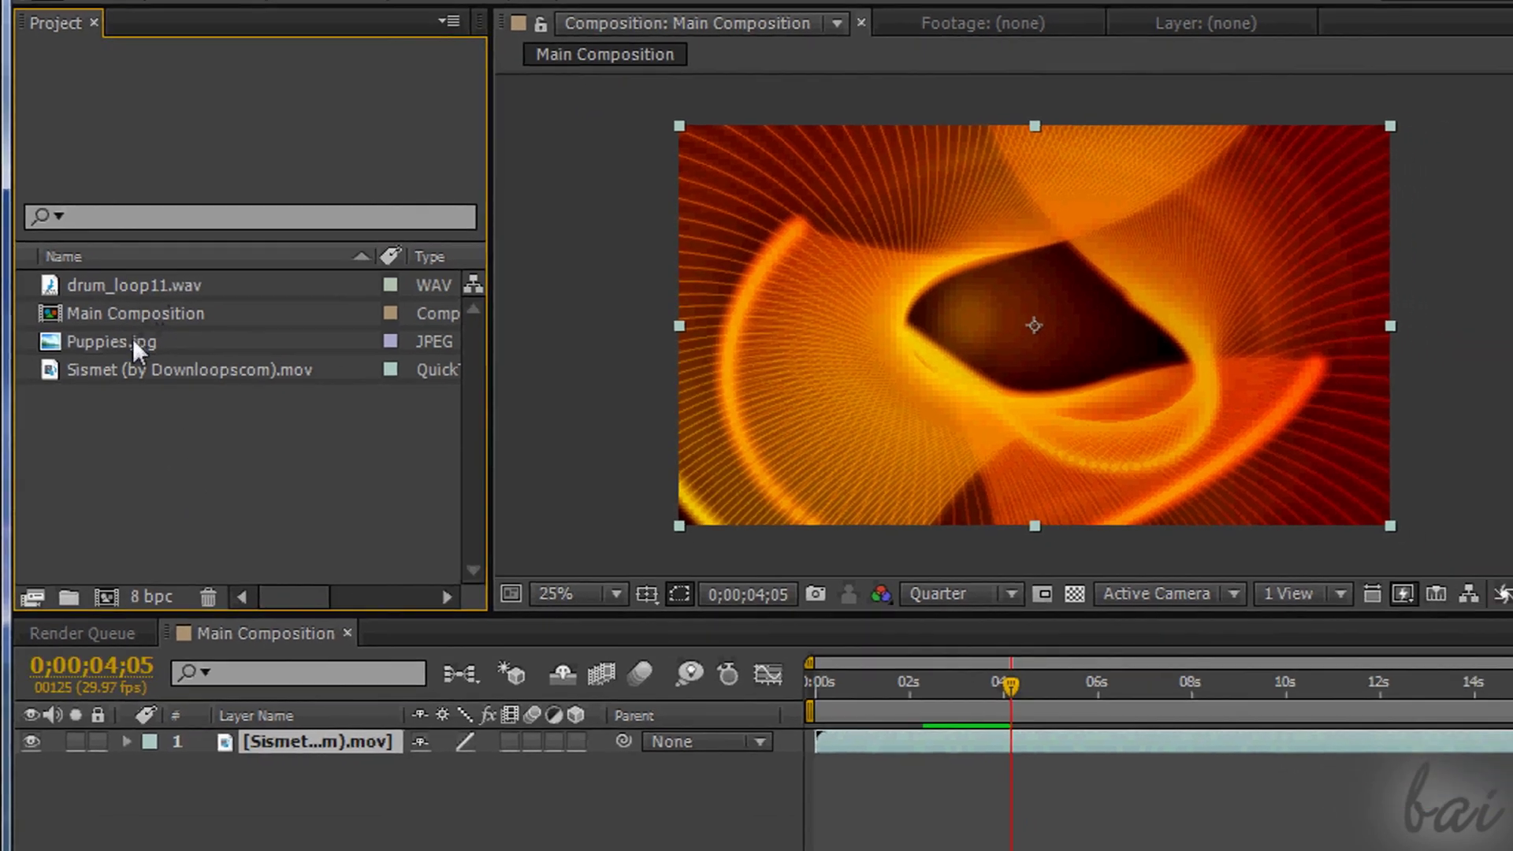
- Preview Puppies.jpg, then add it as a layer in Main Composition above the Sismet video
{"action": "left_click", "coordinate": [161, 365]}
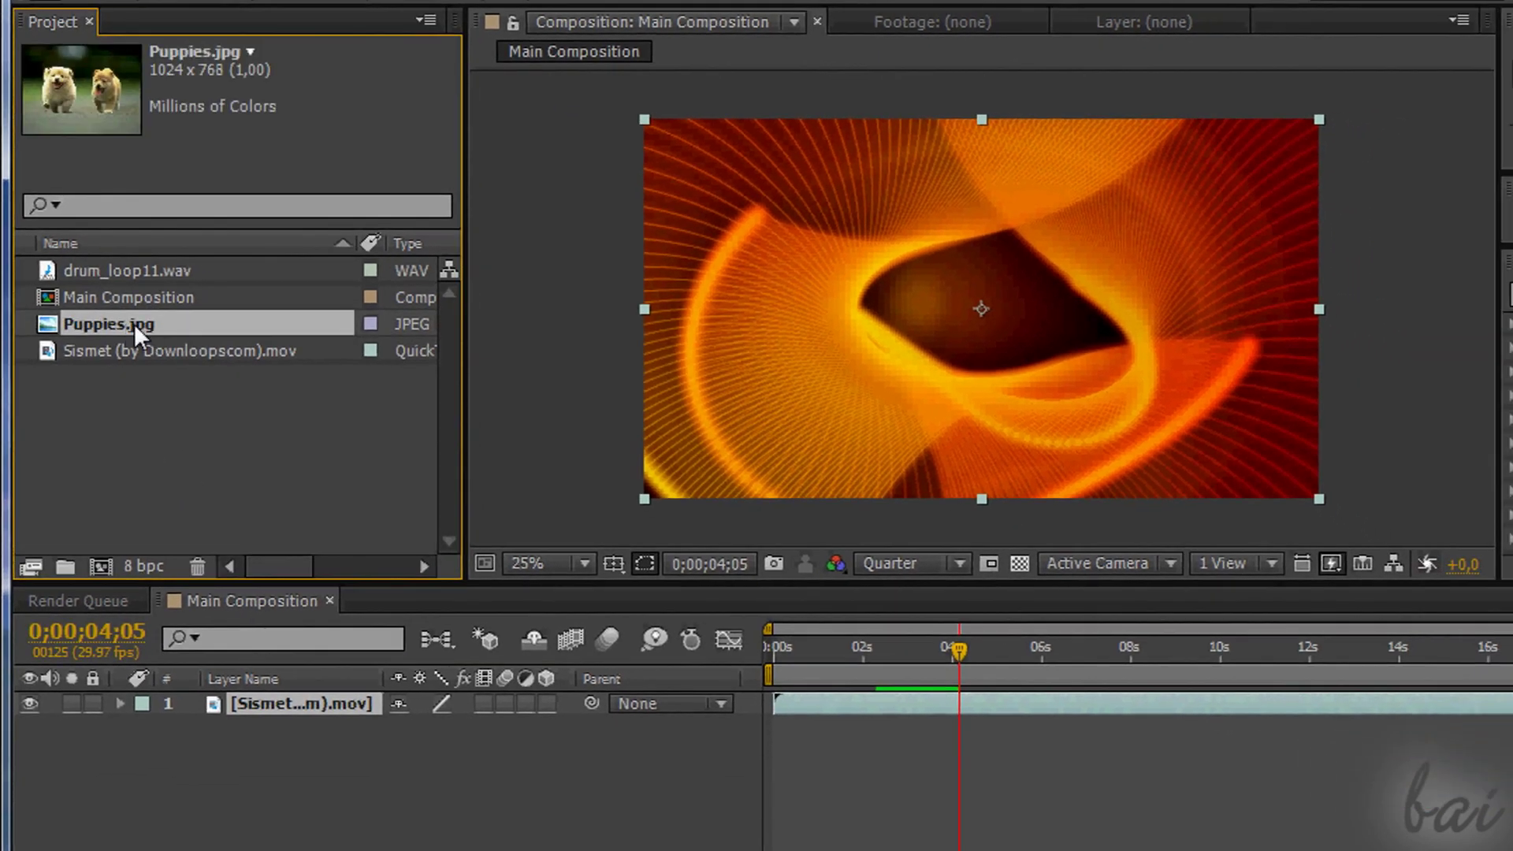
{"action": "double_click", "coordinate": [134, 323]}
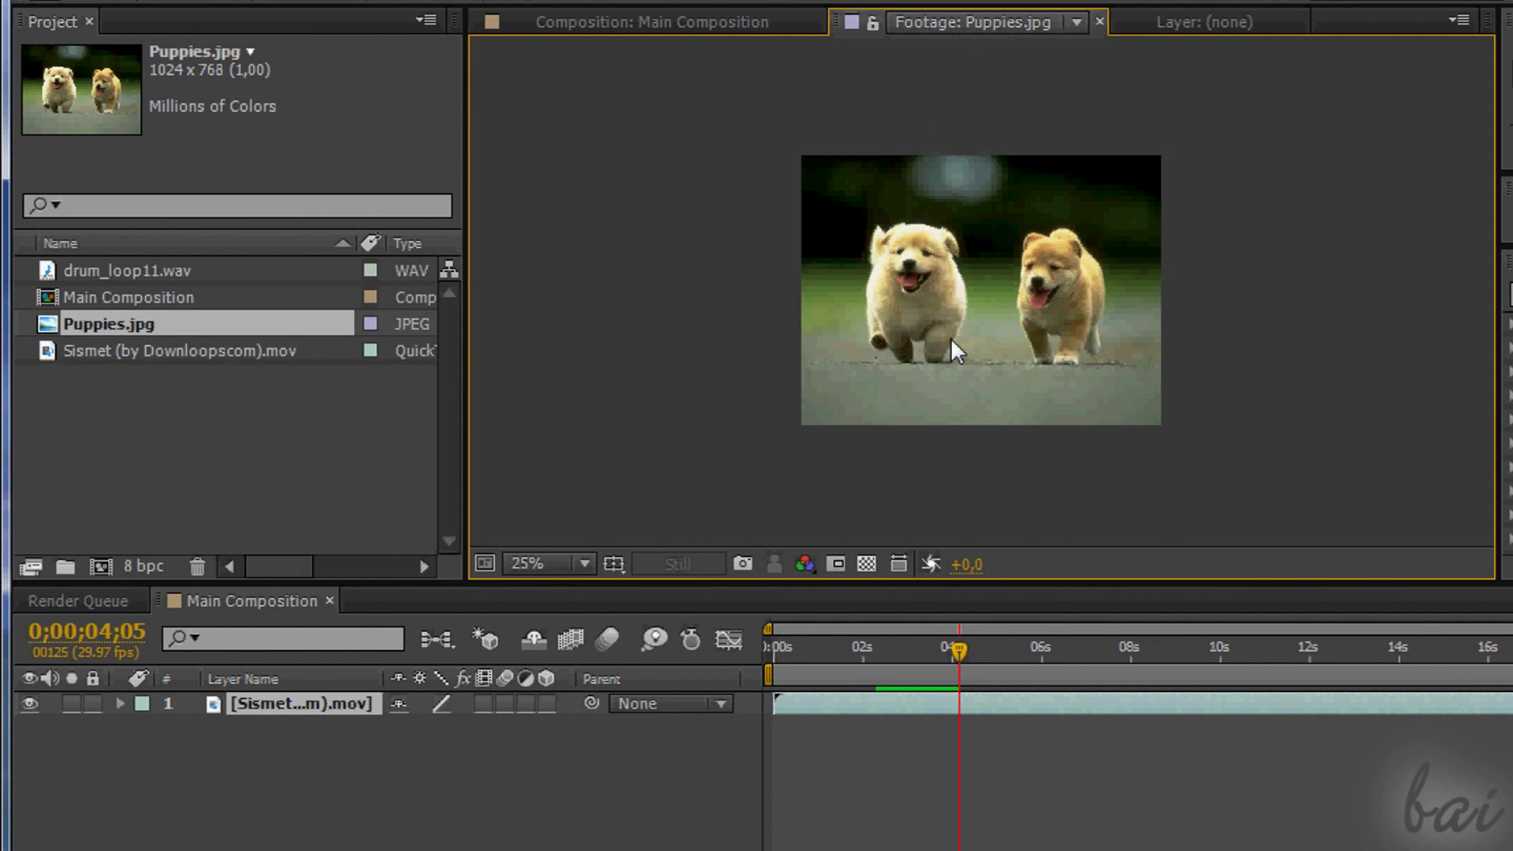
{"action": "scroll", "coordinate": [952, 335], "scroll_direction": "up", "scroll_amount": 4}
{"action": "scroll", "coordinate": [953, 328], "scroll_direction": "down", "scroll_amount": 4}
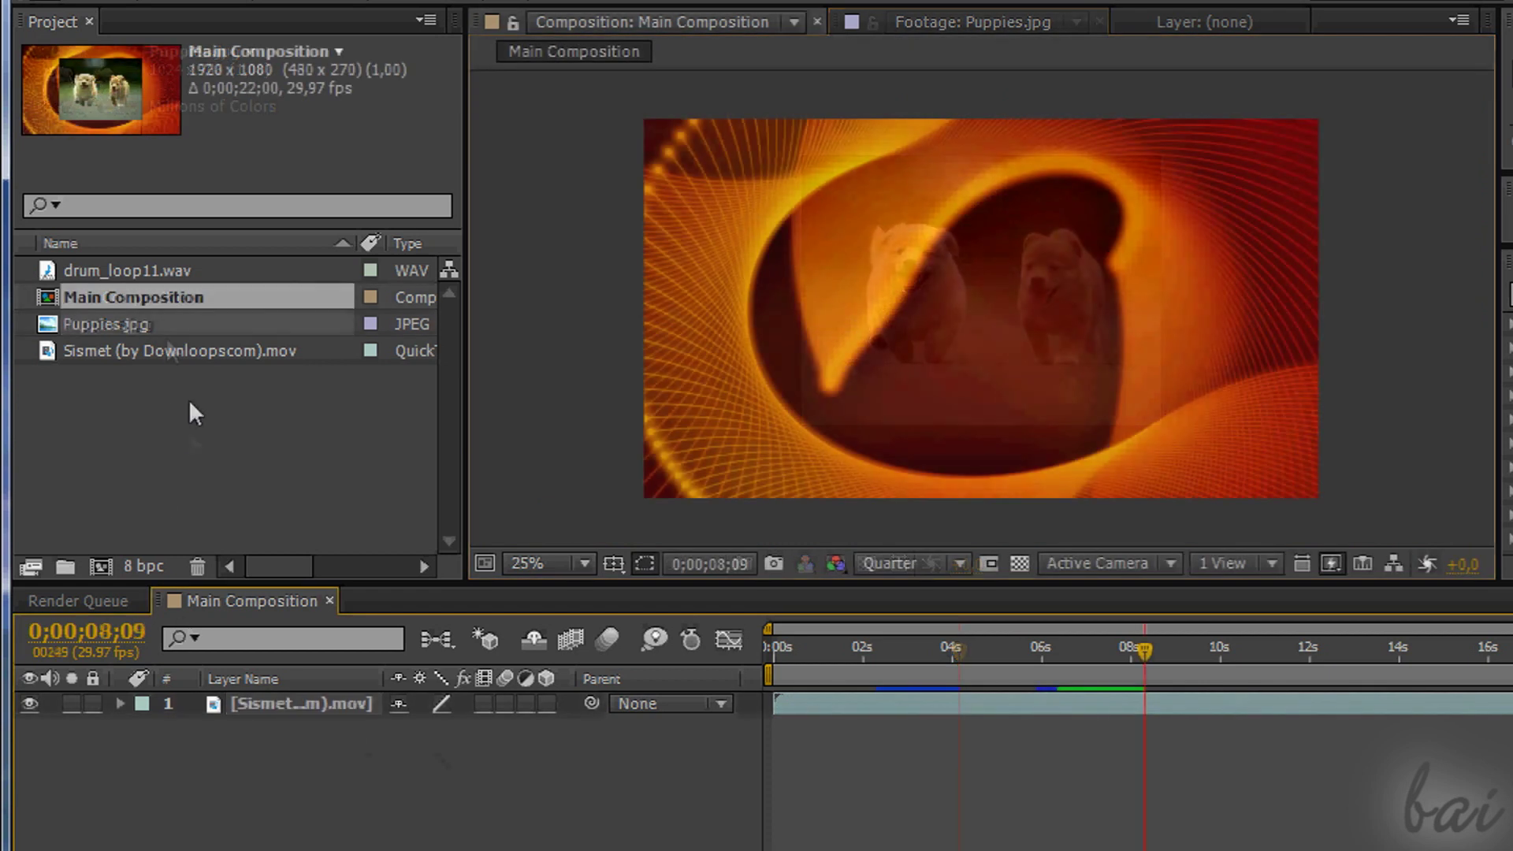
{"action": "left_click", "coordinate": [132, 331]}
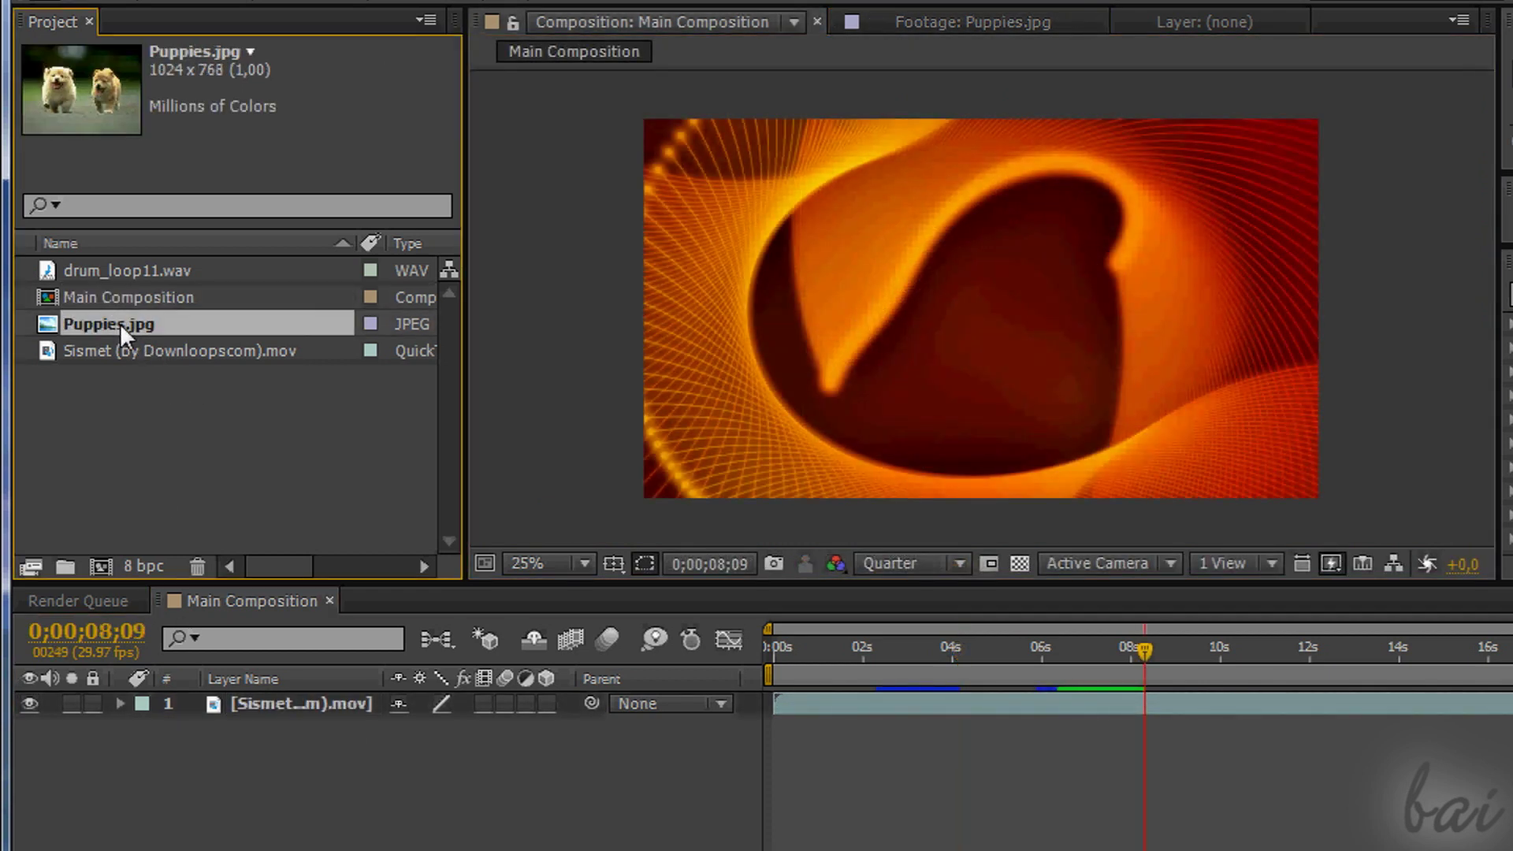
{"action": "left_click_drag", "start_coordinate": [120, 323], "coordinate": [328, 696]}
- Reopen Puppies.jpg in the footage viewer and open the Sismet layer in its layer viewer
{"action": "left_click", "coordinate": [947, 333]}
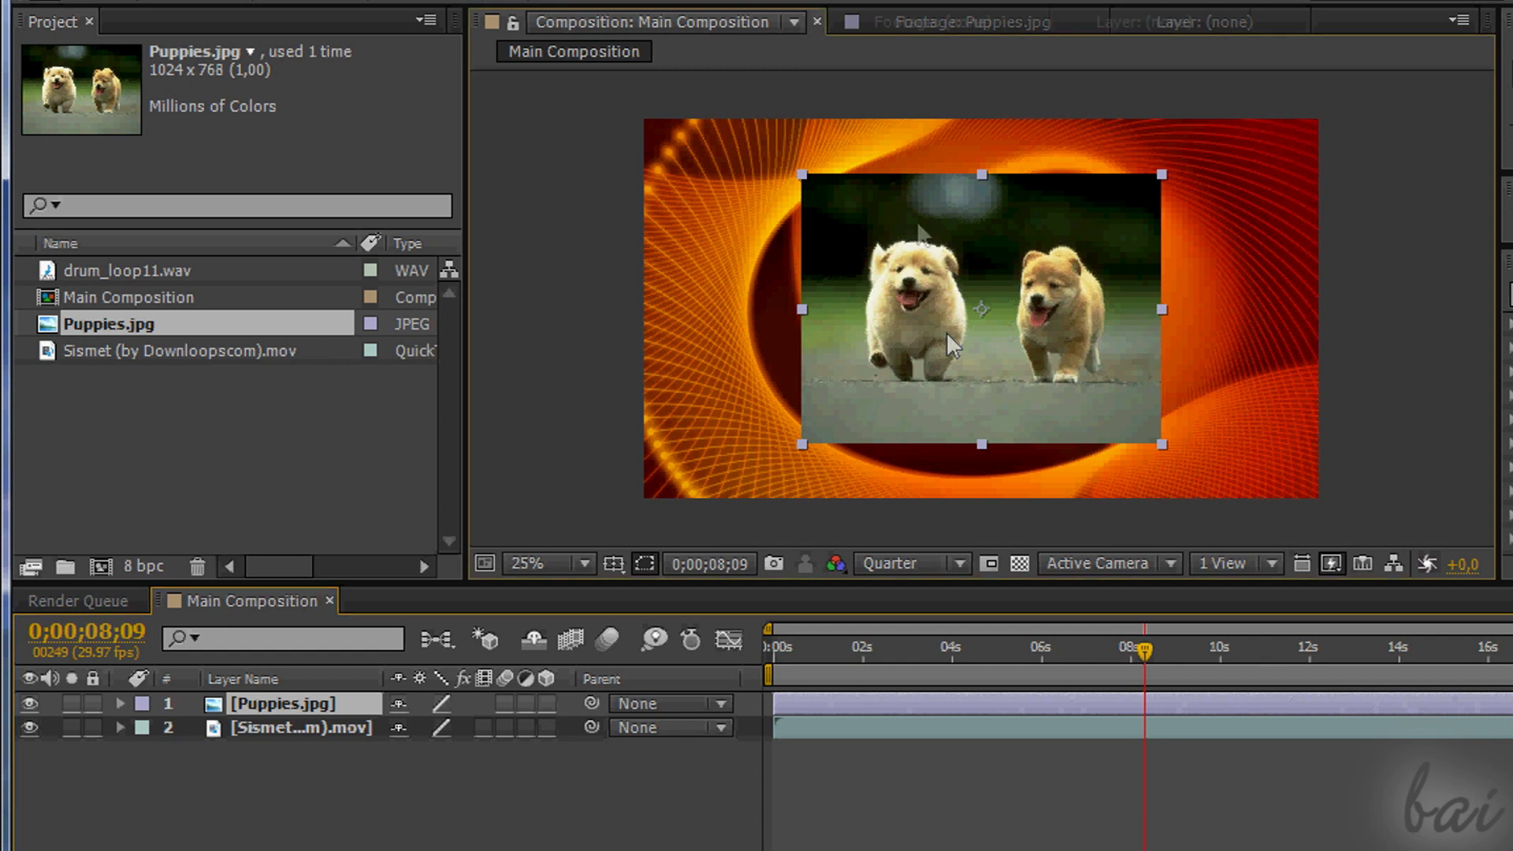
{"action": "double_click", "coordinate": [101, 322]}
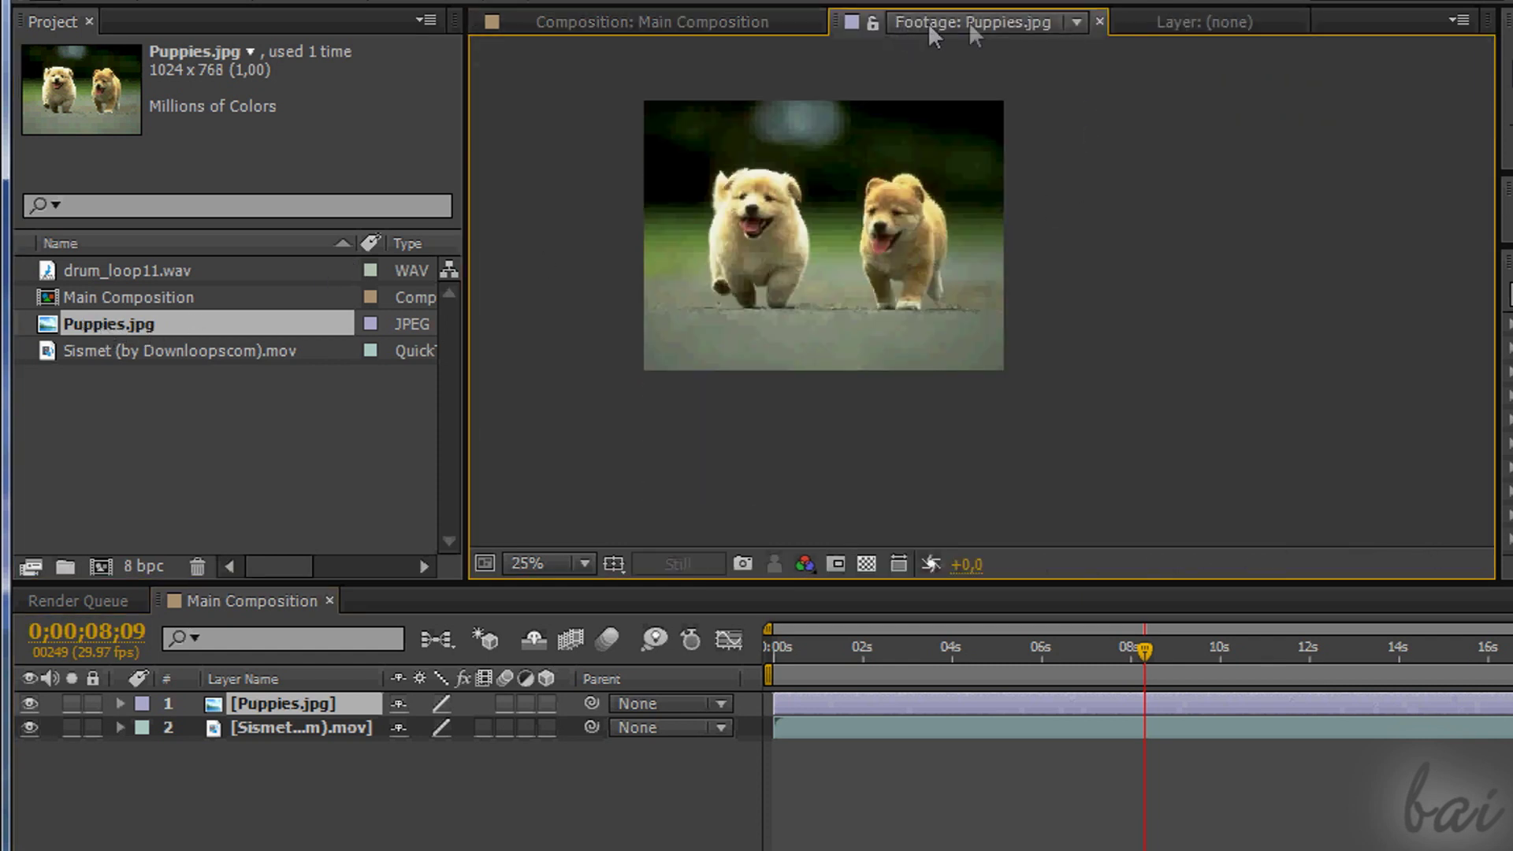
{"action": "double_click", "coordinate": [302, 728], "text": "alt"}
{"action": "double_click", "coordinate": [302, 728]}
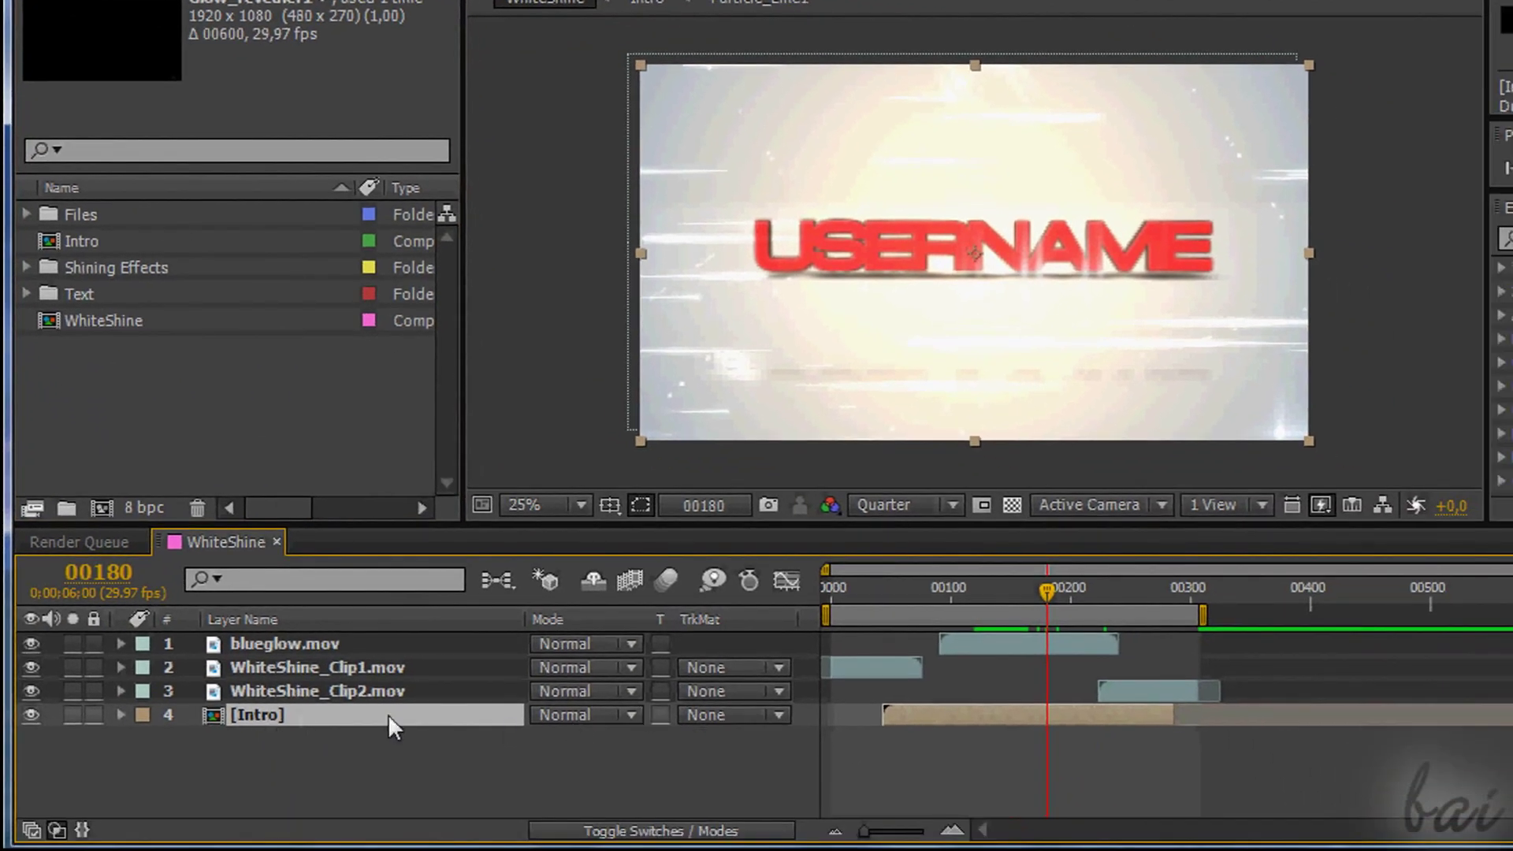
- Open the nested Intro, TEXT_01 and ET comps, then step back through their tabs to WhiteShine
{"action": "double_click", "coordinate": [263, 714]}
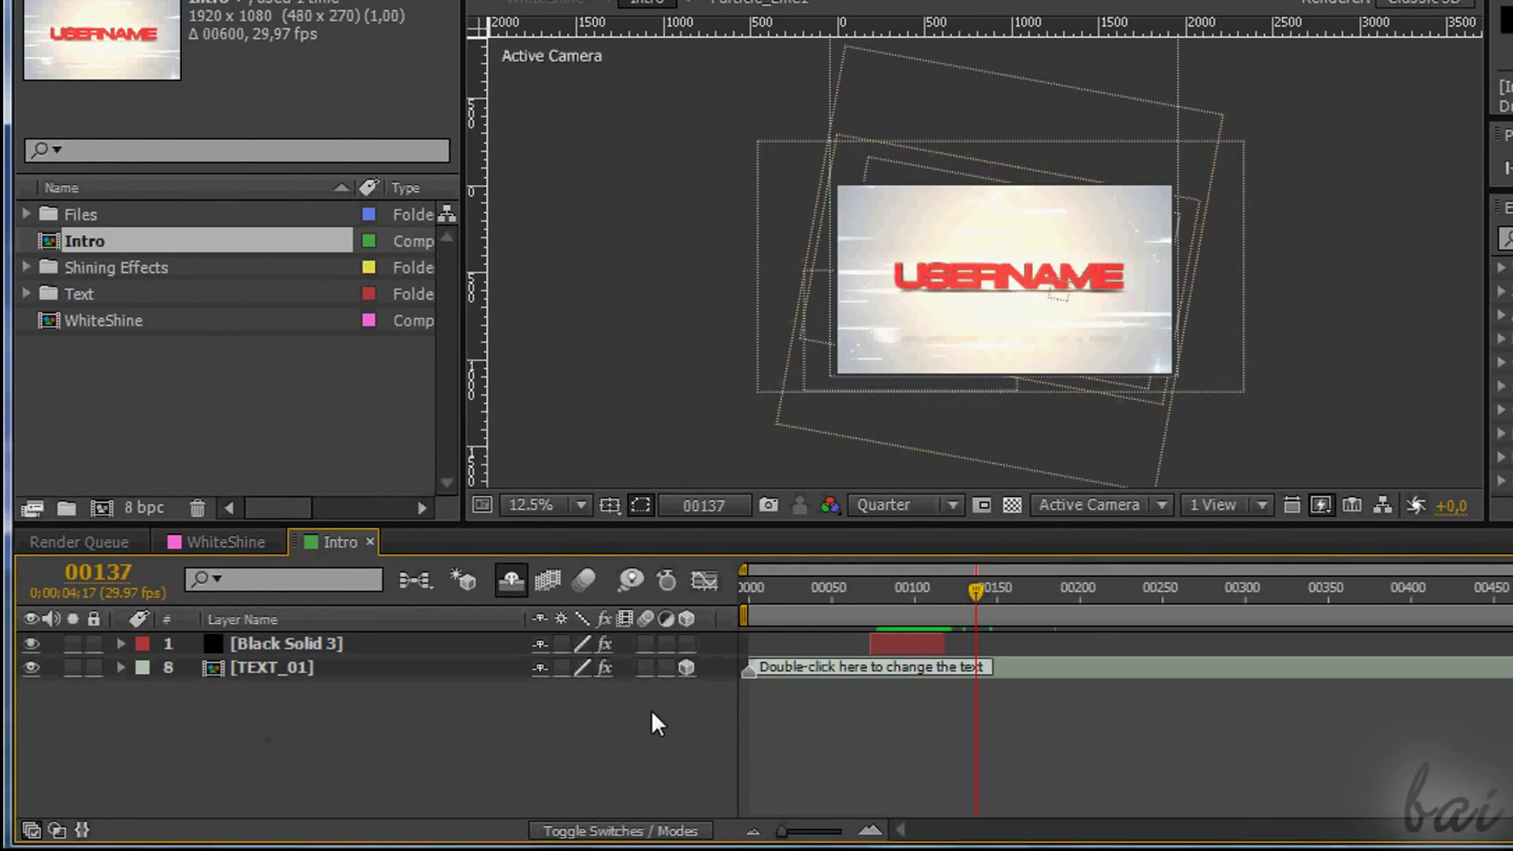
{"action": "double_click", "coordinate": [260, 668]}
{"action": "left_click", "coordinate": [249, 641]}
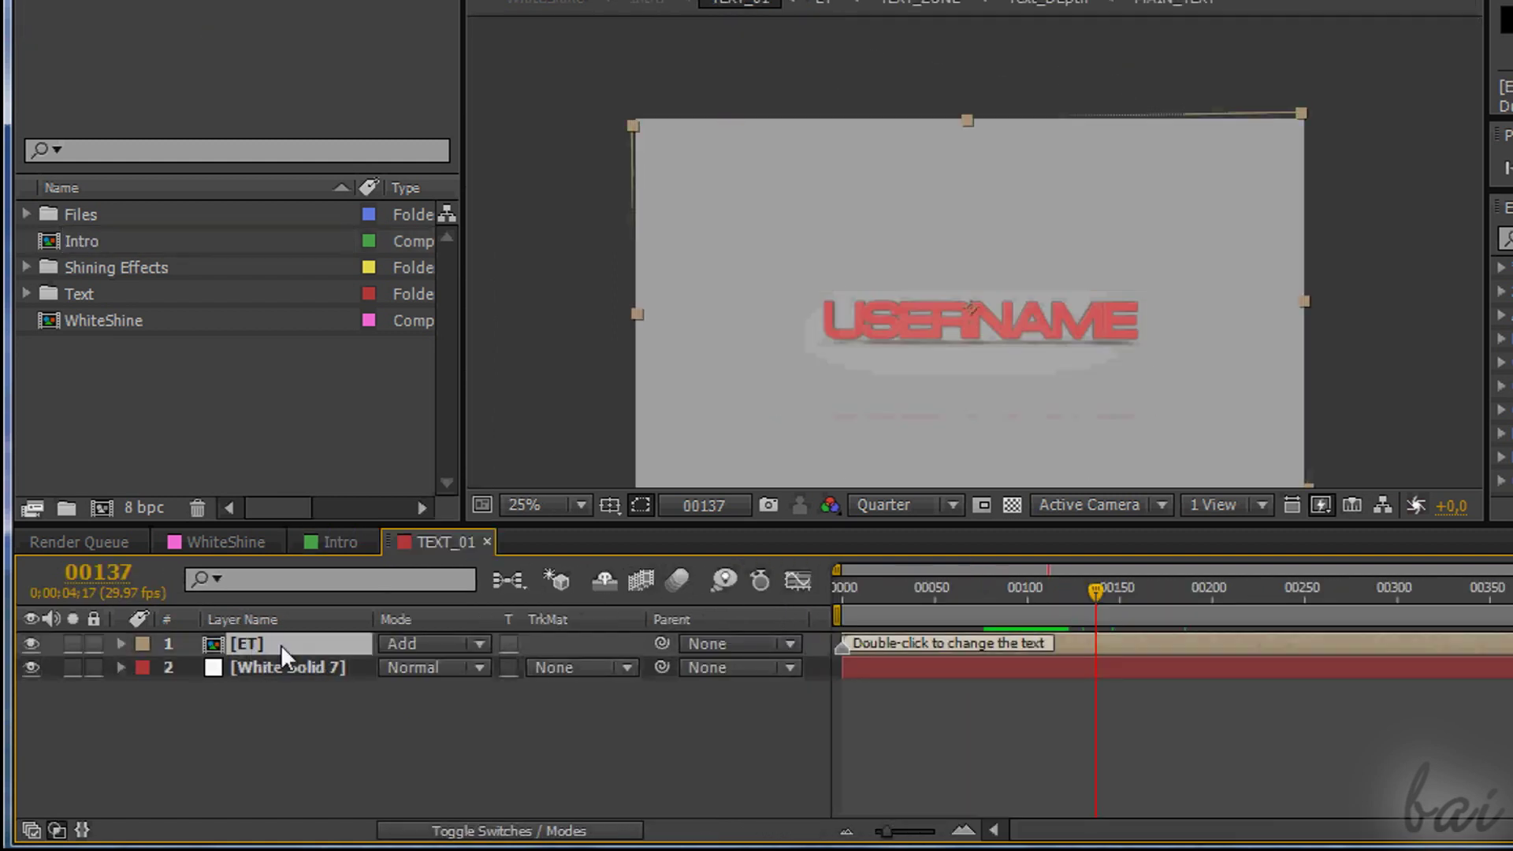
{"action": "double_click", "coordinate": [281, 644]}
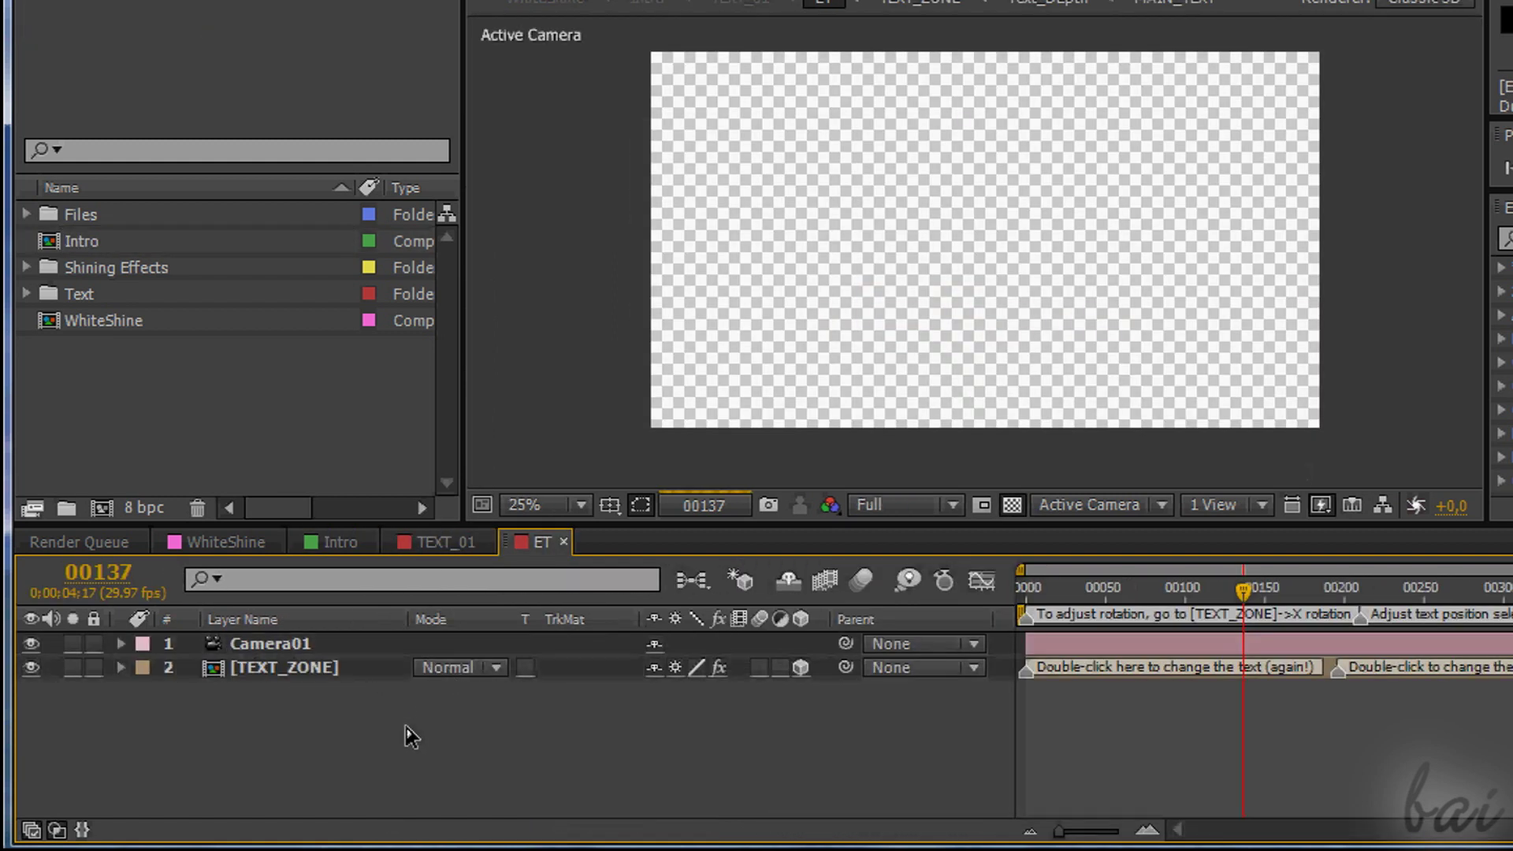
{"action": "left_click", "coordinate": [448, 546]}
{"action": "left_click", "coordinate": [327, 542]}
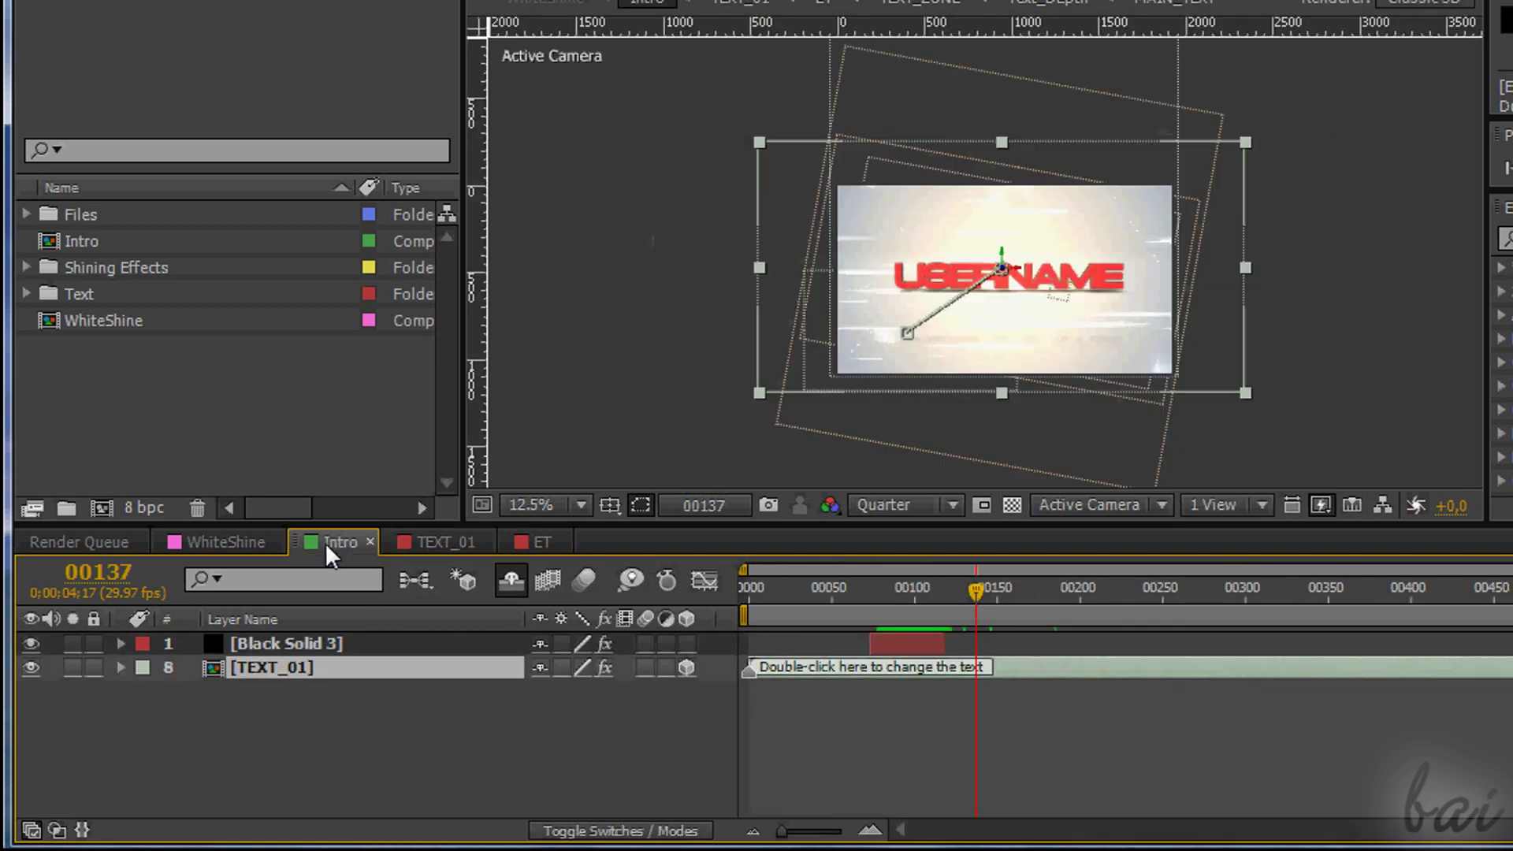
{"action": "left_click", "coordinate": [203, 541]}
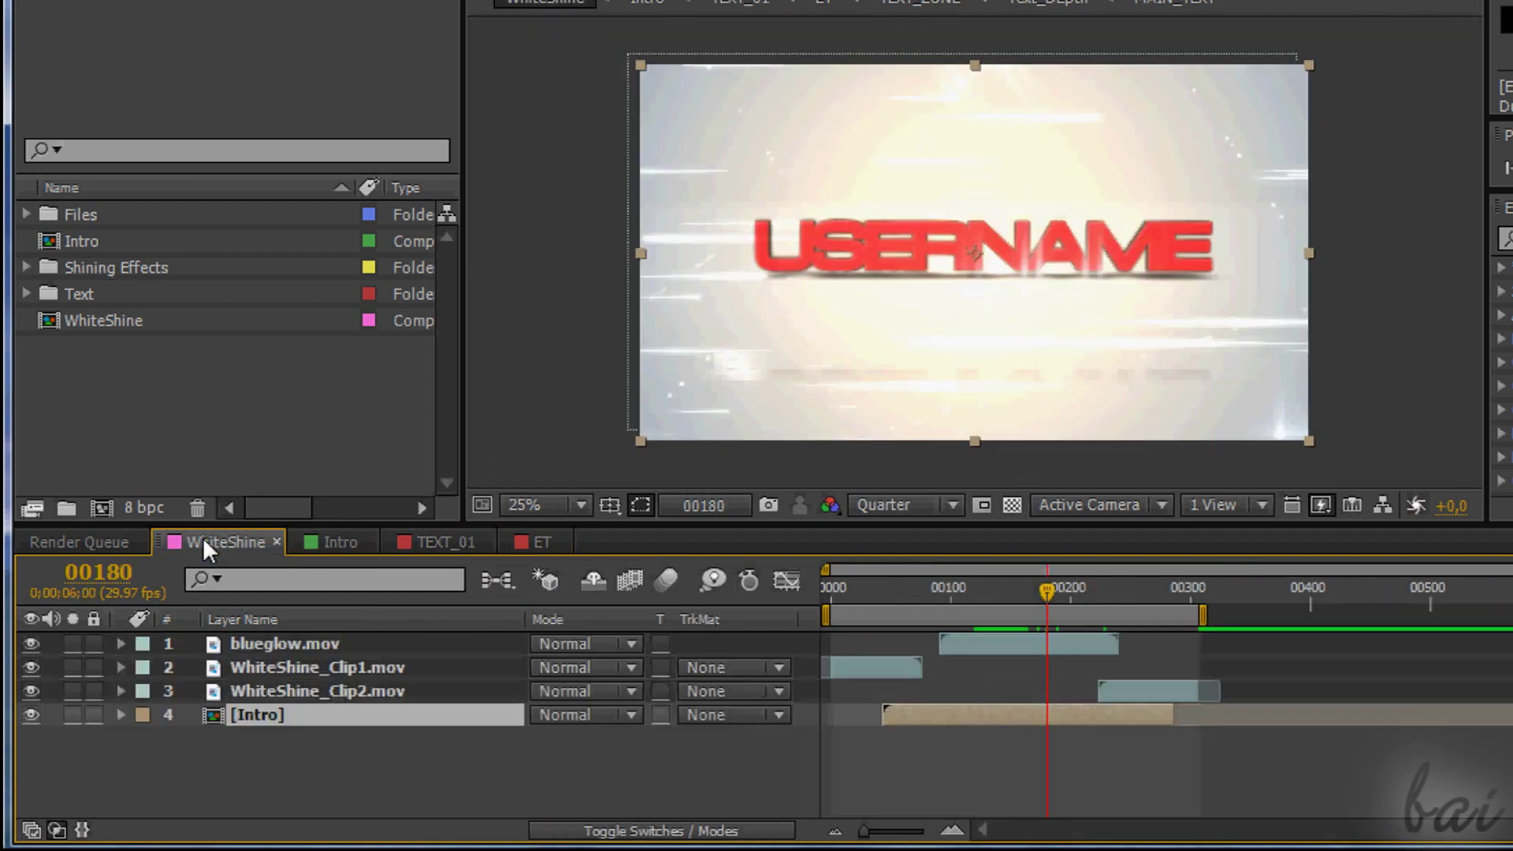
- Reopen Intro, TEXT_01 and ET from WhiteShine again, ending on the ET tab
{"action": "double_click", "coordinate": [271, 714]}
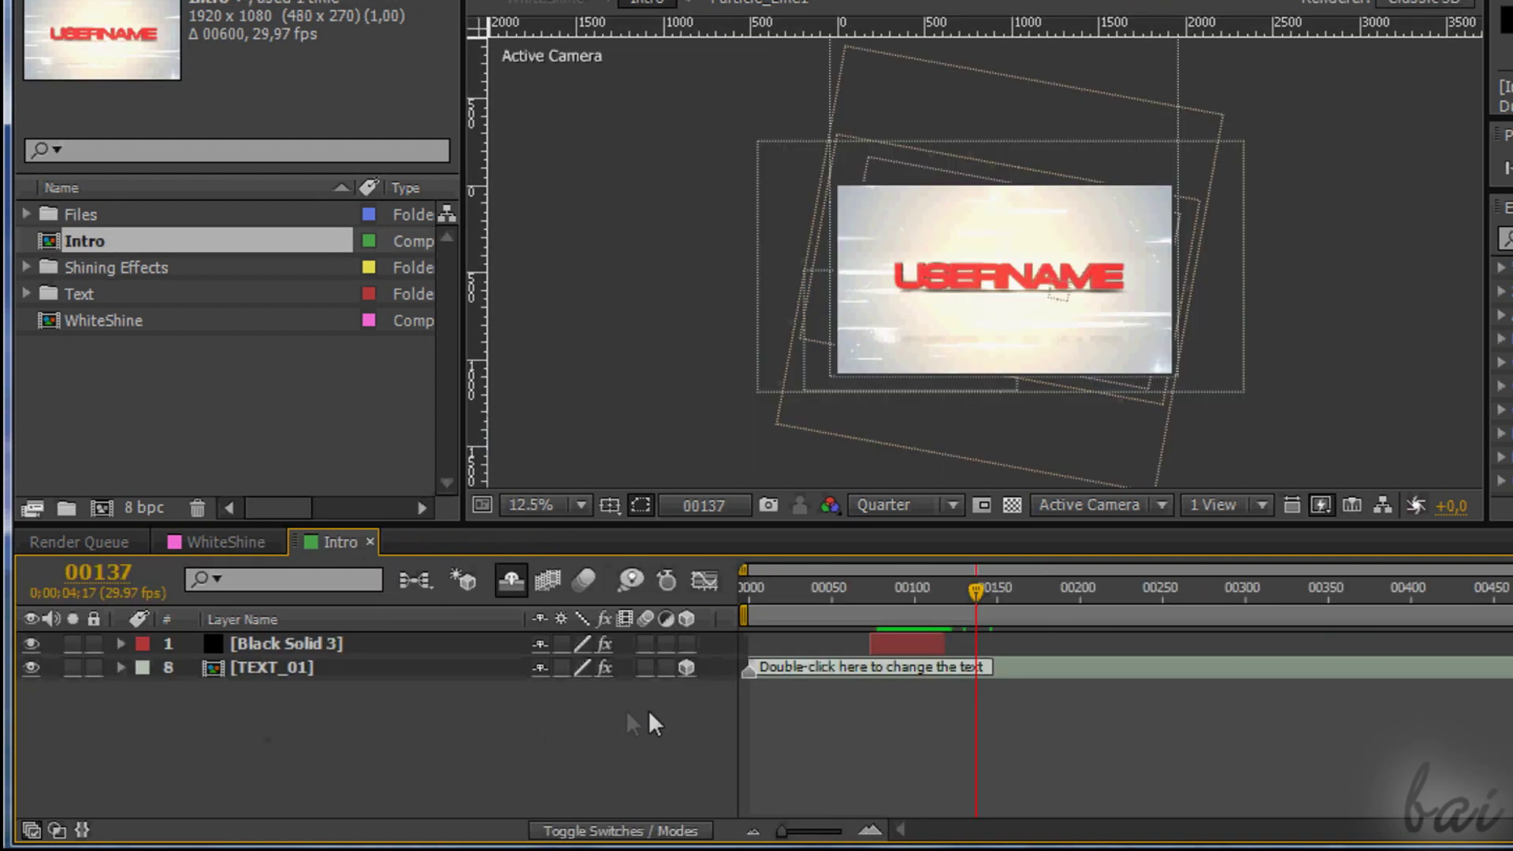
{"action": "double_click", "coordinate": [259, 667]}
{"action": "left_click", "coordinate": [246, 643]}
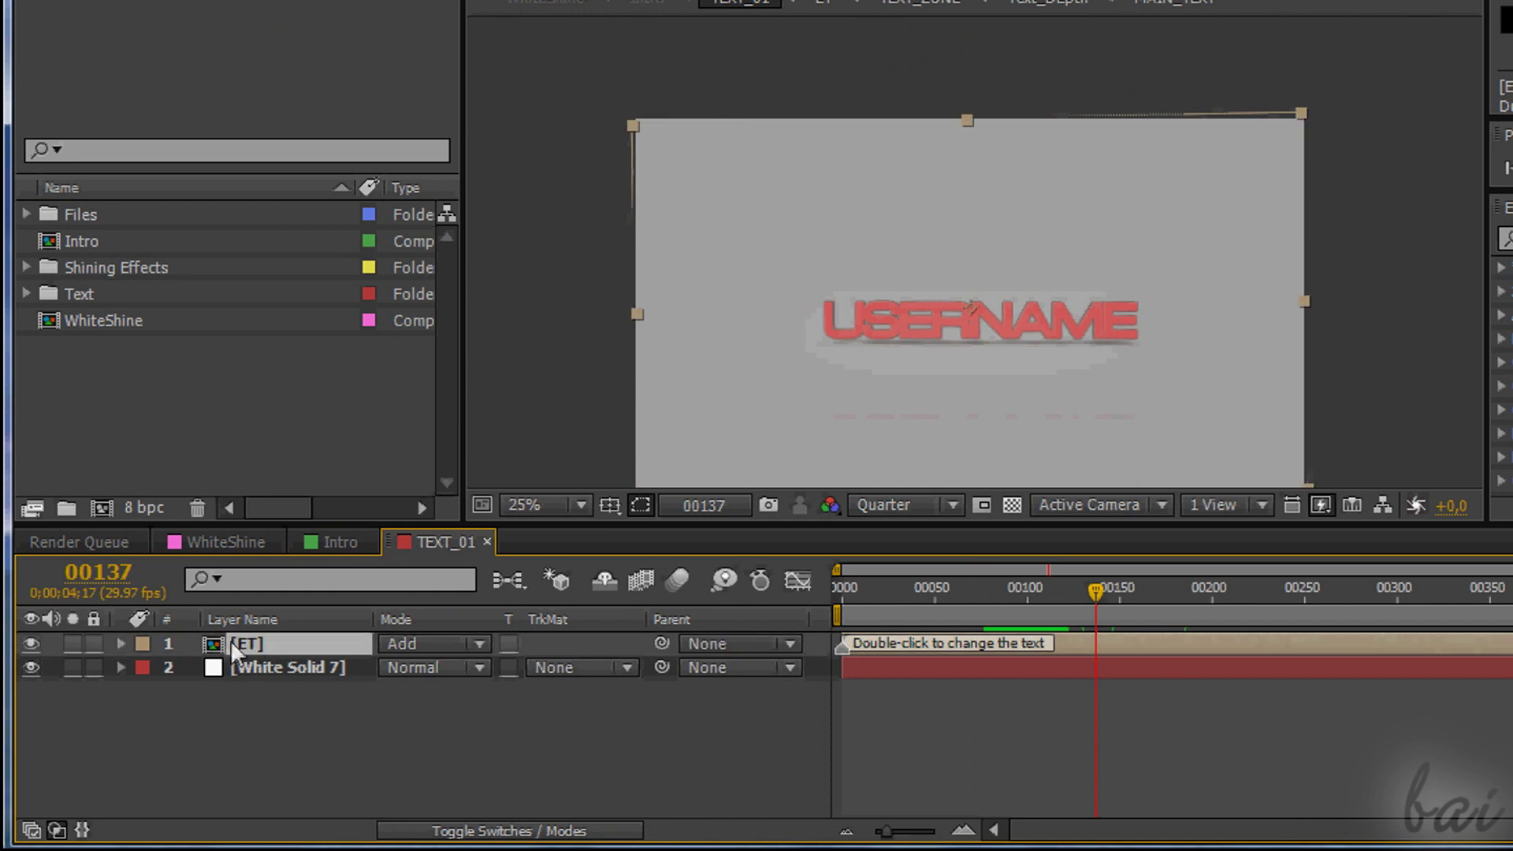
{"action": "double_click", "coordinate": [281, 644]}
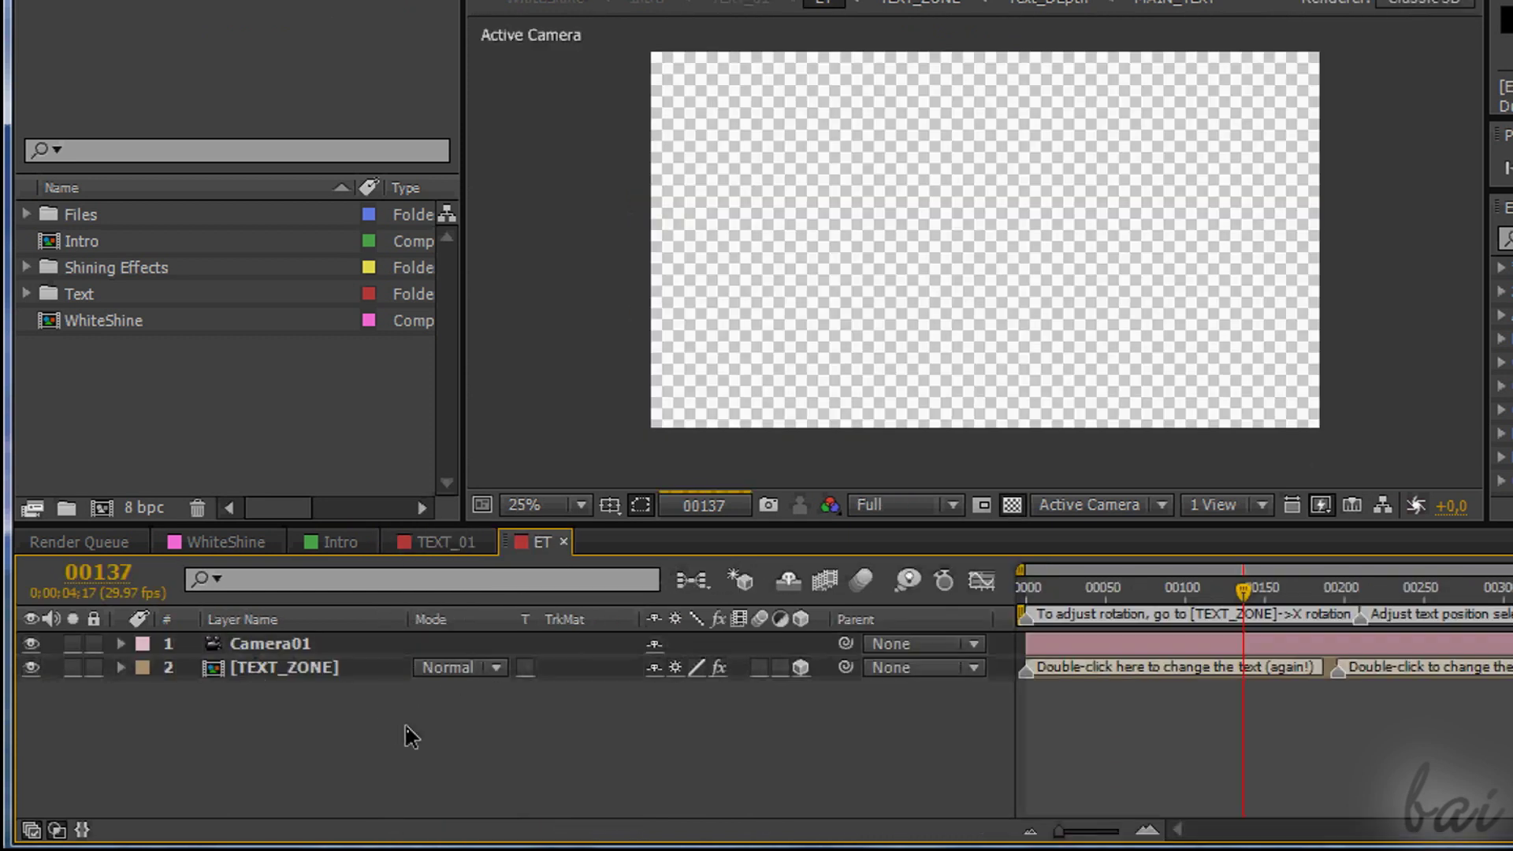
{"action": "left_click", "coordinate": [448, 547]}
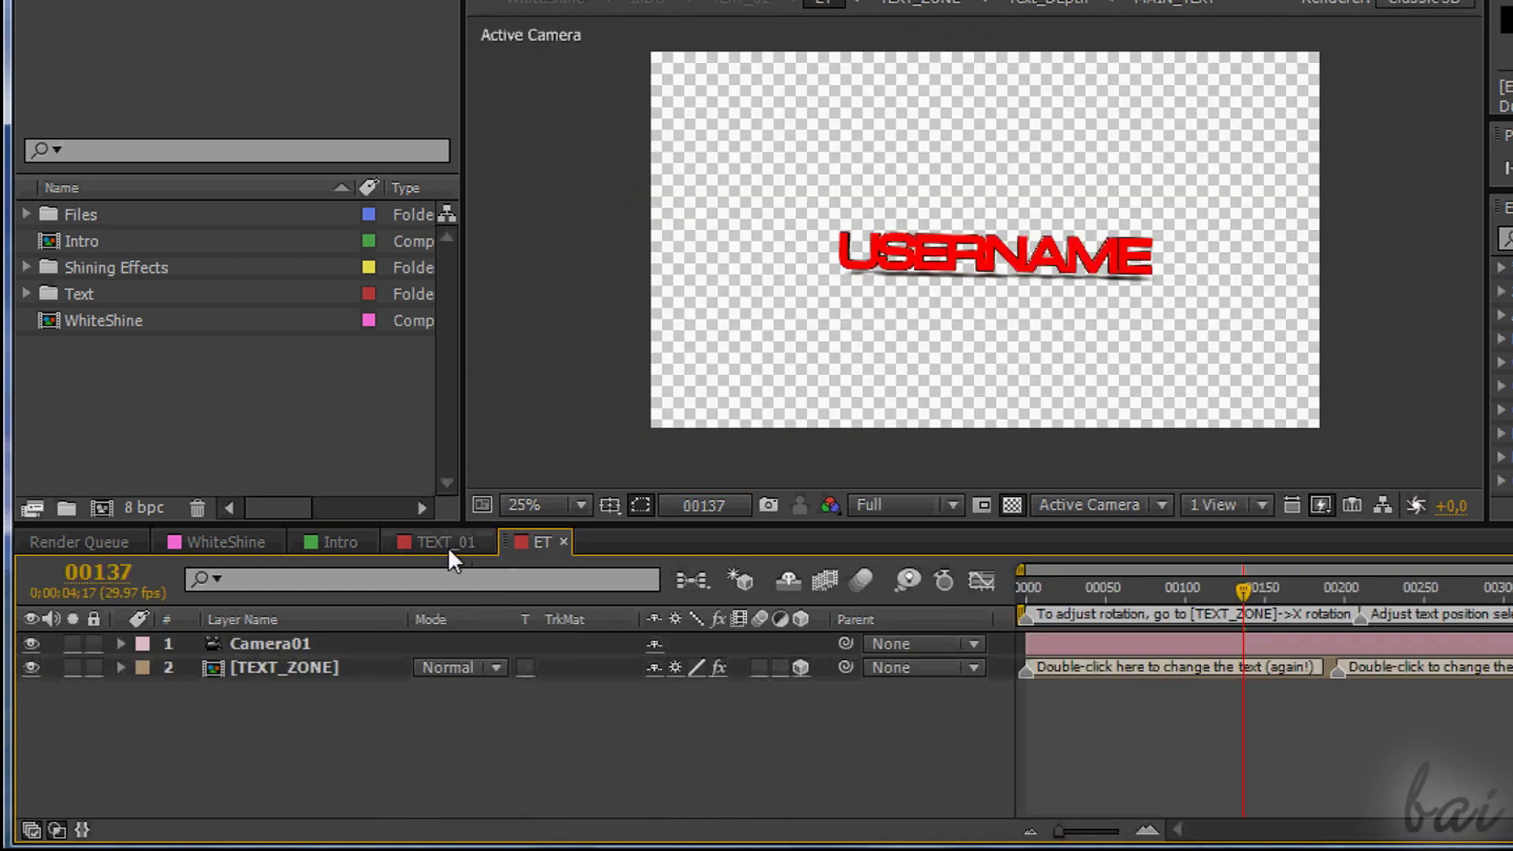
{"action": "left_click", "coordinate": [327, 544]}
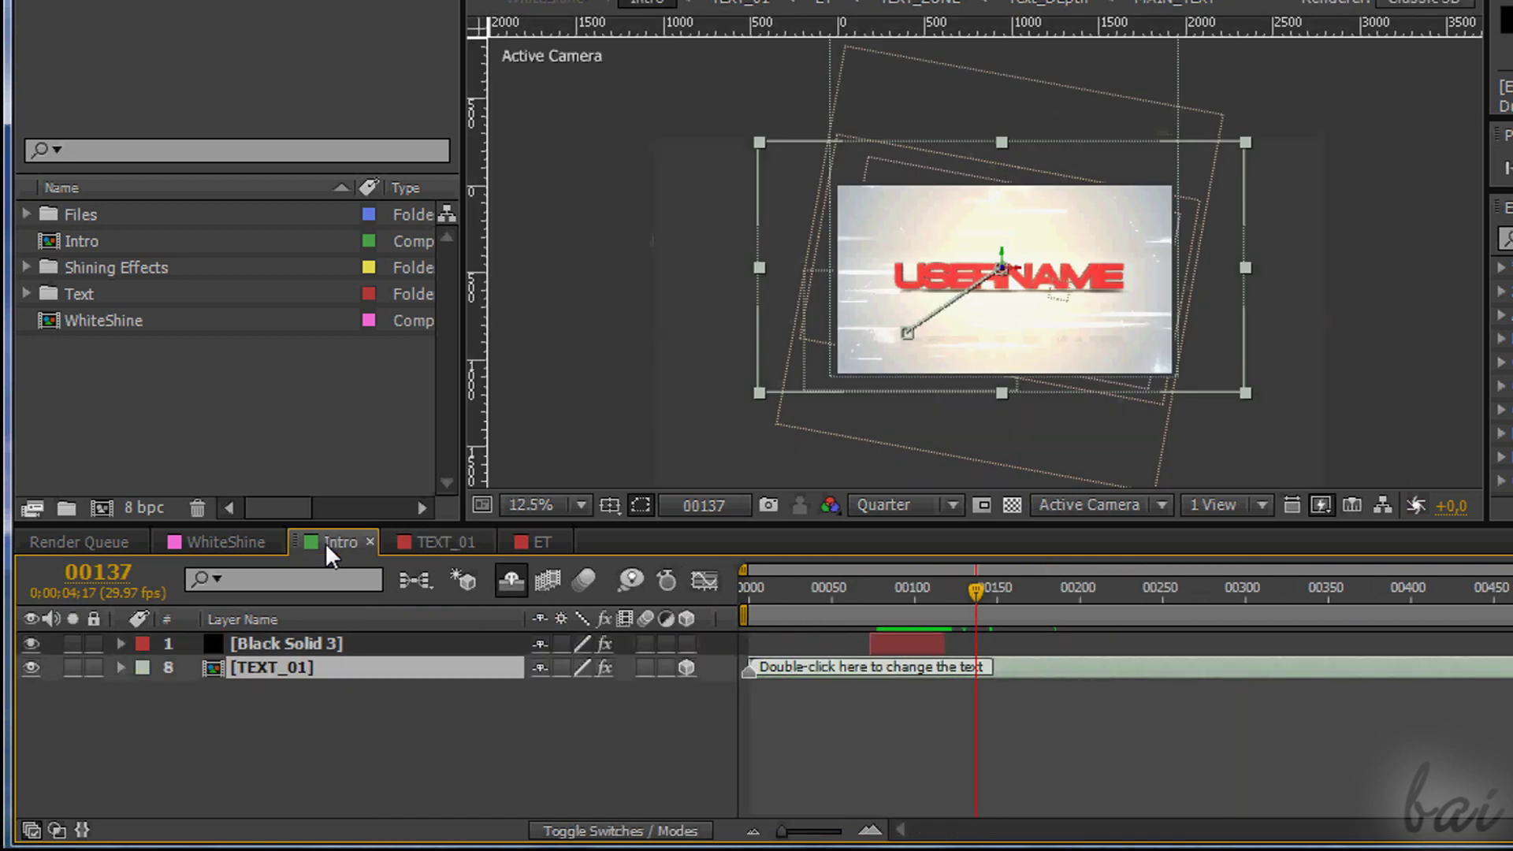
{"action": "left_click", "coordinate": [204, 541]}
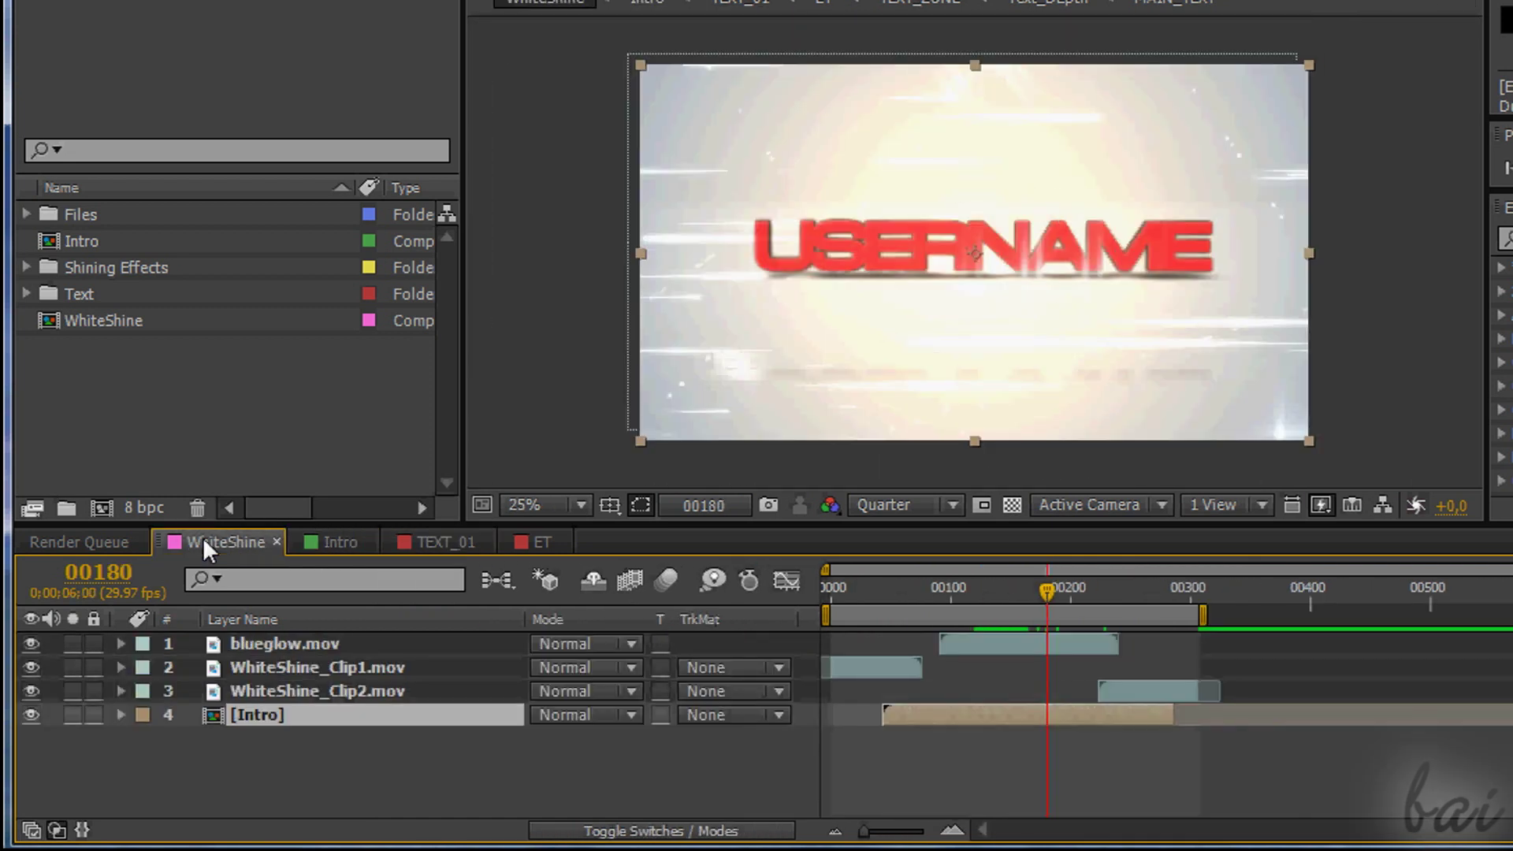
{"action": "left_click", "coordinate": [544, 542]}
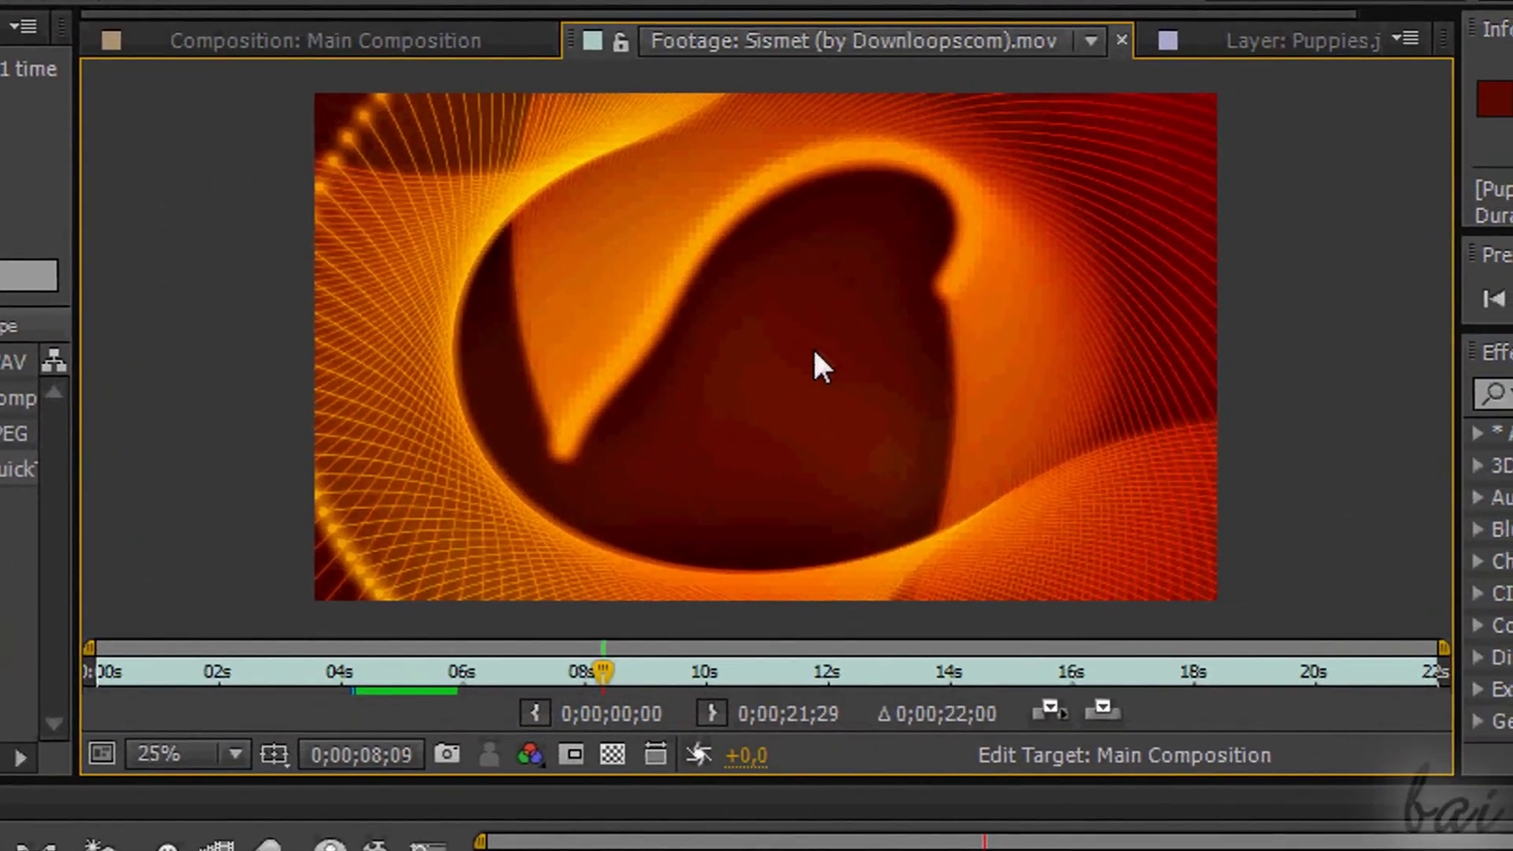
{"action": "scroll", "coordinate": [964, 322], "scroll_direction": "up", "scroll_amount": 5}
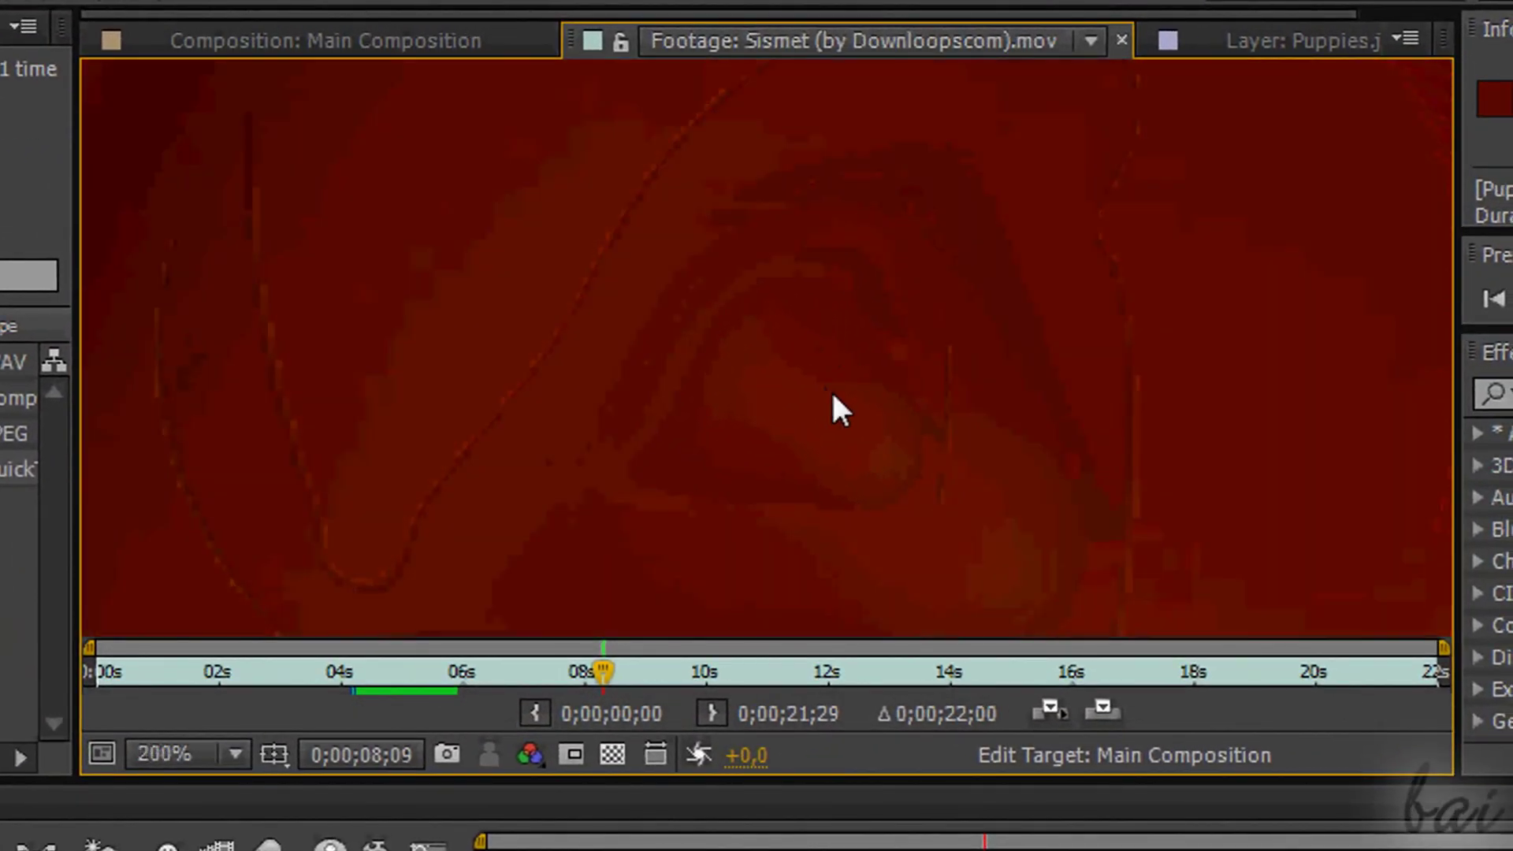
{"action": "scroll", "coordinate": [830, 389], "scroll_direction": "down", "scroll_amount": 6}
{"action": "scroll", "coordinate": [512, 267], "scroll_direction": "down", "scroll_amount": 4}
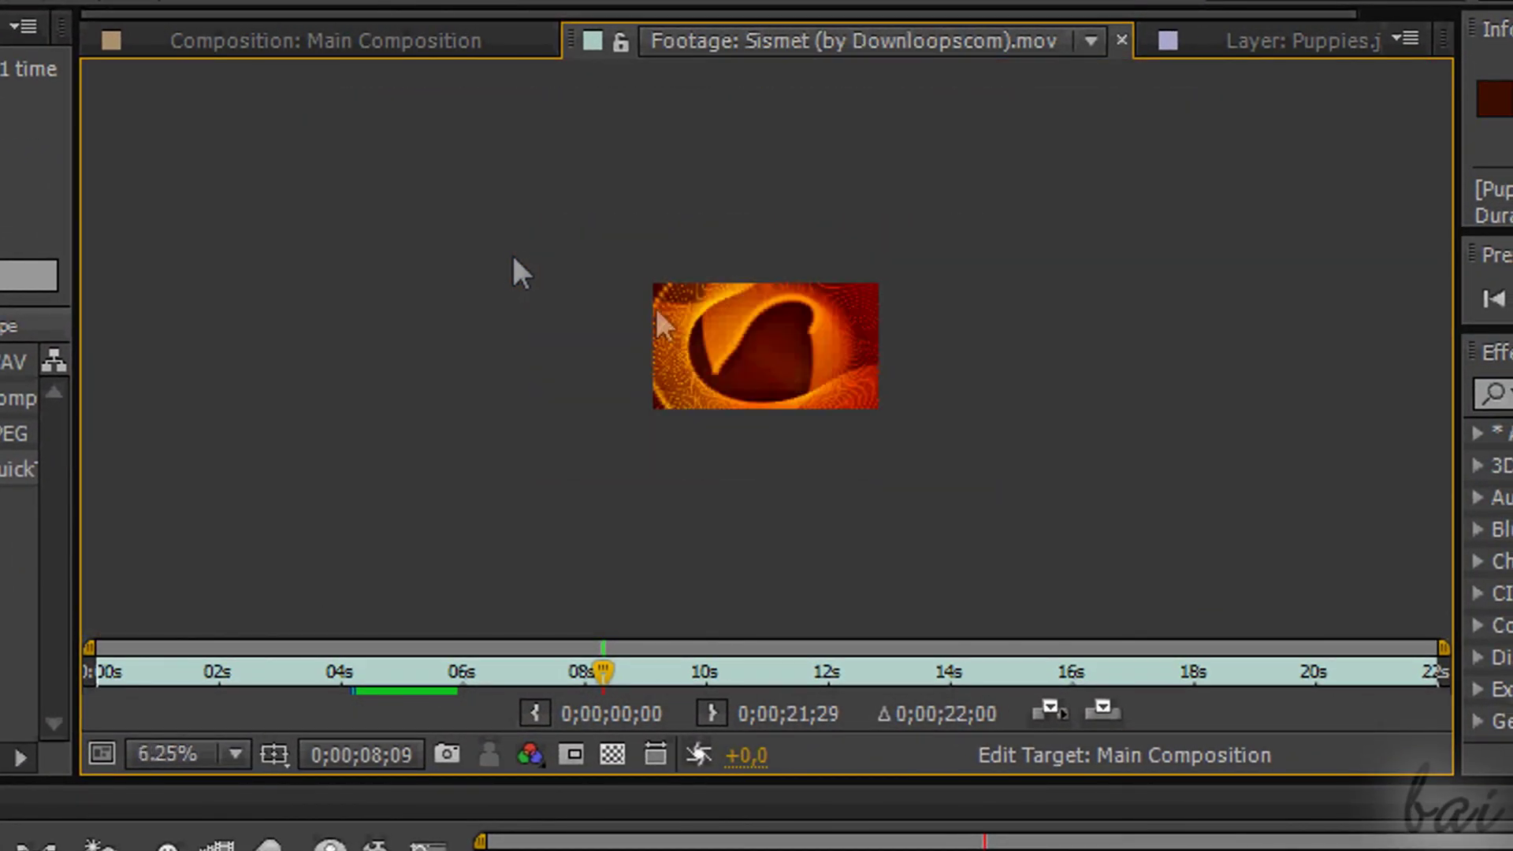
{"action": "scroll", "coordinate": [513, 258], "scroll_direction": "up", "scroll_amount": 2}
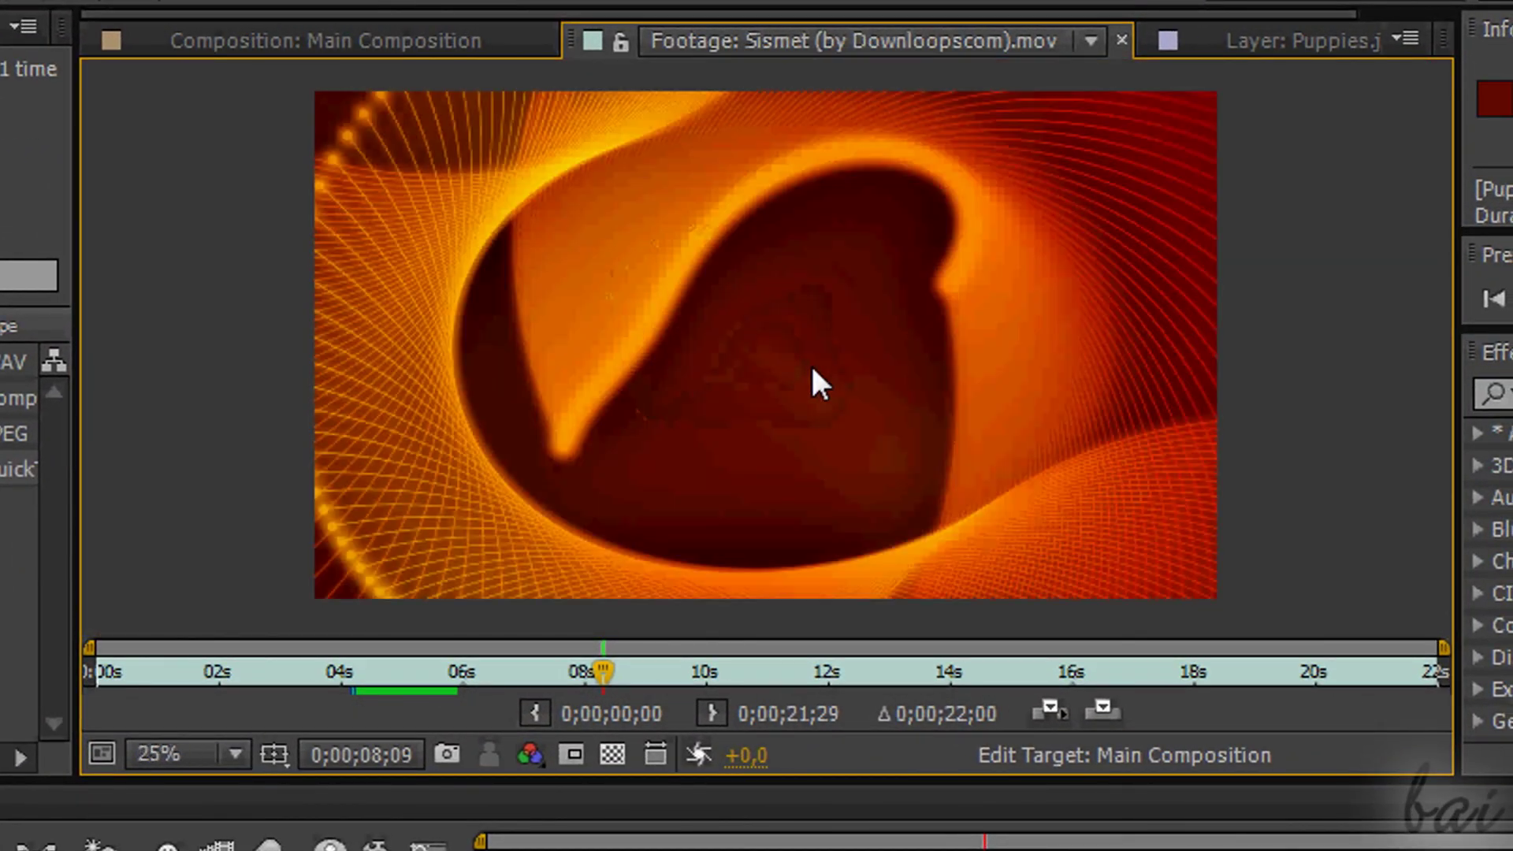
{"action": "left_click", "coordinate": [363, 755]}
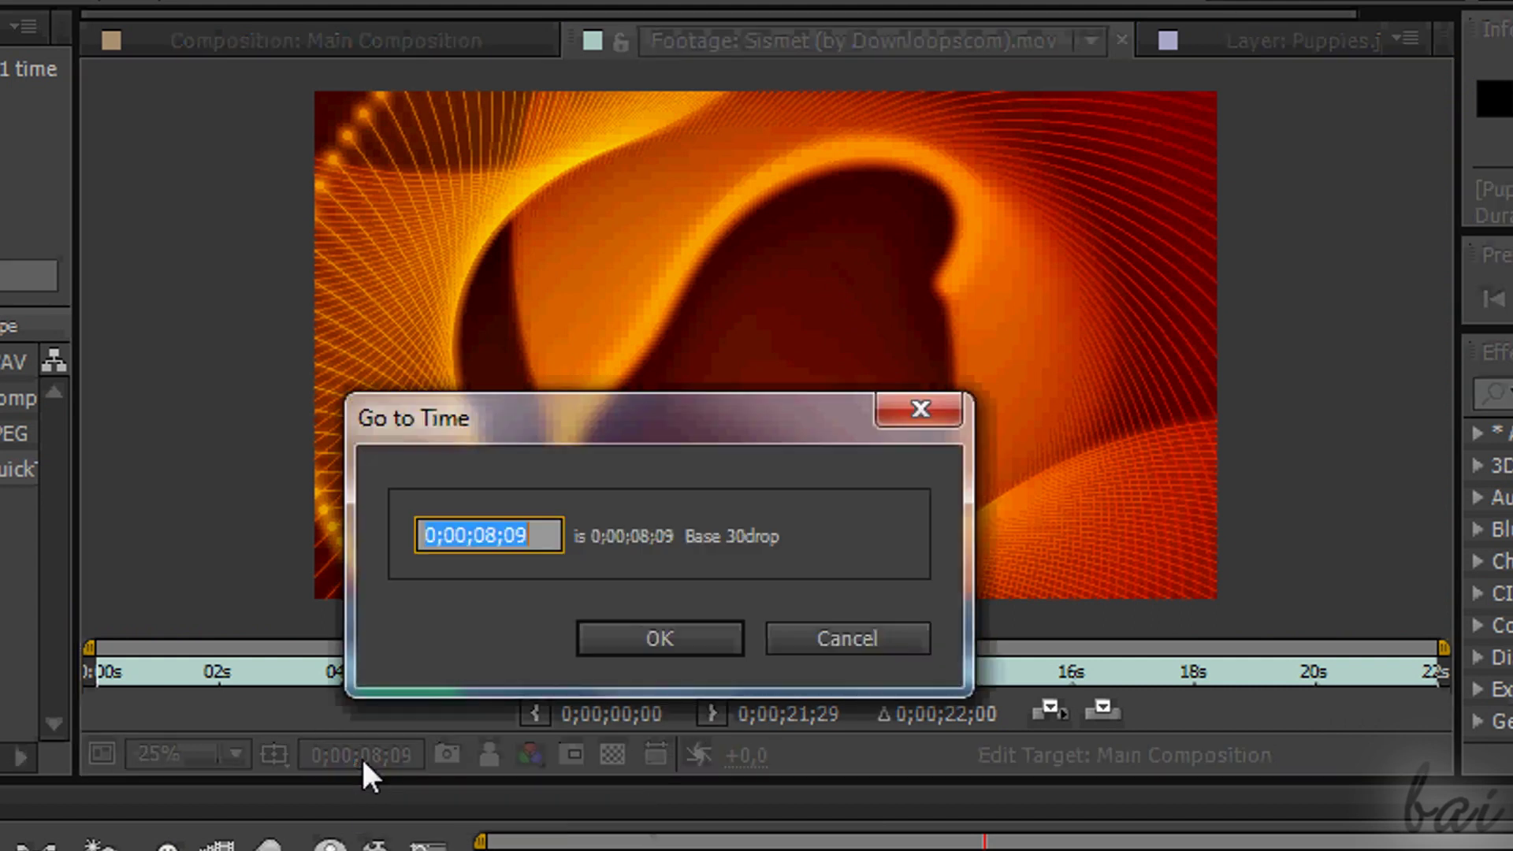
{"action": "left_click", "coordinate": [847, 639]}
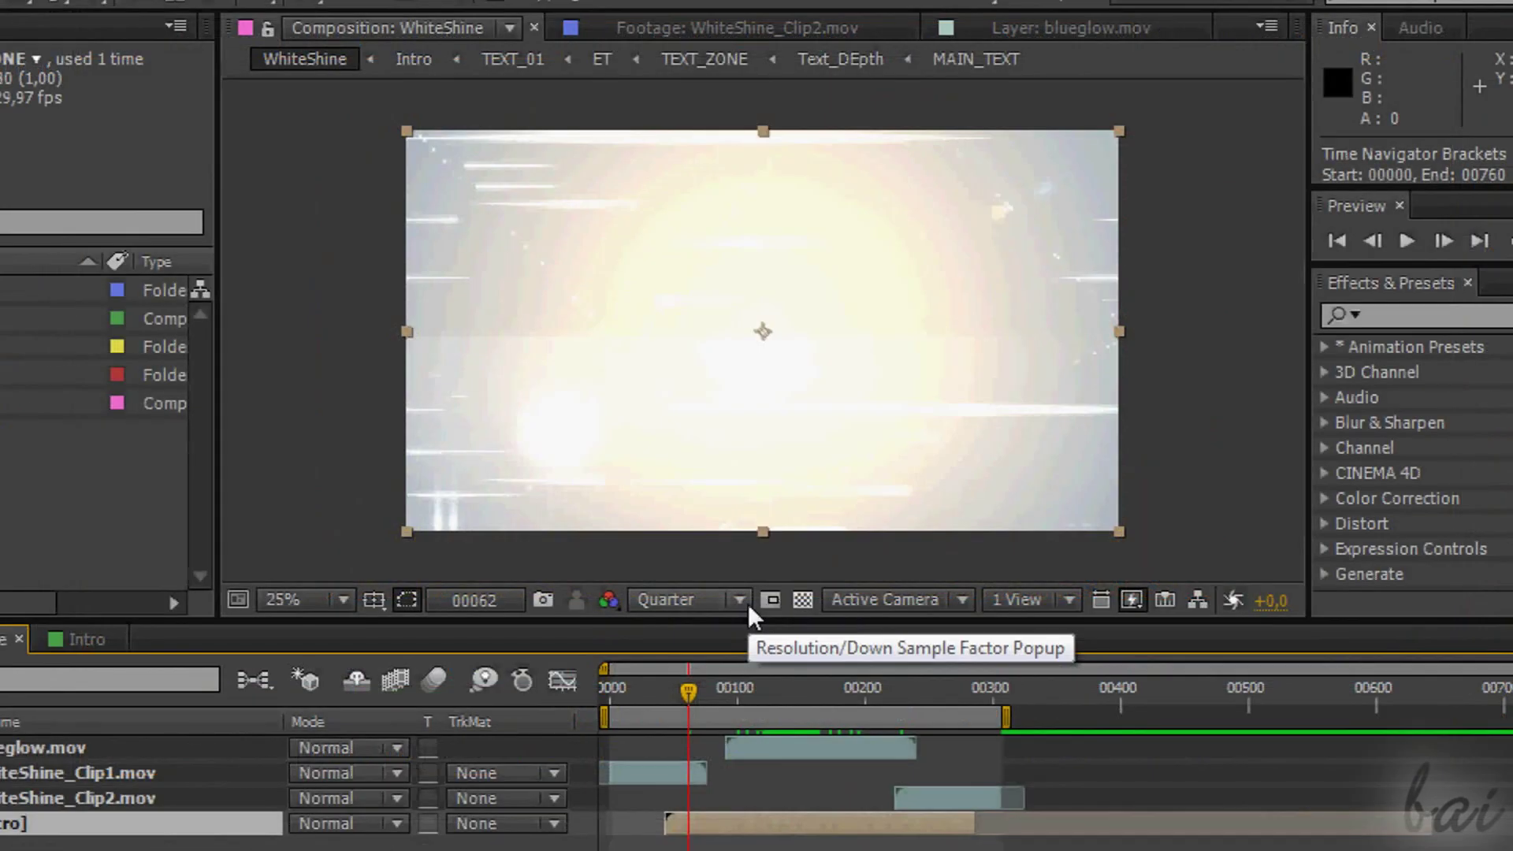
- Switch the viewer's preview resolution from Quarter to Full, checking frames around 00112 and 144
{"action": "left_click", "coordinate": [747, 606]}
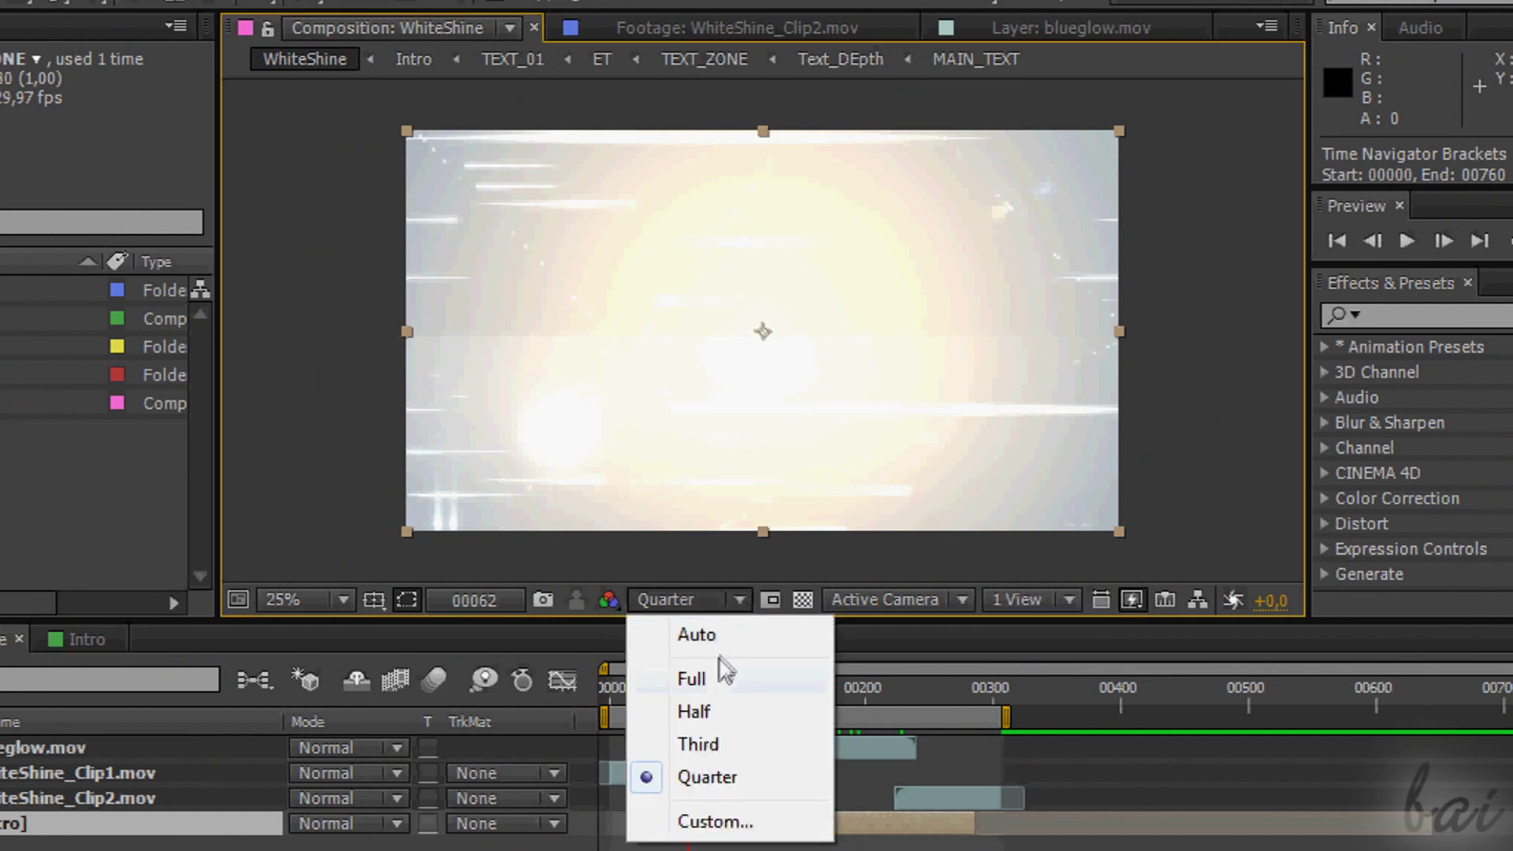
{"action": "left_click", "coordinate": [725, 547]}
{"action": "left_click", "coordinate": [751, 703]}
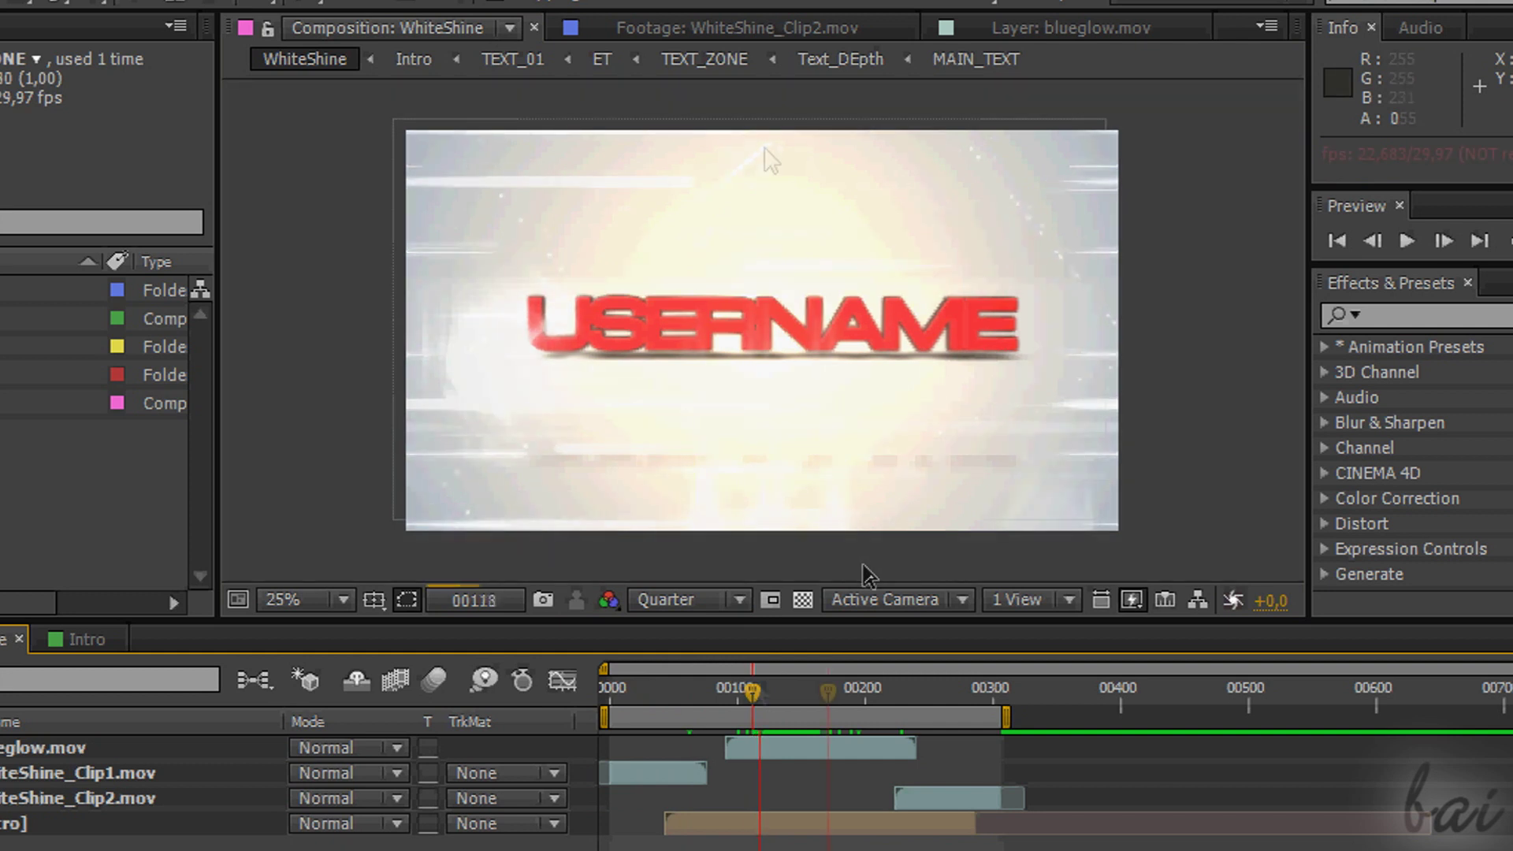
{"action": "left_click", "coordinate": [741, 601]}
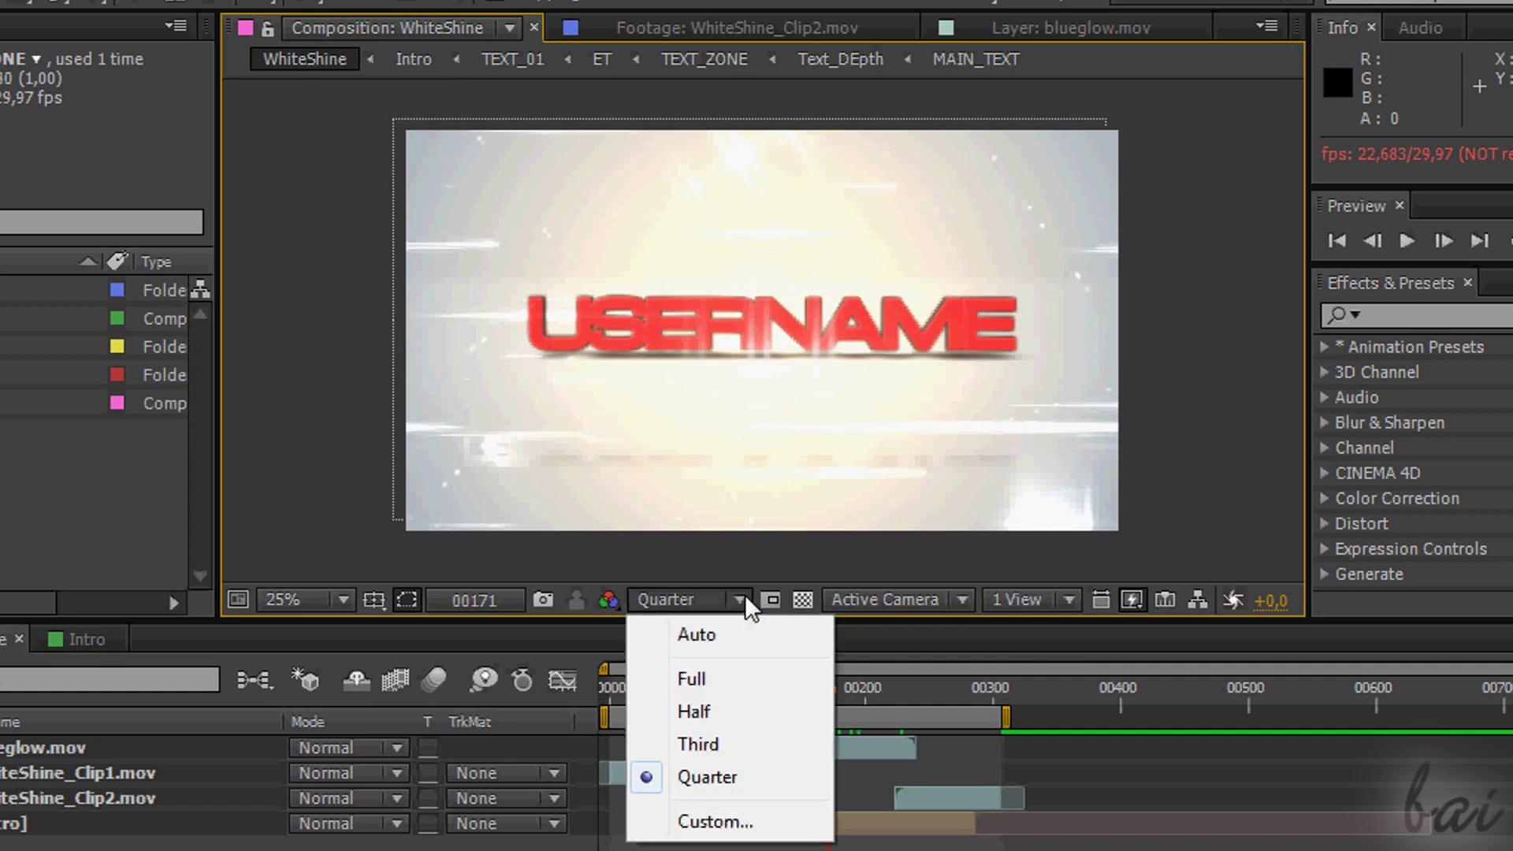
{"action": "left_click", "coordinate": [720, 690]}
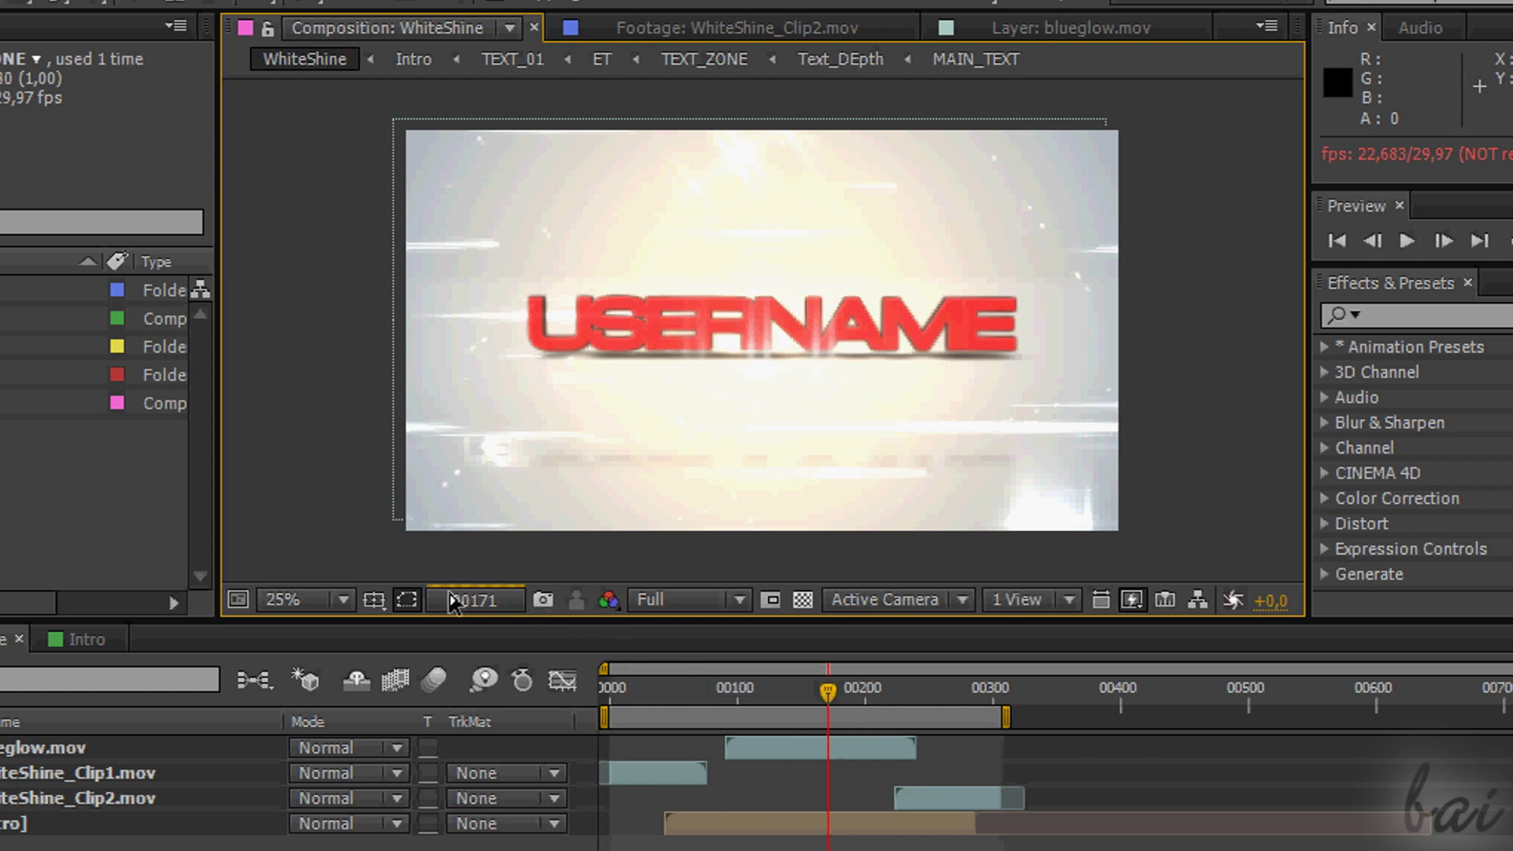
{"action": "left_click_drag", "start_coordinate": [460, 603], "coordinate": [467, 601]}
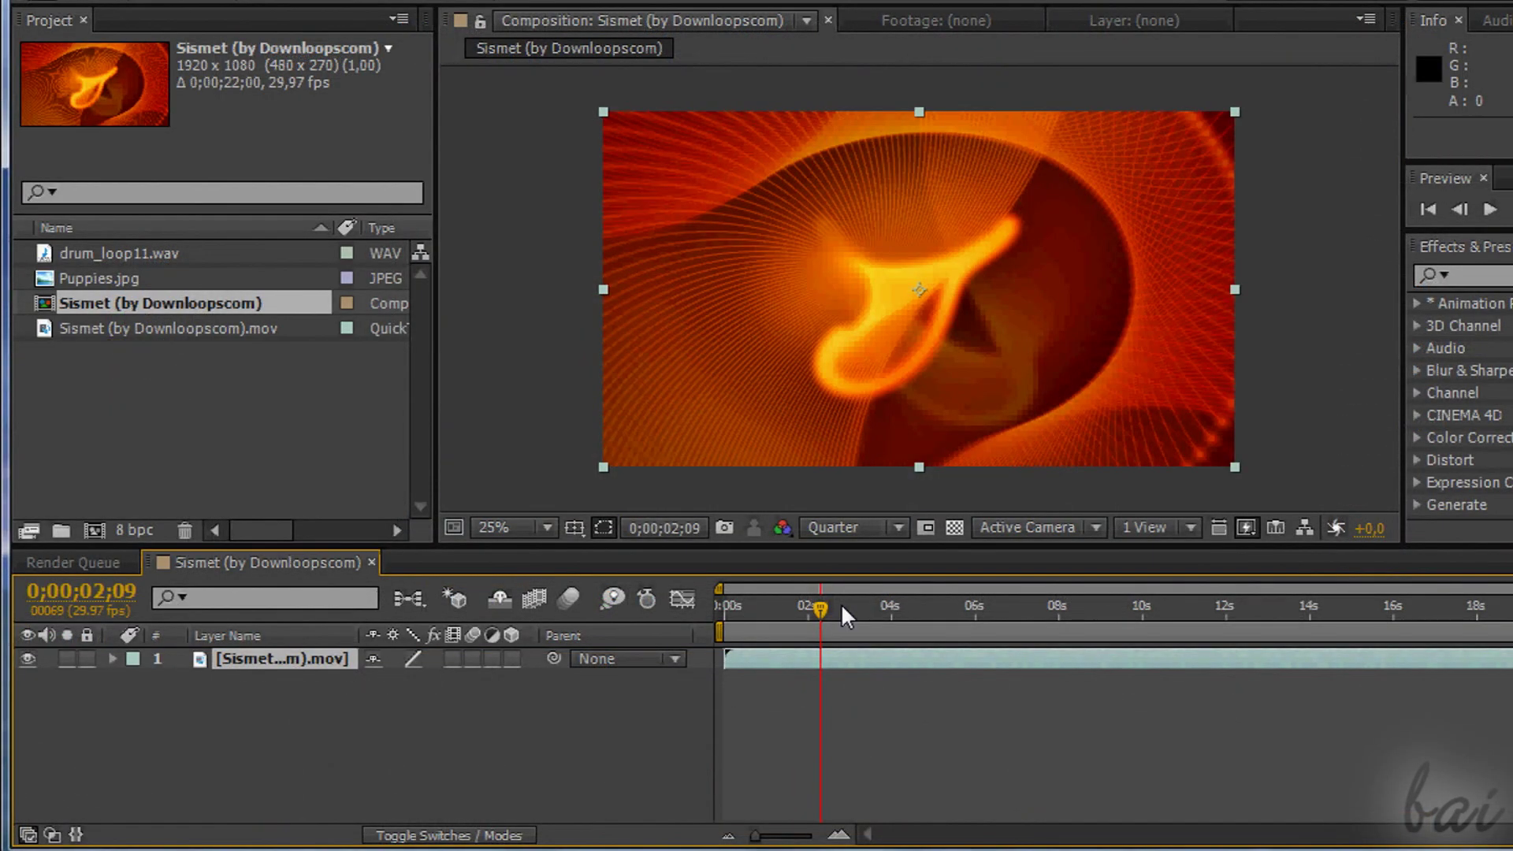
- RAM-preview the composition, then stop and set the current time to 0;00;03;01
{"action": "key", "text": "space"}
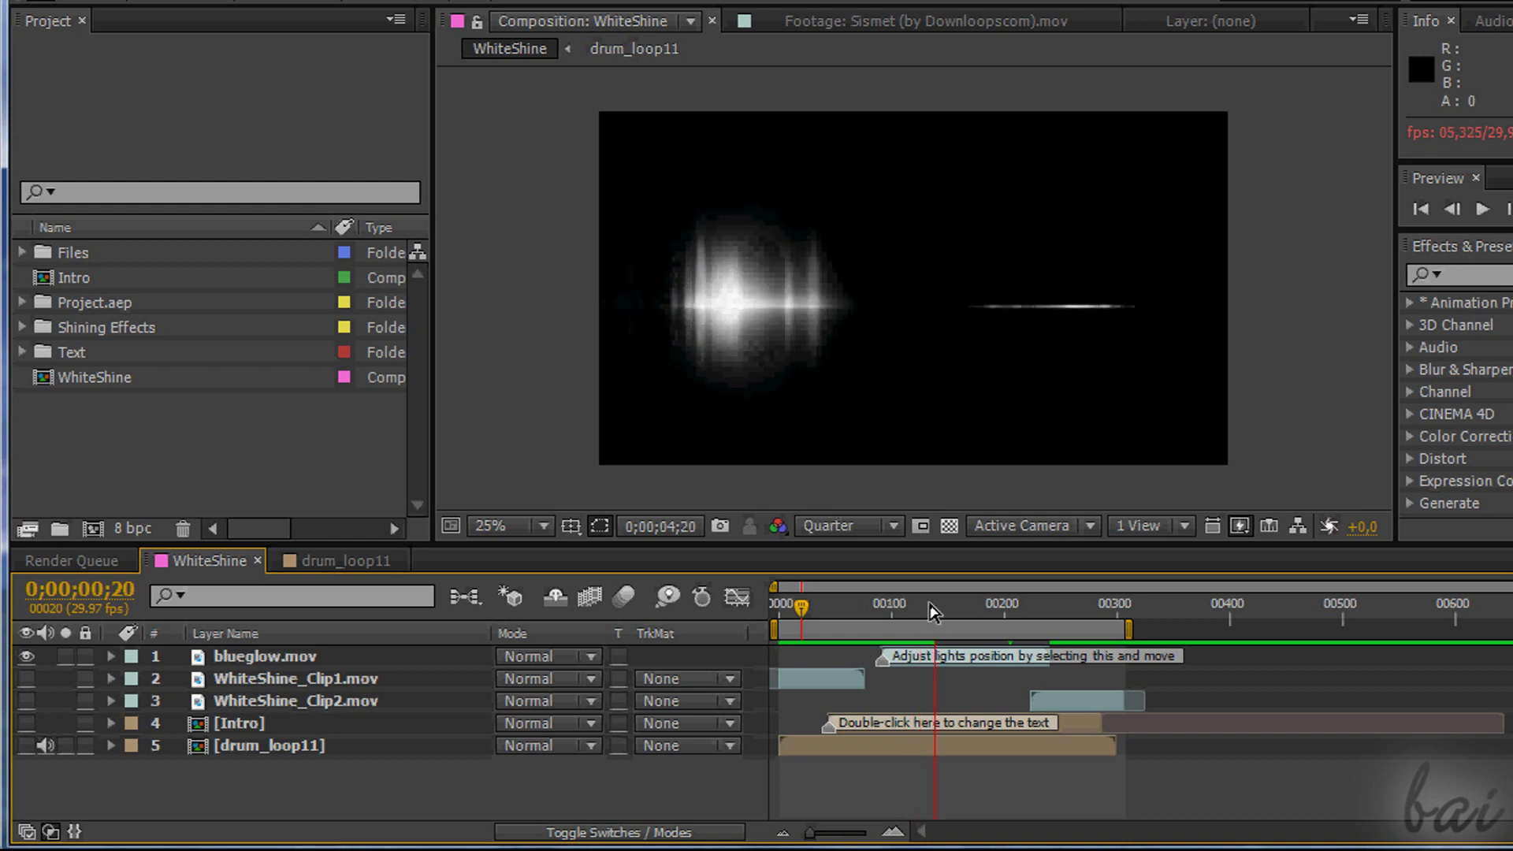
{"action": "left_click", "coordinate": [935, 609]}
{"action": "left_click", "coordinate": [880, 598]}
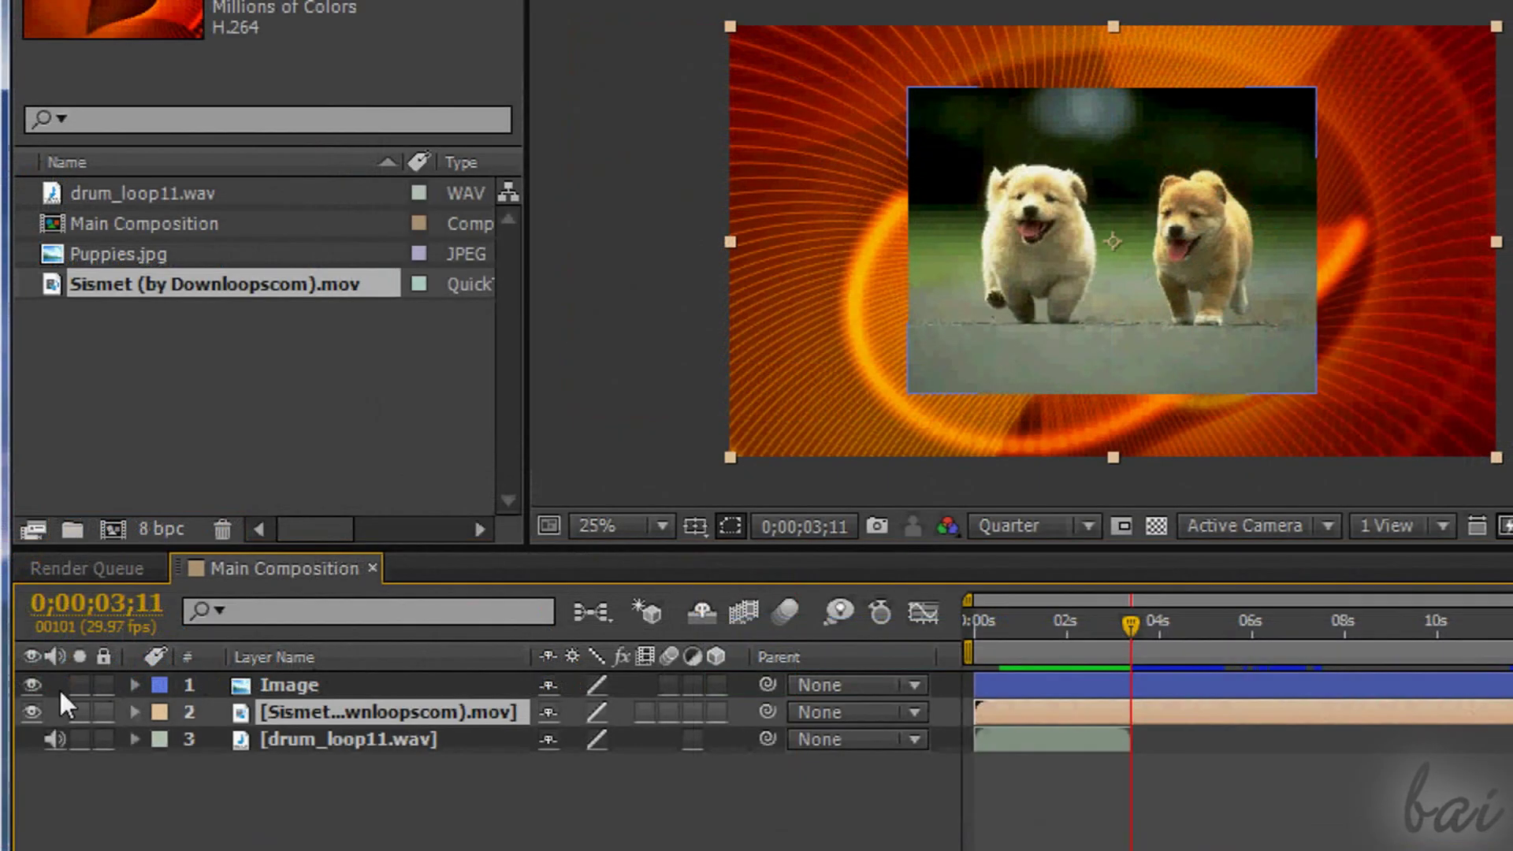
- Toggle the Image layer's visibility, inspect the drum audio waveform, solo Image and preview playback
{"action": "left_click", "coordinate": [334, 684]}
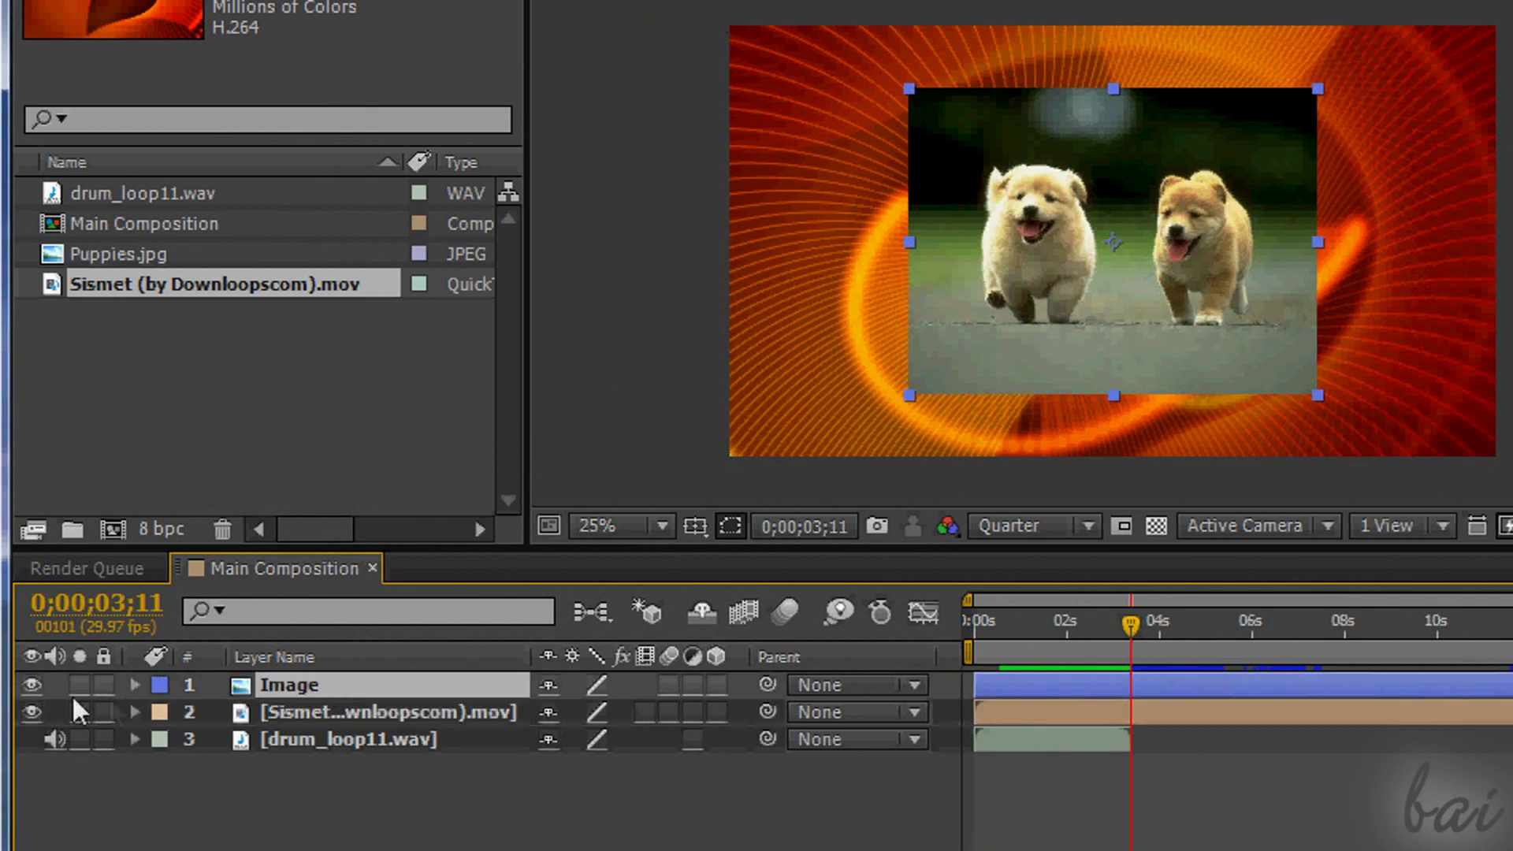
{"action": "left_click", "coordinate": [32, 686]}
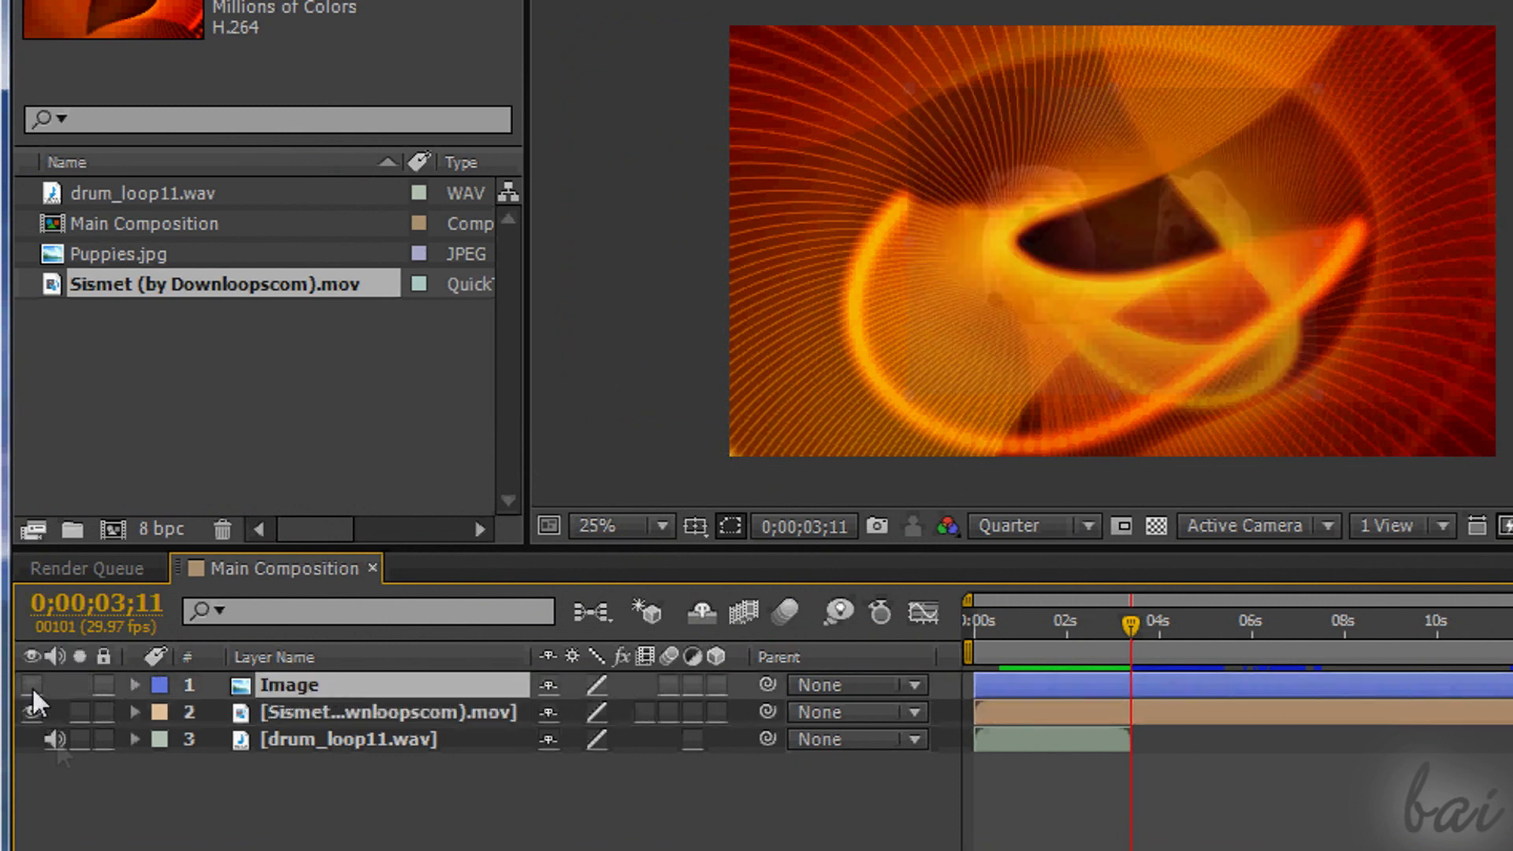
{"action": "left_click", "coordinate": [32, 686]}
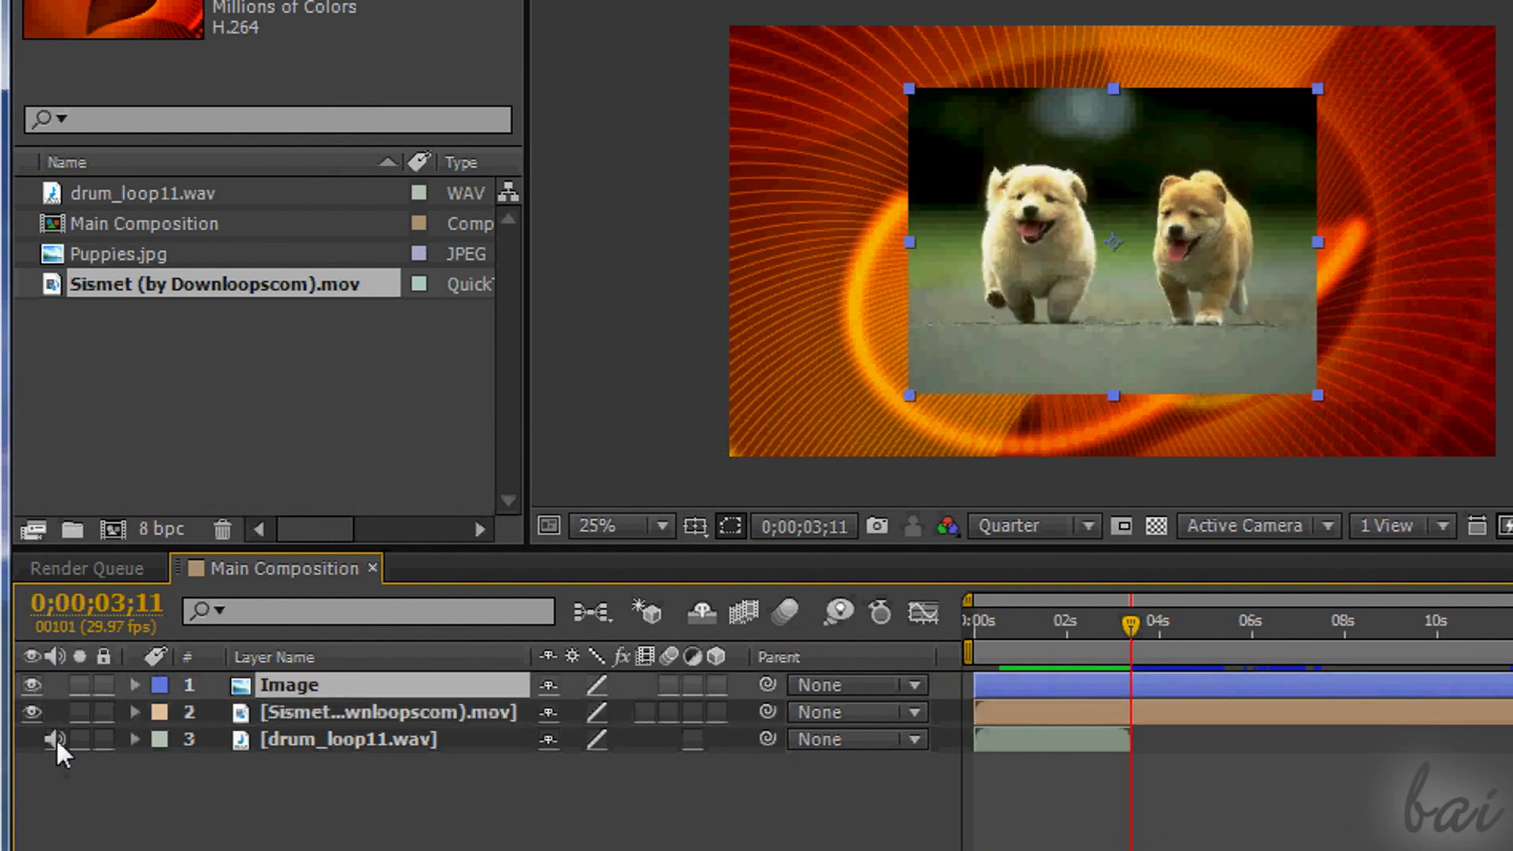
{"action": "left_click", "coordinate": [135, 738]}
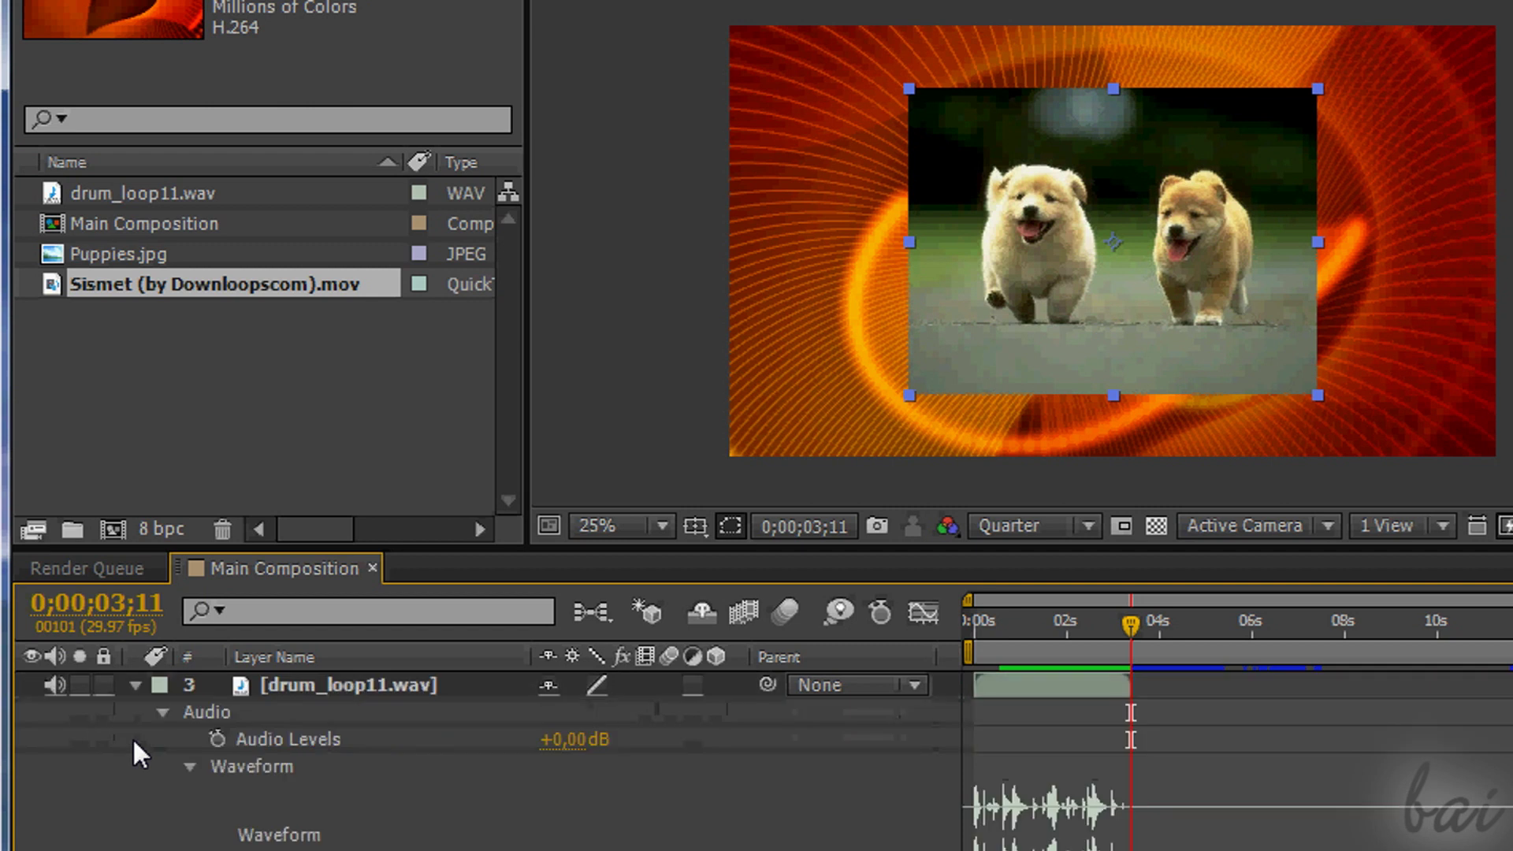
{"action": "left_click", "coordinate": [56, 686]}
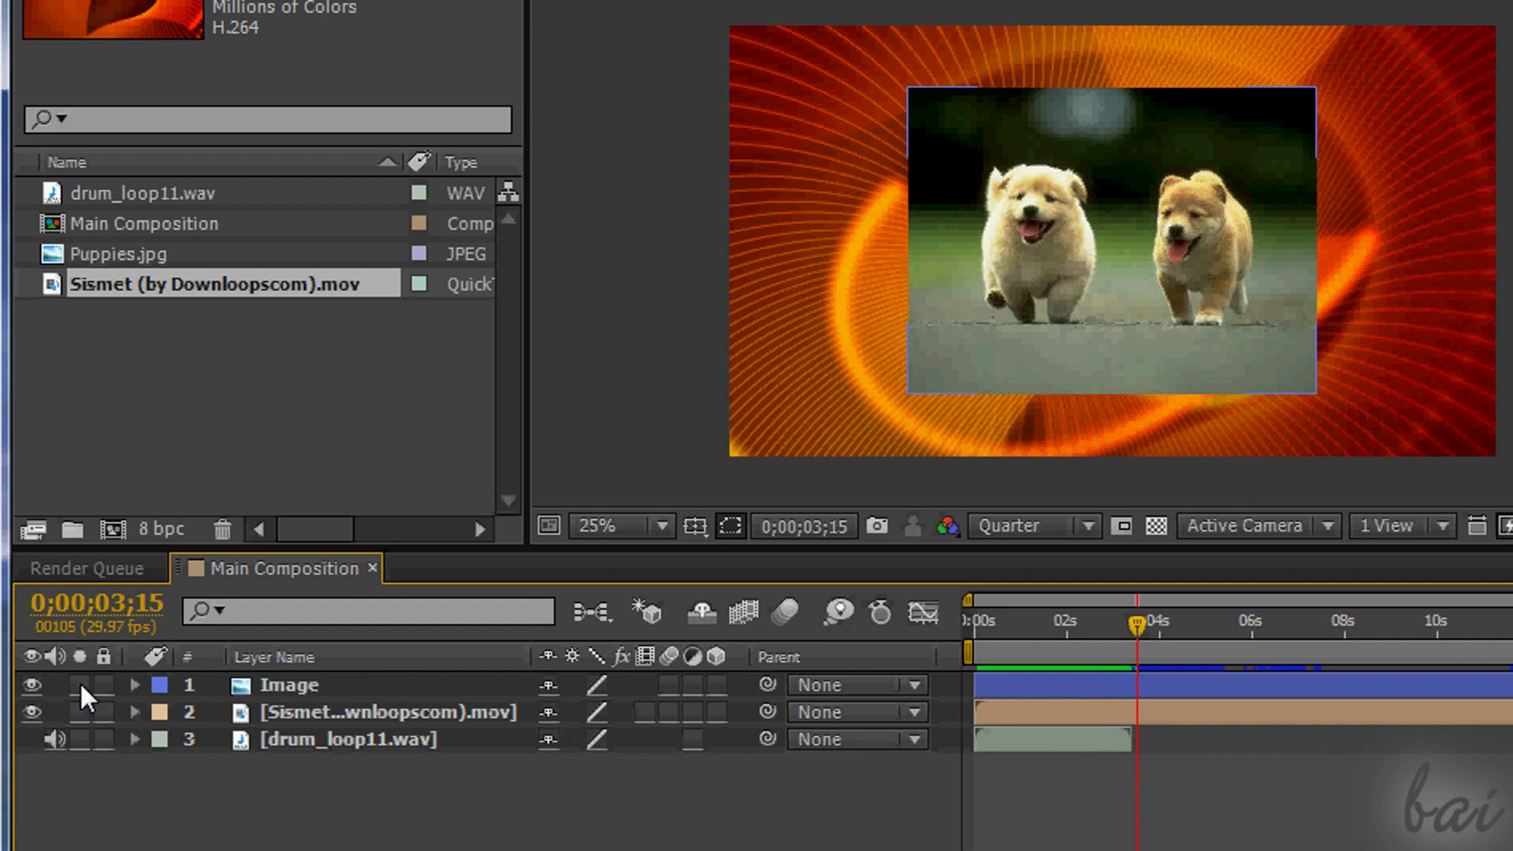
{"action": "left_click", "coordinate": [78, 684]}
{"action": "key", "text": "KP_0"}
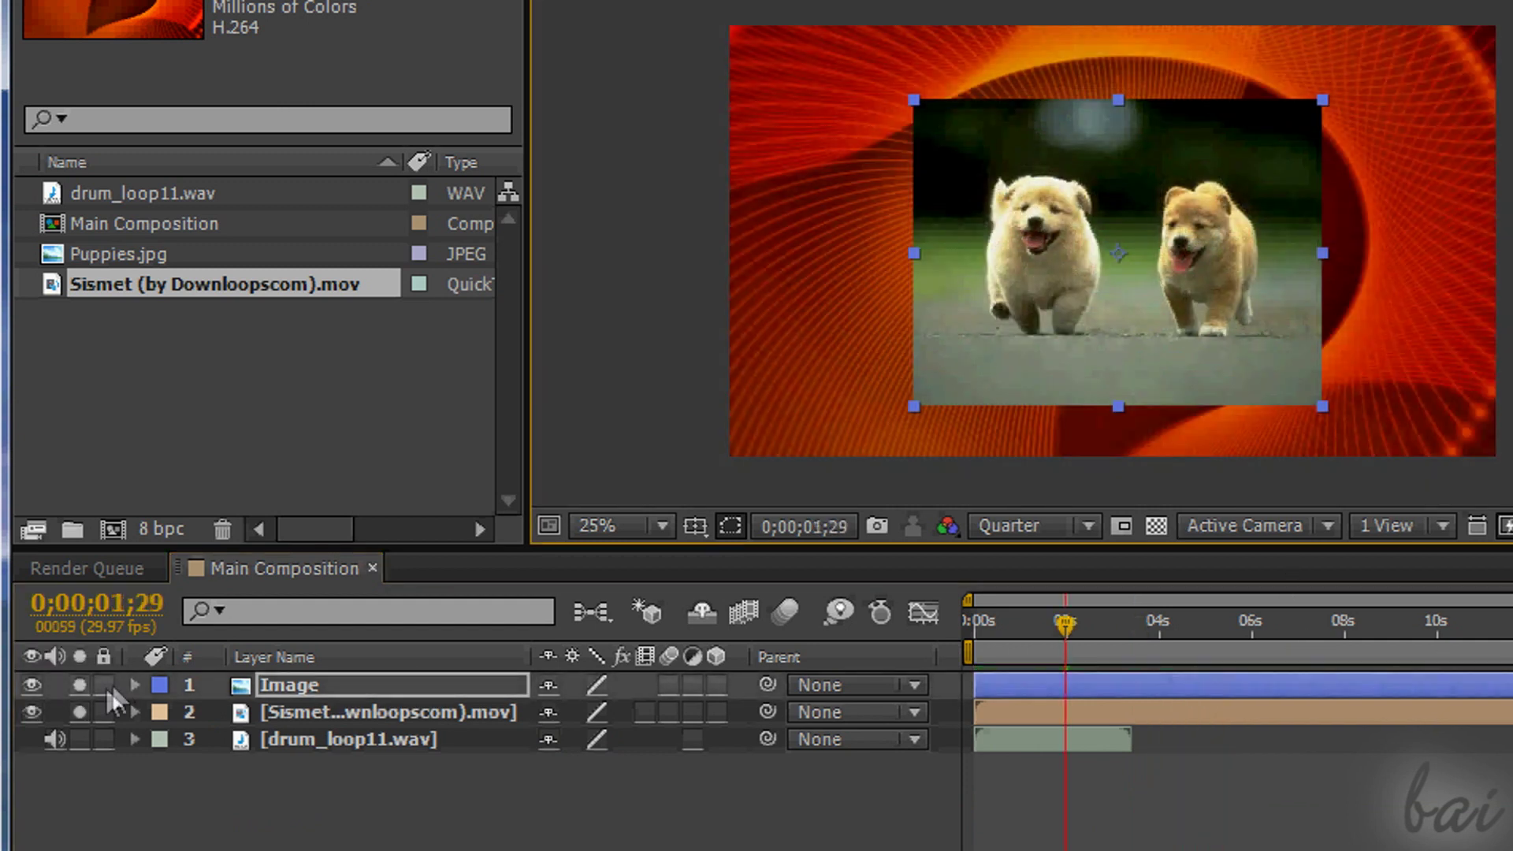
- Lock the Image layer and drag the Sismet video to a new position in the frame
{"action": "left_click", "coordinate": [103, 685]}
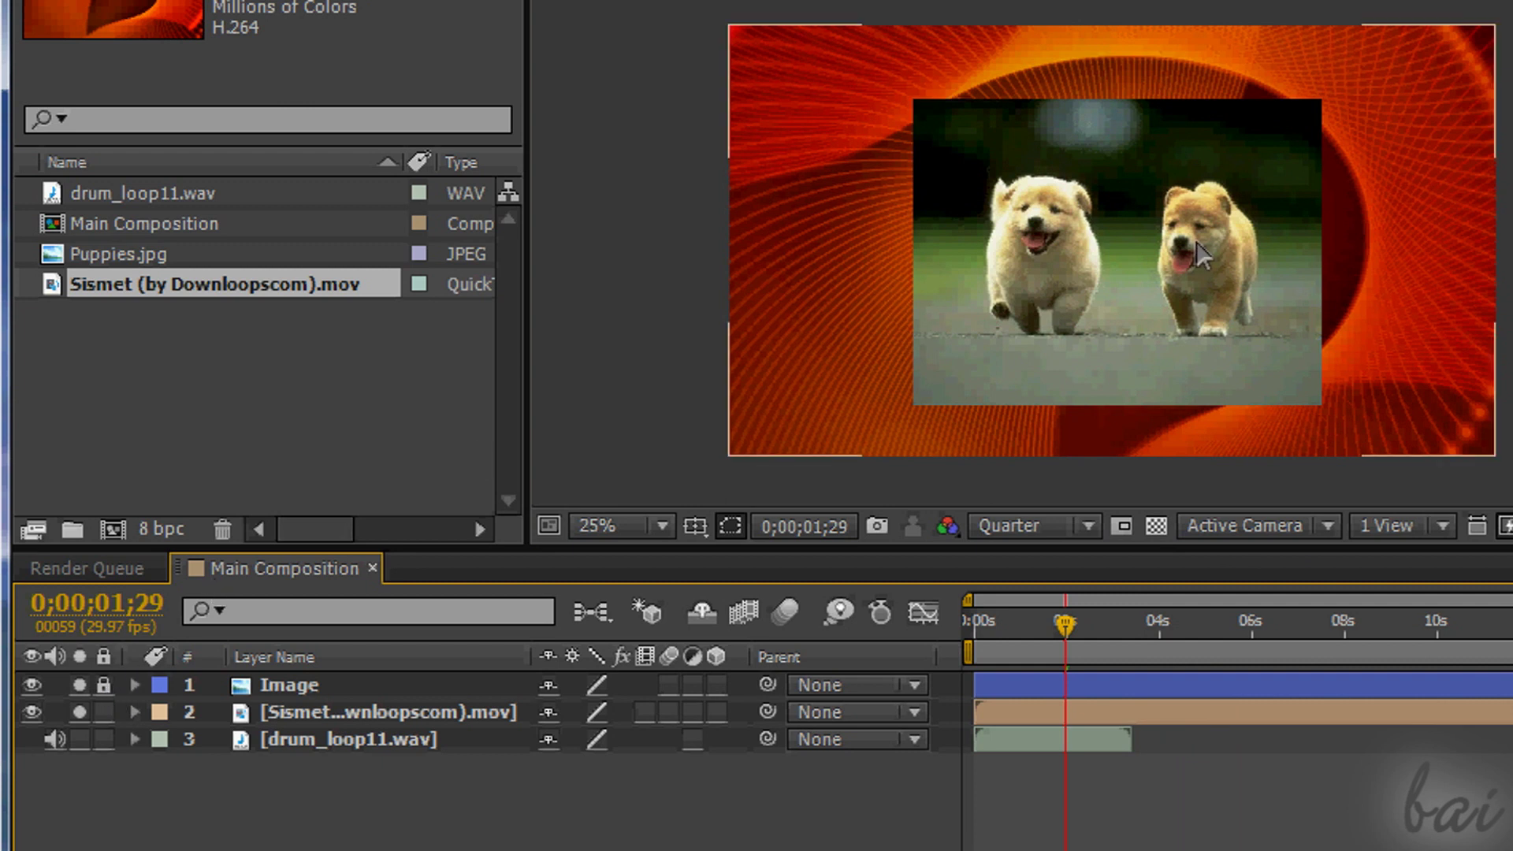
{"action": "left_click_drag", "start_coordinate": [1196, 243], "coordinate": [1019, 288]}
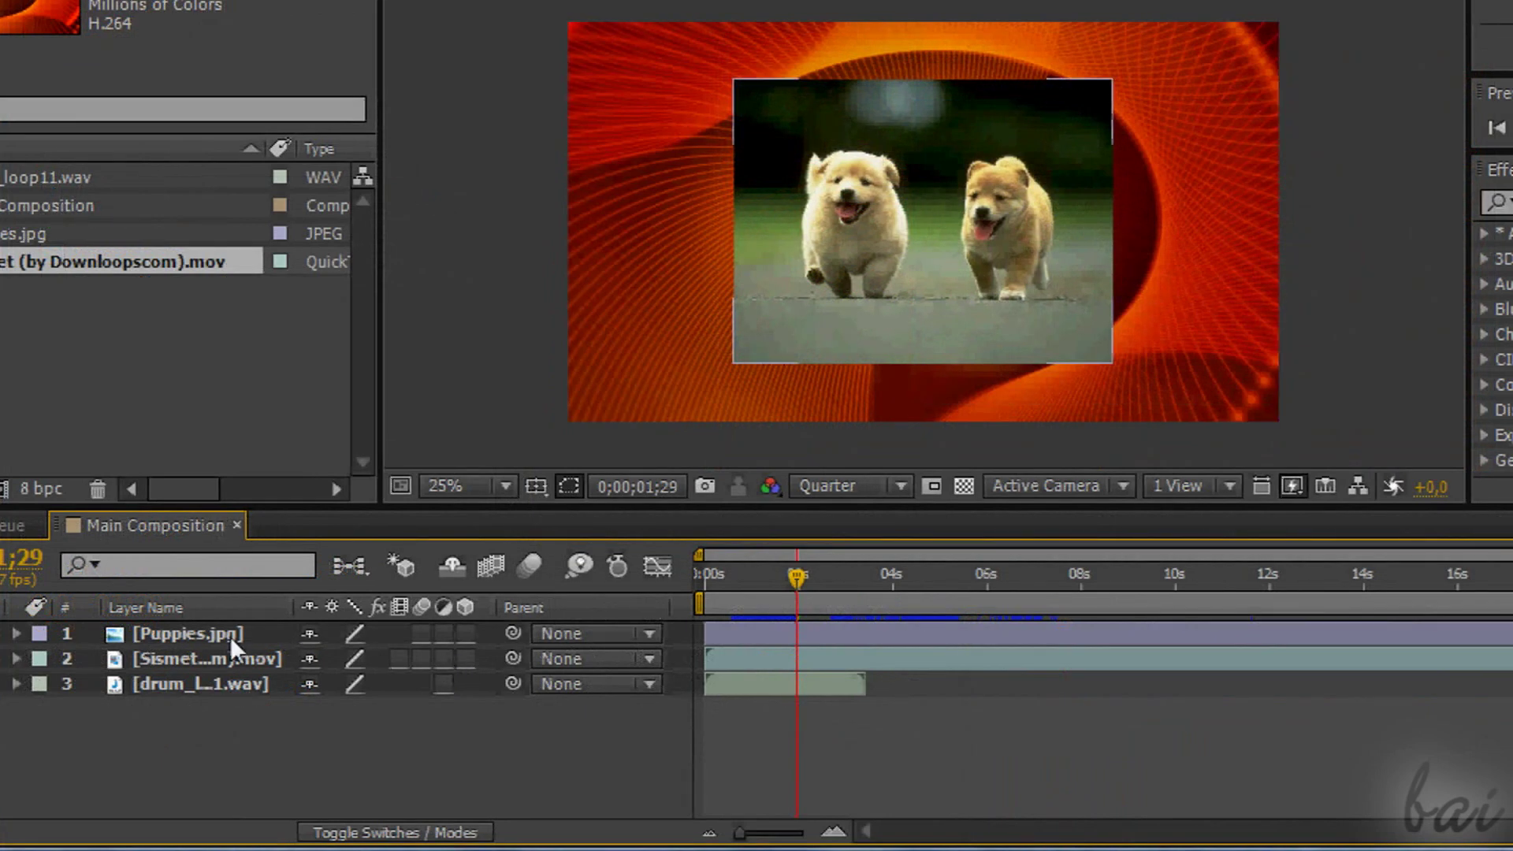
{"action": "left_click", "coordinate": [230, 636]}
- Give layer 1 a Blue label and rename the Puppies.jpg layer to 'Image'
{"action": "left_click", "coordinate": [230, 658], "text": "shift"}
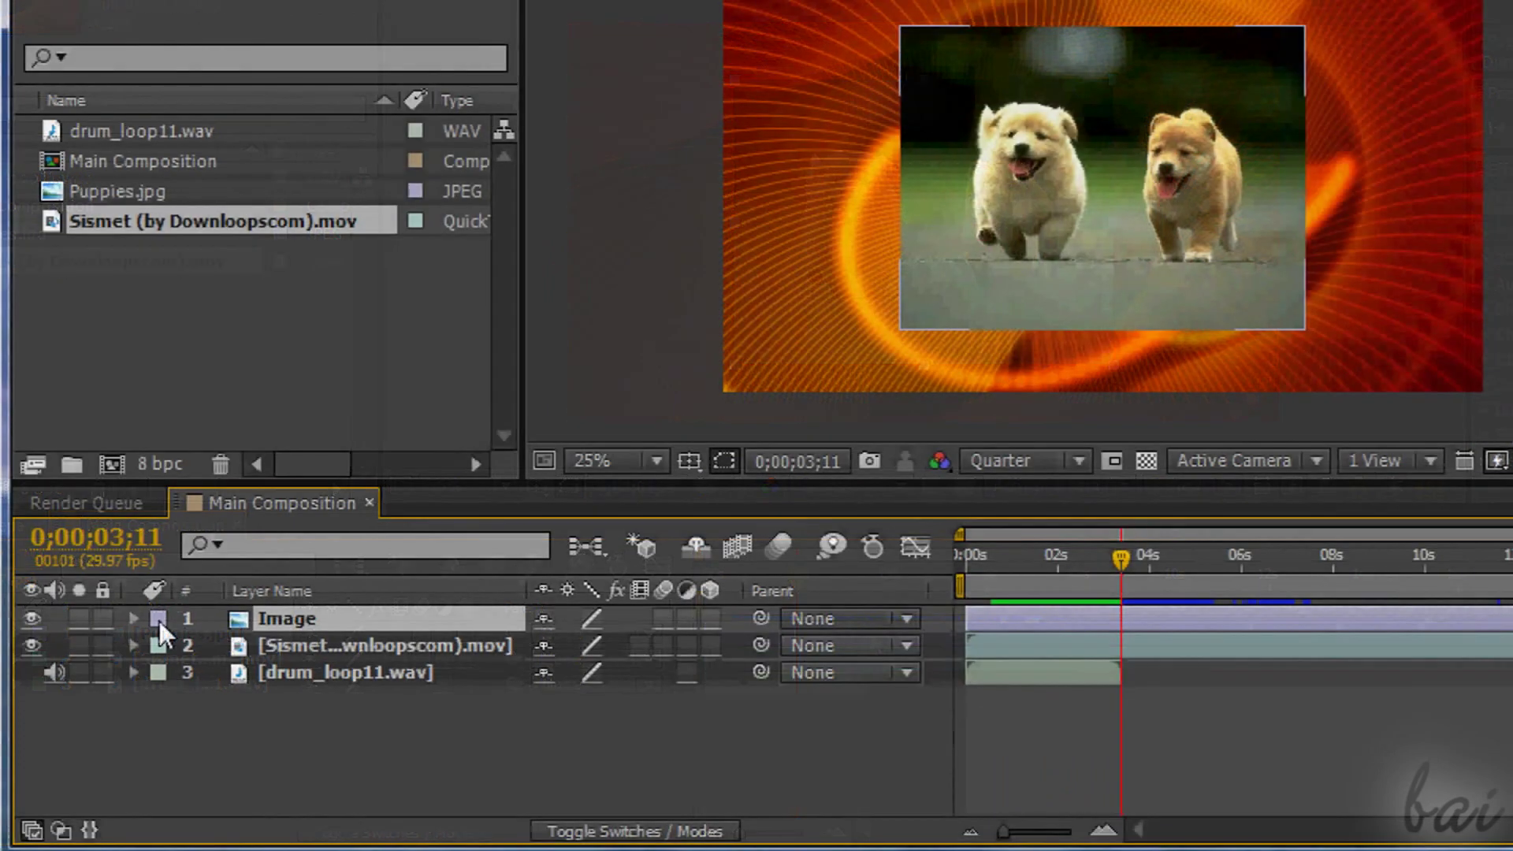
{"action": "left_click", "coordinate": [159, 621]}
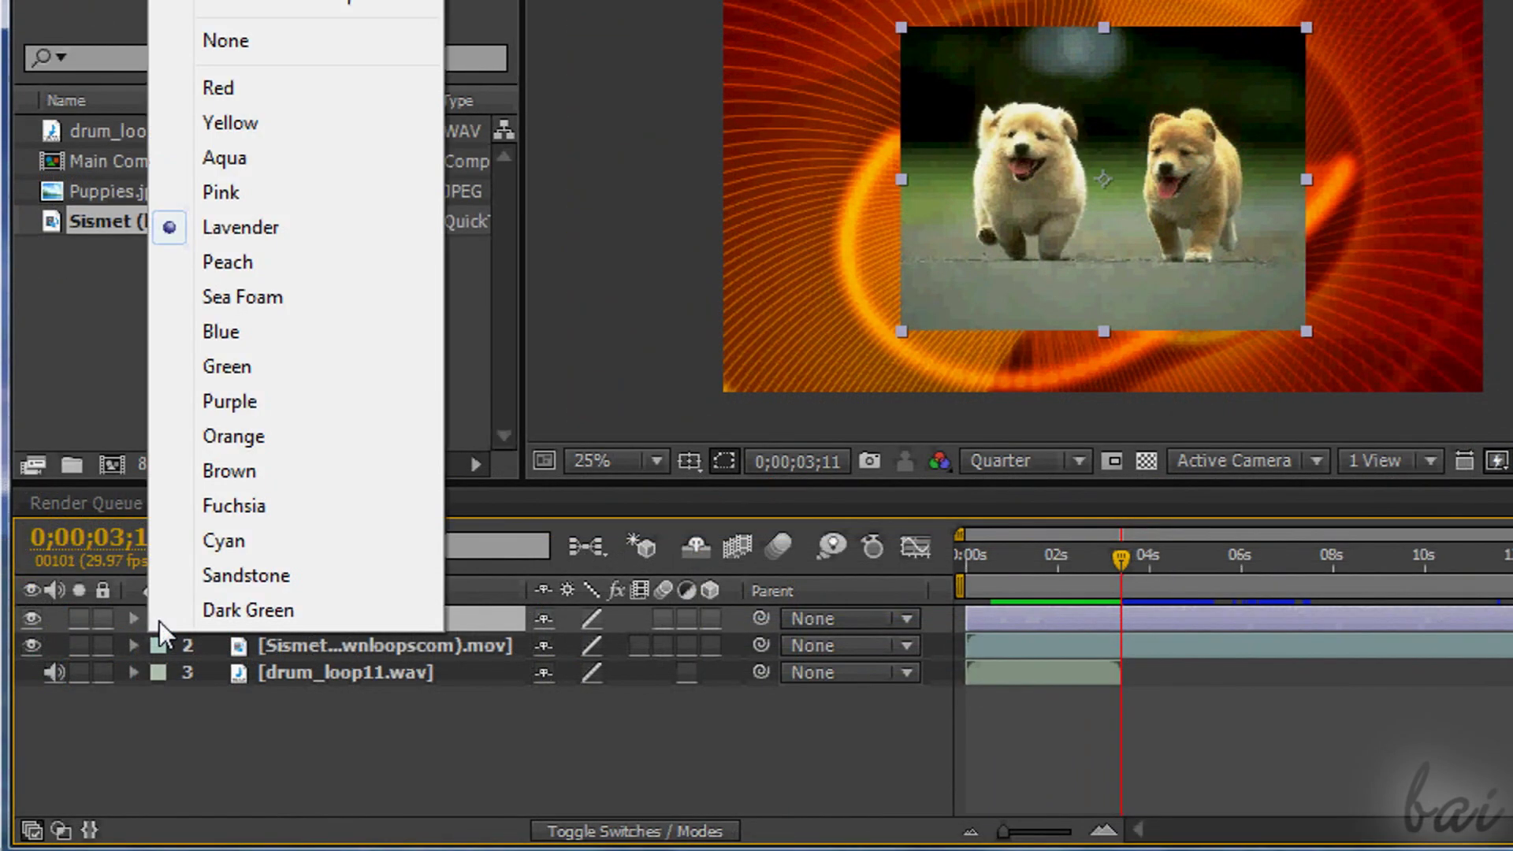
{"action": "left_click", "coordinate": [281, 332]}
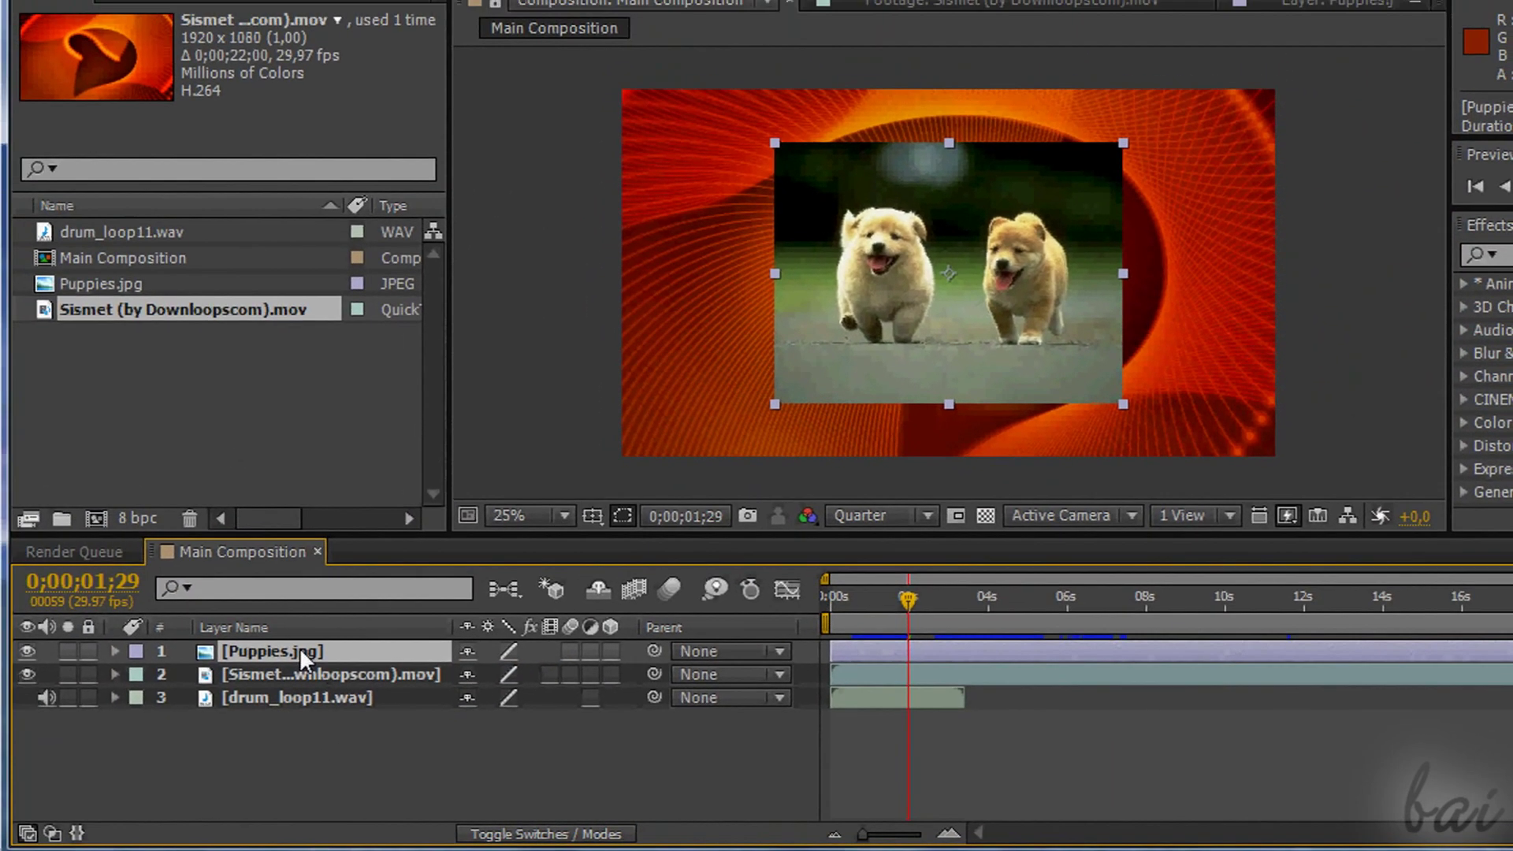
{"action": "right_click", "coordinate": [228, 635]}
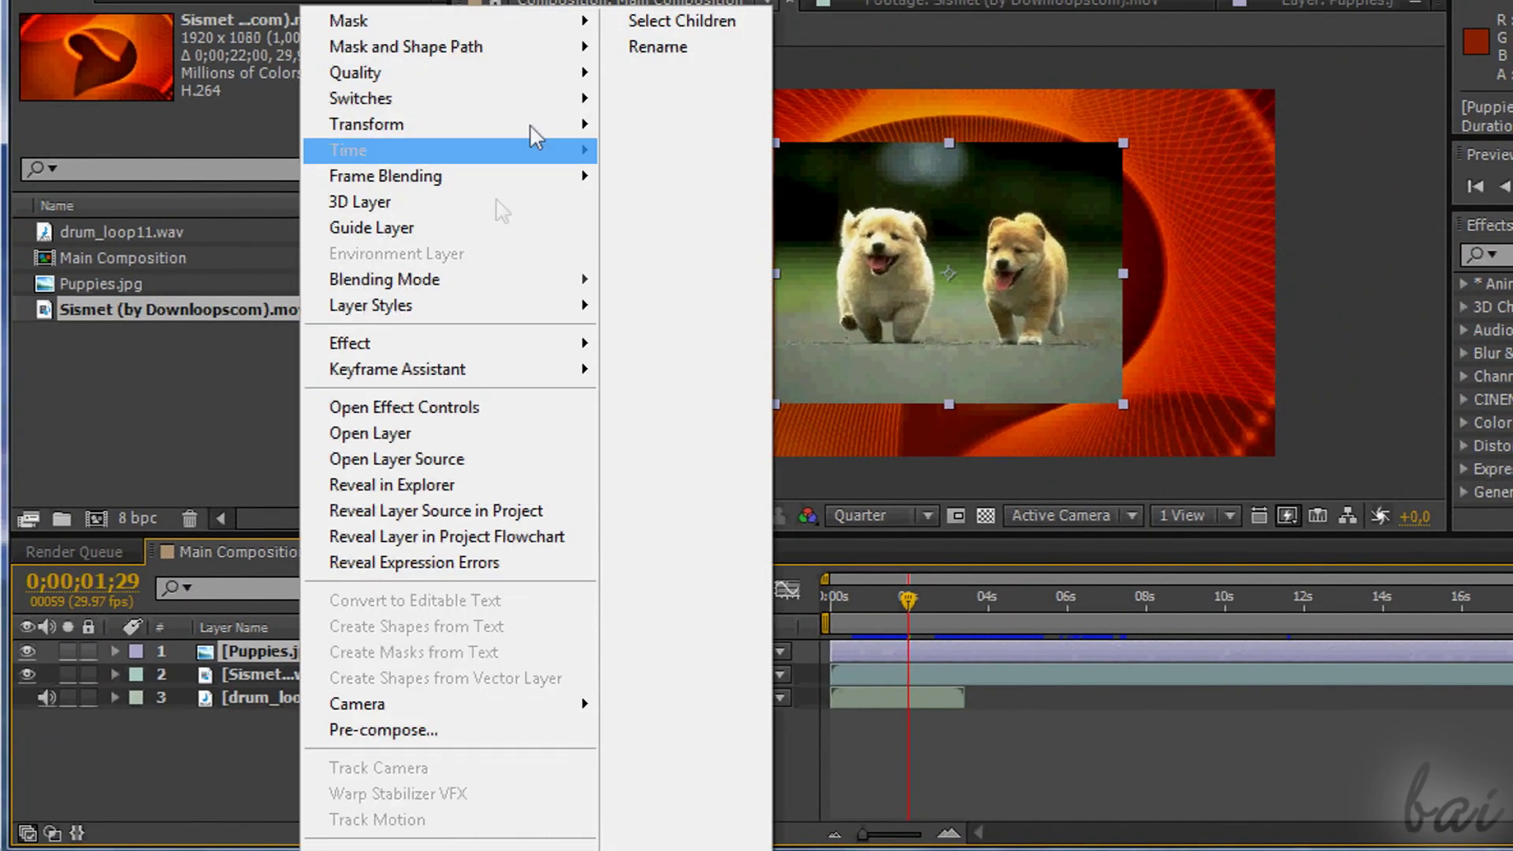
{"action": "left_click", "coordinate": [631, 48]}
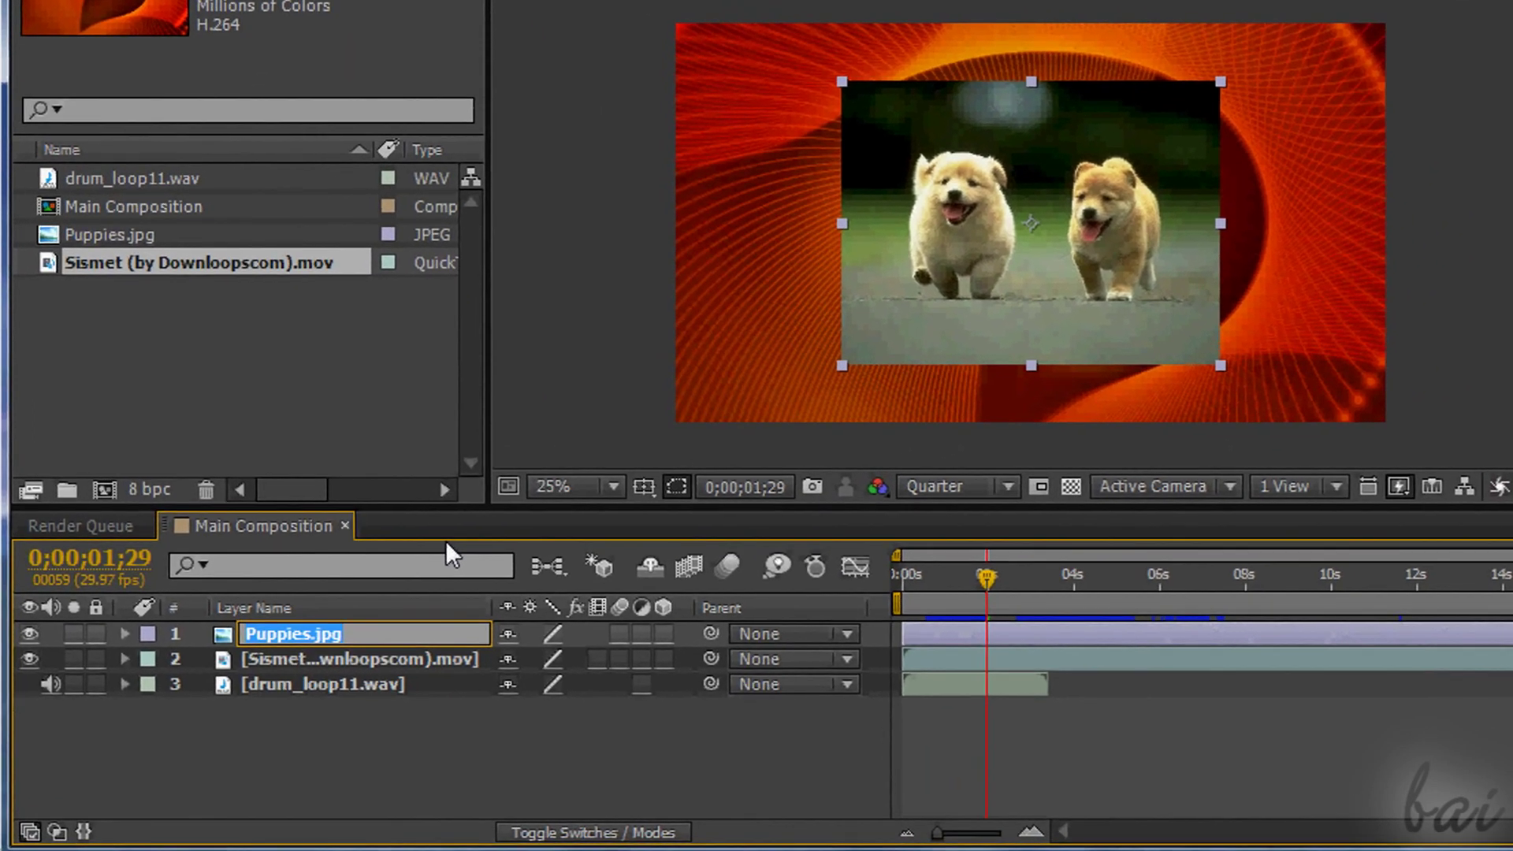
{"action": "type", "text": "Image"}
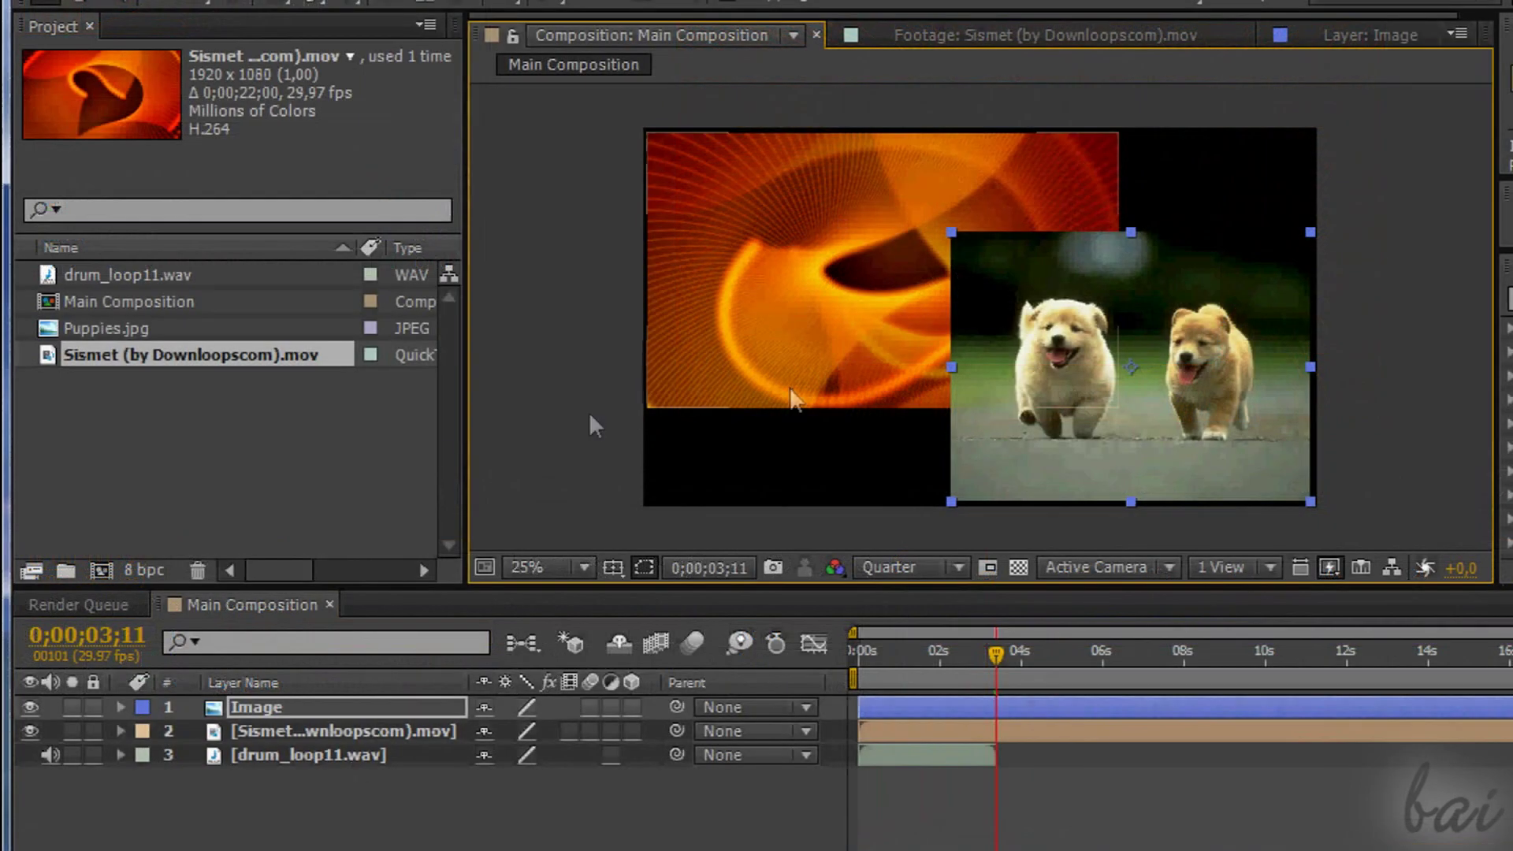
- Drag the Sismet video layer above the Image layer, then back below it
{"action": "left_click", "coordinate": [316, 731]}
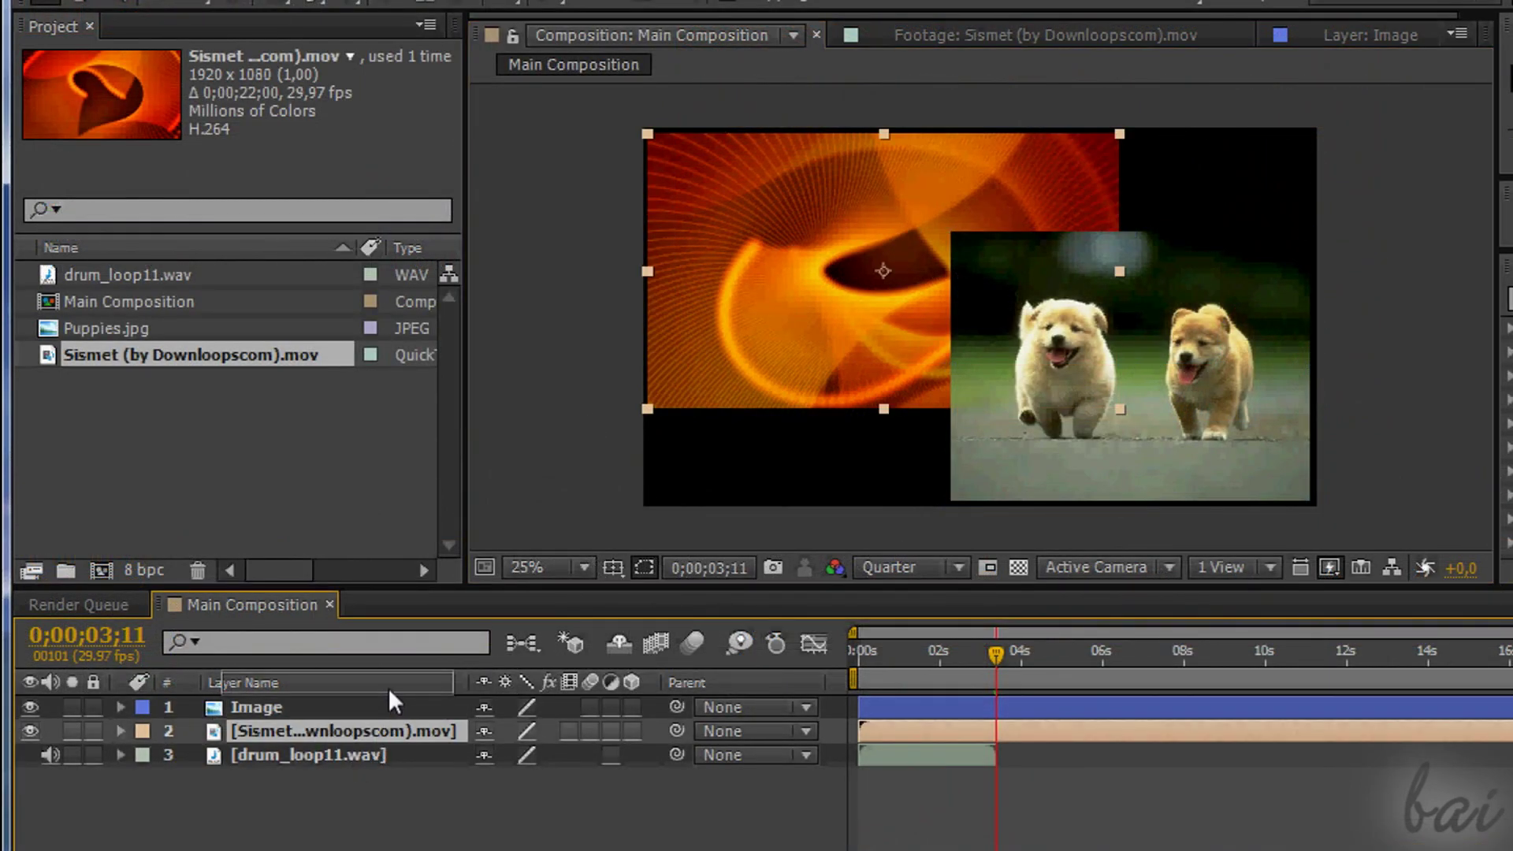
{"action": "left_click_drag", "start_coordinate": [389, 689], "coordinate": [391, 698]}
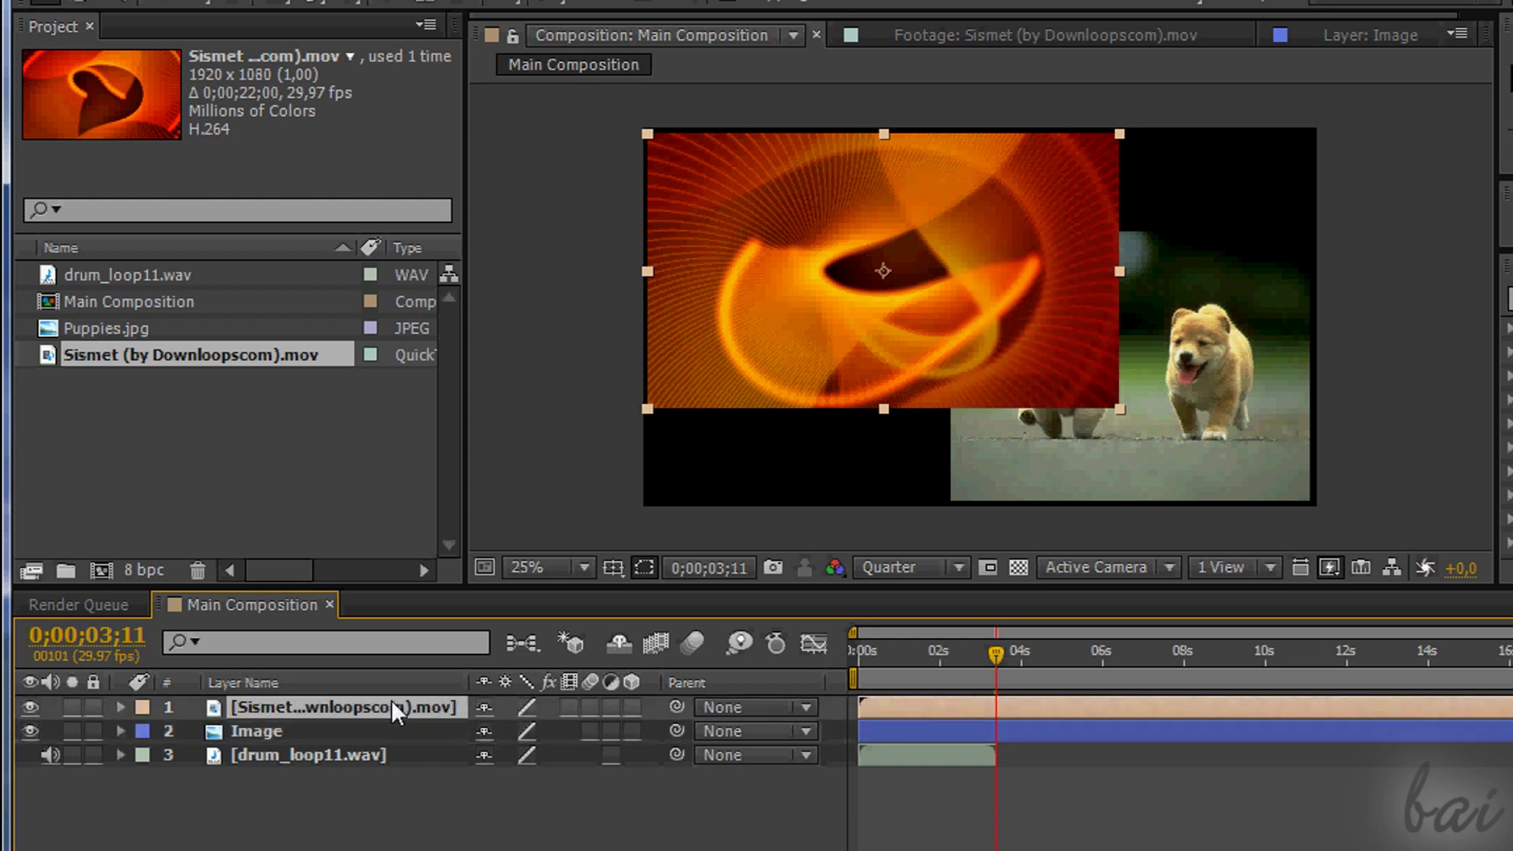
{"action": "left_click_drag", "start_coordinate": [387, 701], "coordinate": [386, 734]}
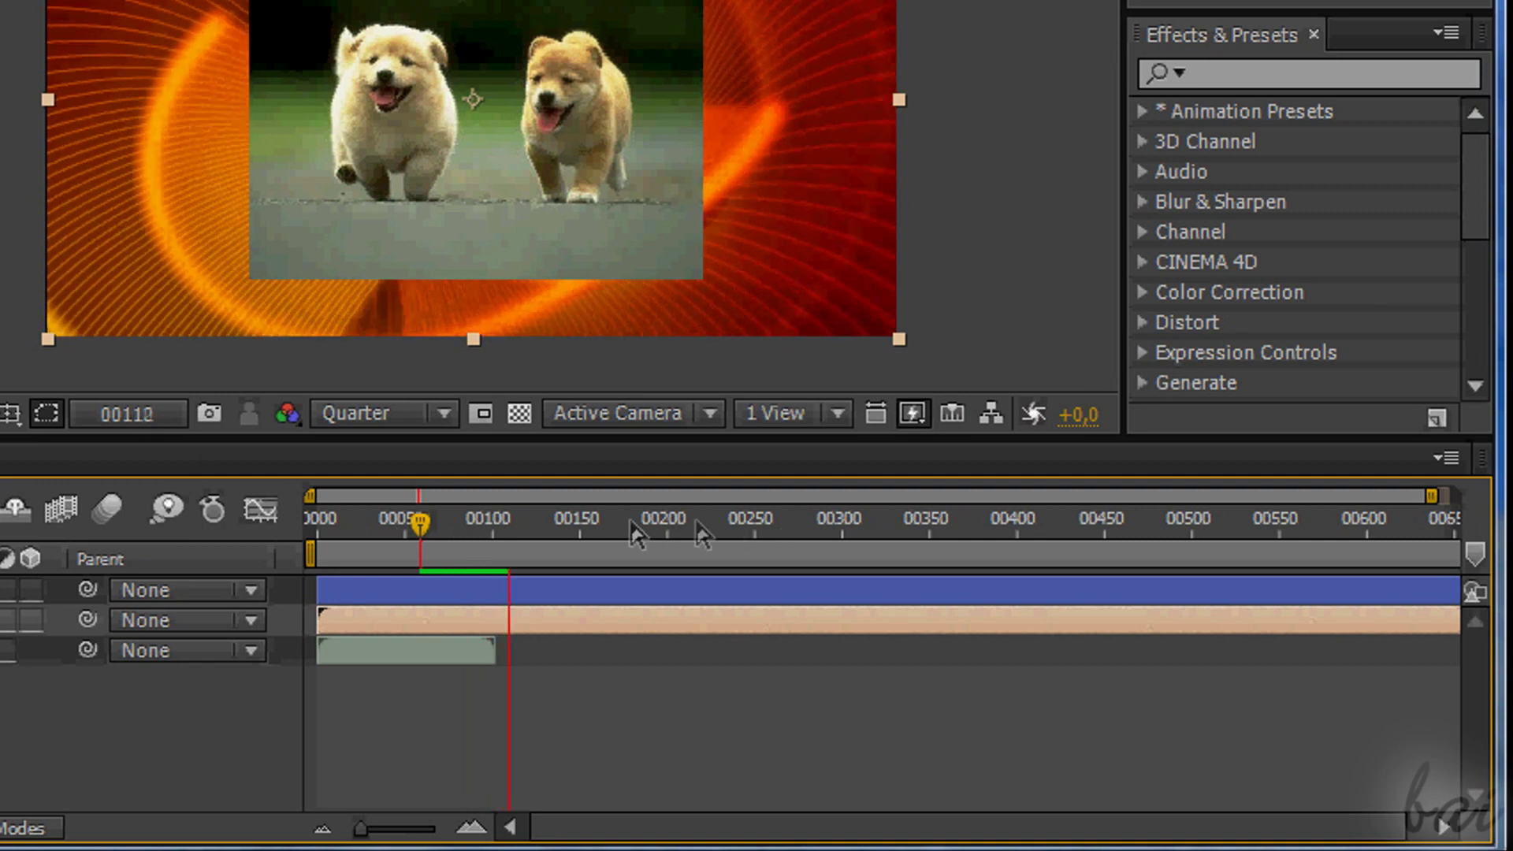
- Preview playback, then set Project Settings' Time Display Style to Timecode
{"action": "key", "text": "space"}
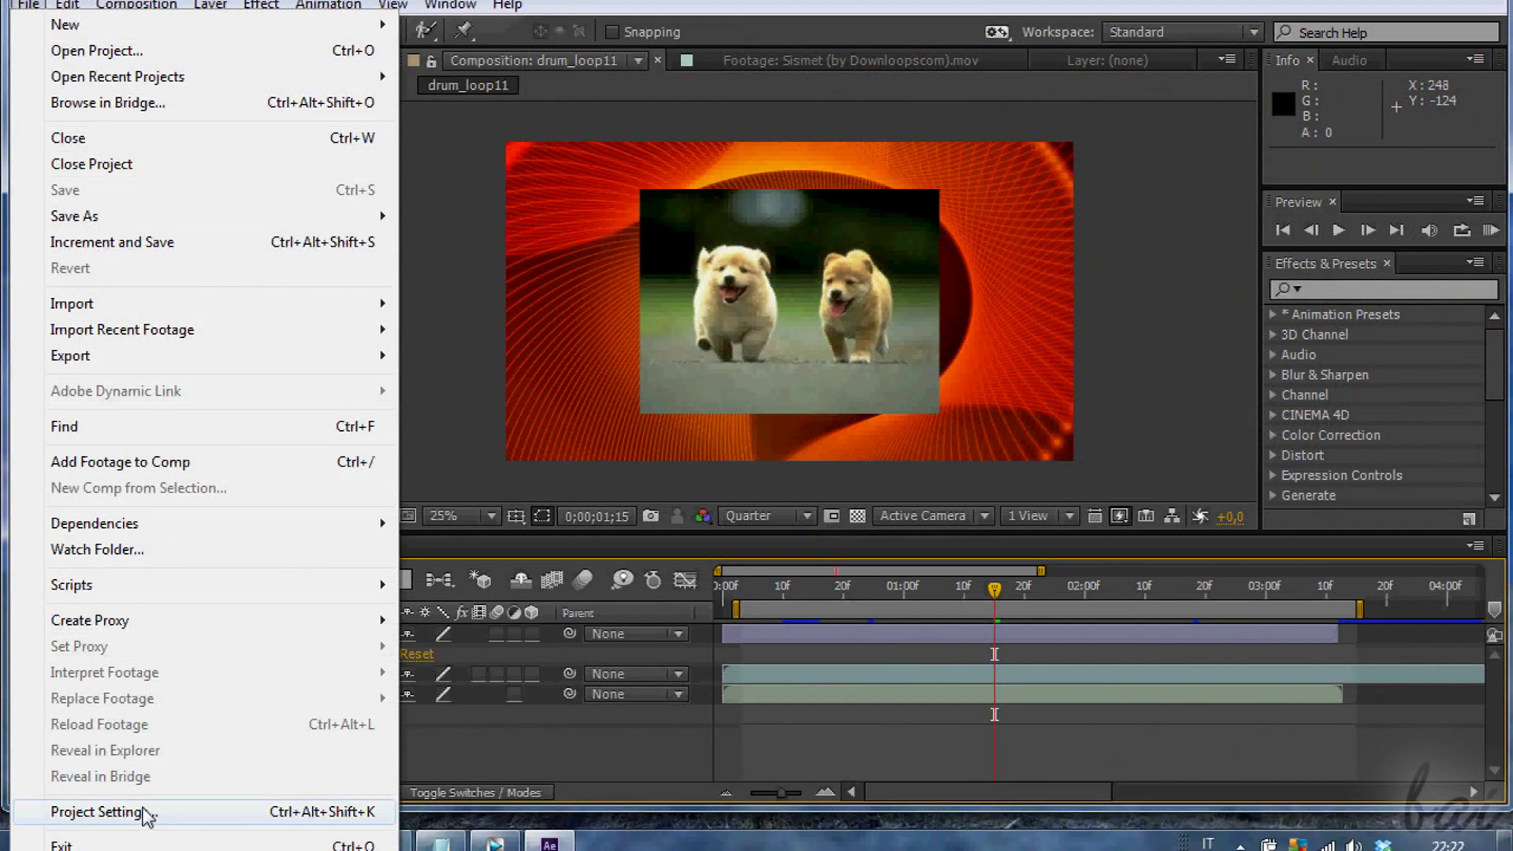
{"action": "left_click", "coordinate": [103, 812]}
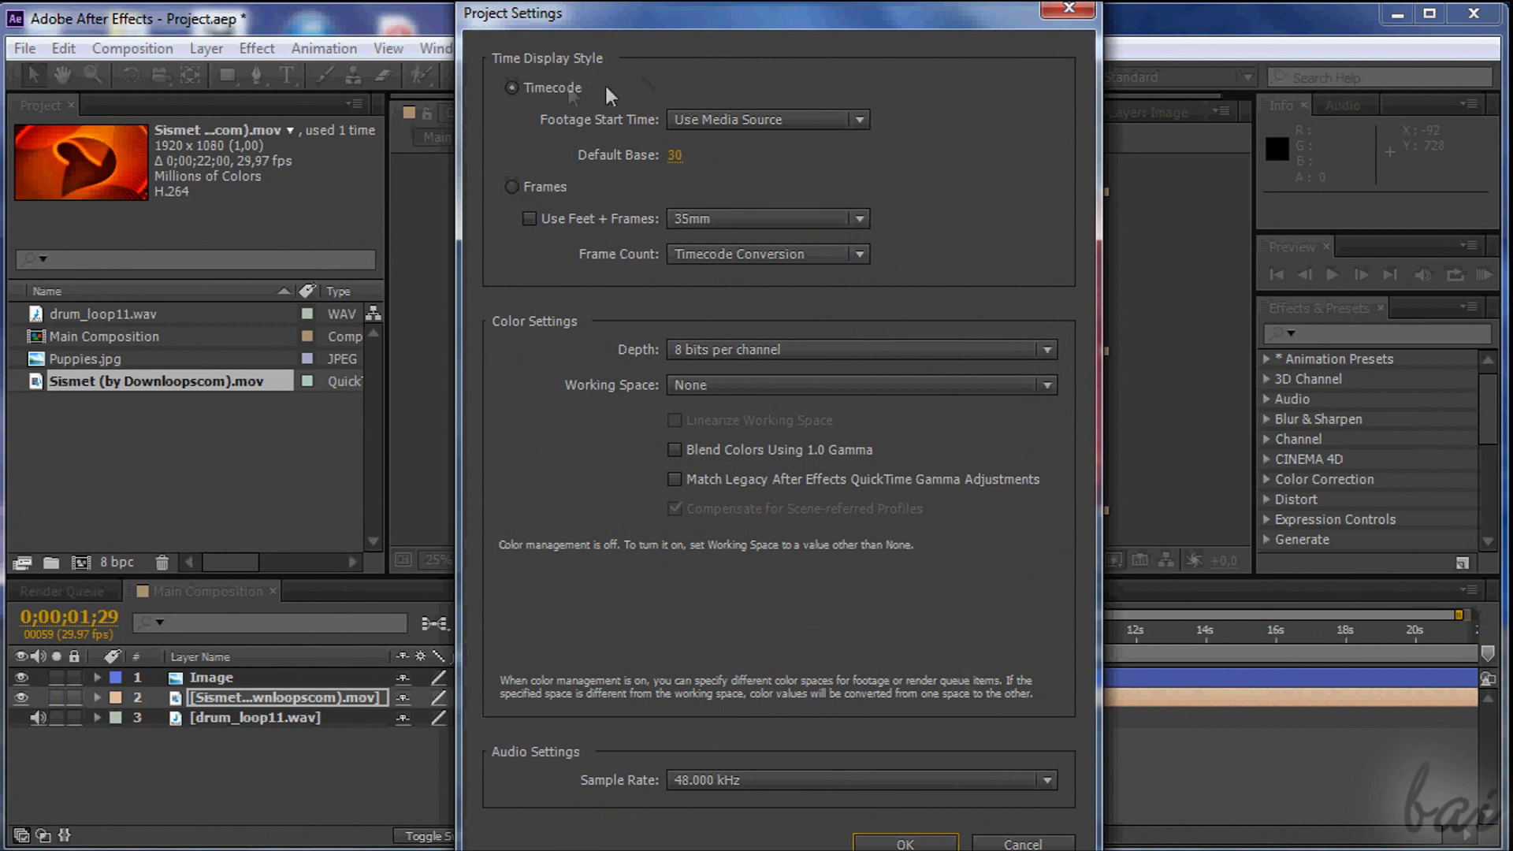
{"action": "left_click", "coordinate": [512, 186]}
{"action": "left_click", "coordinate": [905, 843]}
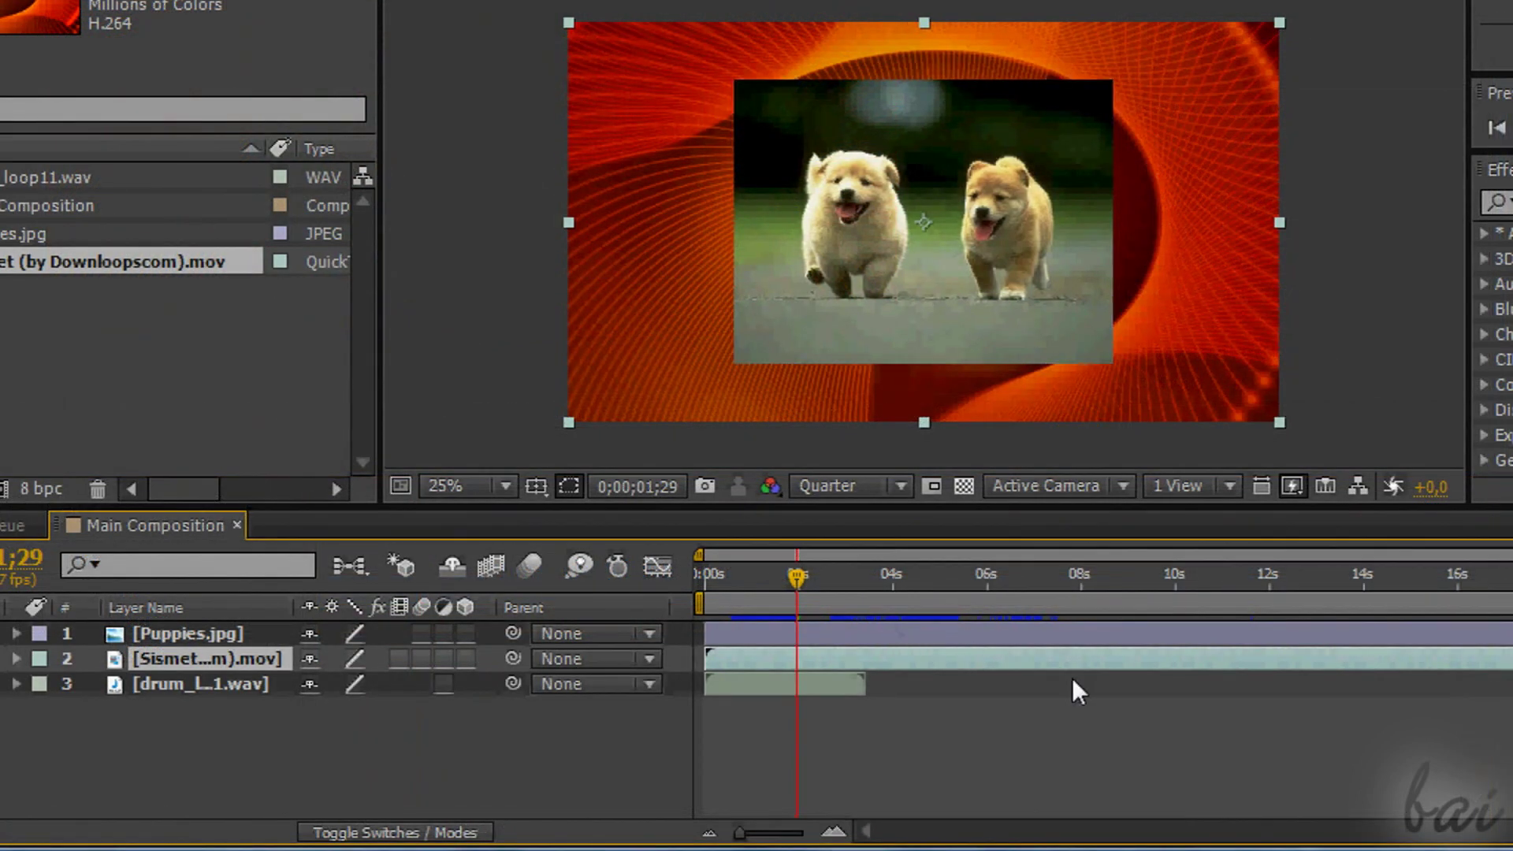
{"action": "key", "text": "semicolon"}
- Make Puppies.jpg run from the start for about 3½ seconds and trim drum_loop11.wav to 0;00;03;01
{"action": "key", "text": "minus"}
{"action": "key", "text": "minus"}
{"action": "key", "text": "minus"}
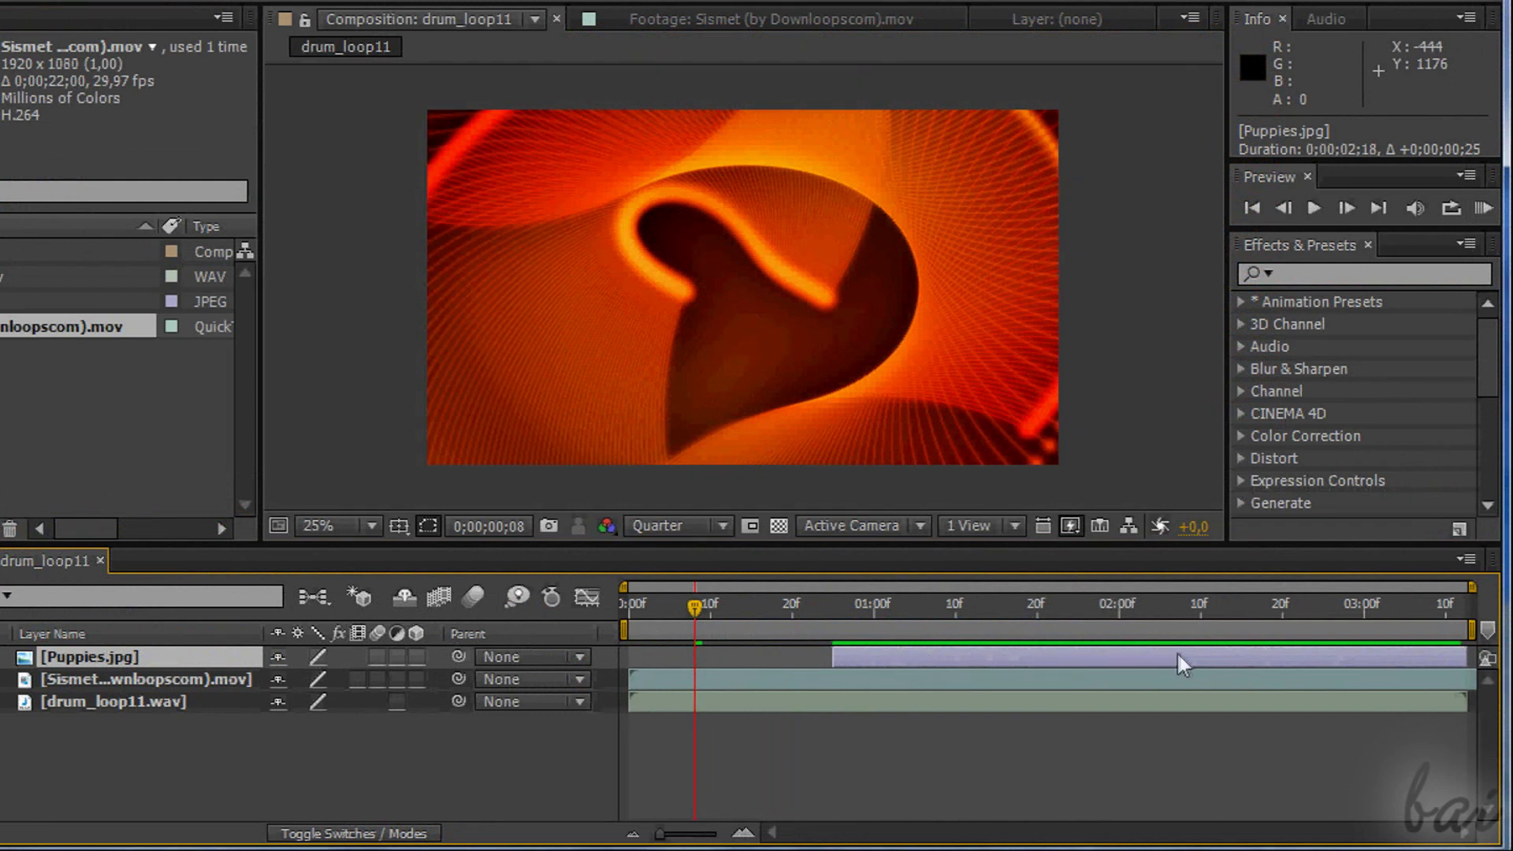
{"action": "left_click_drag", "start_coordinate": [1178, 652], "coordinate": [937, 669]}
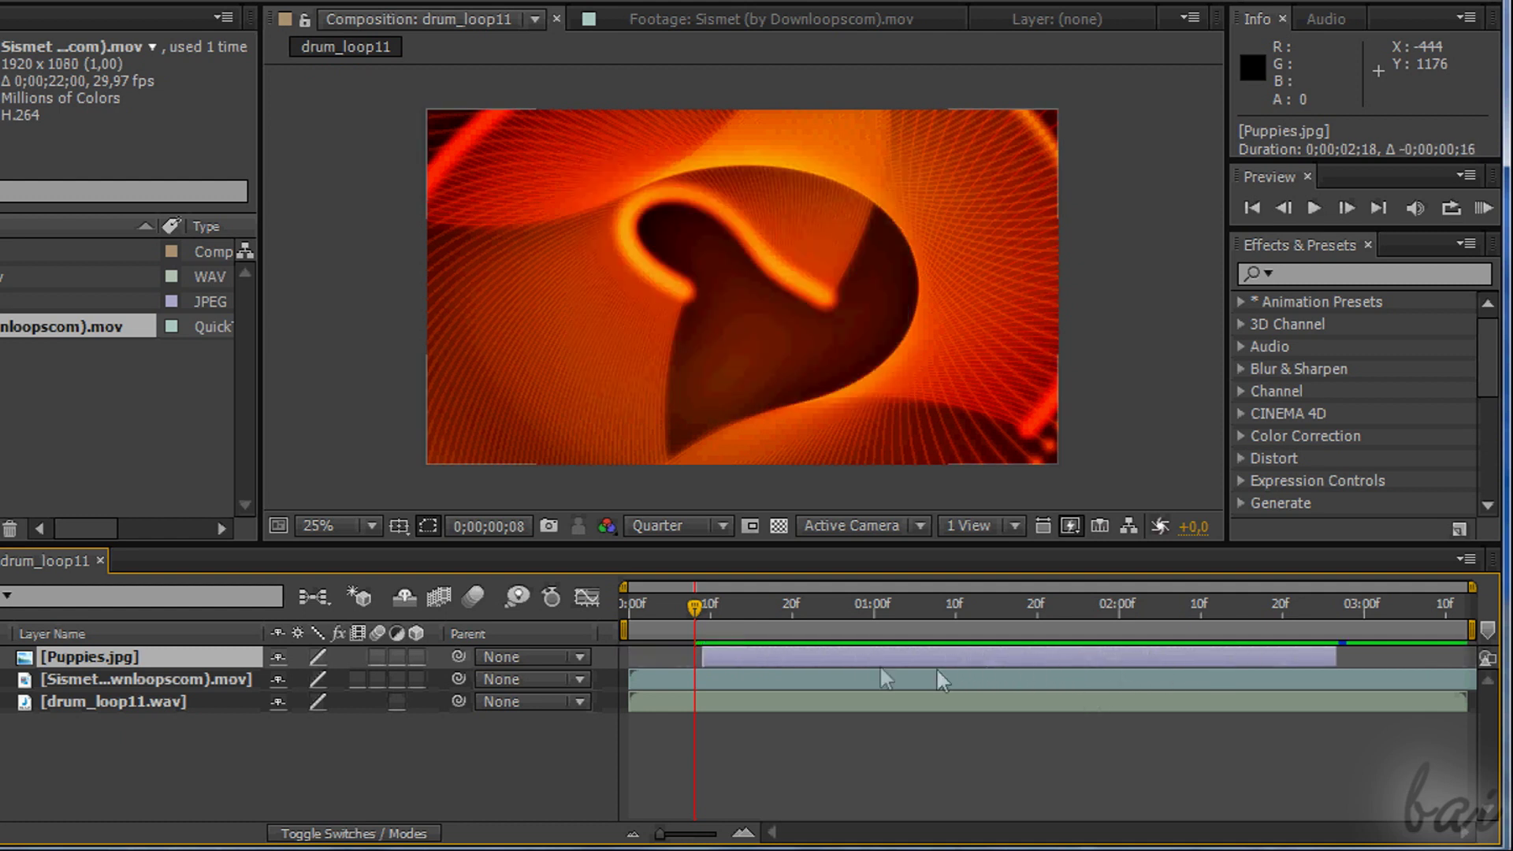
{"action": "left_click_drag", "start_coordinate": [703, 654], "coordinate": [1036, 655]}
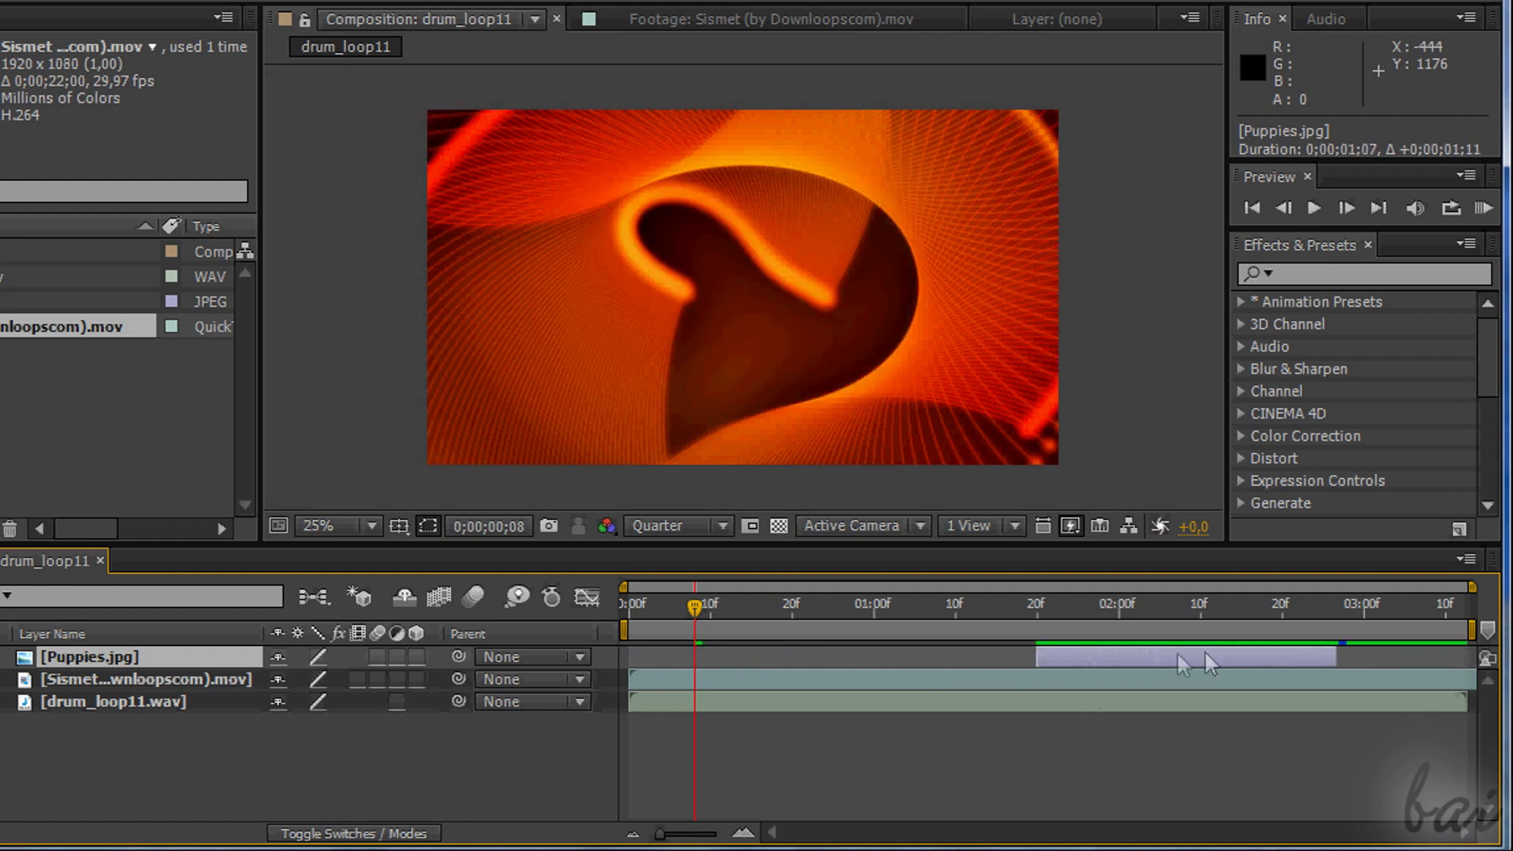
{"action": "left_click_drag", "start_coordinate": [1204, 654], "coordinate": [799, 674]}
{"action": "left_click_drag", "start_coordinate": [924, 657], "coordinate": [939, 658]}
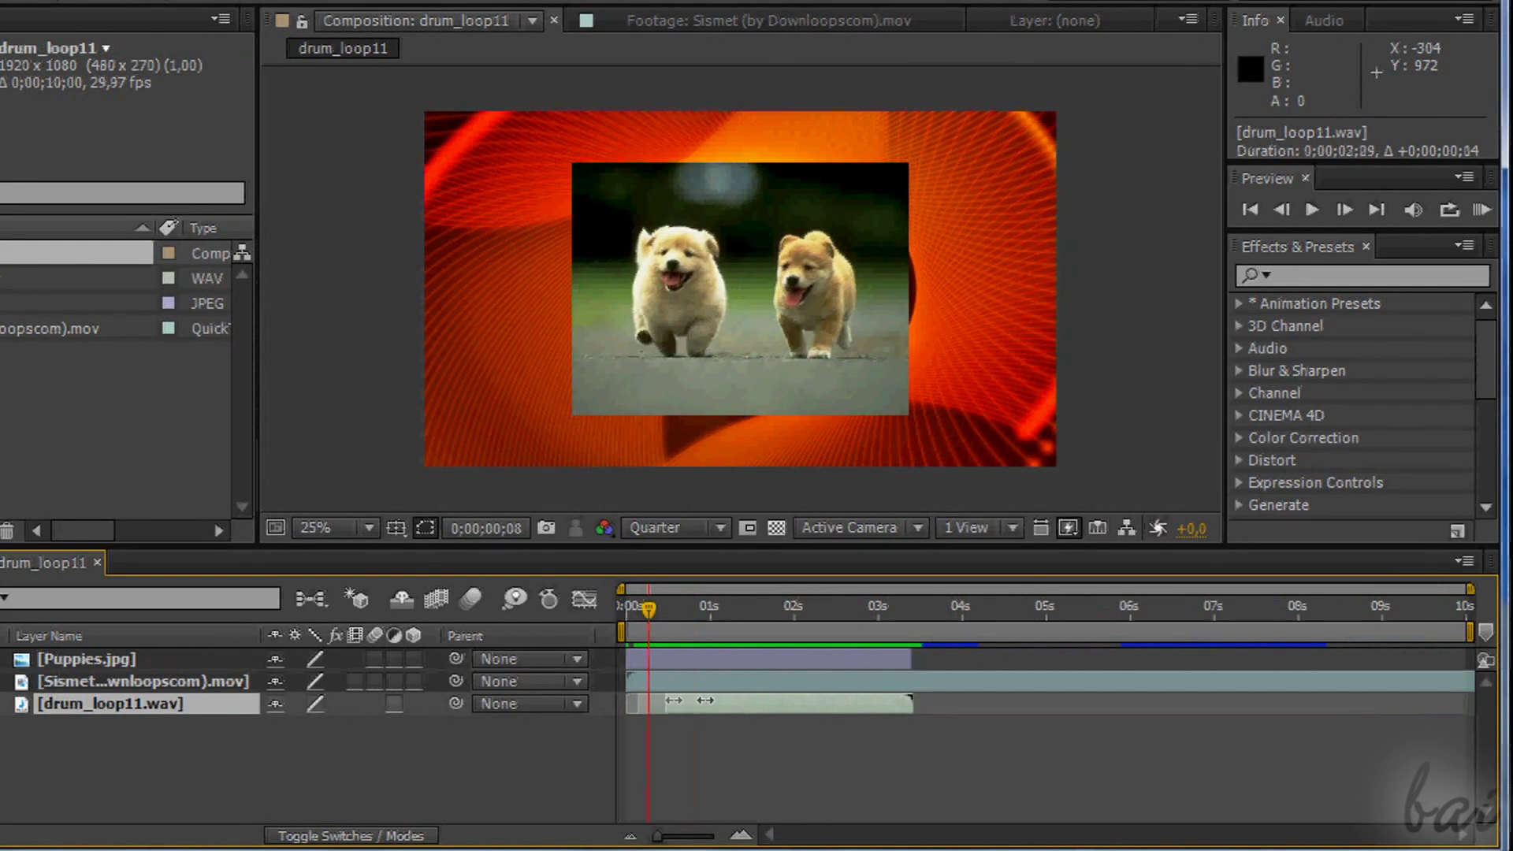
{"action": "left_click_drag", "start_coordinate": [673, 701], "coordinate": [634, 701]}
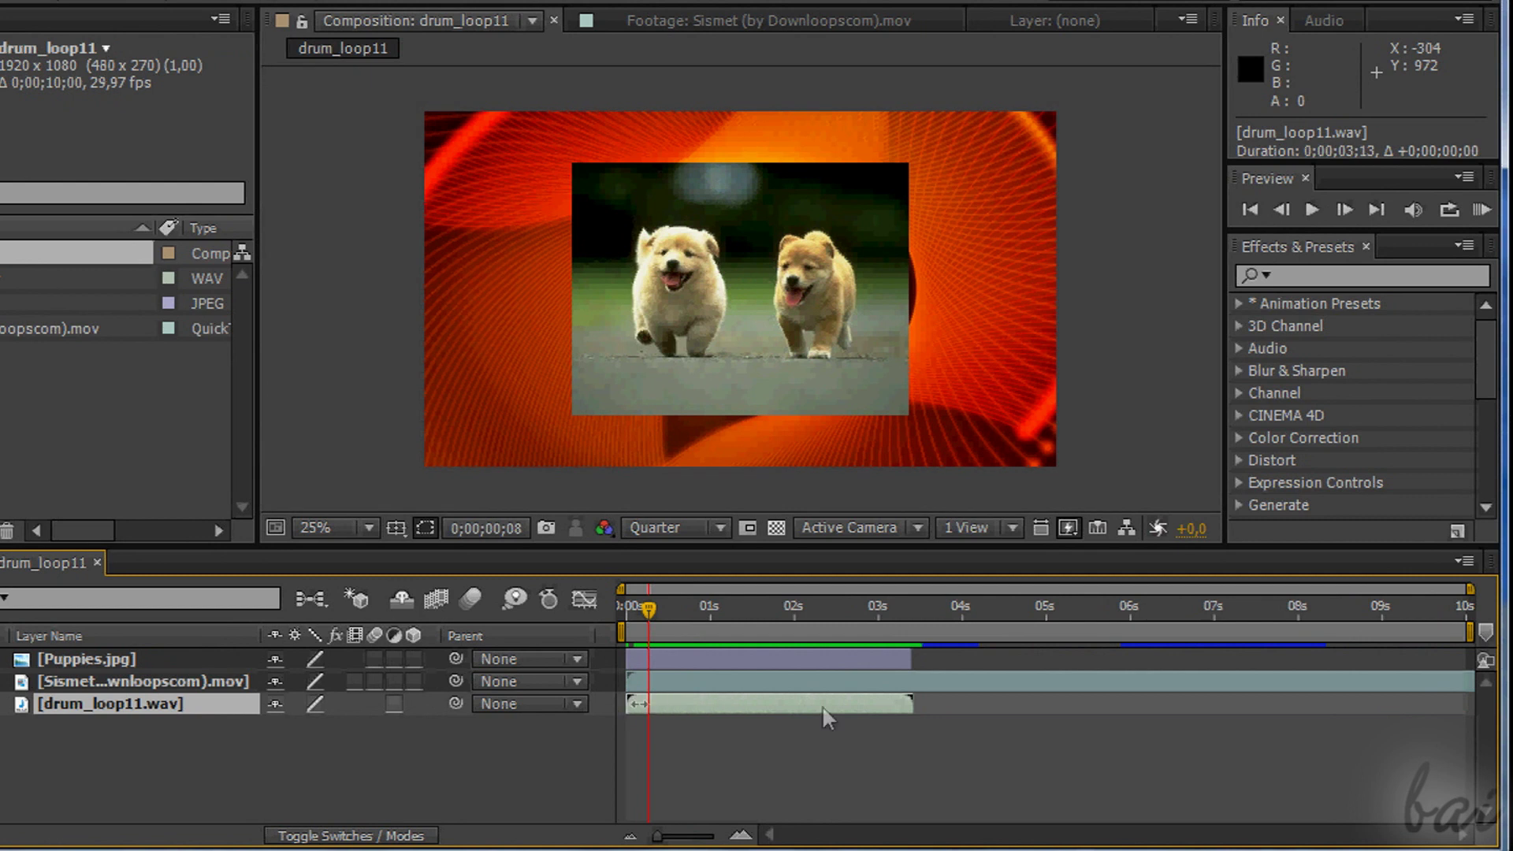
{"action": "left_click_drag", "start_coordinate": [911, 712], "coordinate": [880, 711]}
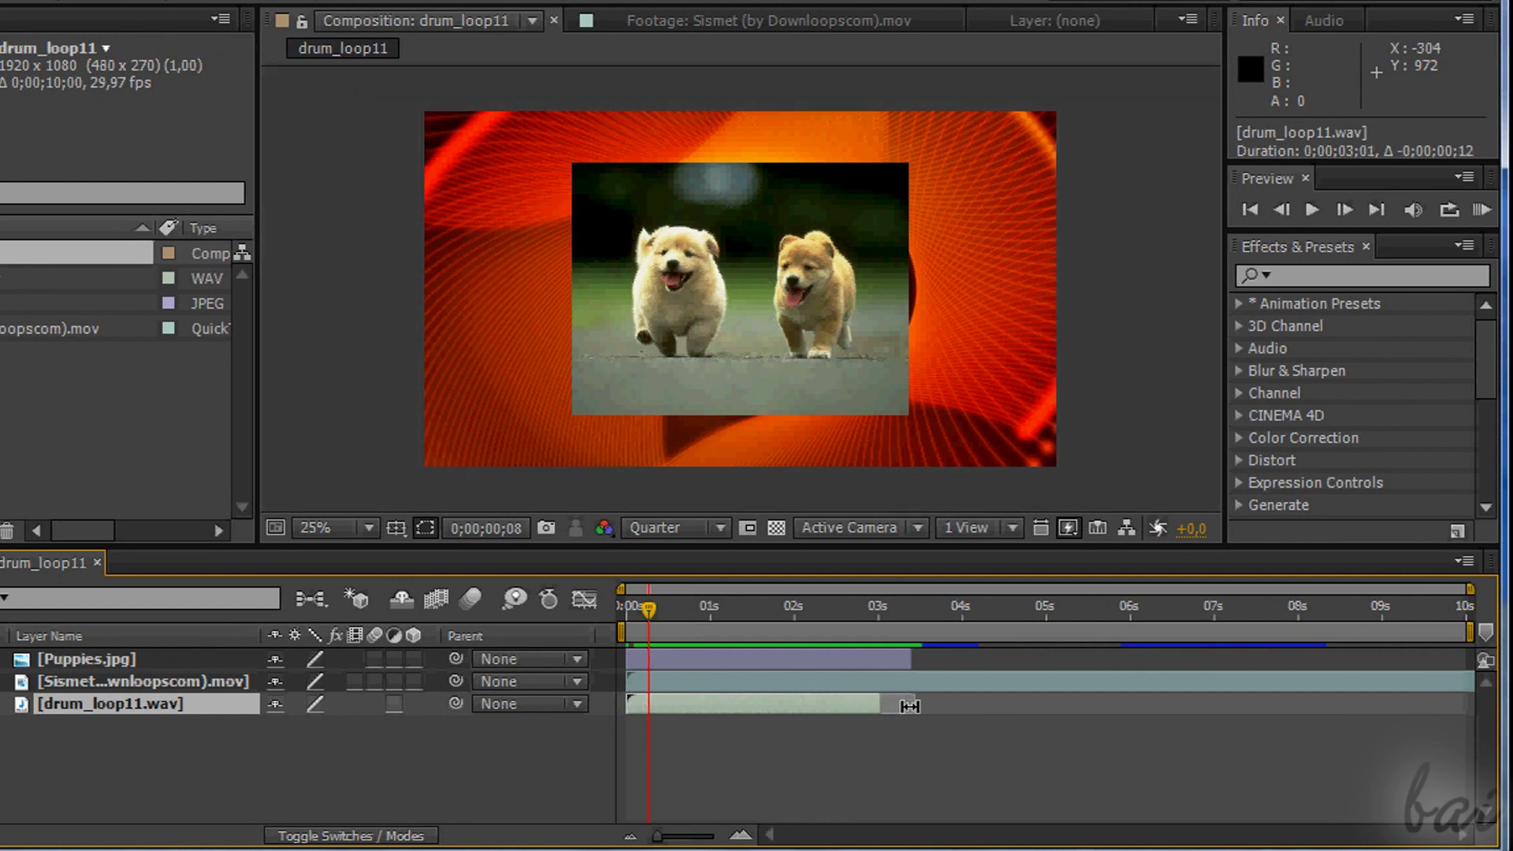
{"action": "left_click_drag", "start_coordinate": [912, 704], "coordinate": [1000, 716]}
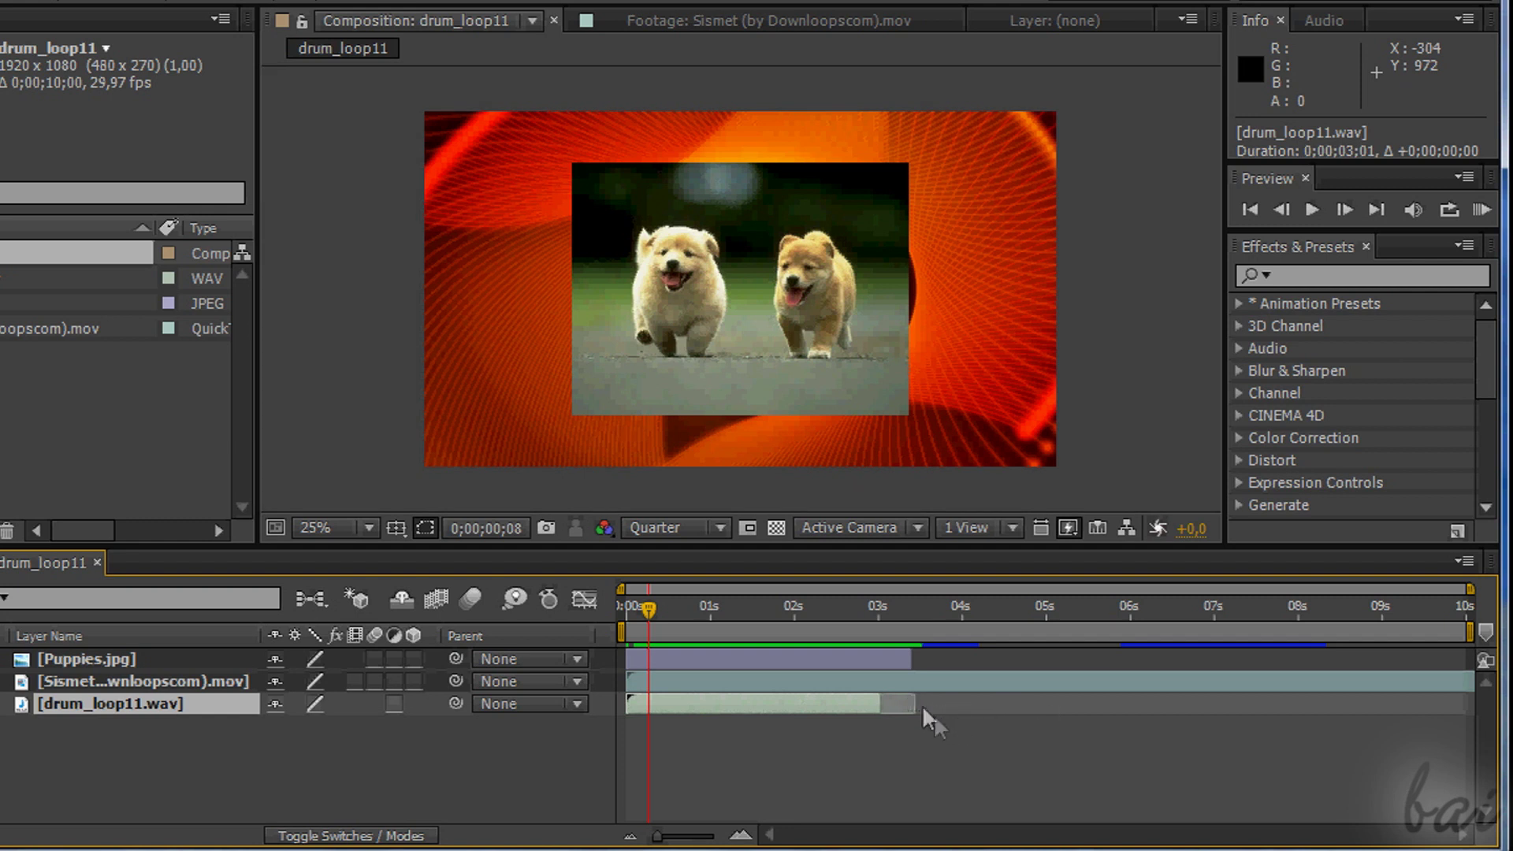
- Loop drum_loop11.wav twice via Interpret Footage and stretch its layer to 0;00;06;26
{"action": "left_click_drag", "start_coordinate": [882, 699], "coordinate": [930, 710]}
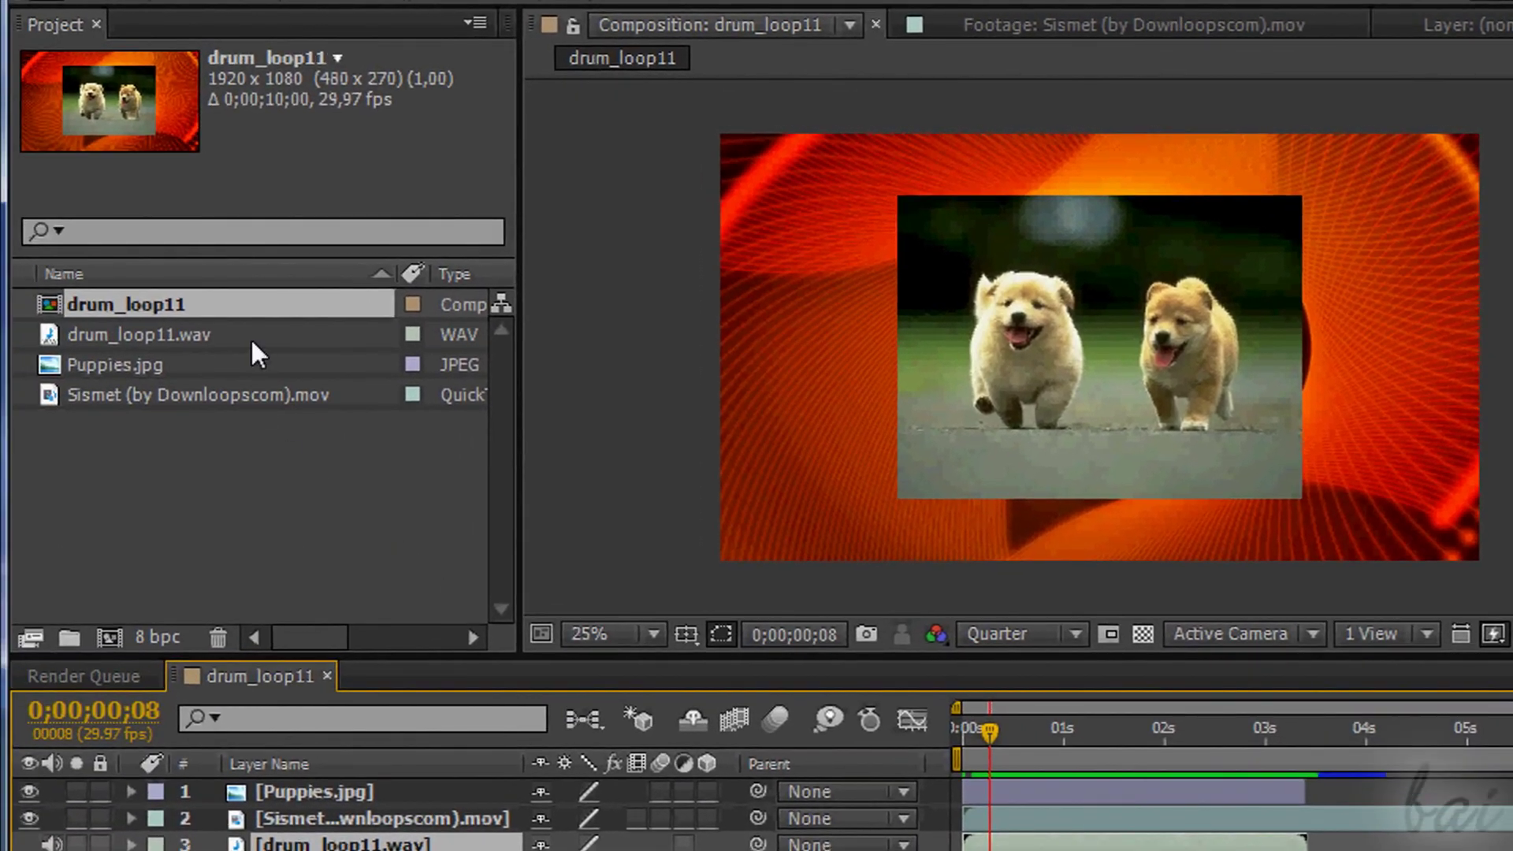
{"action": "left_click", "coordinate": [241, 337]}
{"action": "right_click", "coordinate": [240, 337]}
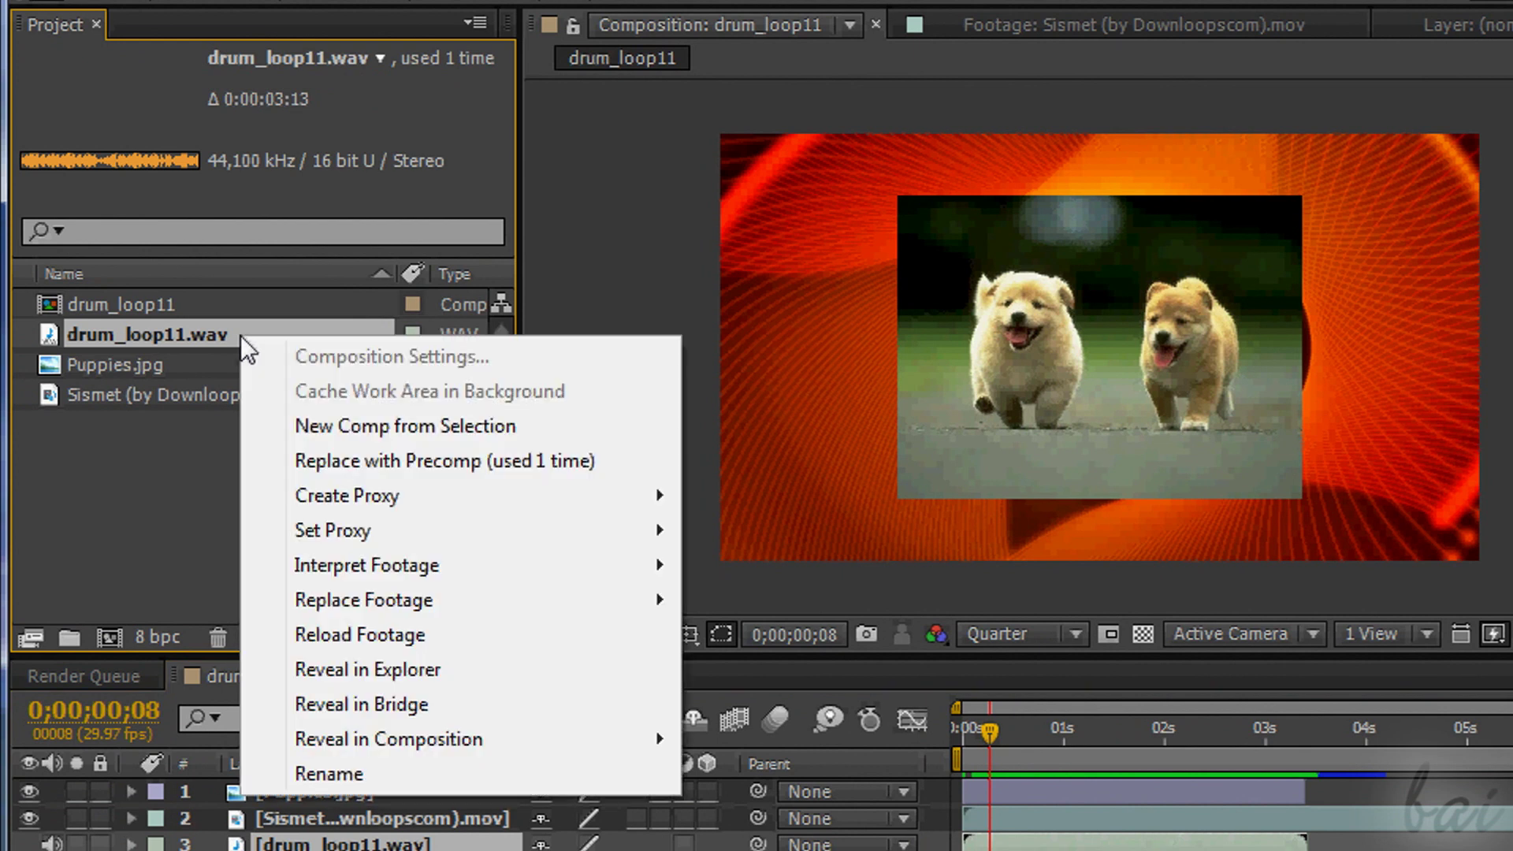
{"action": "mouse_move", "coordinate": [381, 565]}
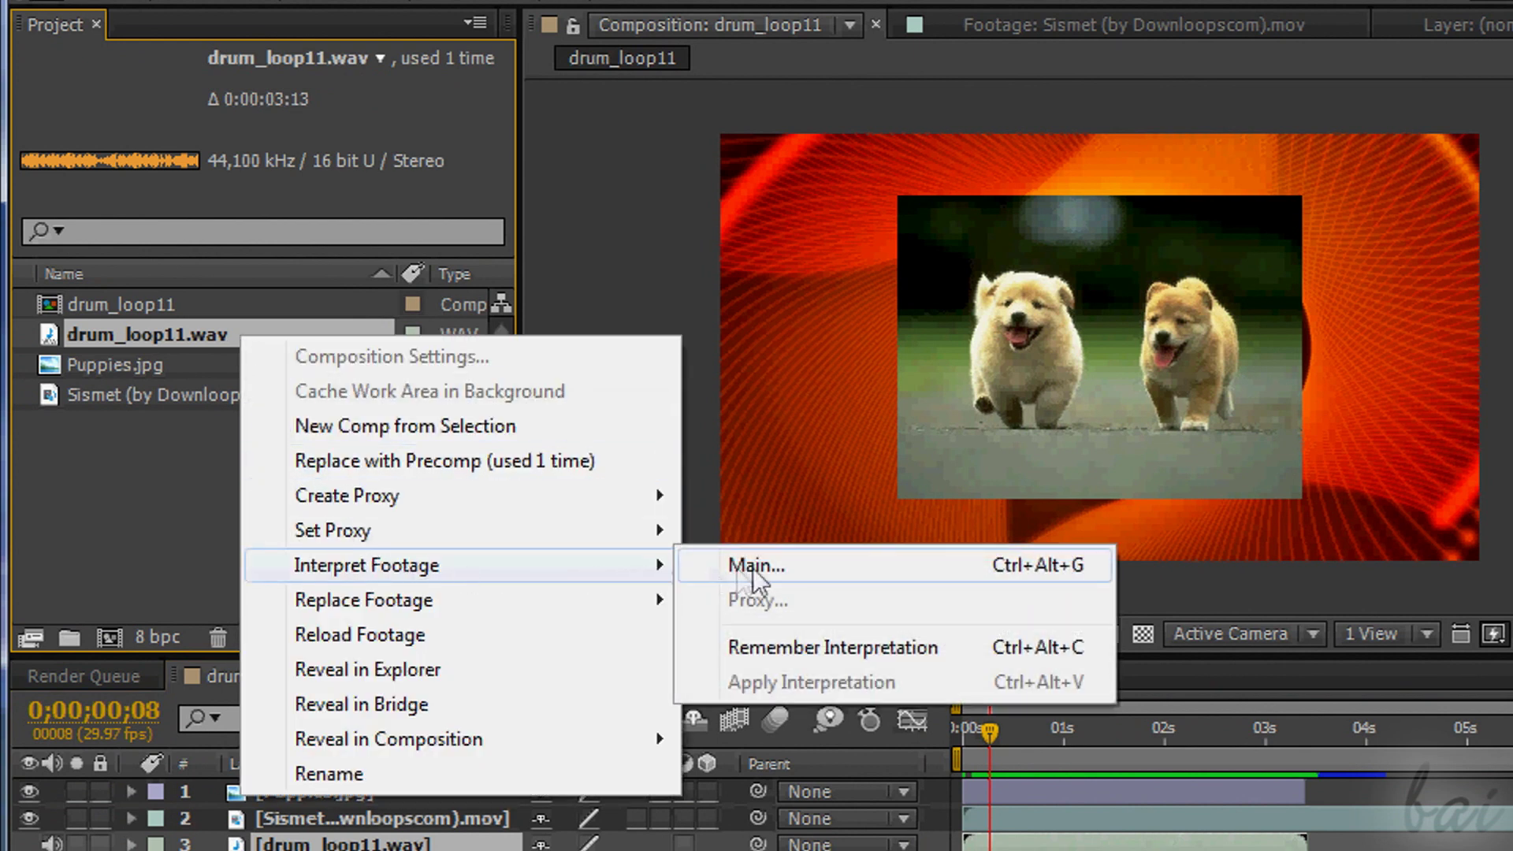
{"action": "left_click", "coordinate": [796, 565]}
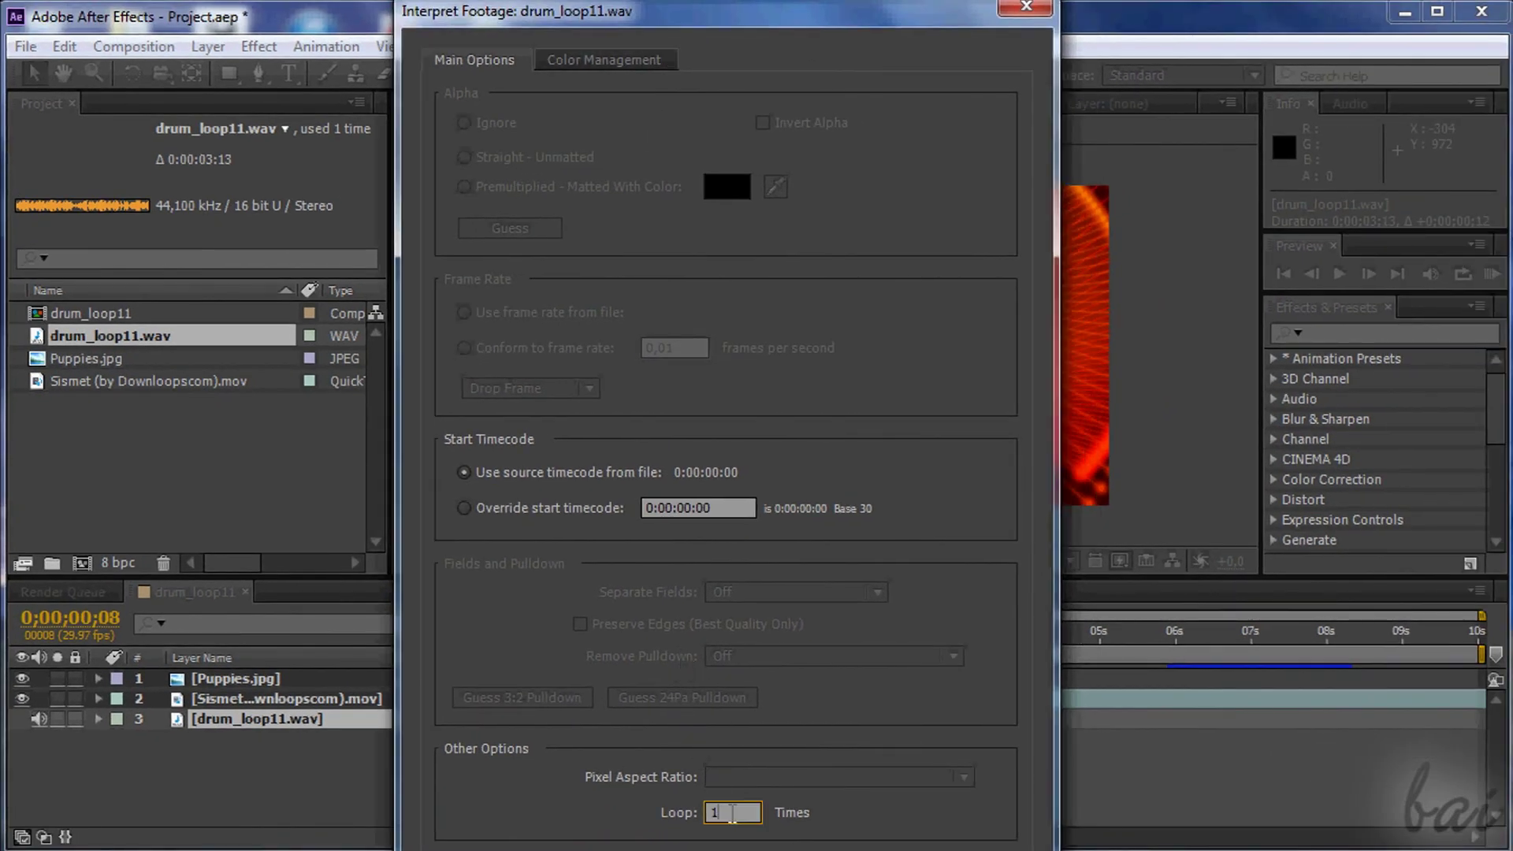
{"action": "type", "text": "3"}
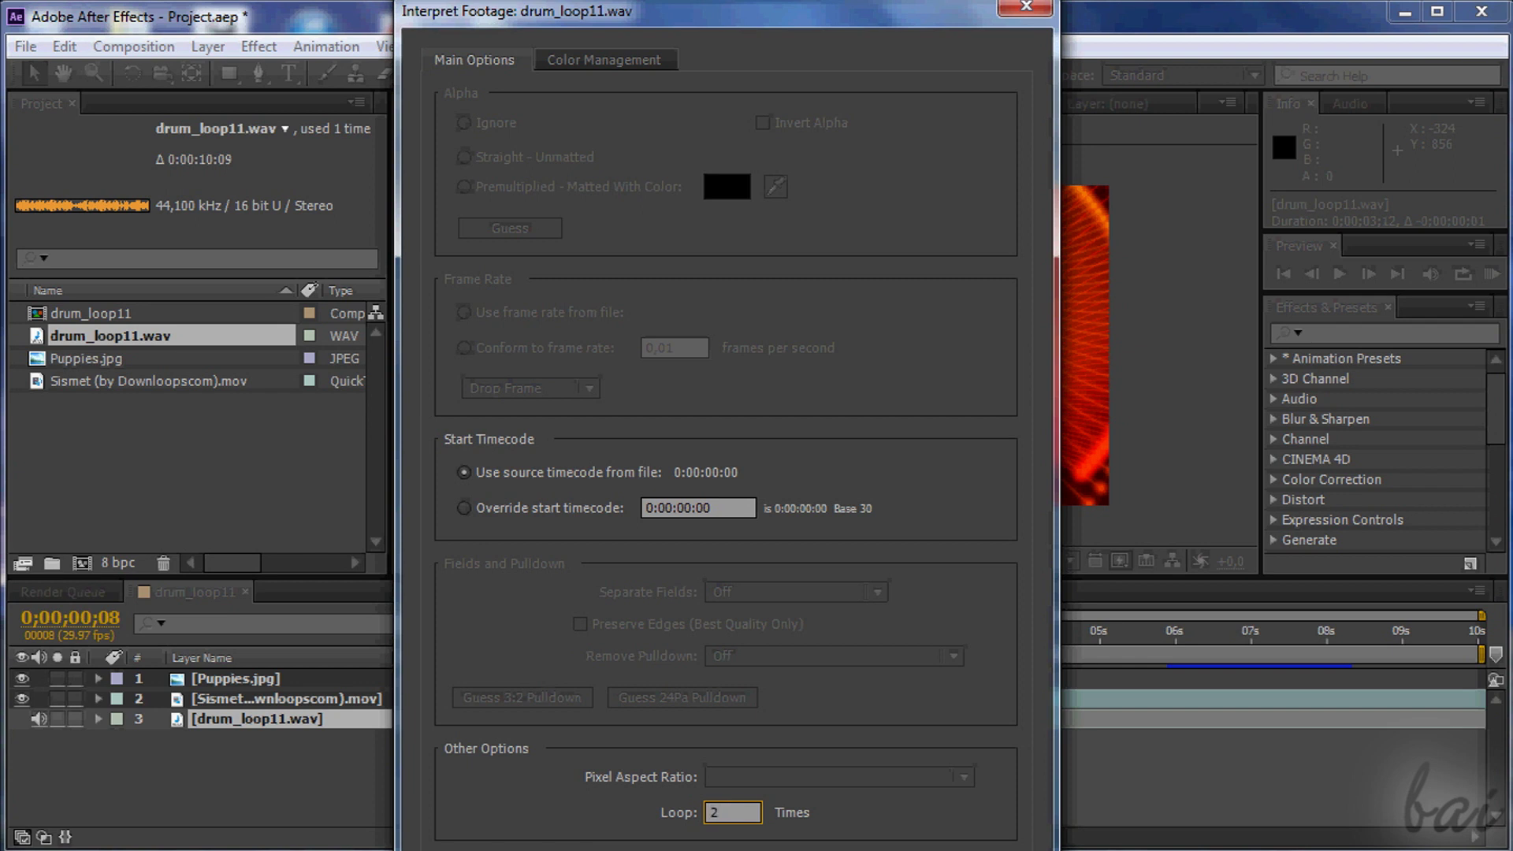
{"action": "key", "text": "Return"}
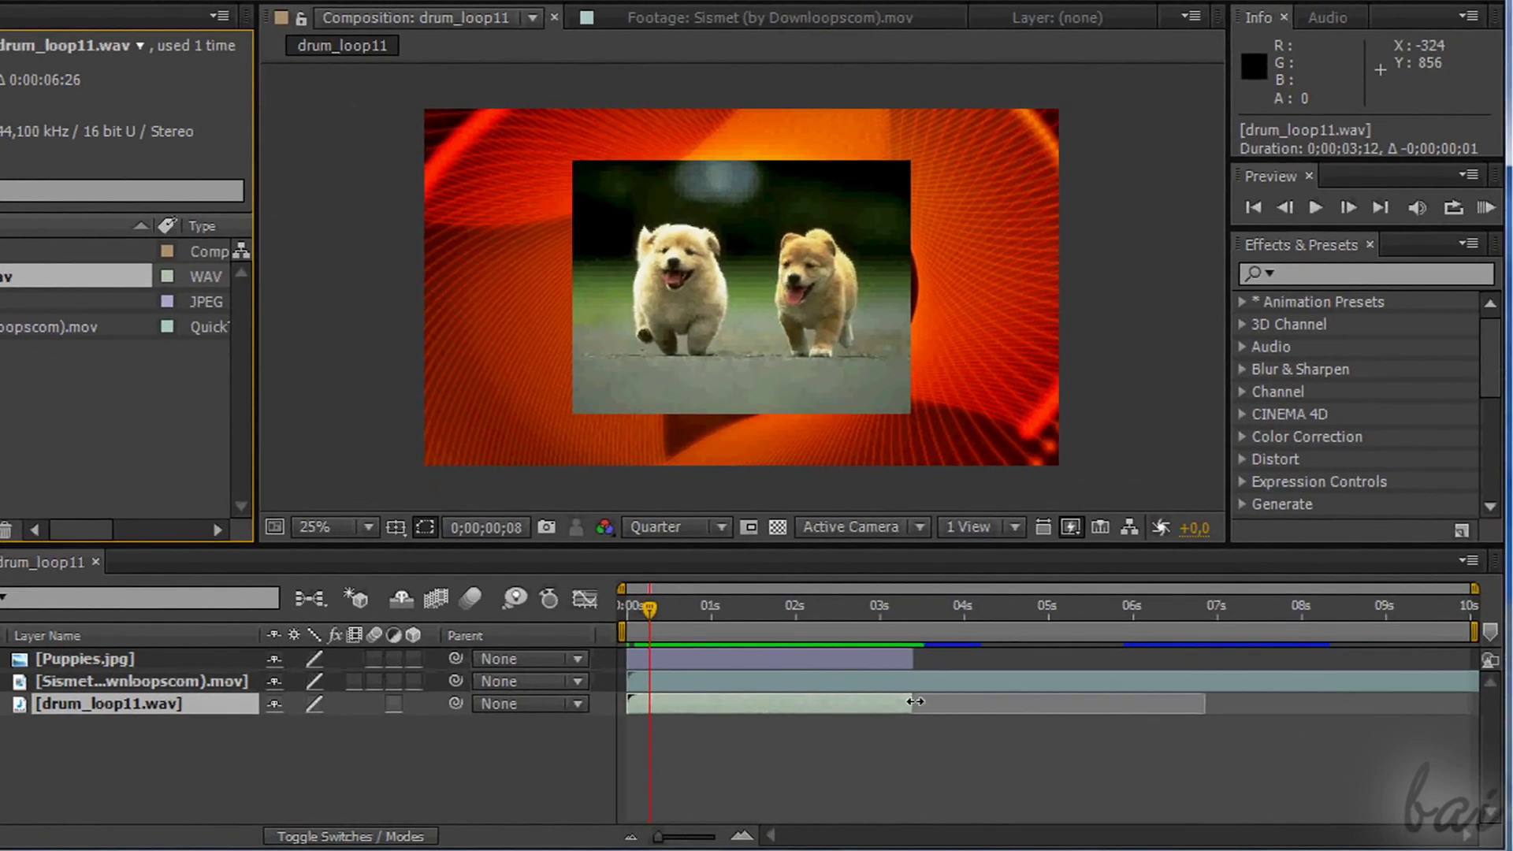
{"action": "left_click_drag", "start_coordinate": [1016, 707], "coordinate": [1203, 705]}
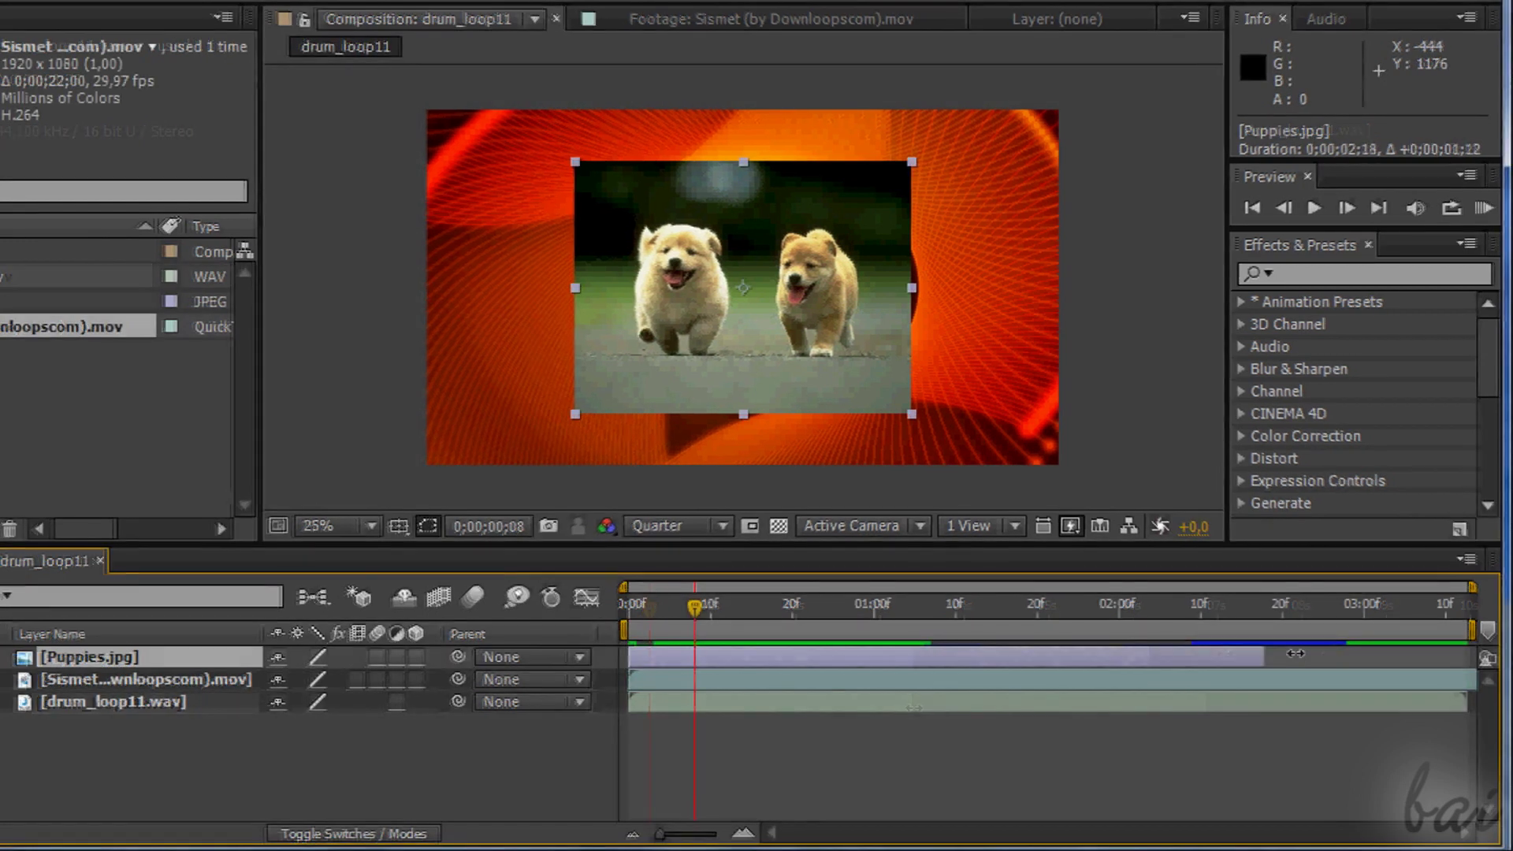
- Stretch Puppies.jpg, set drum_loop11's duration to 0;00;10;00, and fit the timeline to it
{"action": "left_click_drag", "start_coordinate": [914, 656], "coordinate": [1452, 653]}
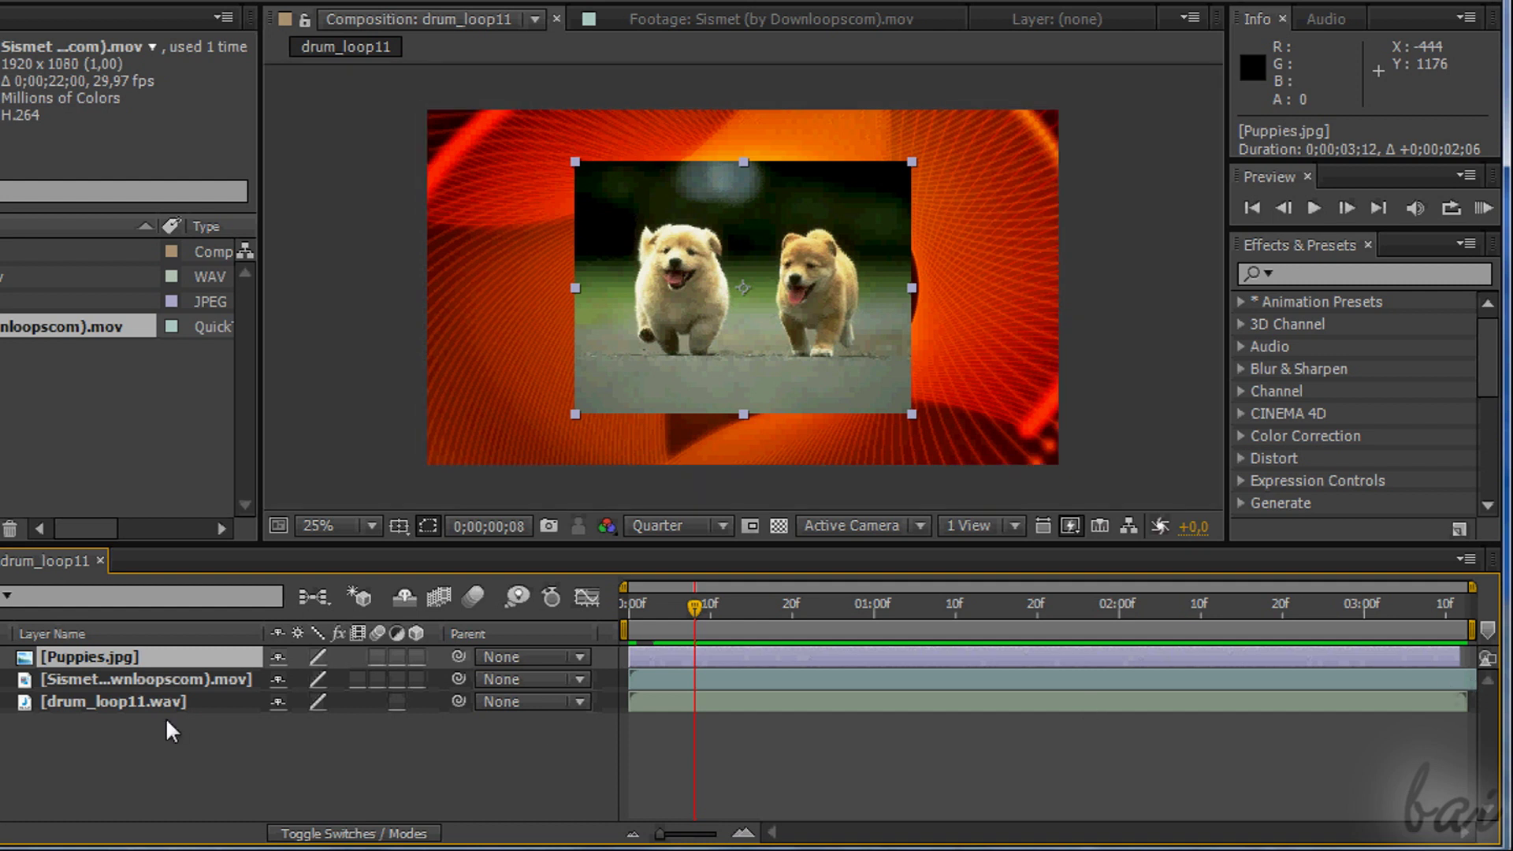
{"action": "left_click", "coordinate": [126, 679]}
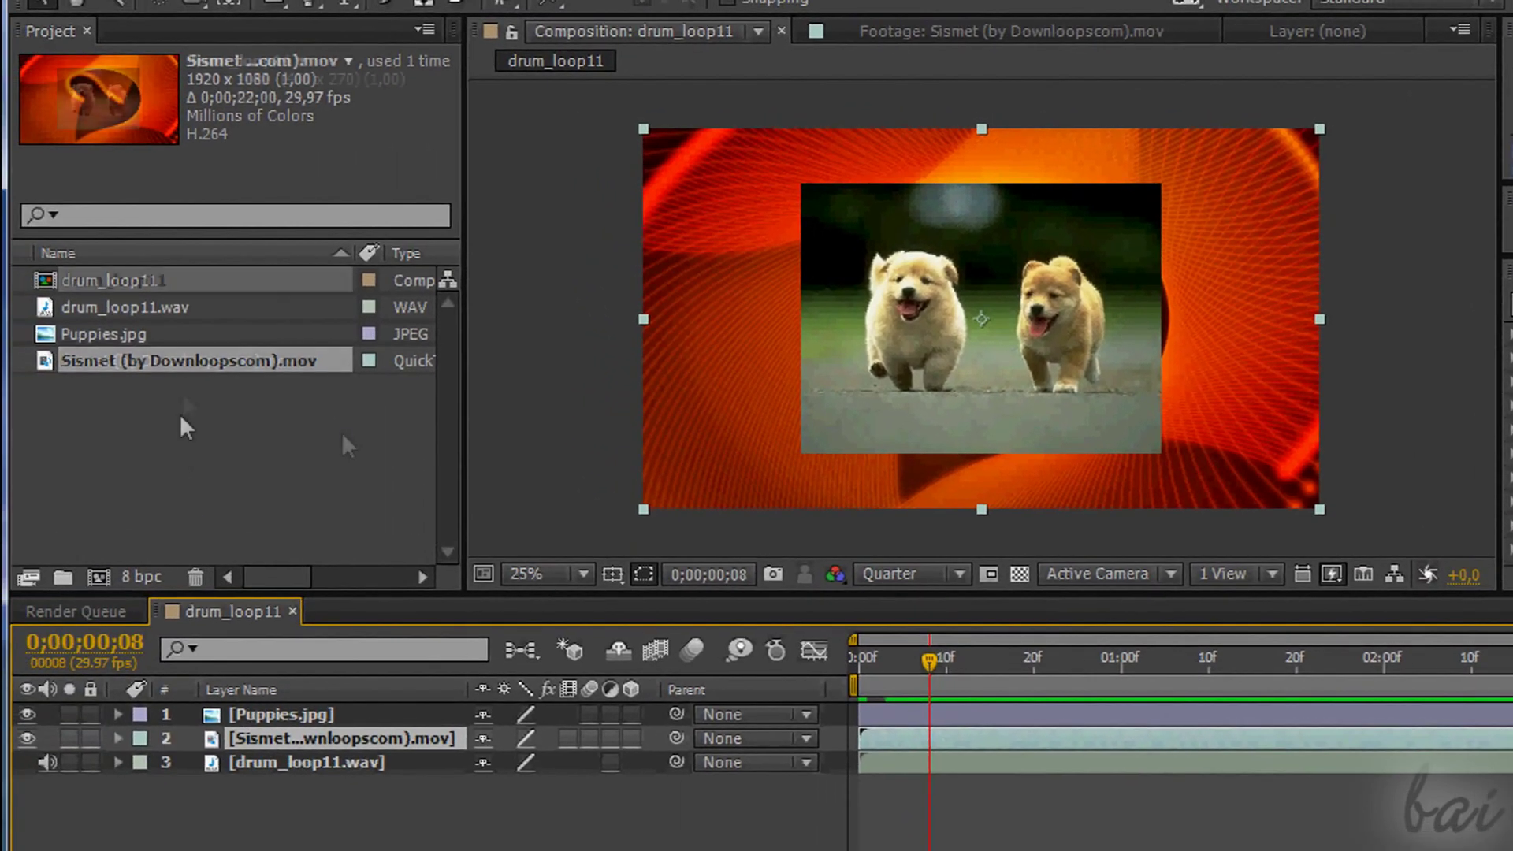
{"action": "left_click", "coordinate": [30, 260]}
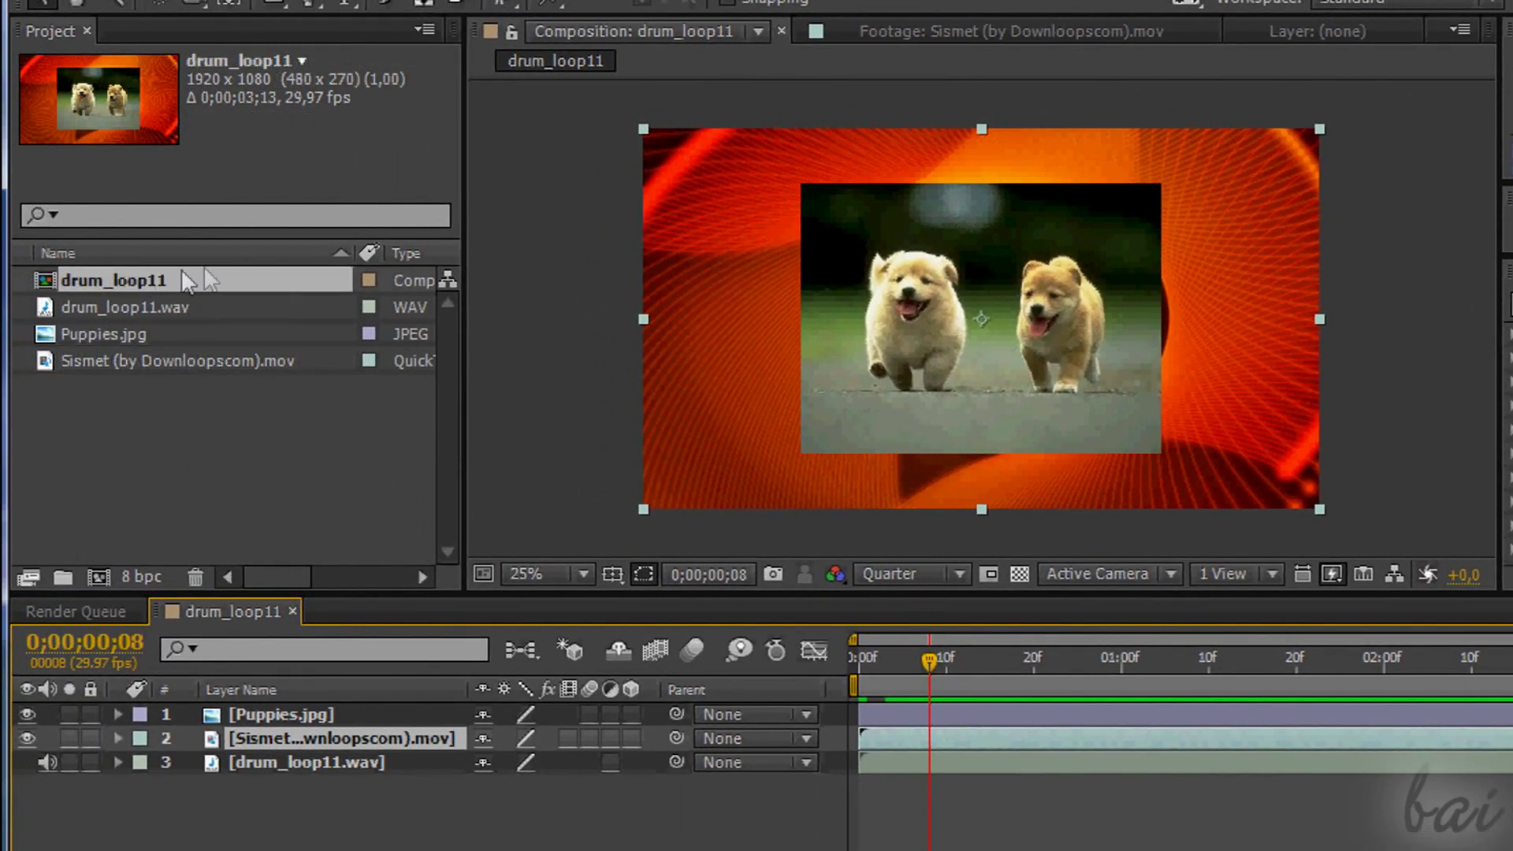
{"action": "right_click", "coordinate": [112, 280]}
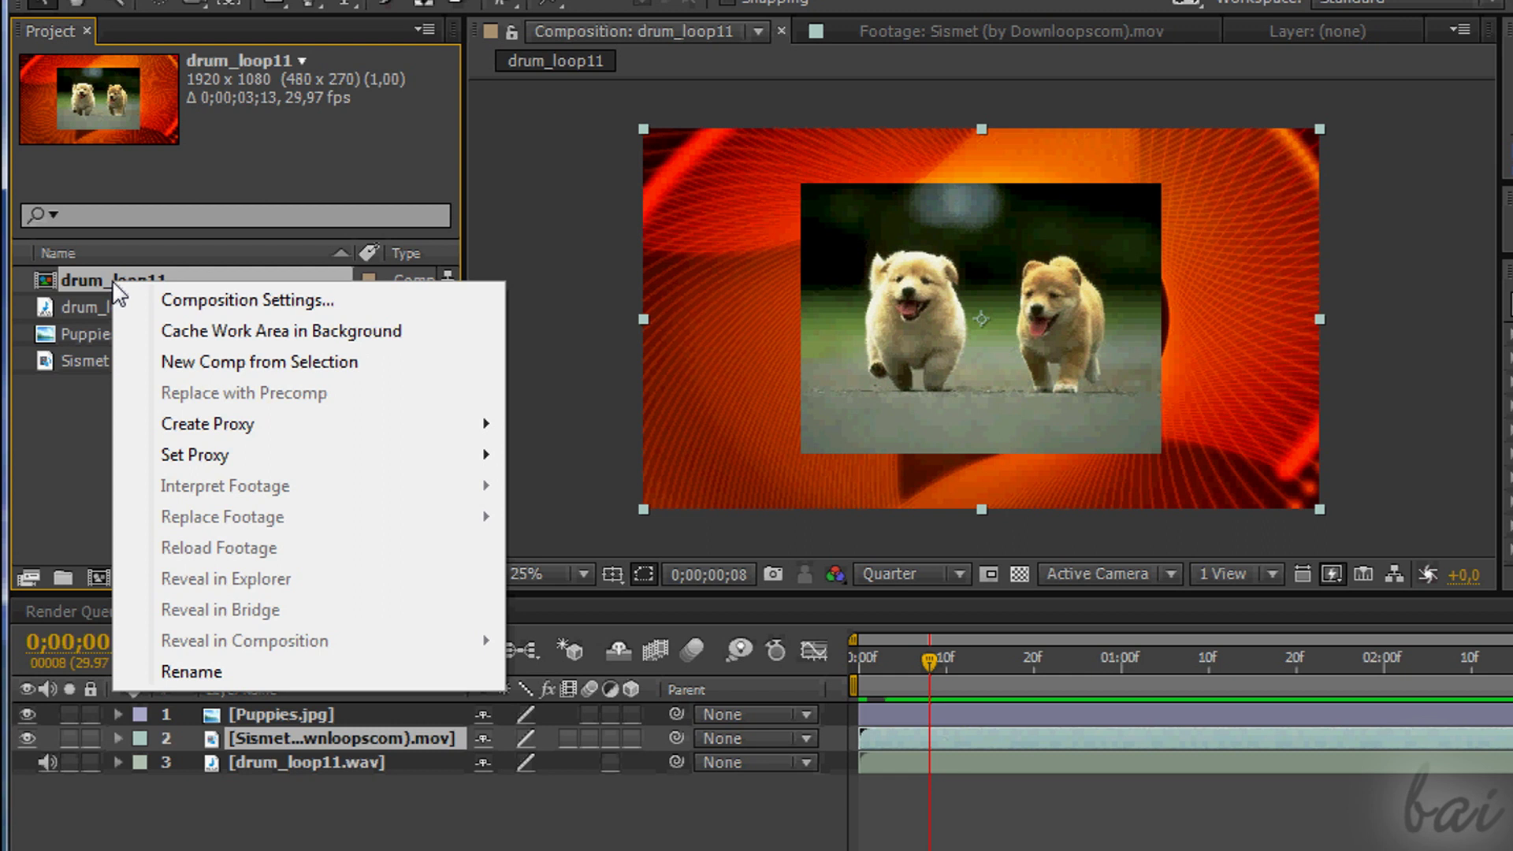
{"action": "left_click", "coordinate": [339, 305]}
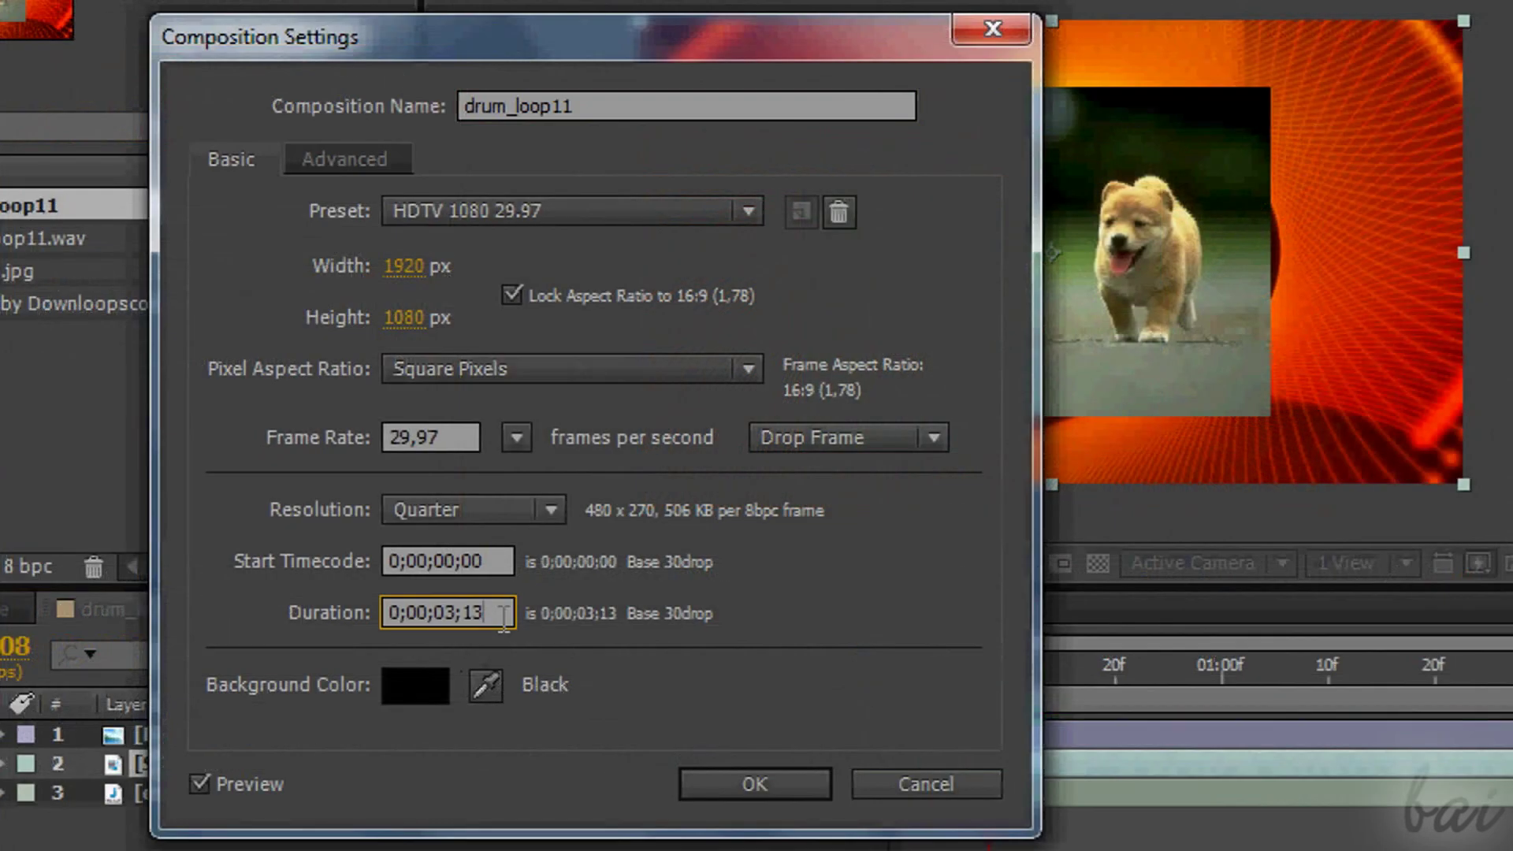
{"action": "left_click_drag", "start_coordinate": [482, 613], "coordinate": [375, 619]}
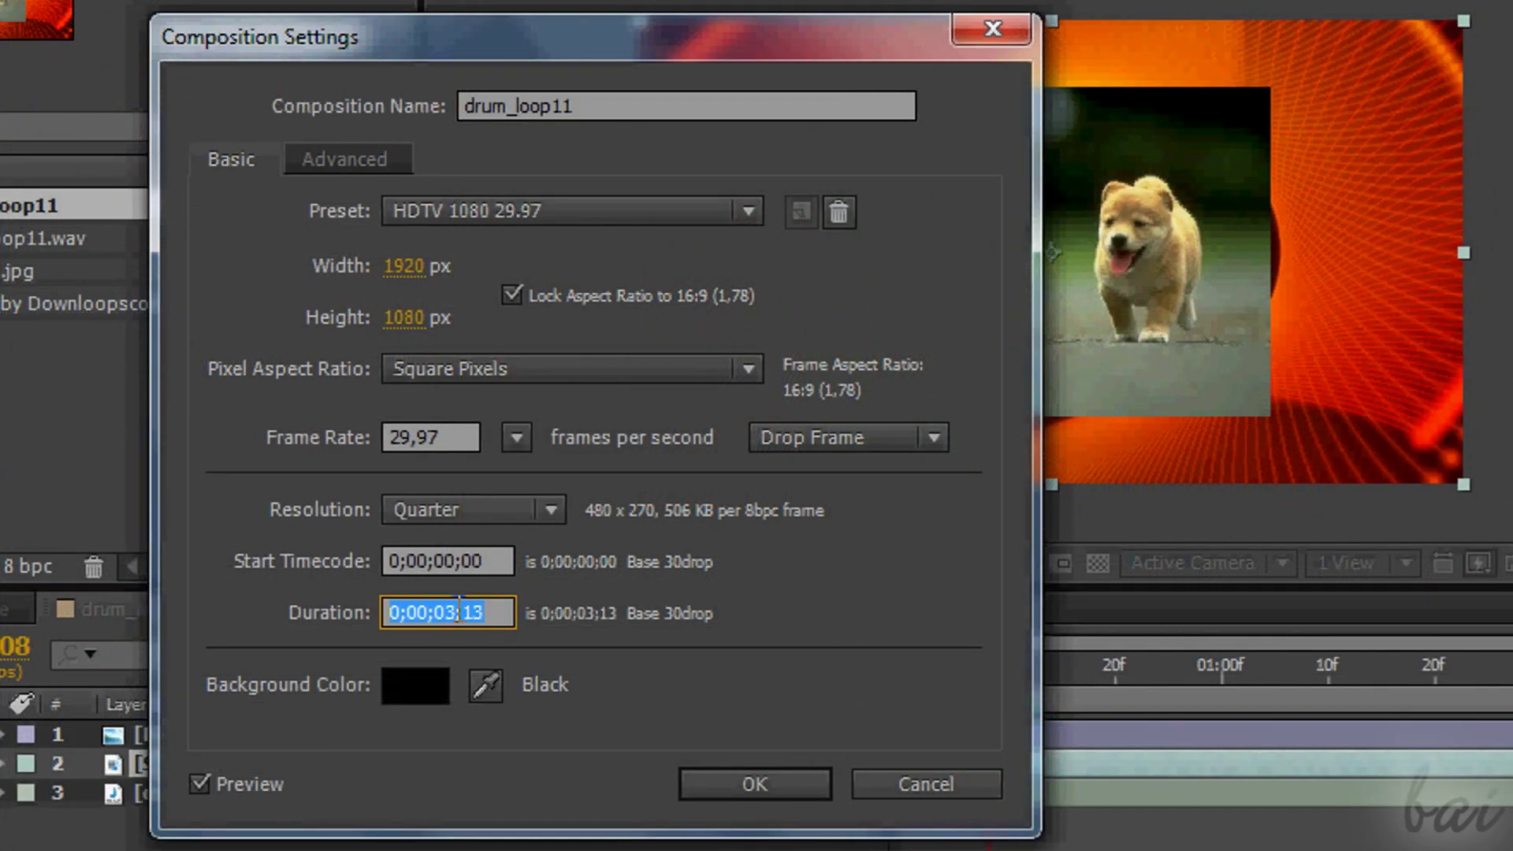
{"action": "type", "text": "1000"}
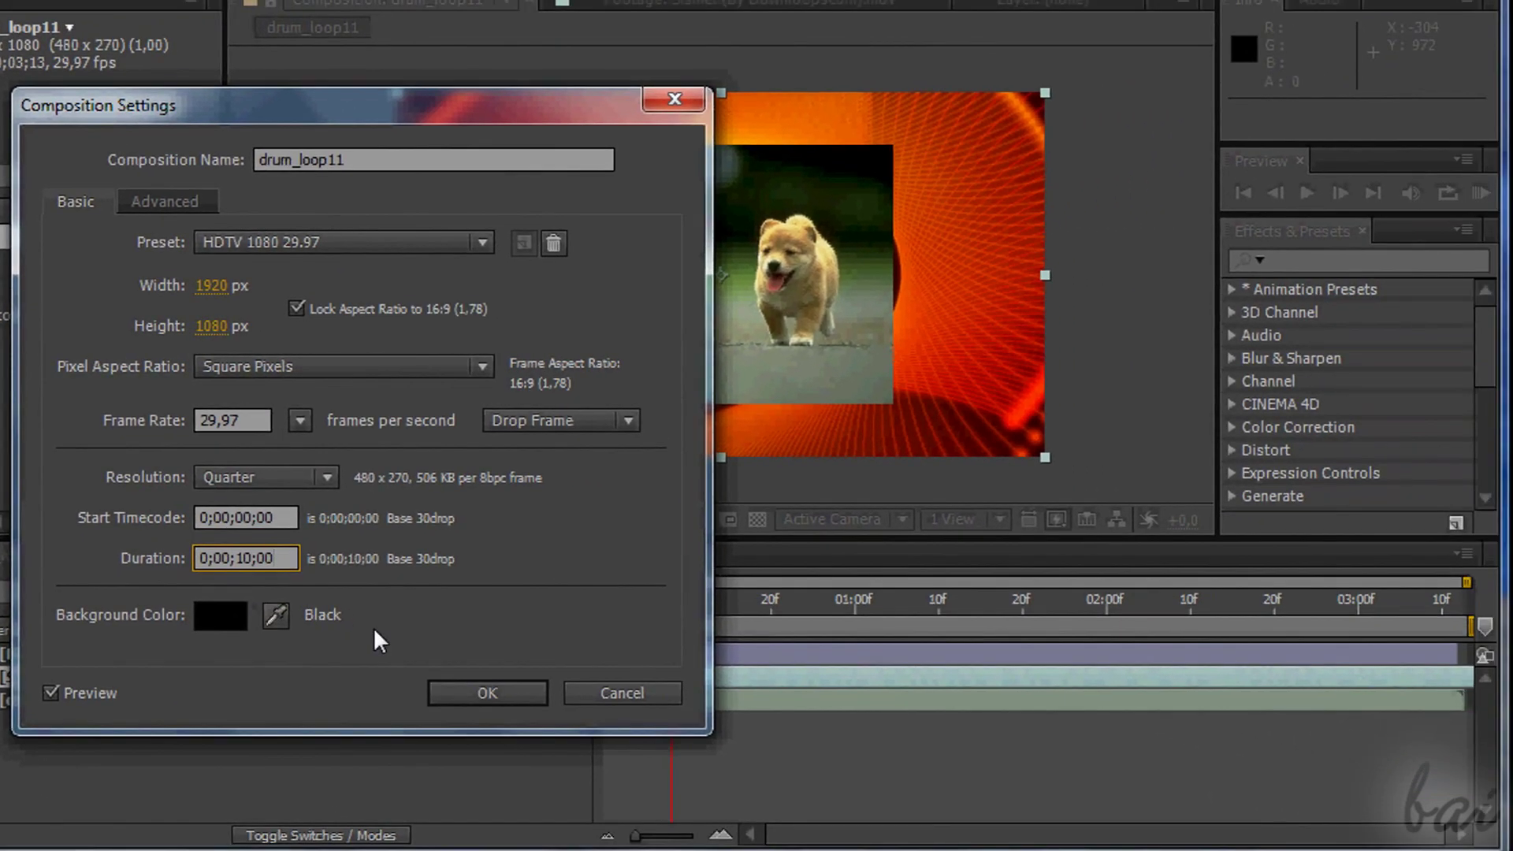
{"action": "left_click", "coordinate": [488, 695]}
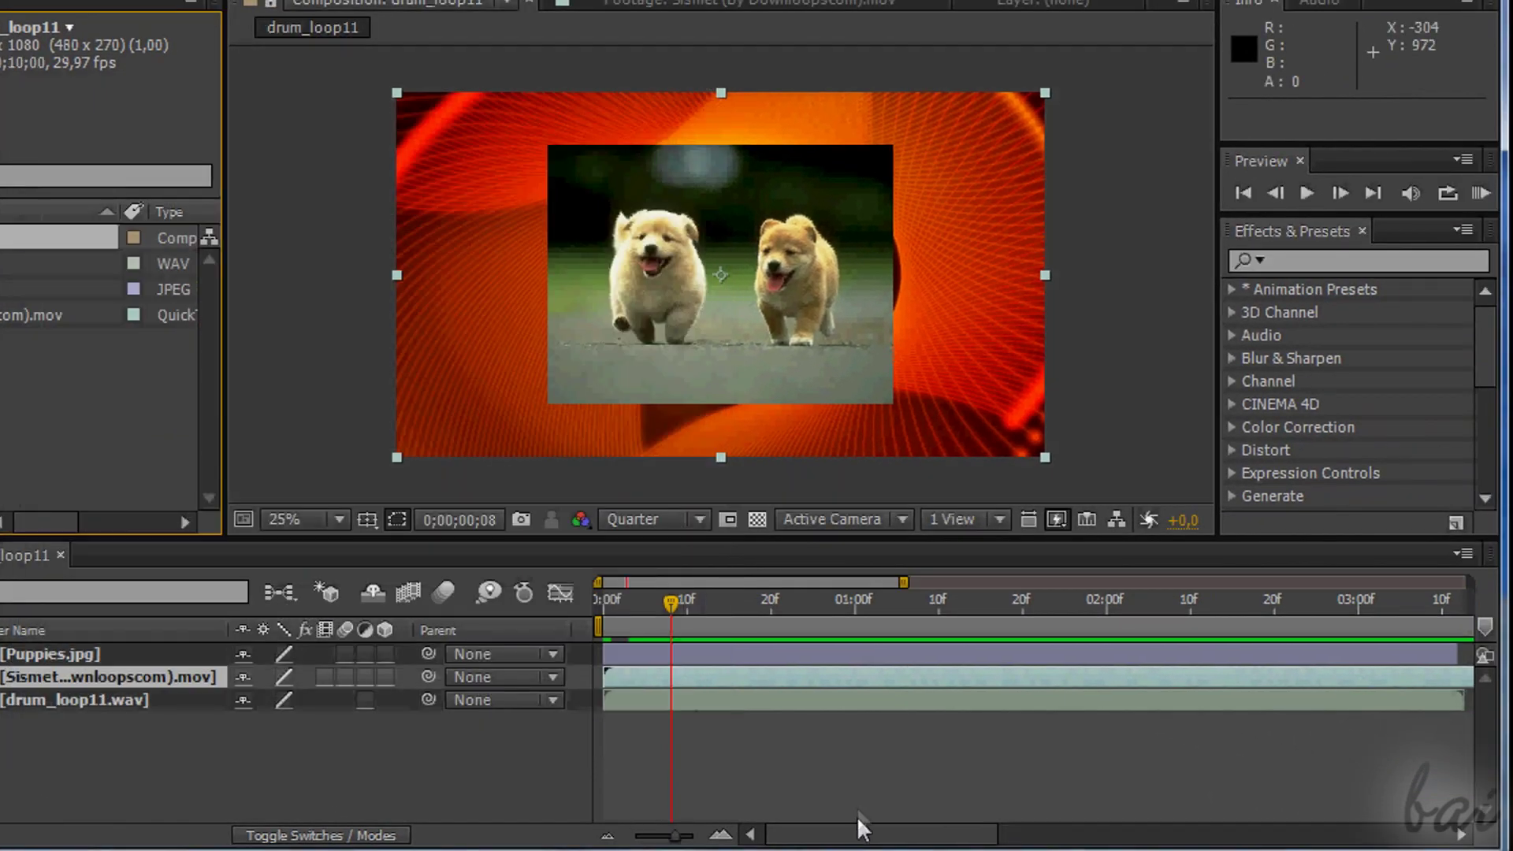
{"action": "left_click_drag", "start_coordinate": [860, 827], "coordinate": [1340, 840]}
{"action": "key", "text": ";"}
- Pull the work-area end back to just before 04s and slide the work area later
{"action": "left_click", "coordinate": [904, 704]}
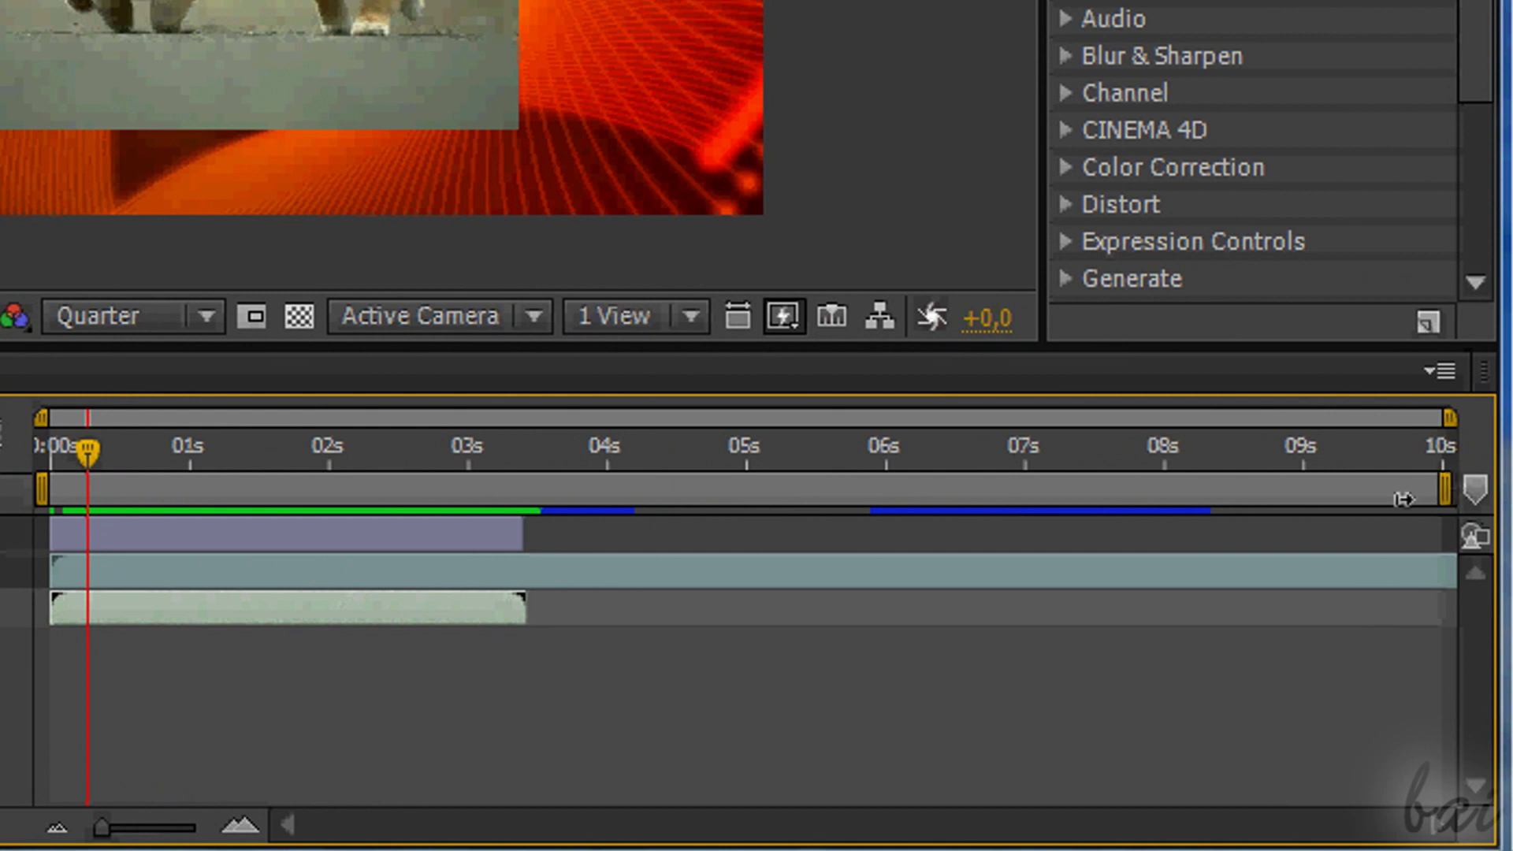
{"action": "left_click_drag", "start_coordinate": [1404, 499], "coordinate": [530, 497]}
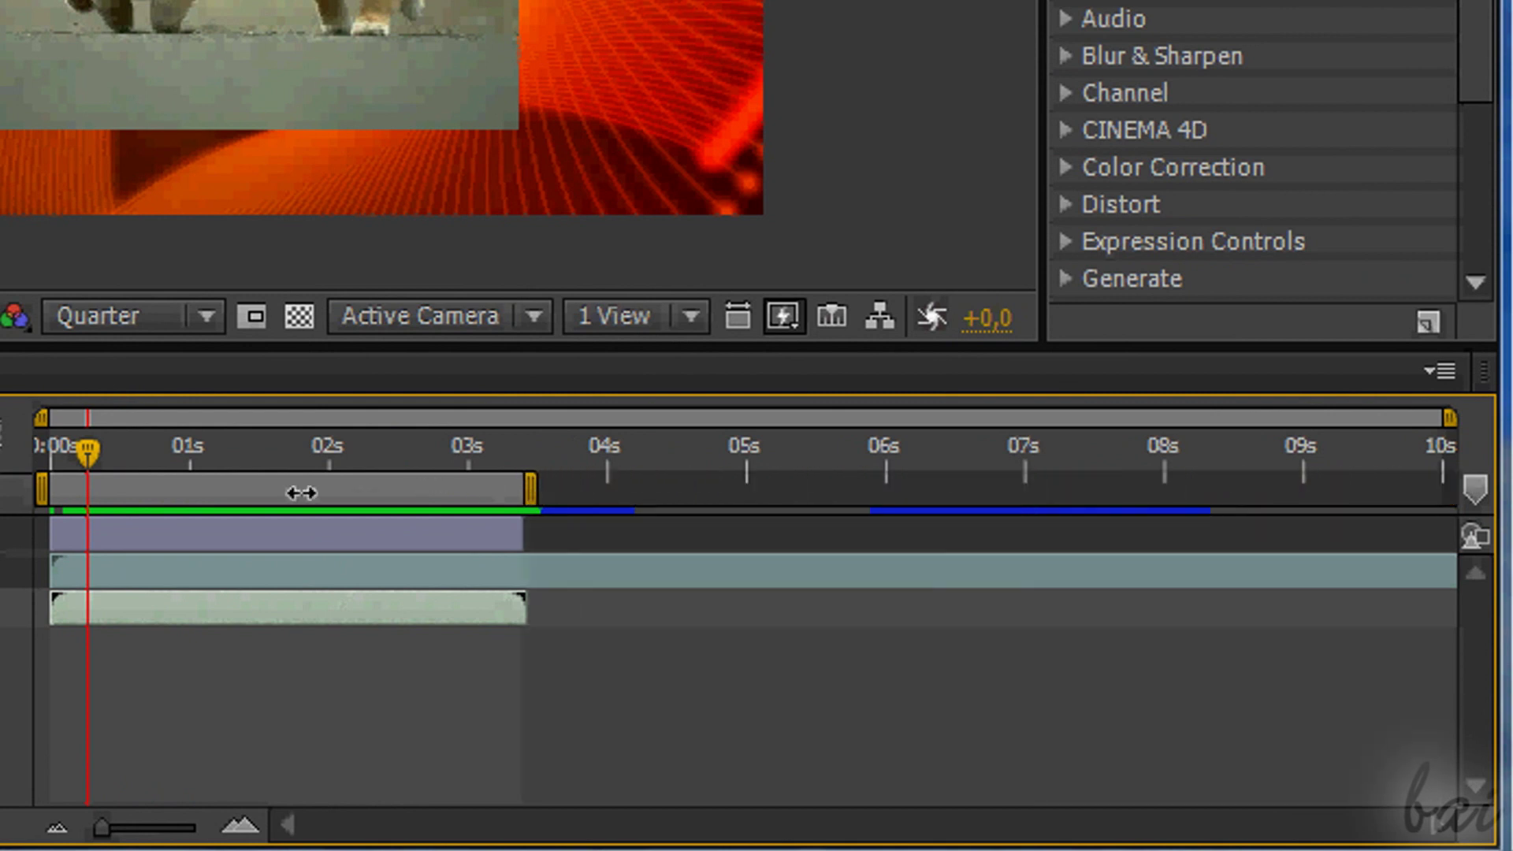
{"action": "left_click_drag", "start_coordinate": [298, 493], "coordinate": [361, 483]}
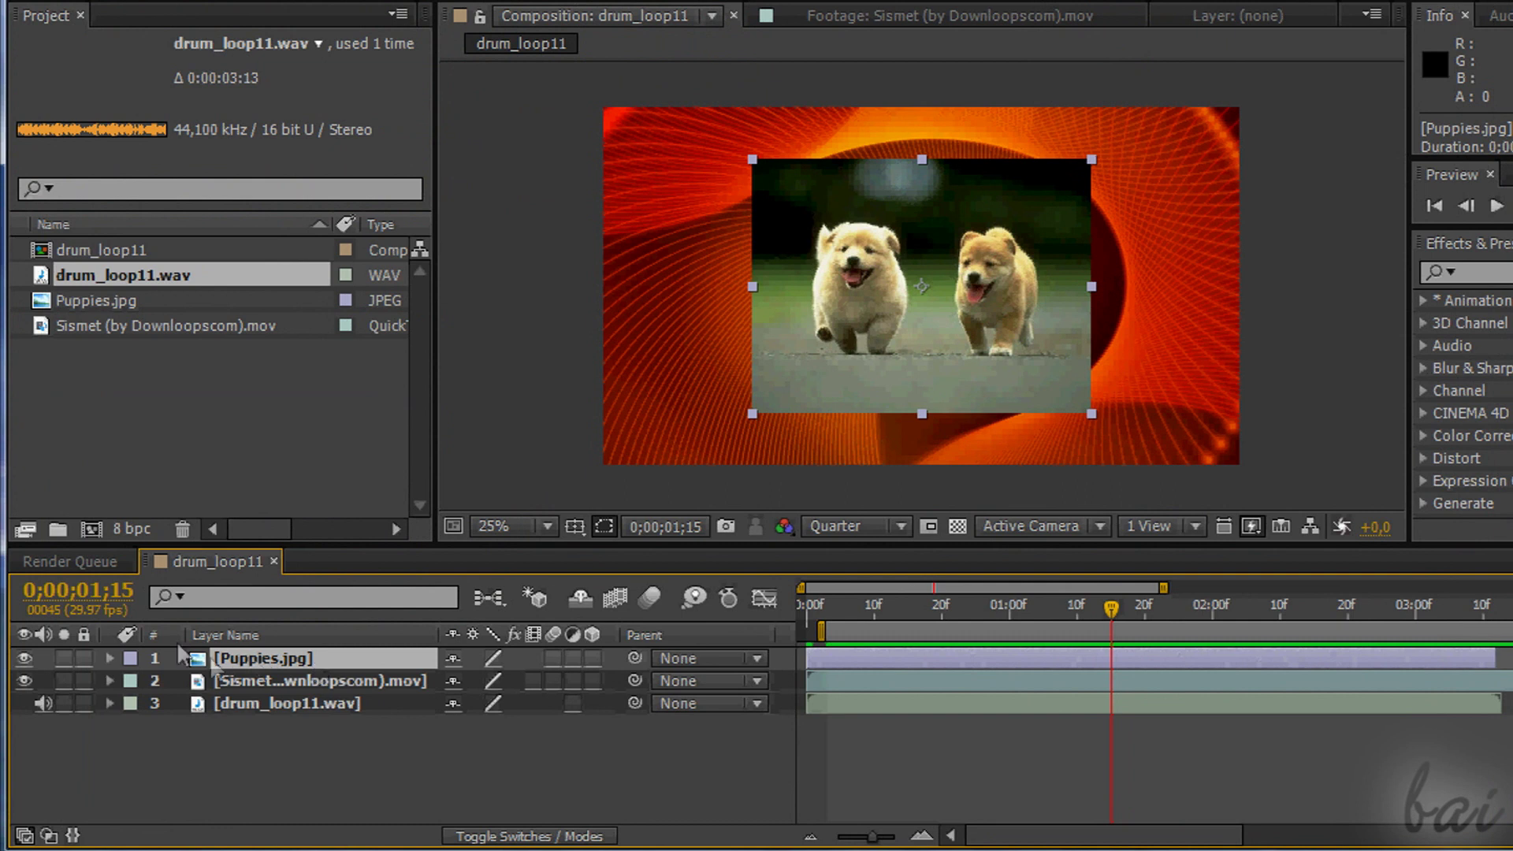
{"action": "key", "text": "ctrl+c"}
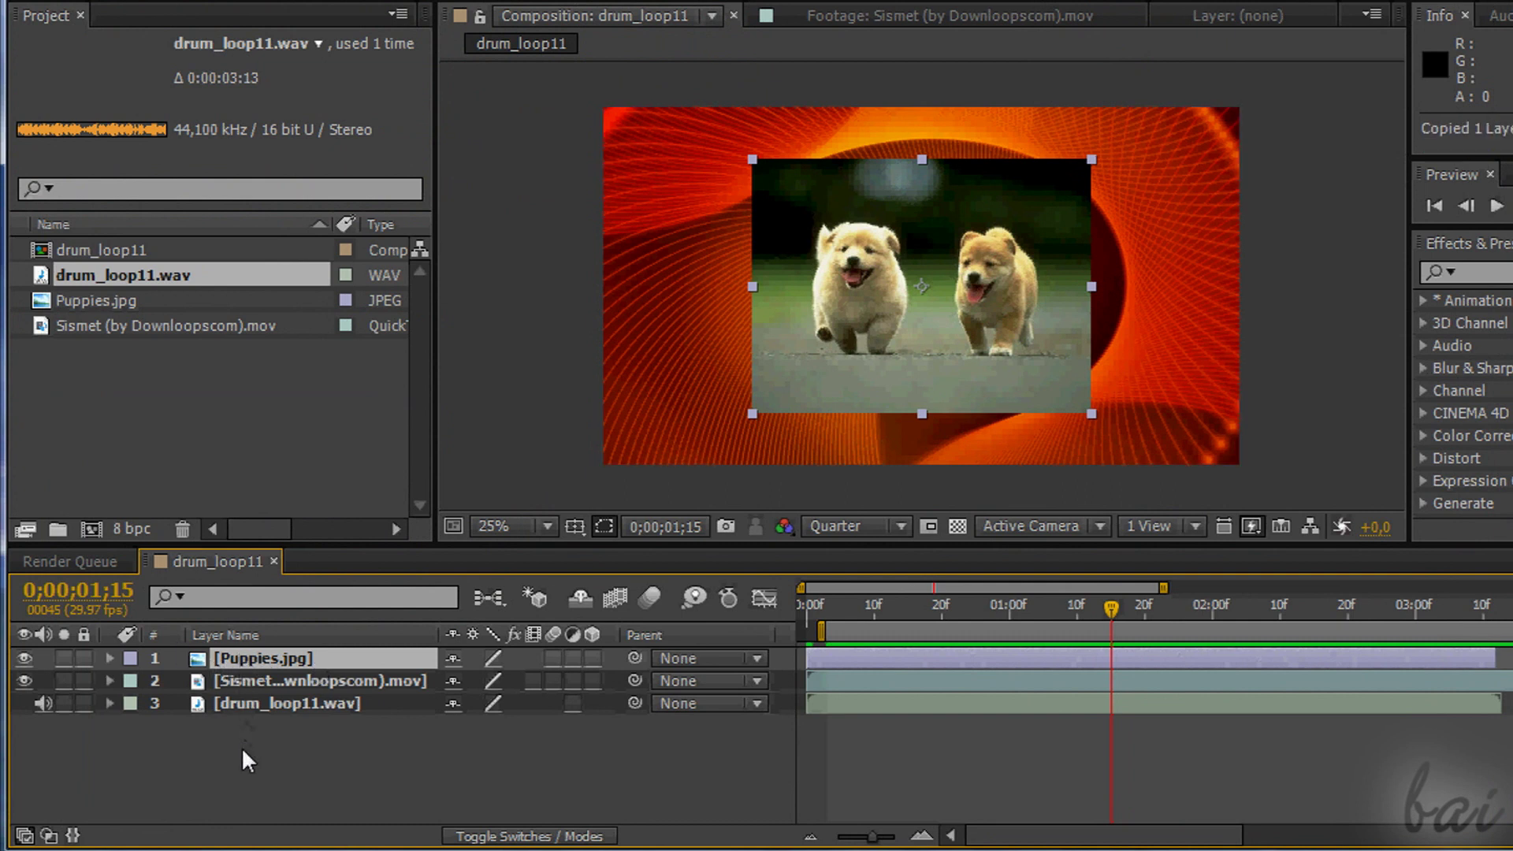
{"action": "key", "text": "ctrl+v"}
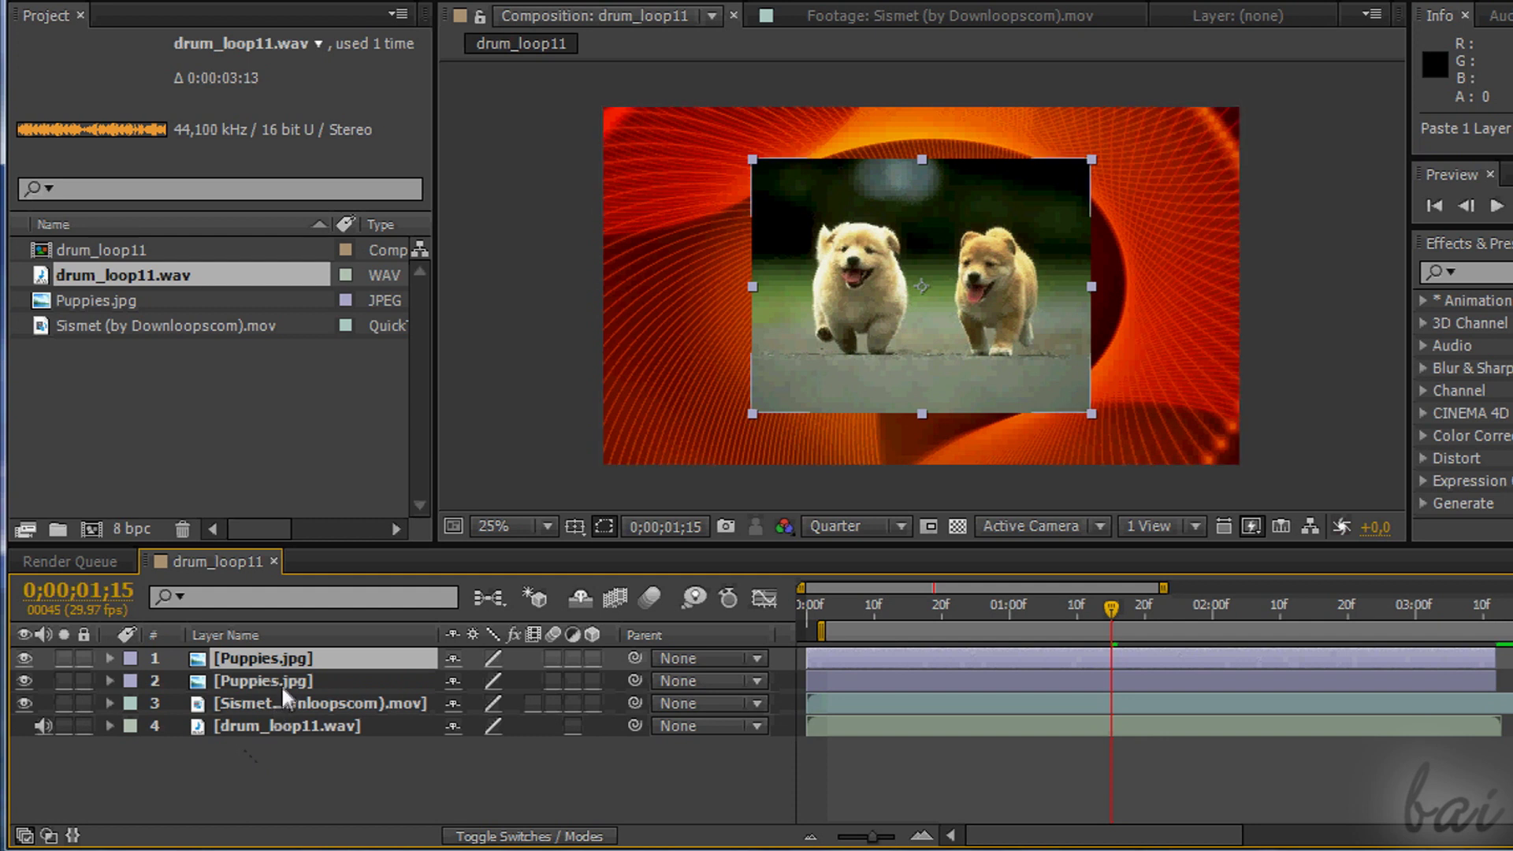
{"action": "left_click", "coordinate": [257, 674]}
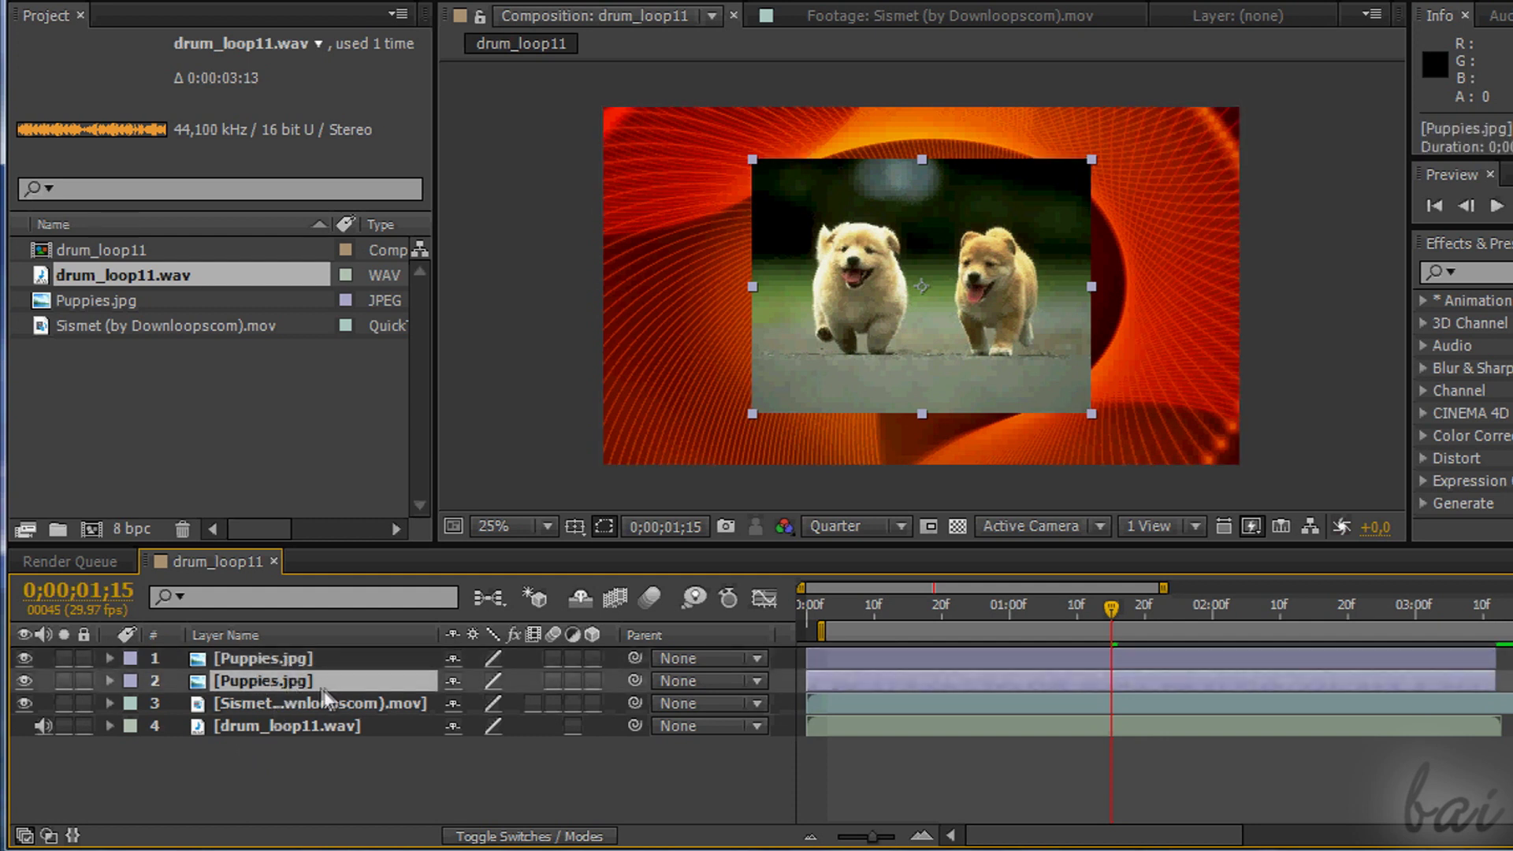
{"action": "key", "text": "ctrl+x"}
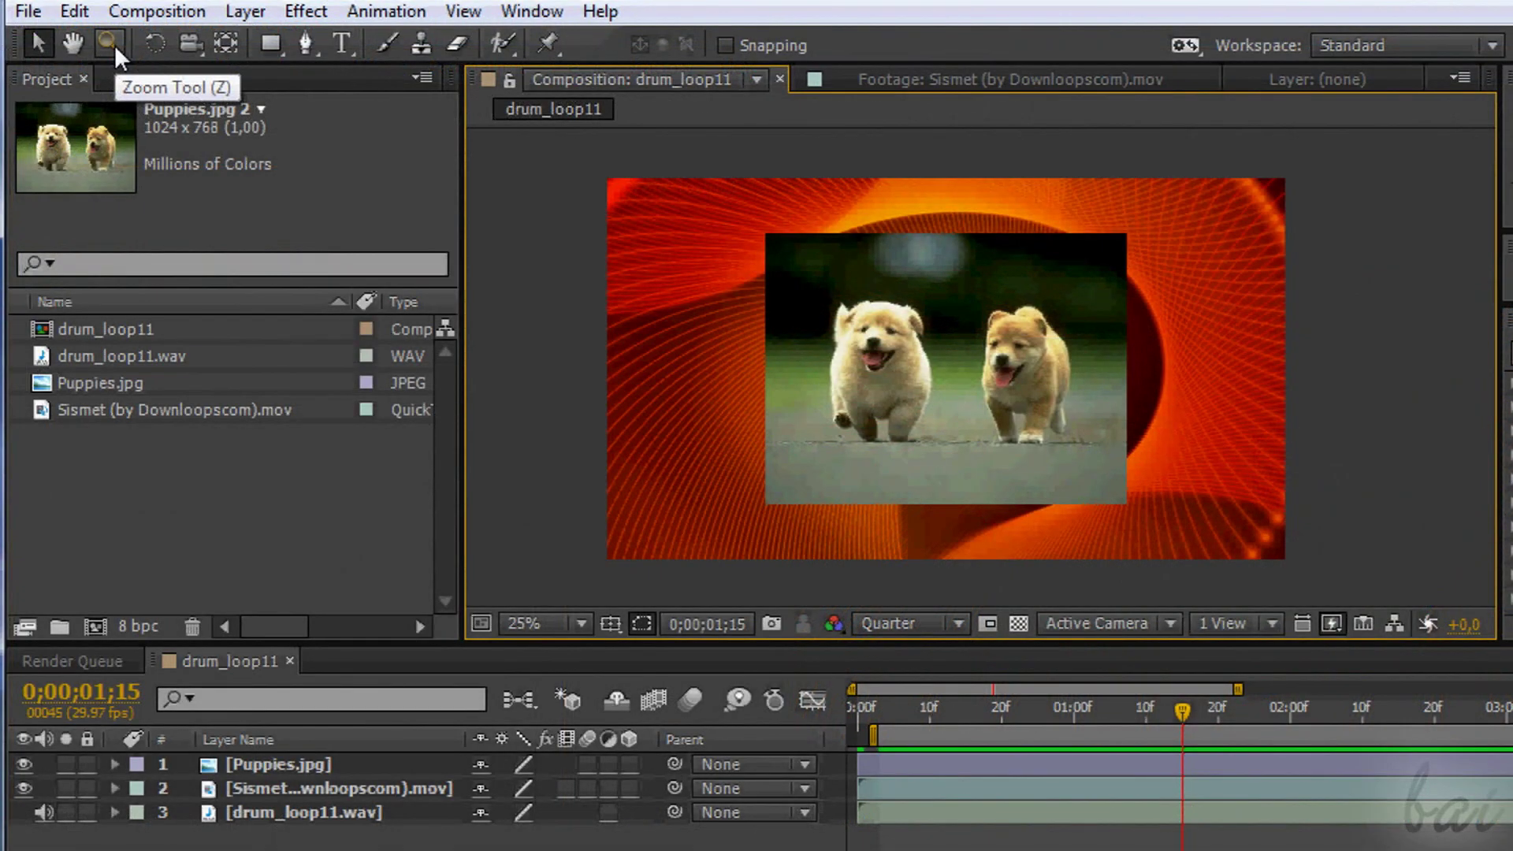
{"action": "left_click", "coordinate": [115, 46]}
{"action": "left_click", "coordinate": [953, 319]}
{"action": "left_click", "coordinate": [1088, 370]}
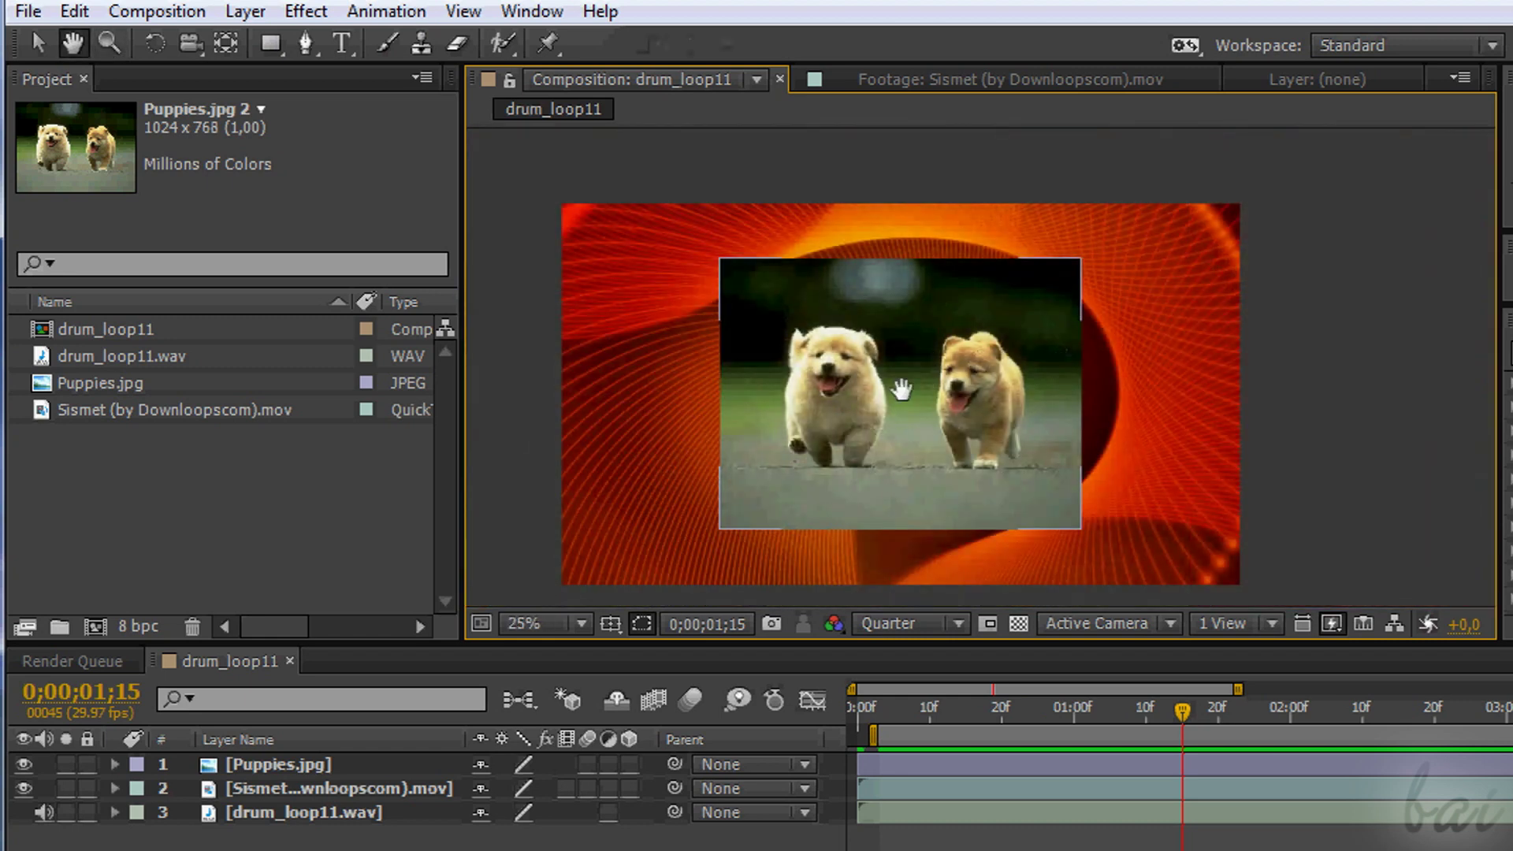
{"action": "left_click_drag", "start_coordinate": [990, 382], "coordinate": [929, 347]}
{"action": "key", "text": "v"}
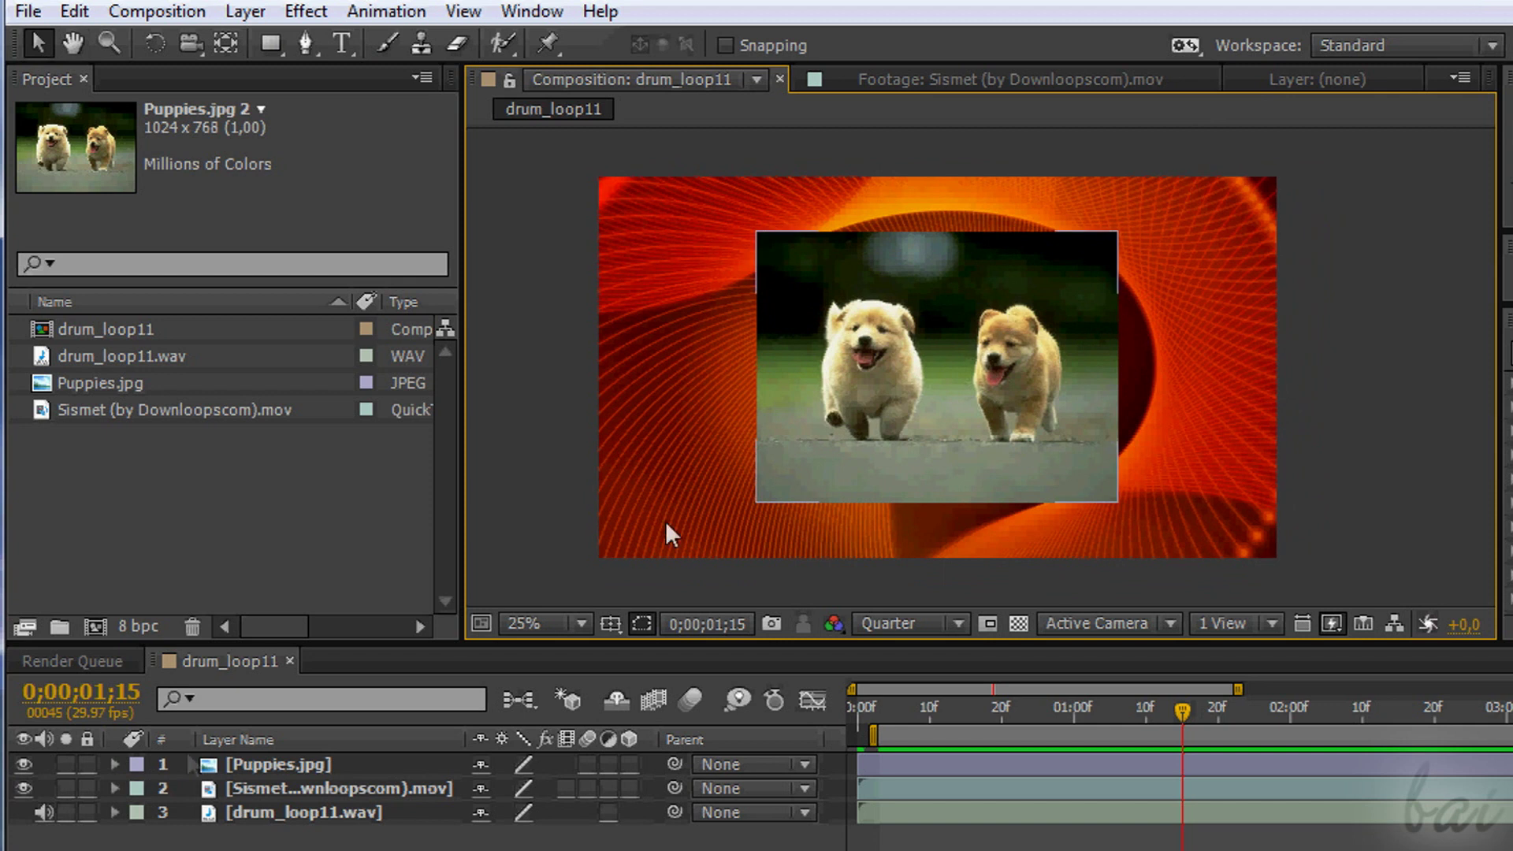
{"action": "left_click", "coordinate": [298, 763]}
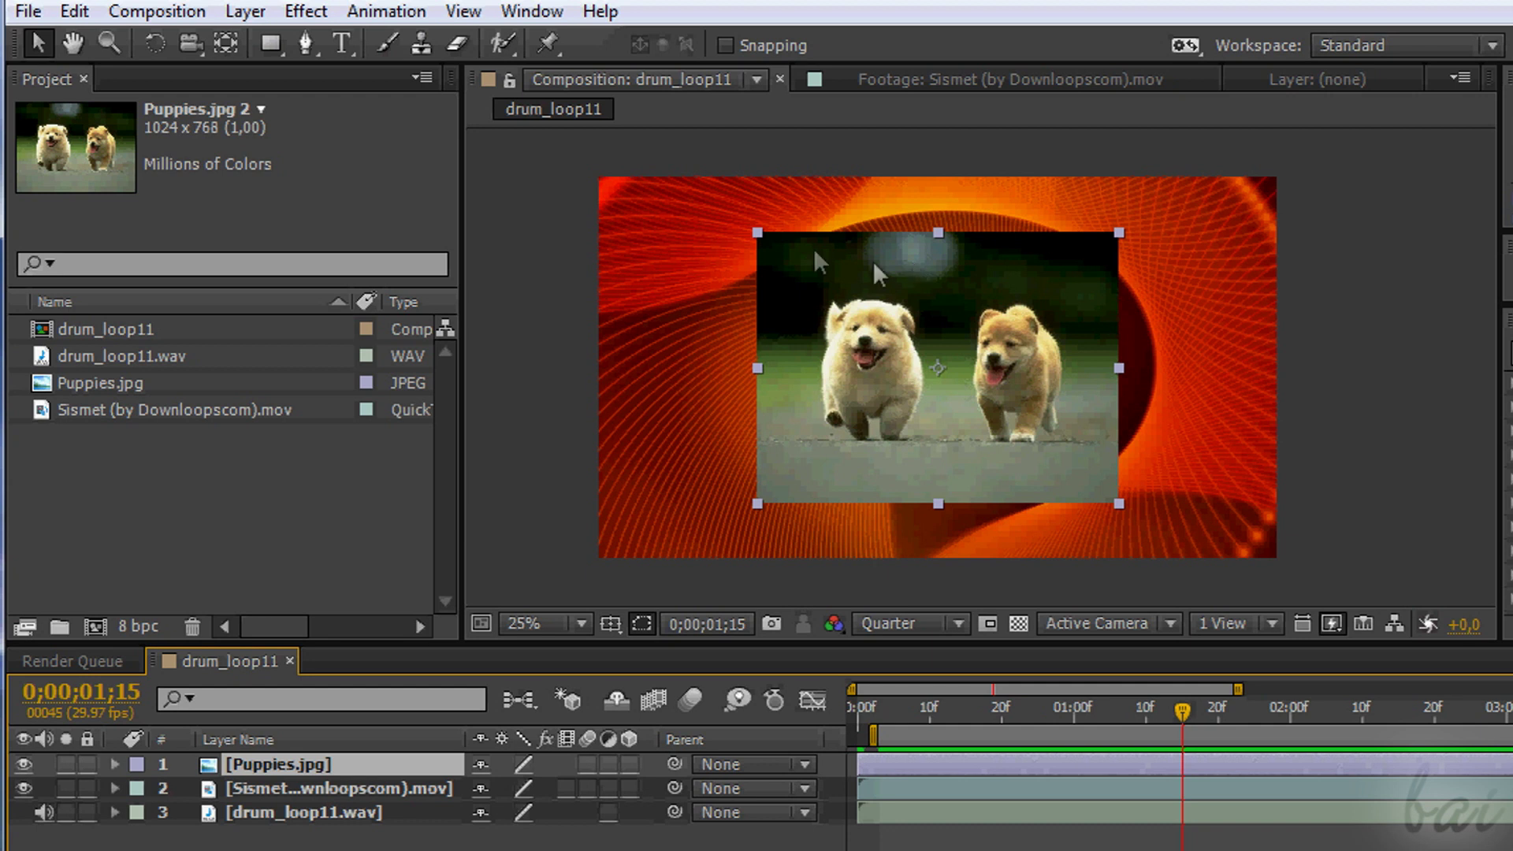
{"action": "left_click", "coordinate": [583, 394]}
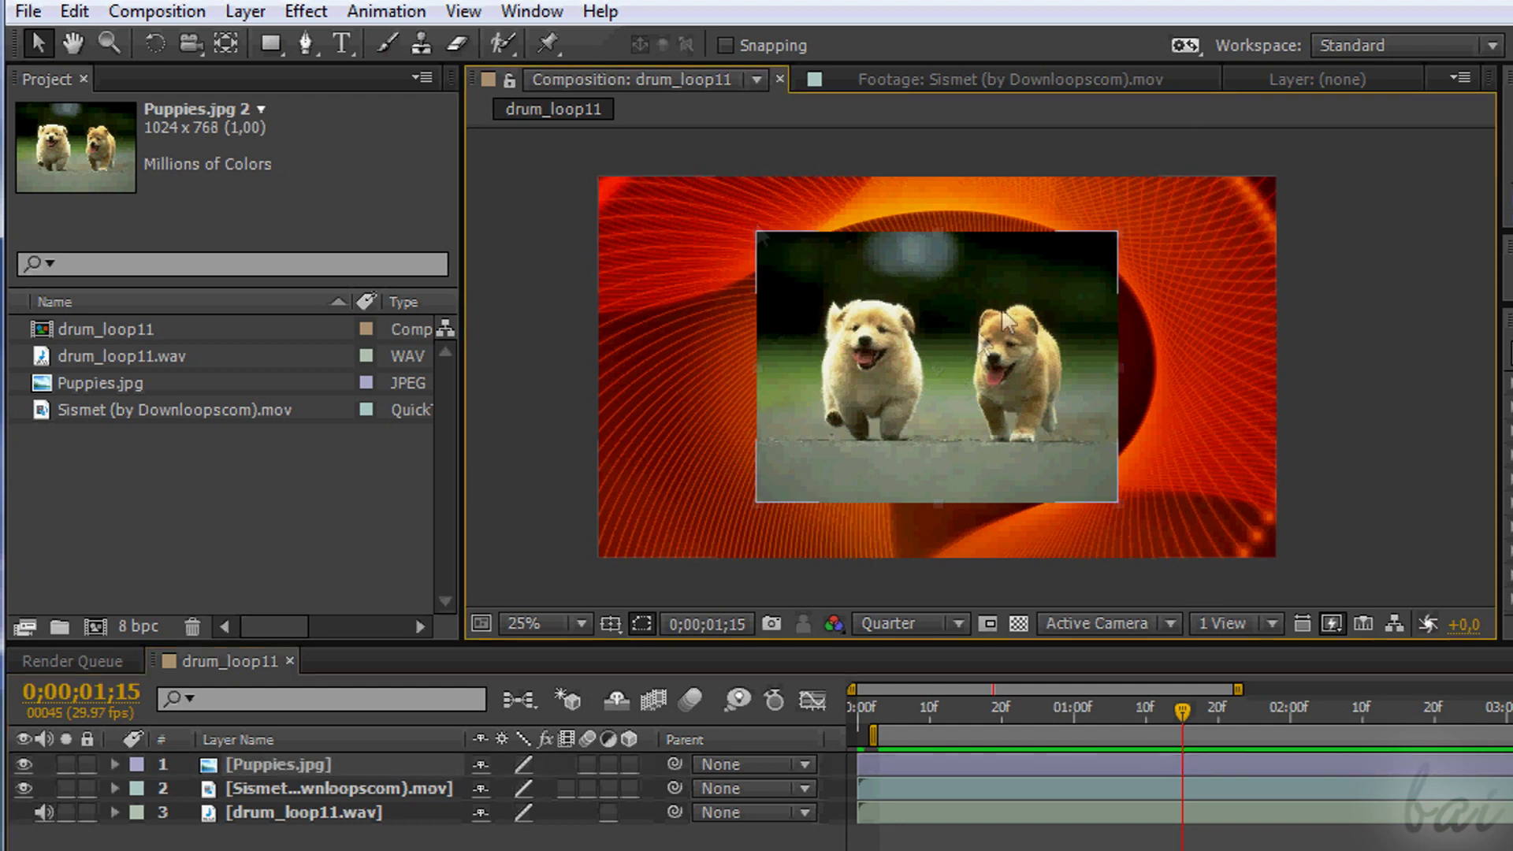
- Scale up the Puppies.jpg image, nudge it right and down, and rotate it nearly level
{"action": "left_click", "coordinate": [296, 764]}
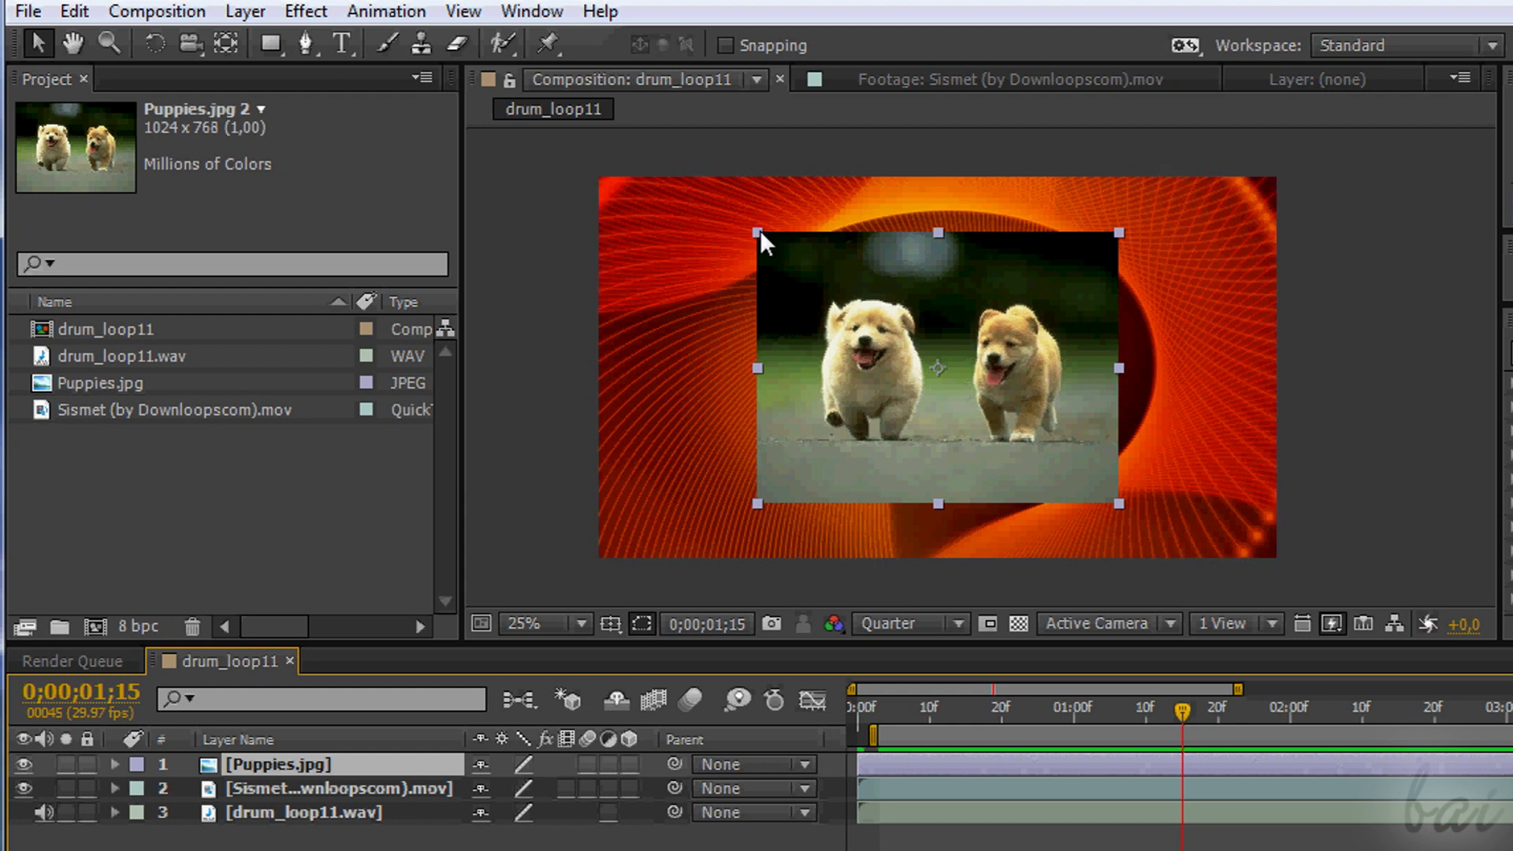
{"action": "left_click_drag", "start_coordinate": [759, 229], "coordinate": [678, 289]}
{"action": "key", "text": "ctrl+z"}
{"action": "key", "text": "ctrl+z"}
{"action": "key", "text": "ctrl+z"}
{"action": "key", "text": "ctrl+z"}
{"action": "key", "text": "w"}
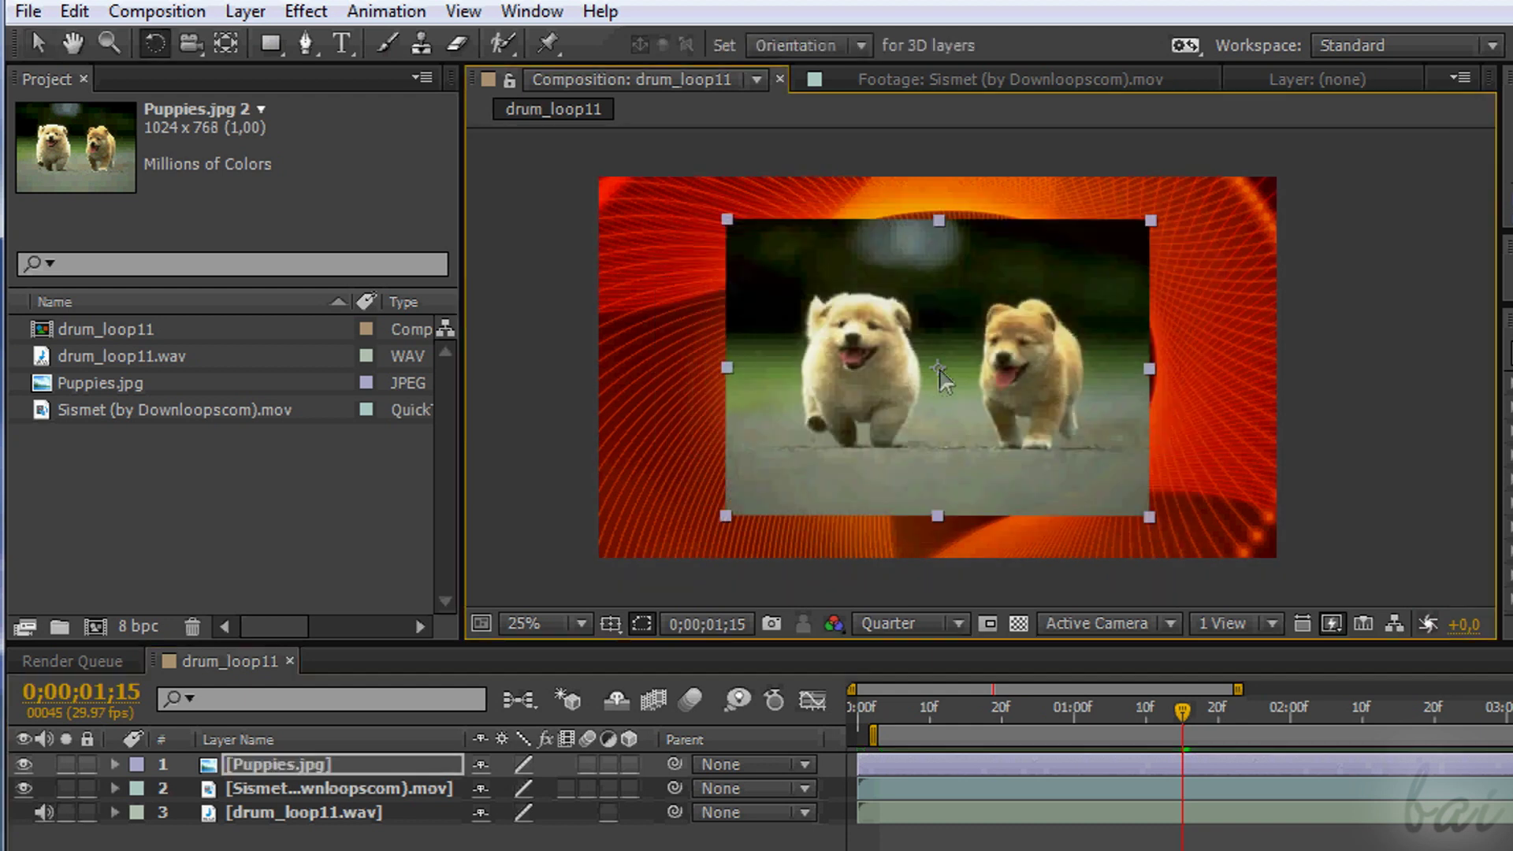
{"action": "key", "text": "v"}
{"action": "left_click_drag", "start_coordinate": [919, 342], "coordinate": [938, 365]}
{"action": "left_click", "coordinate": [153, 45]}
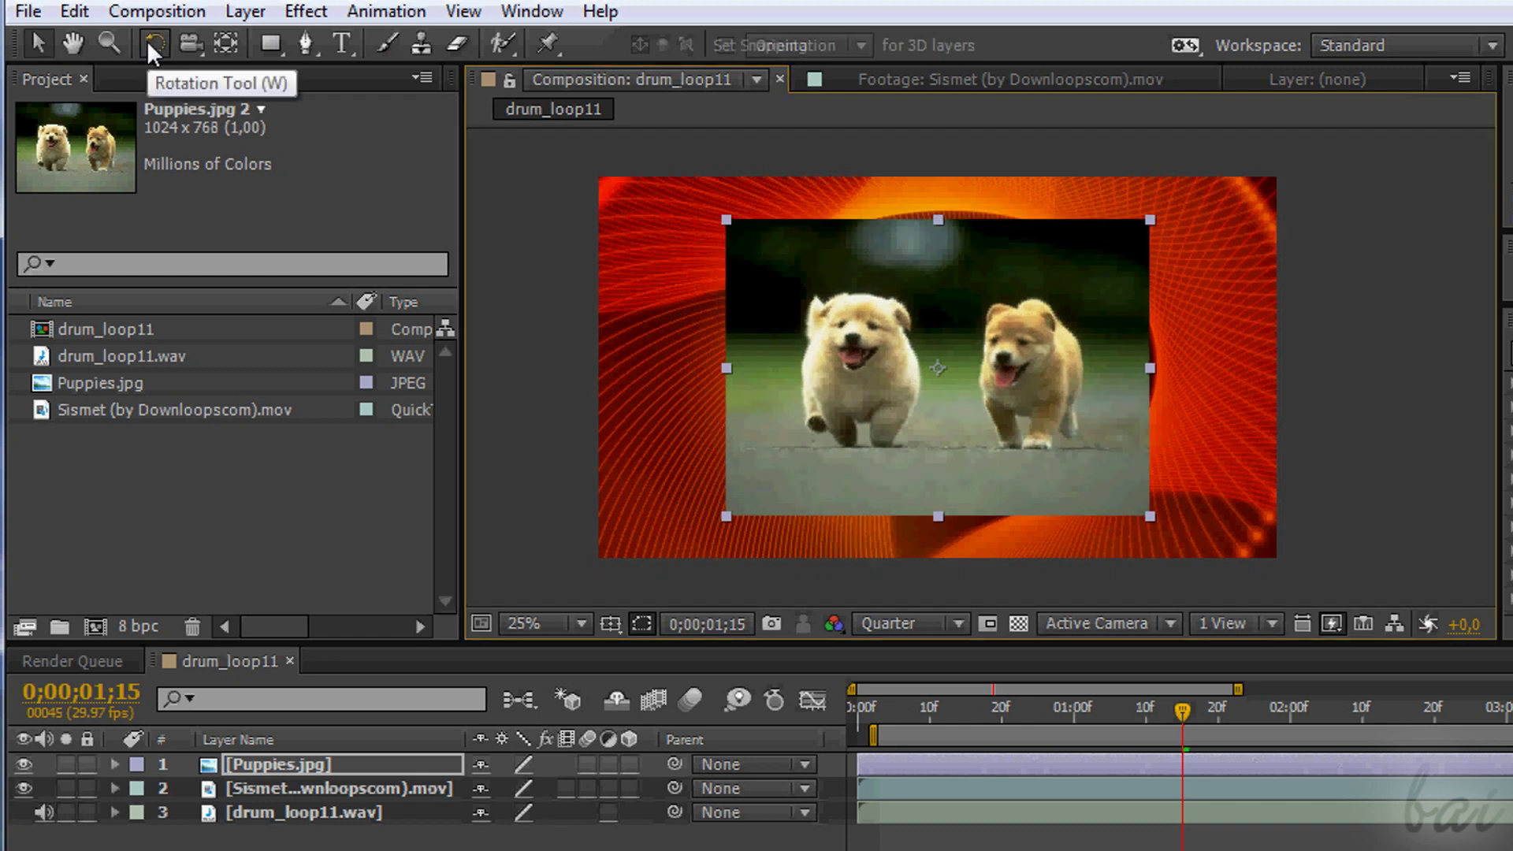
{"action": "left_click_drag", "start_coordinate": [757, 150], "coordinate": [726, 129]}
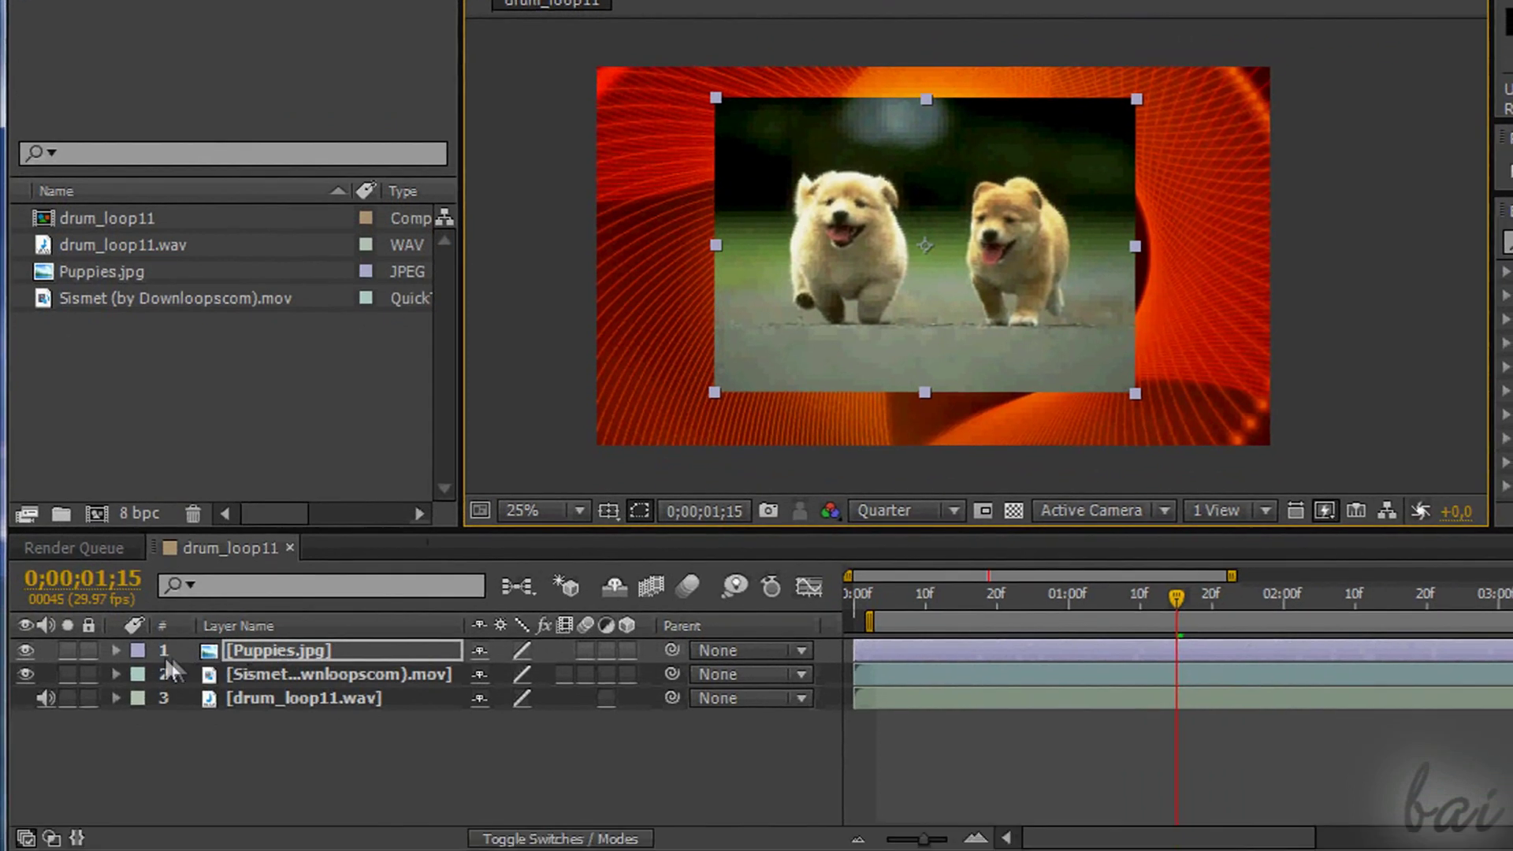
- Reveal Puppies.jpg's Transform properties and rotate the image about 21°
{"action": "left_click", "coordinate": [115, 712]}
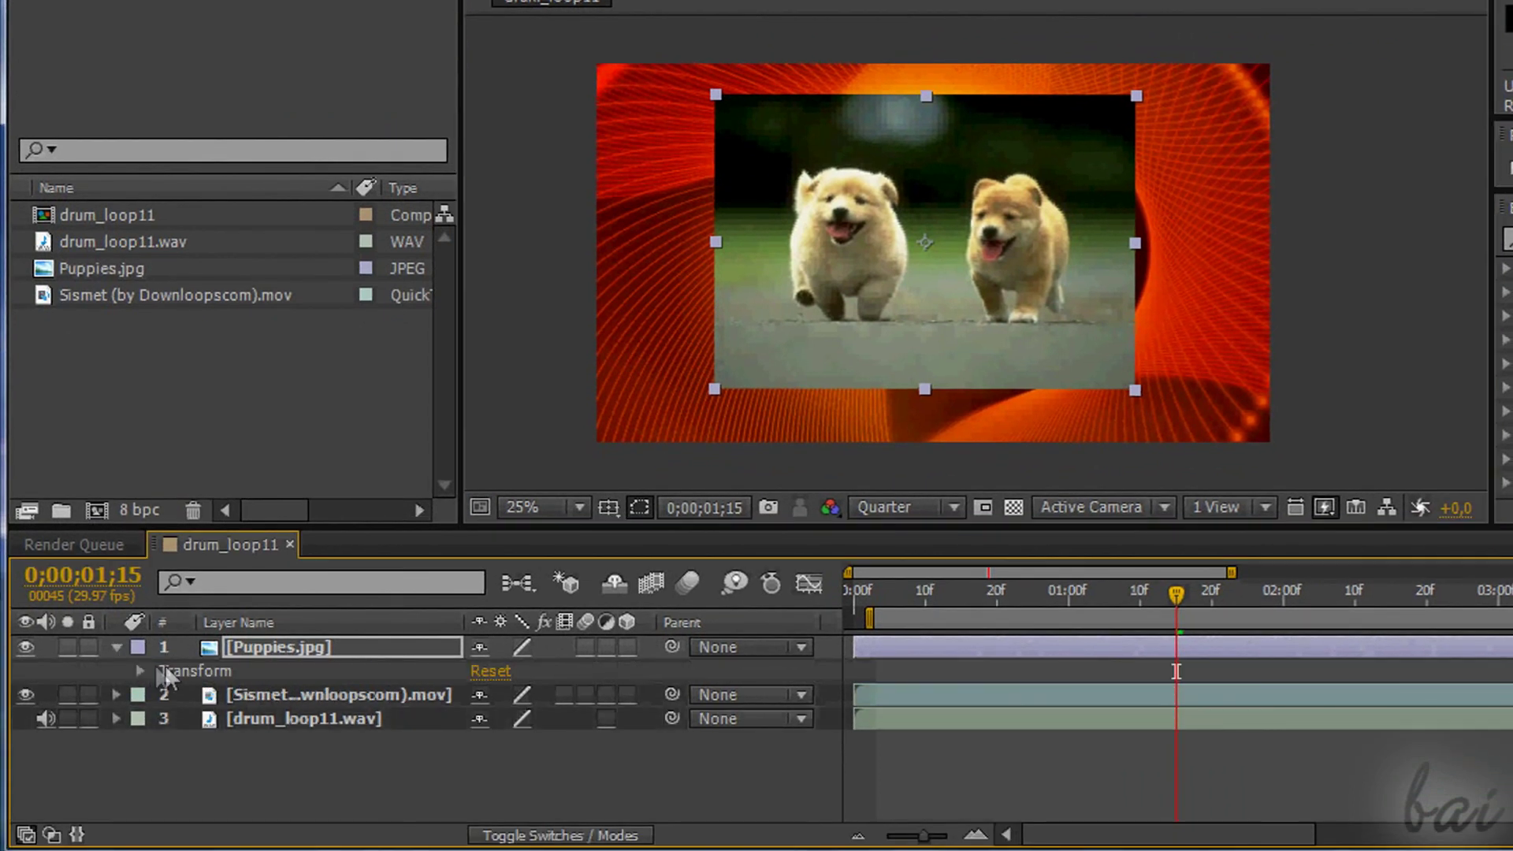
{"action": "left_click", "coordinate": [140, 672]}
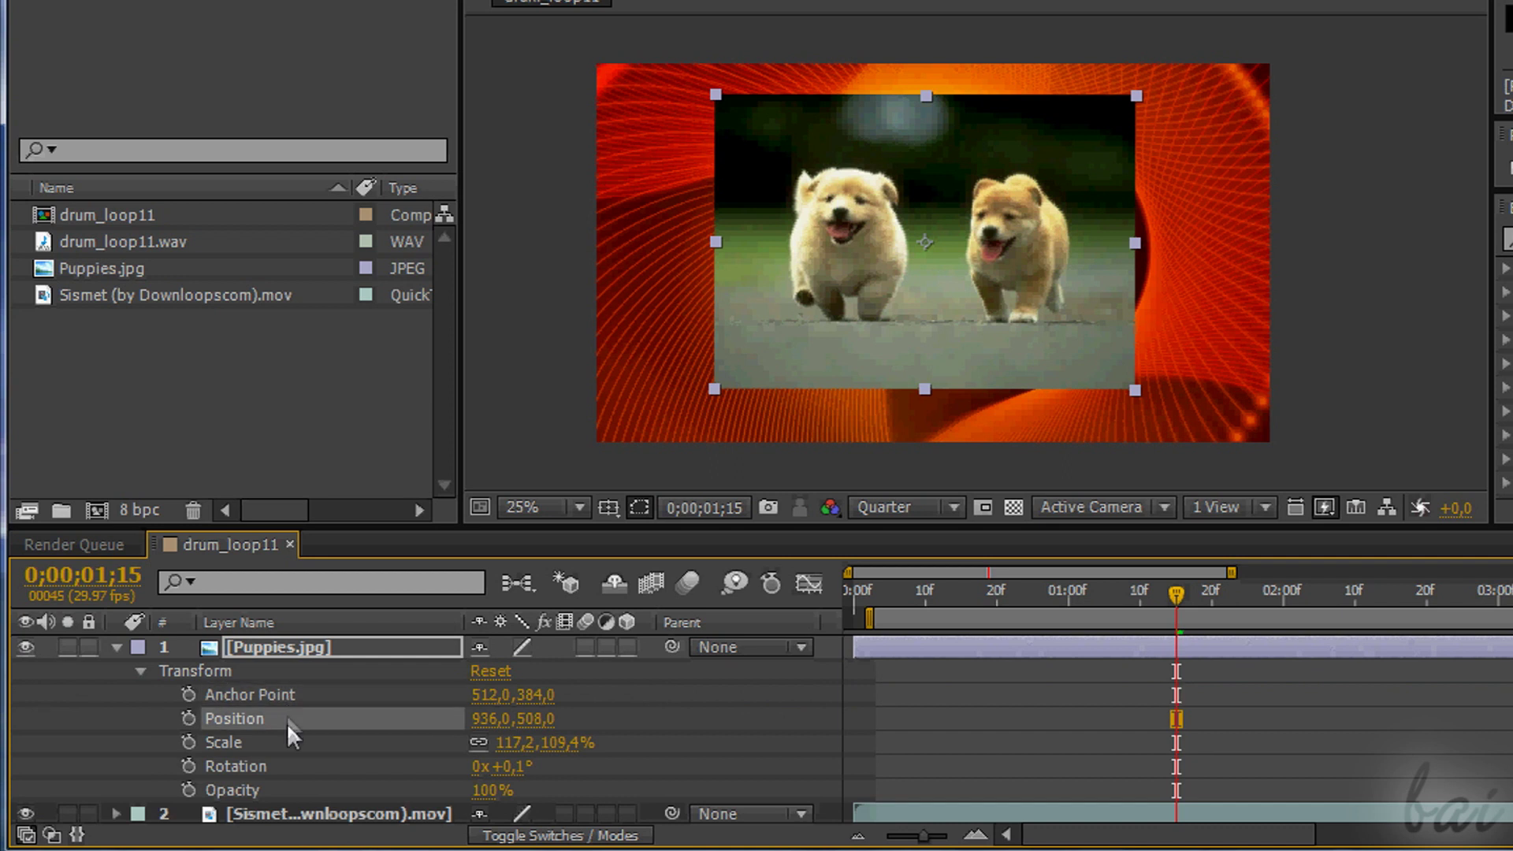
{"action": "left_click", "coordinate": [344, 767]}
{"action": "key", "text": "w"}
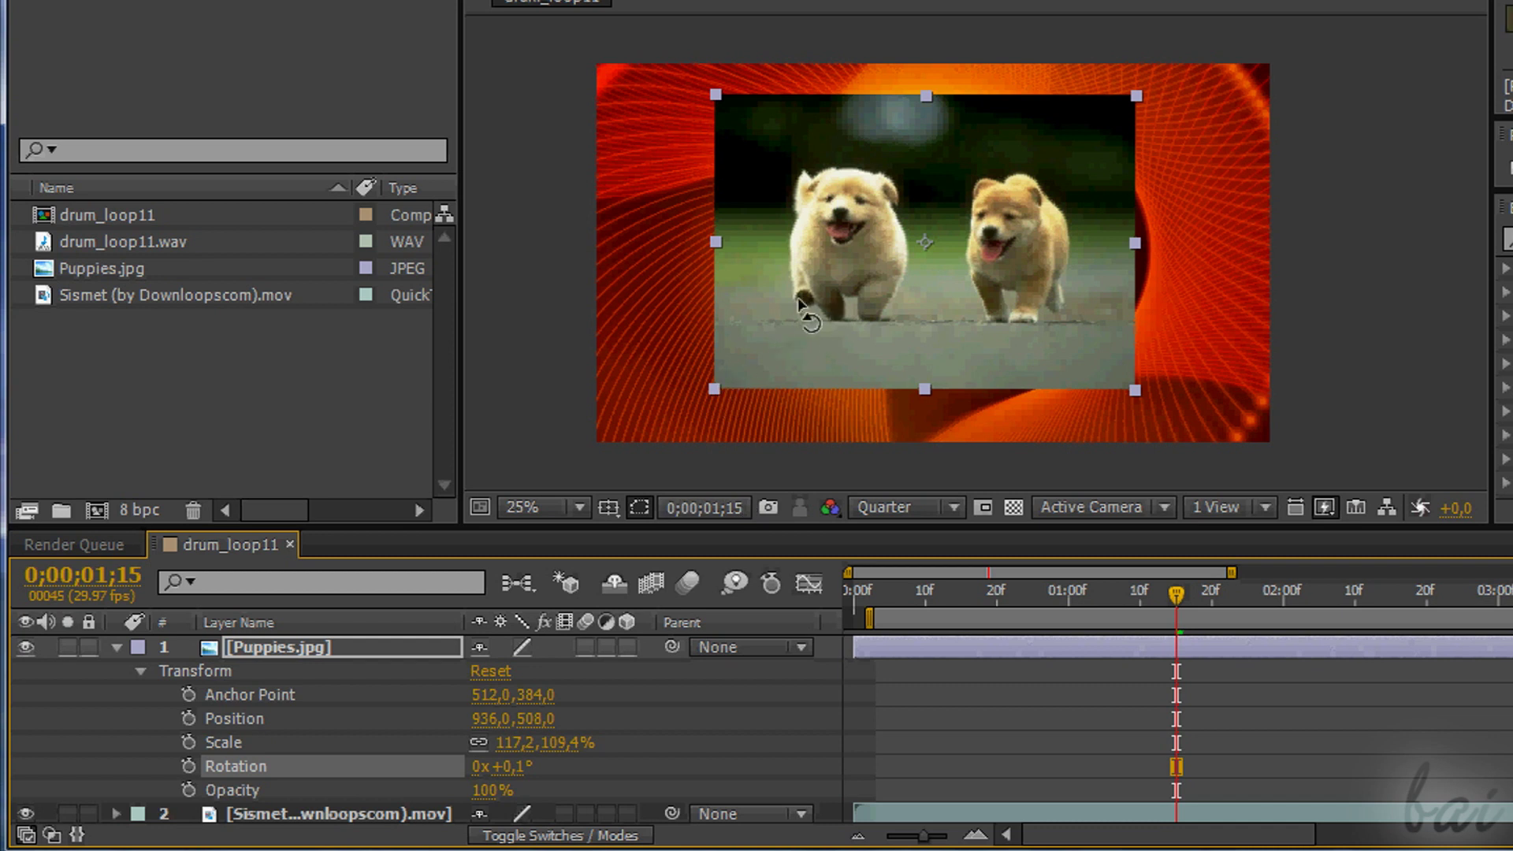
{"action": "mouse_move", "coordinate": [804, 316]}
{"action": "left_mouse_down"}
{"action": "mouse_move", "coordinate": [799, 264]}
{"action": "mouse_move", "coordinate": [835, 441]}
{"action": "mouse_move", "coordinate": [844, 412]}
{"action": "mouse_move", "coordinate": [798, 267]}
{"action": "mouse_move", "coordinate": [797, 145]}
{"action": "mouse_move", "coordinate": [796, 311]}
{"action": "left_mouse_up"}
- Try 225% scale, 90° rotation and 56% opacity, then reset the Puppies.jpg transform
{"action": "left_click", "coordinate": [490, 671]}
{"action": "left_click_drag", "start_coordinate": [512, 742], "coordinate": [686, 742]}
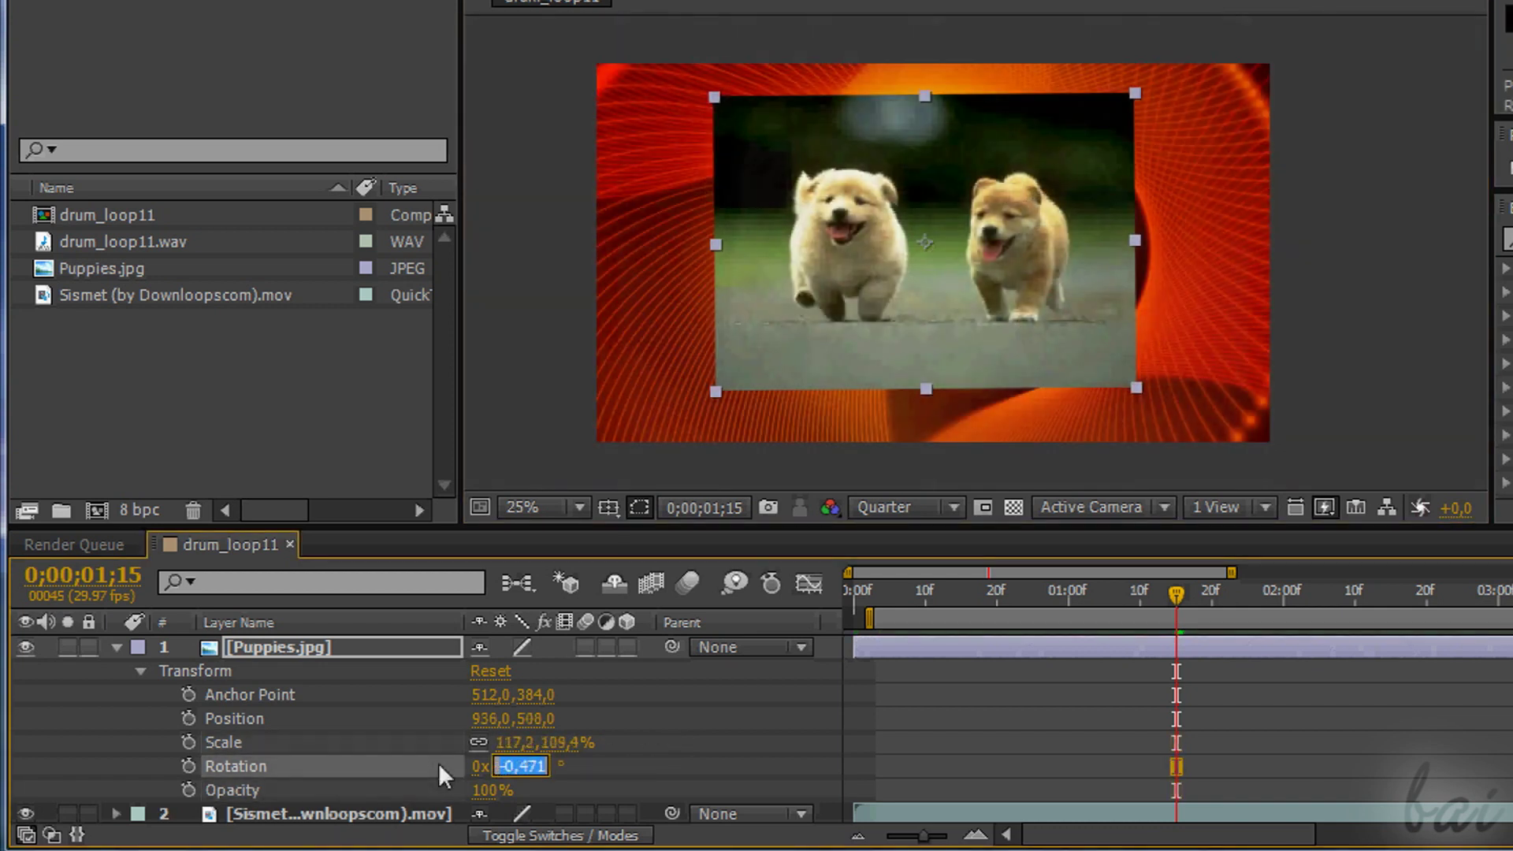
{"action": "type", "text": "90"}
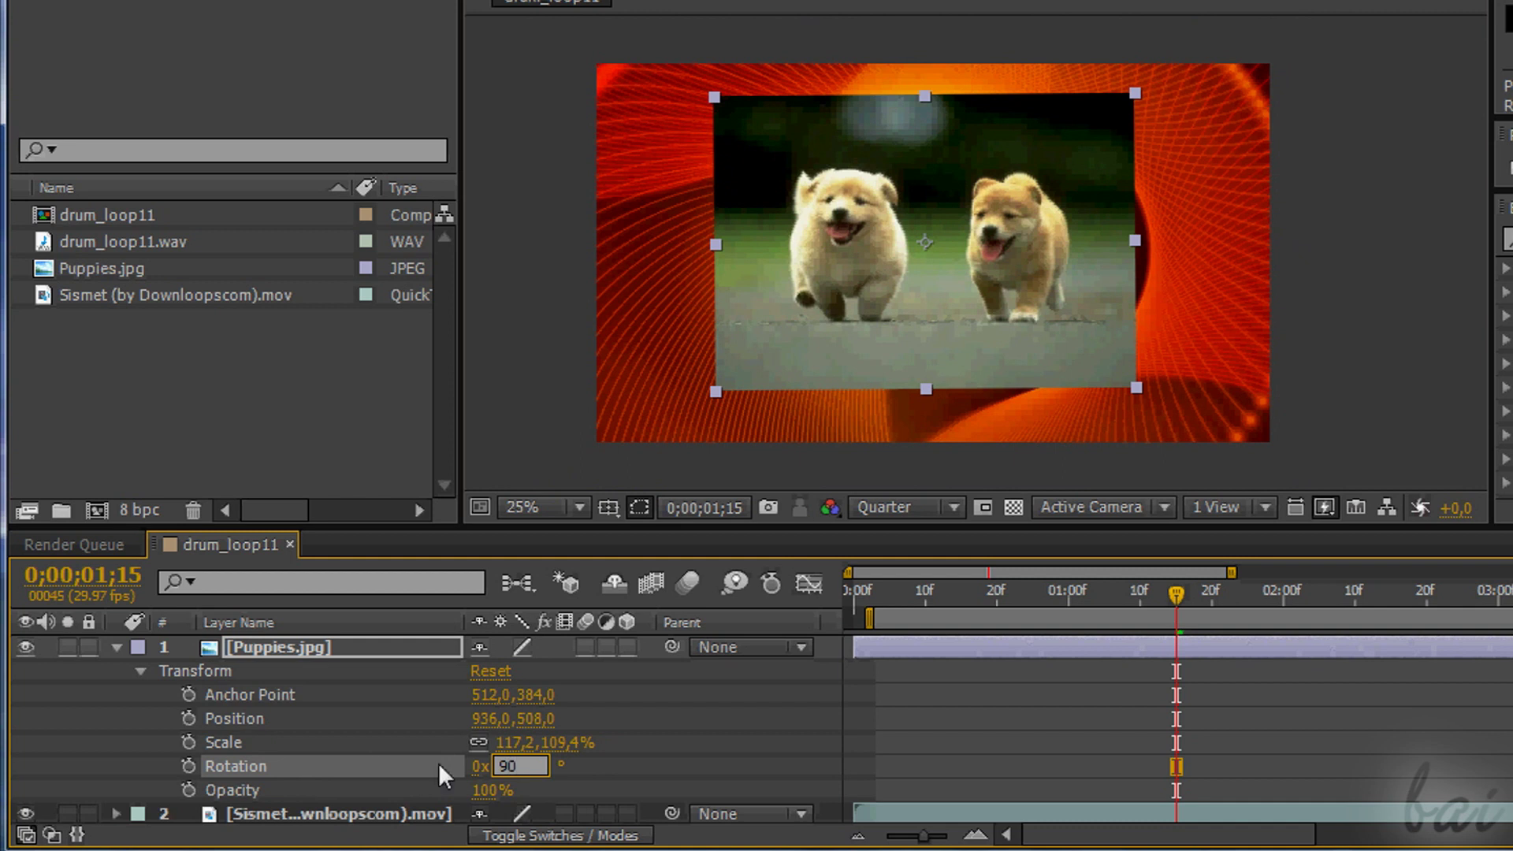
{"action": "key", "text": "Return"}
{"action": "left_click_drag", "start_coordinate": [484, 789], "coordinate": [451, 790]}
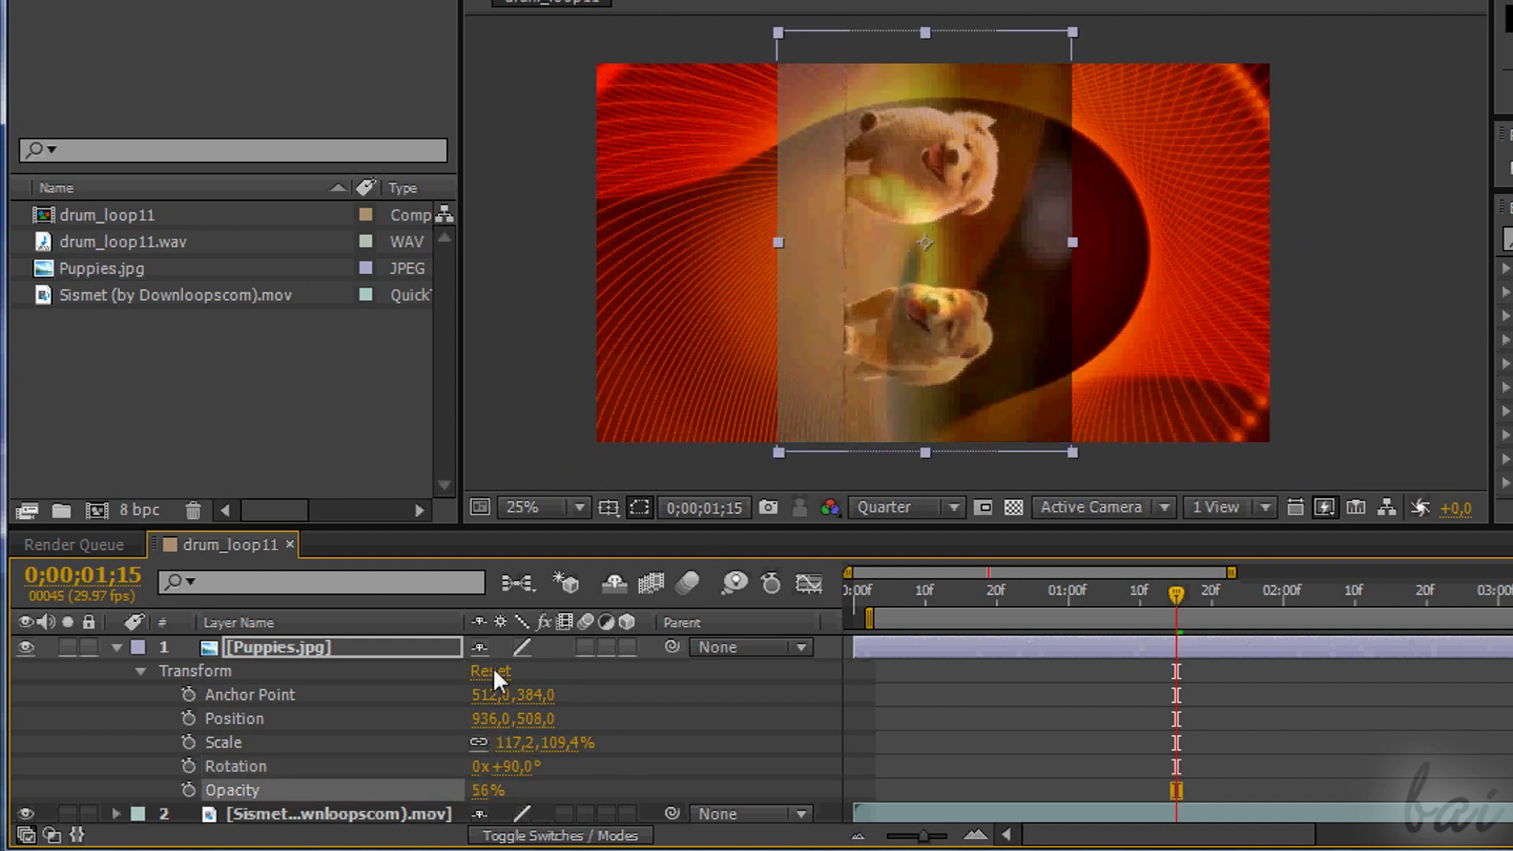
{"action": "left_click", "coordinate": [489, 670]}
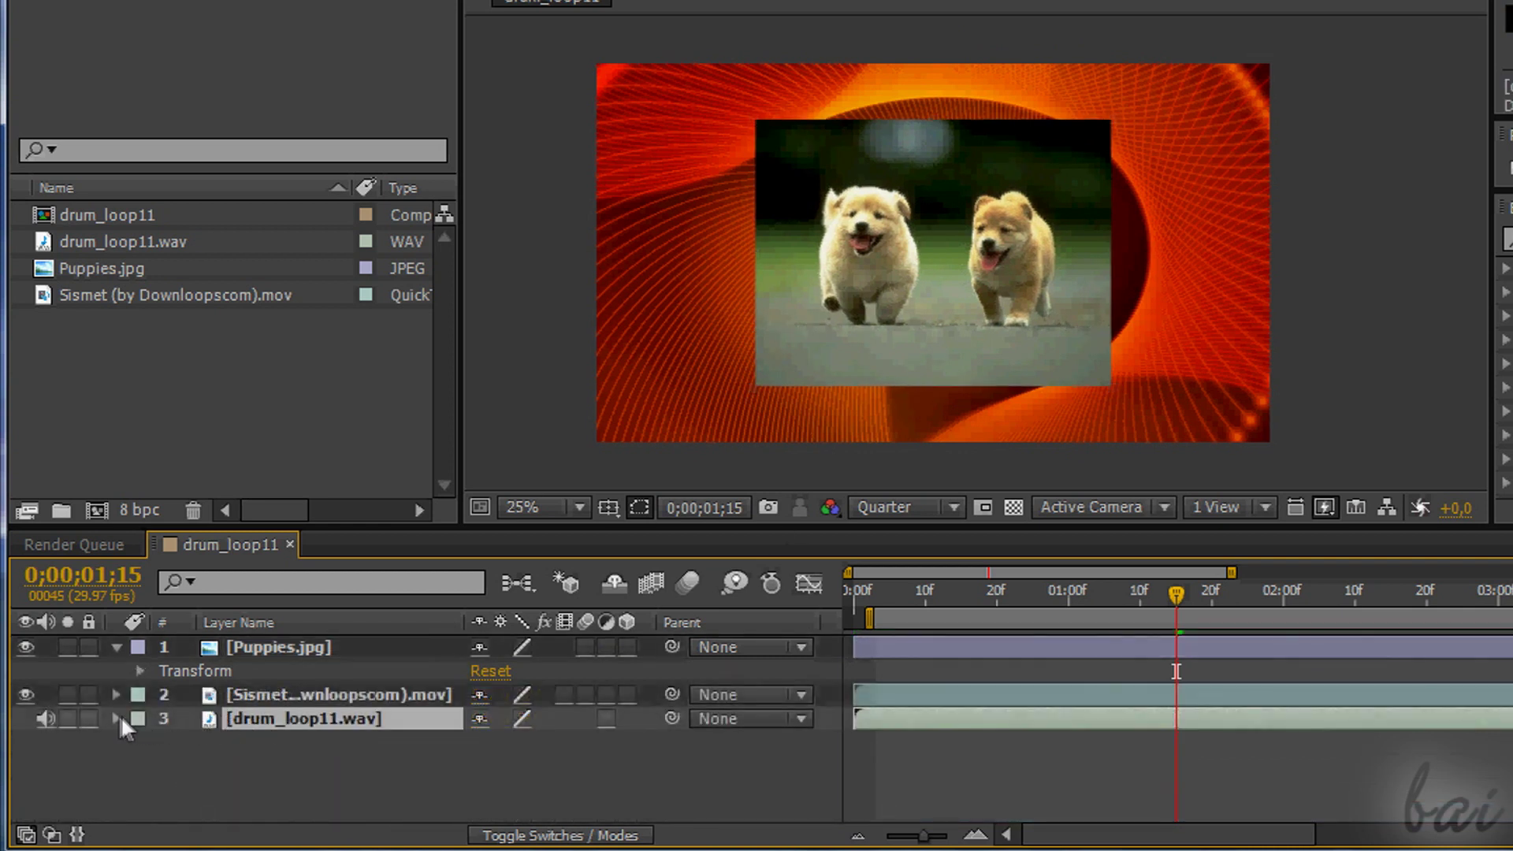
- Reveal drum_loop11.wav's audio levels and waveform, then raise the level to +12 dB
{"action": "left_click", "coordinate": [116, 718]}
{"action": "left_click", "coordinate": [139, 744]}
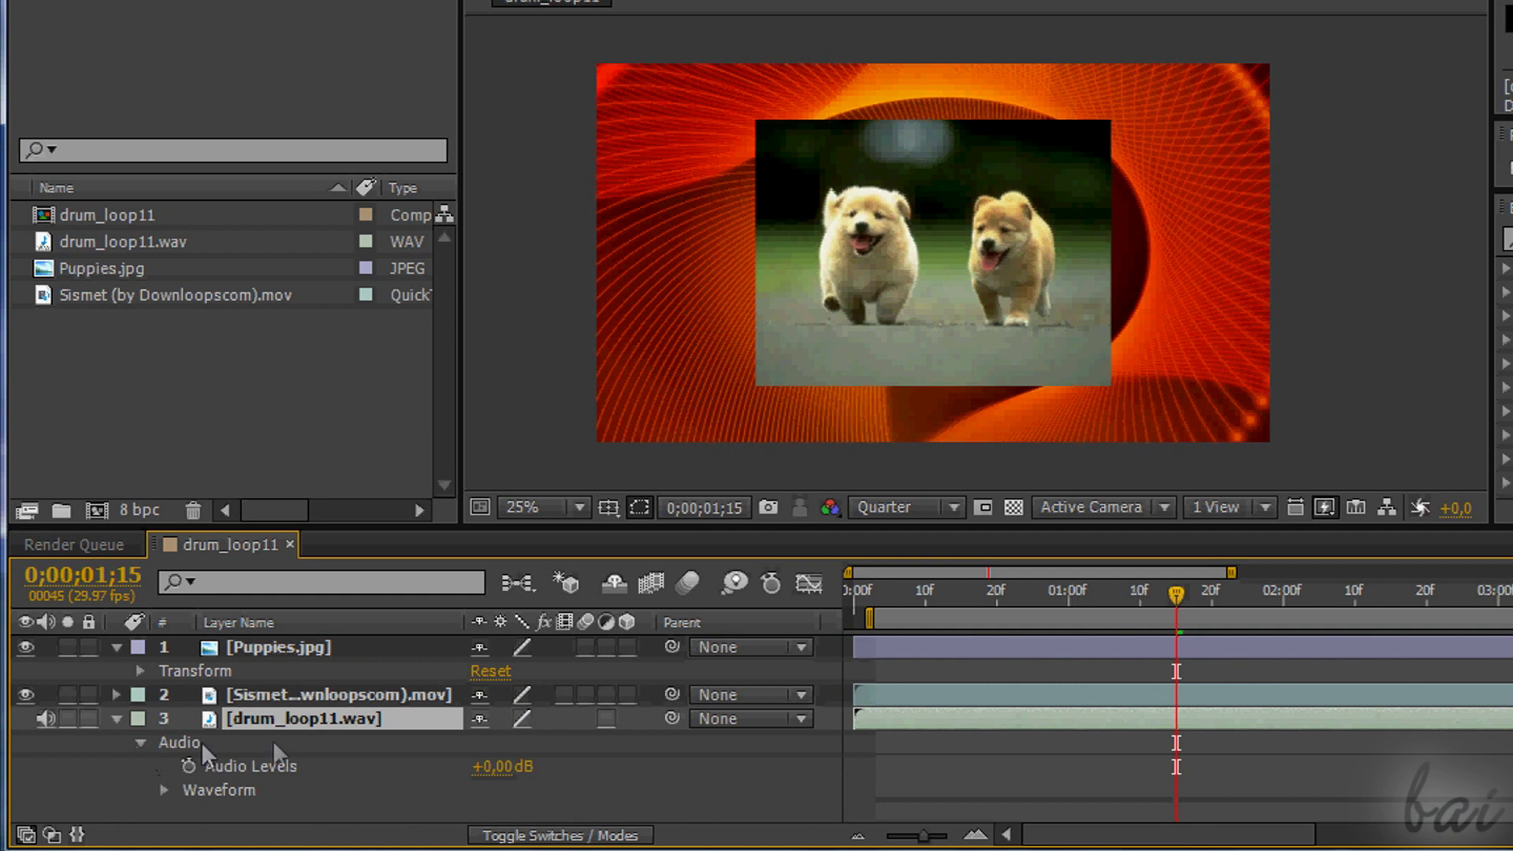
{"action": "left_click", "coordinate": [164, 788]}
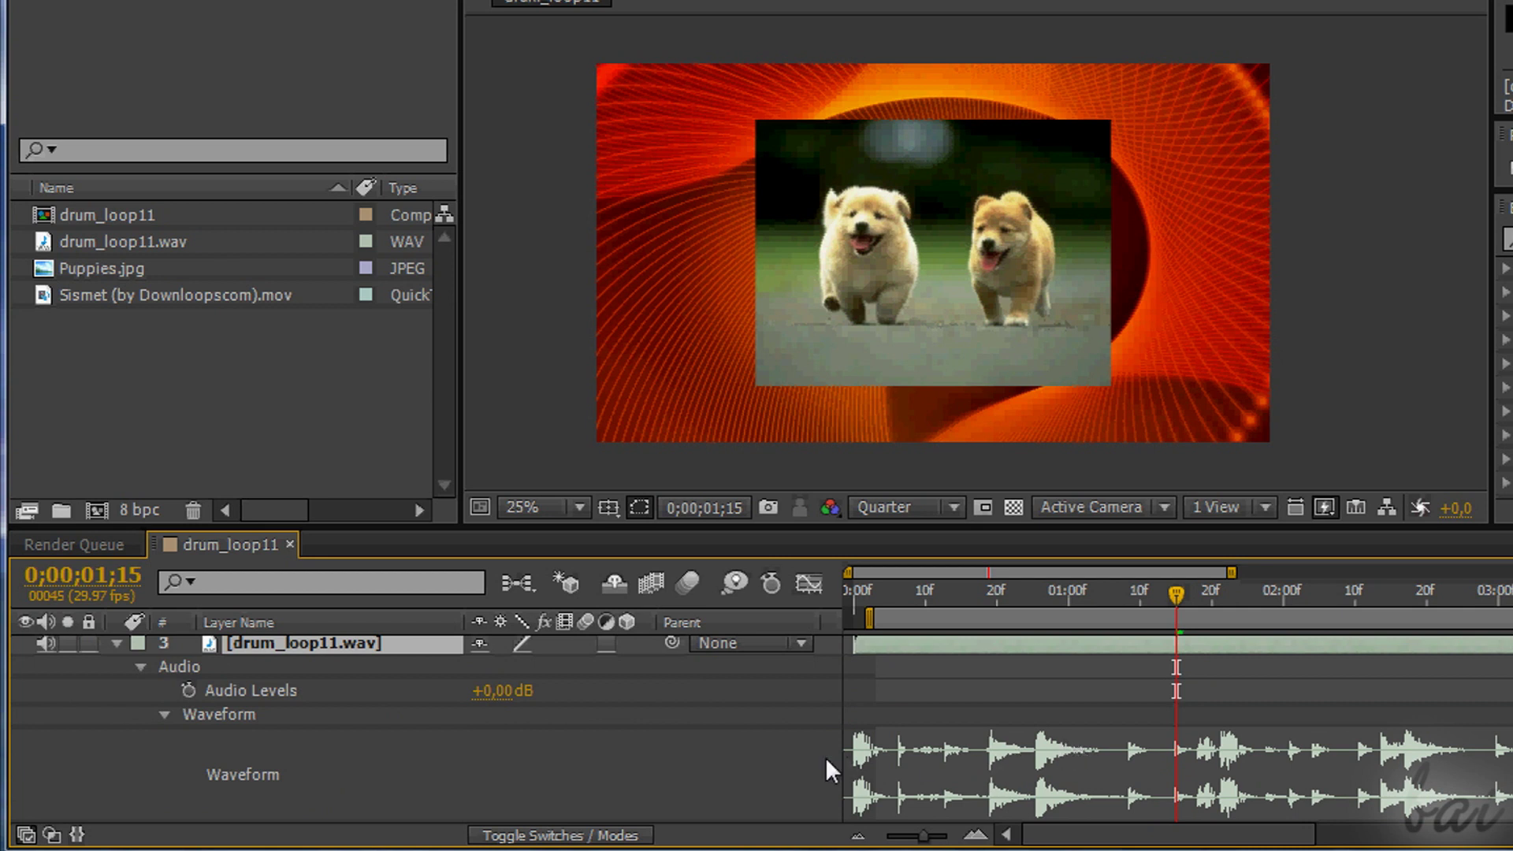
{"action": "left_click", "coordinate": [907, 766]}
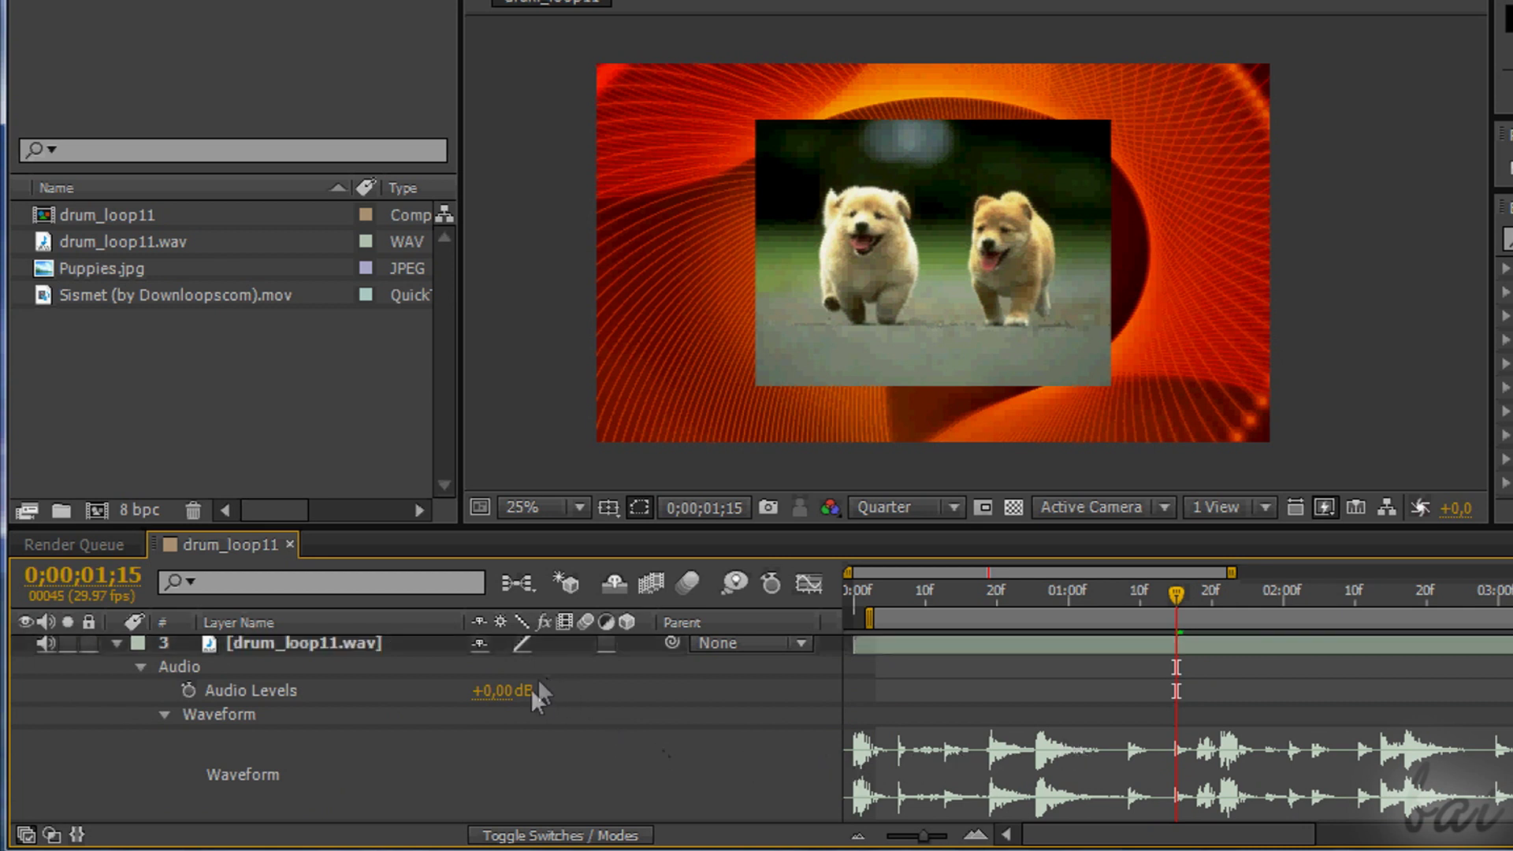
{"action": "left_click_drag", "start_coordinate": [498, 693], "coordinate": [567, 717]}
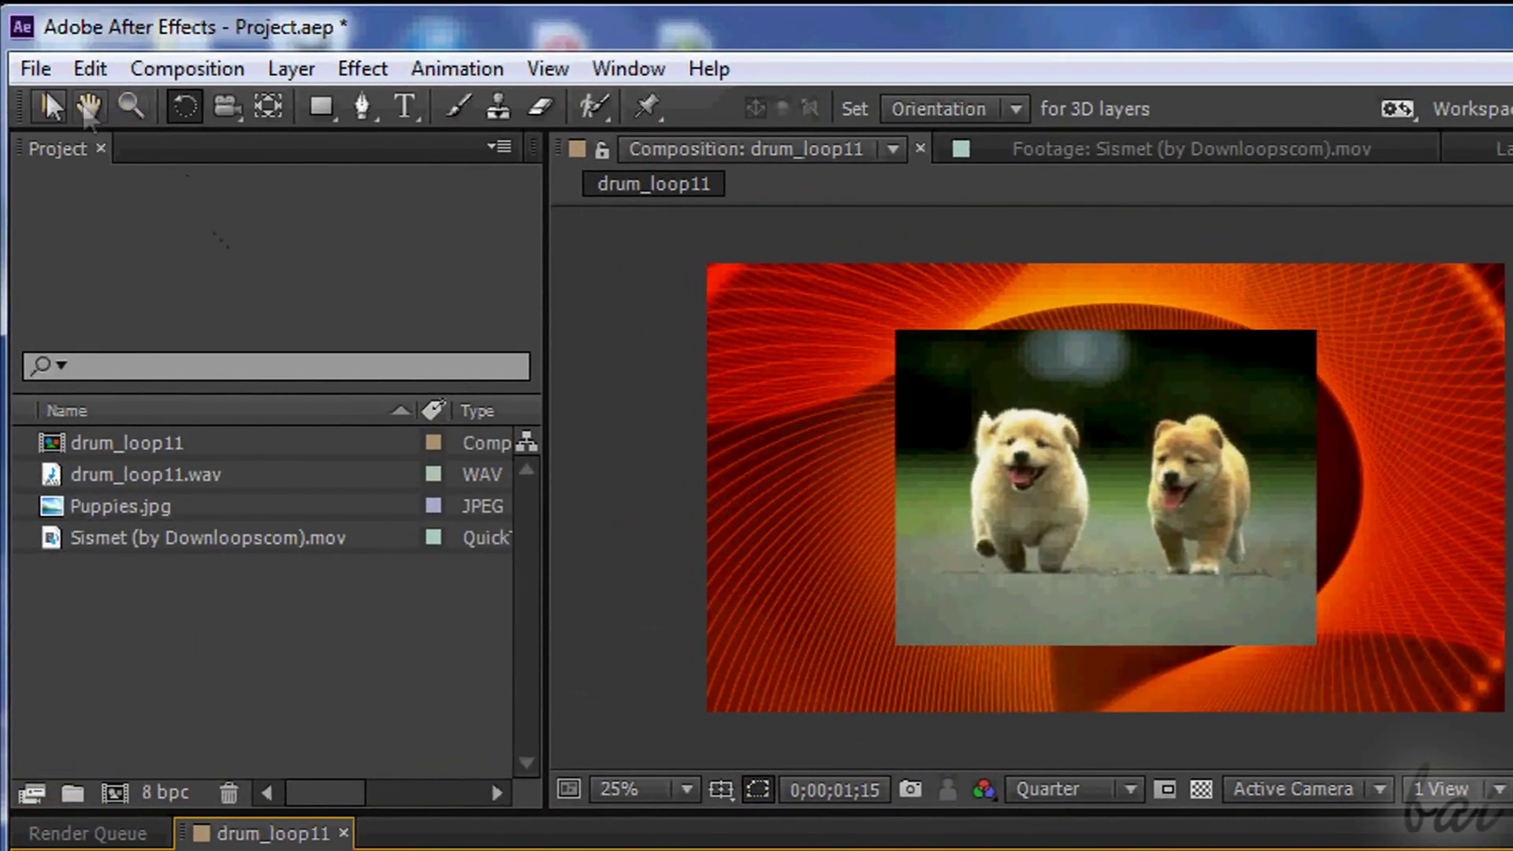
- Save Project.aep from the File menu
{"action": "left_click", "coordinate": [36, 66]}
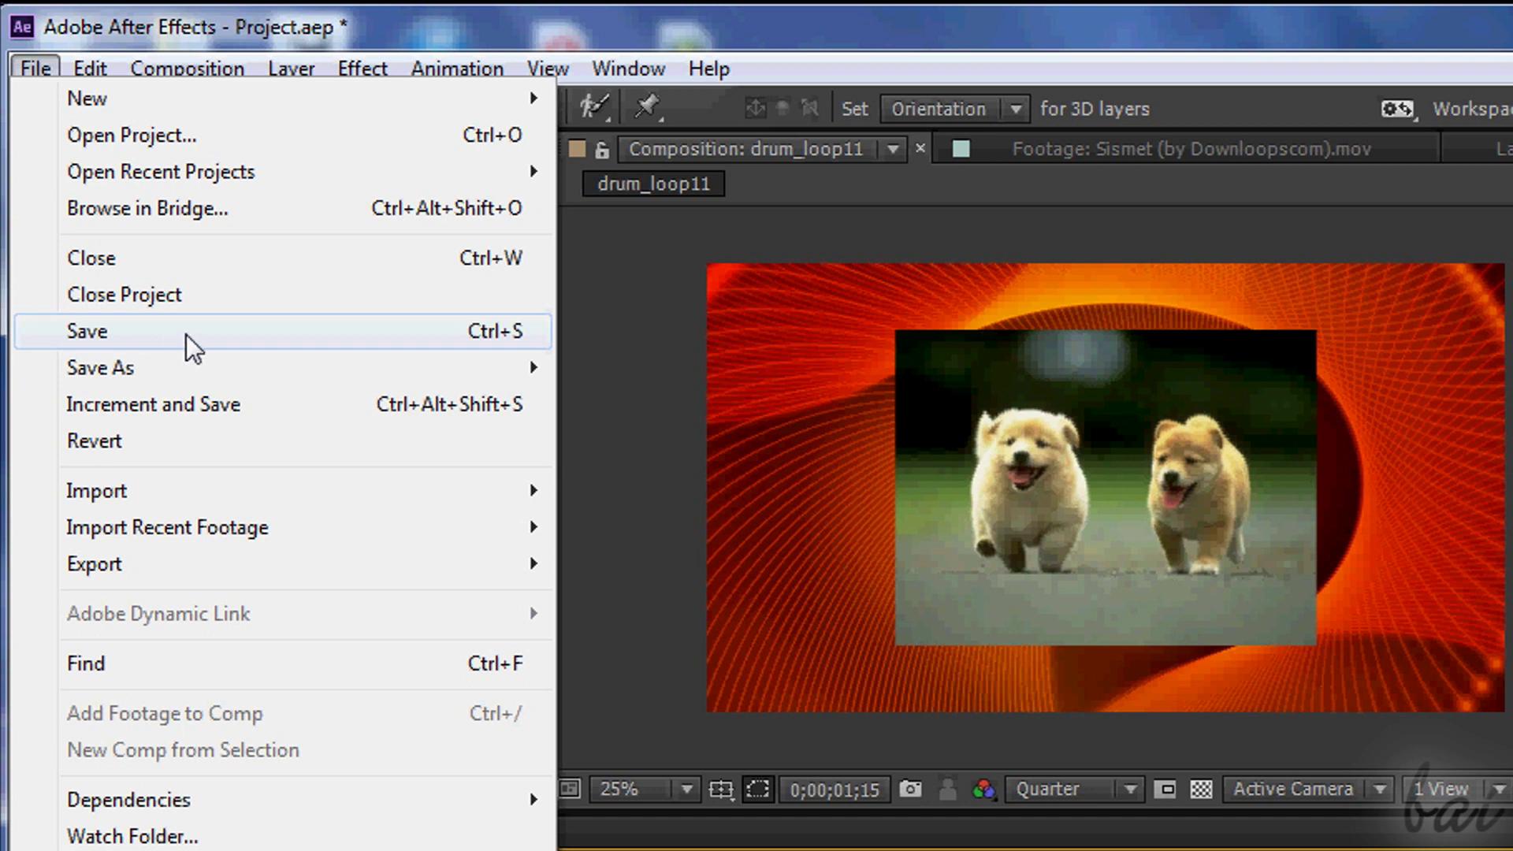
{"action": "left_click", "coordinate": [259, 331]}
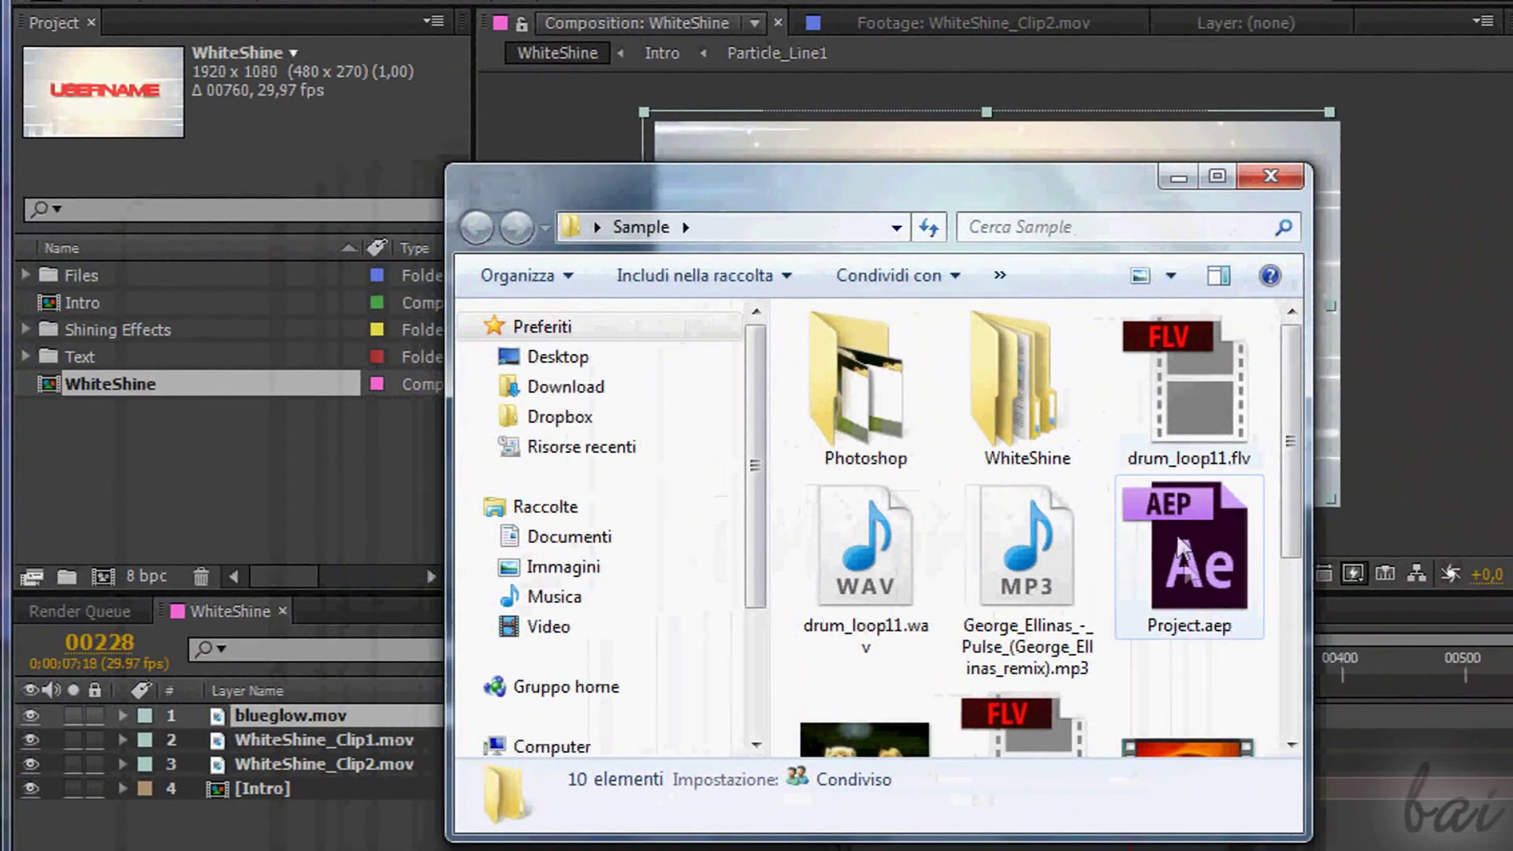
- Import Project.aep, place its drum_loop11 comp in the WhiteShine timeline, and preview it
{"action": "left_click_drag", "start_coordinate": [1176, 547], "coordinate": [150, 468]}
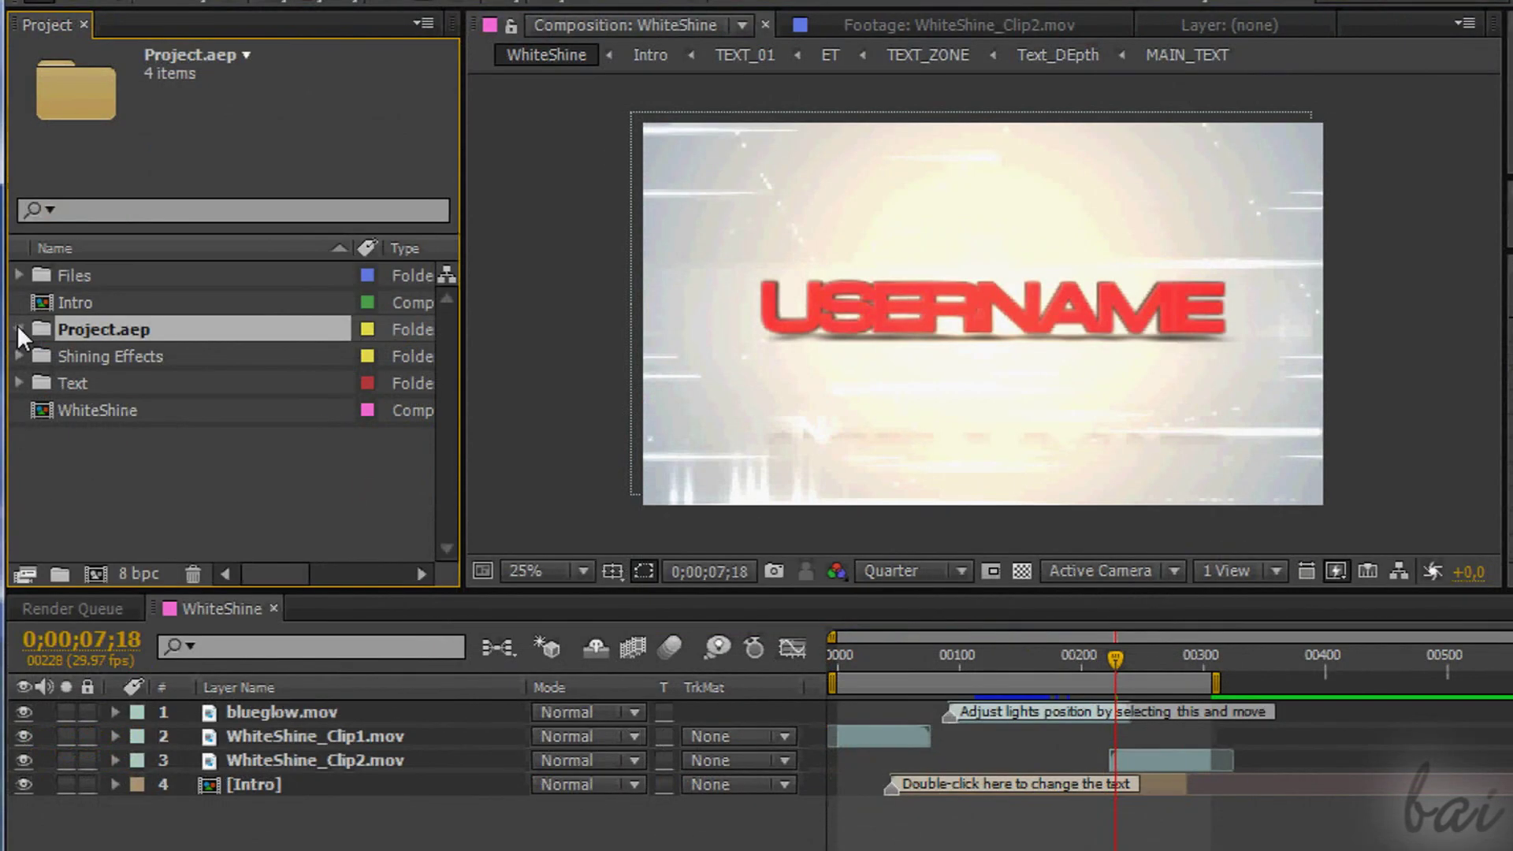
{"action": "left_click", "coordinate": [18, 327]}
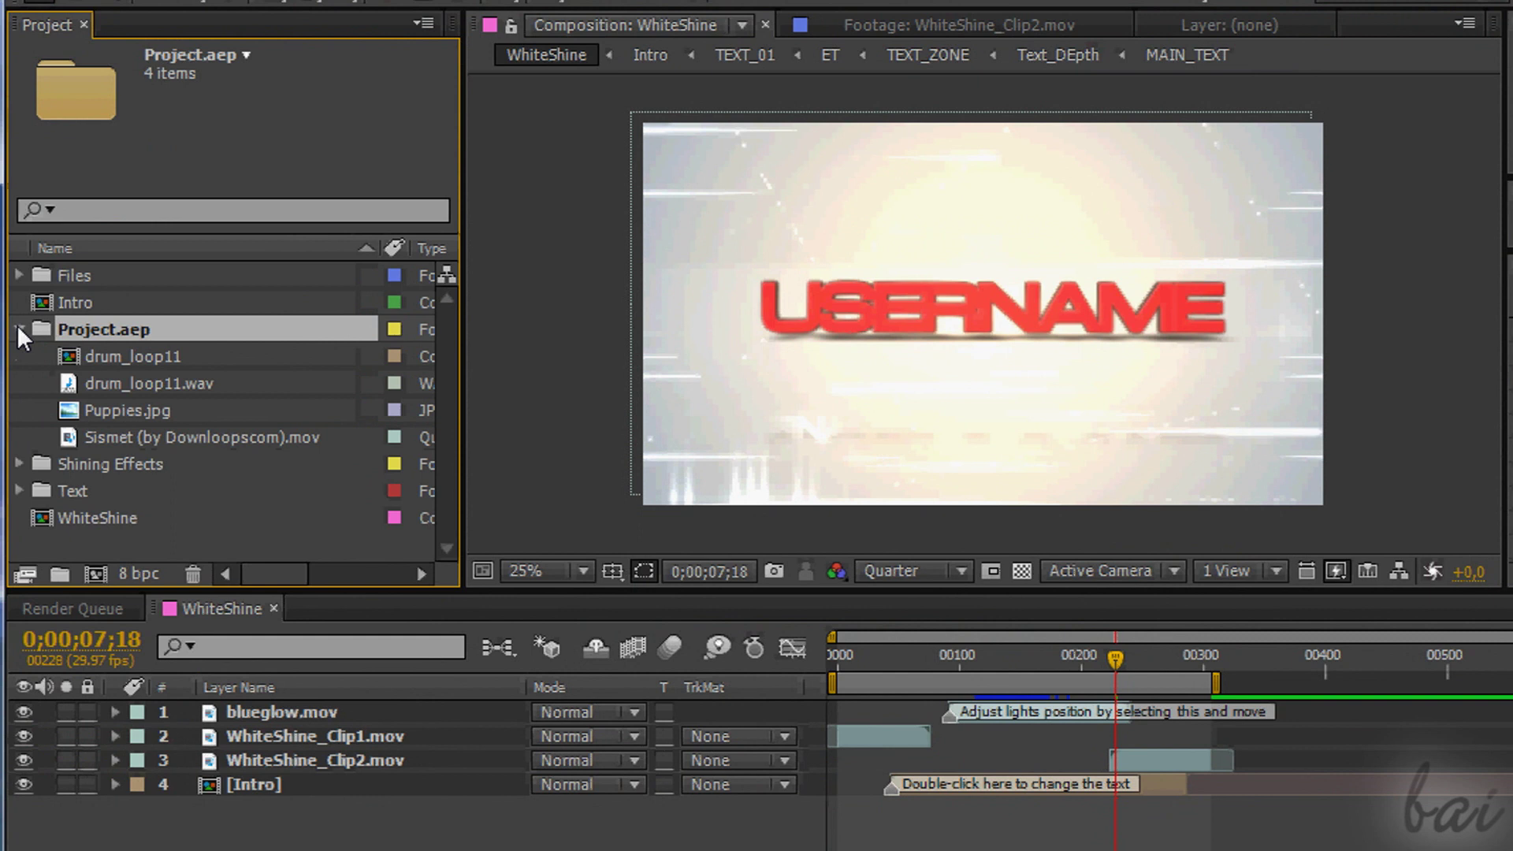
{"action": "left_click_drag", "start_coordinate": [110, 356], "coordinate": [896, 656]}
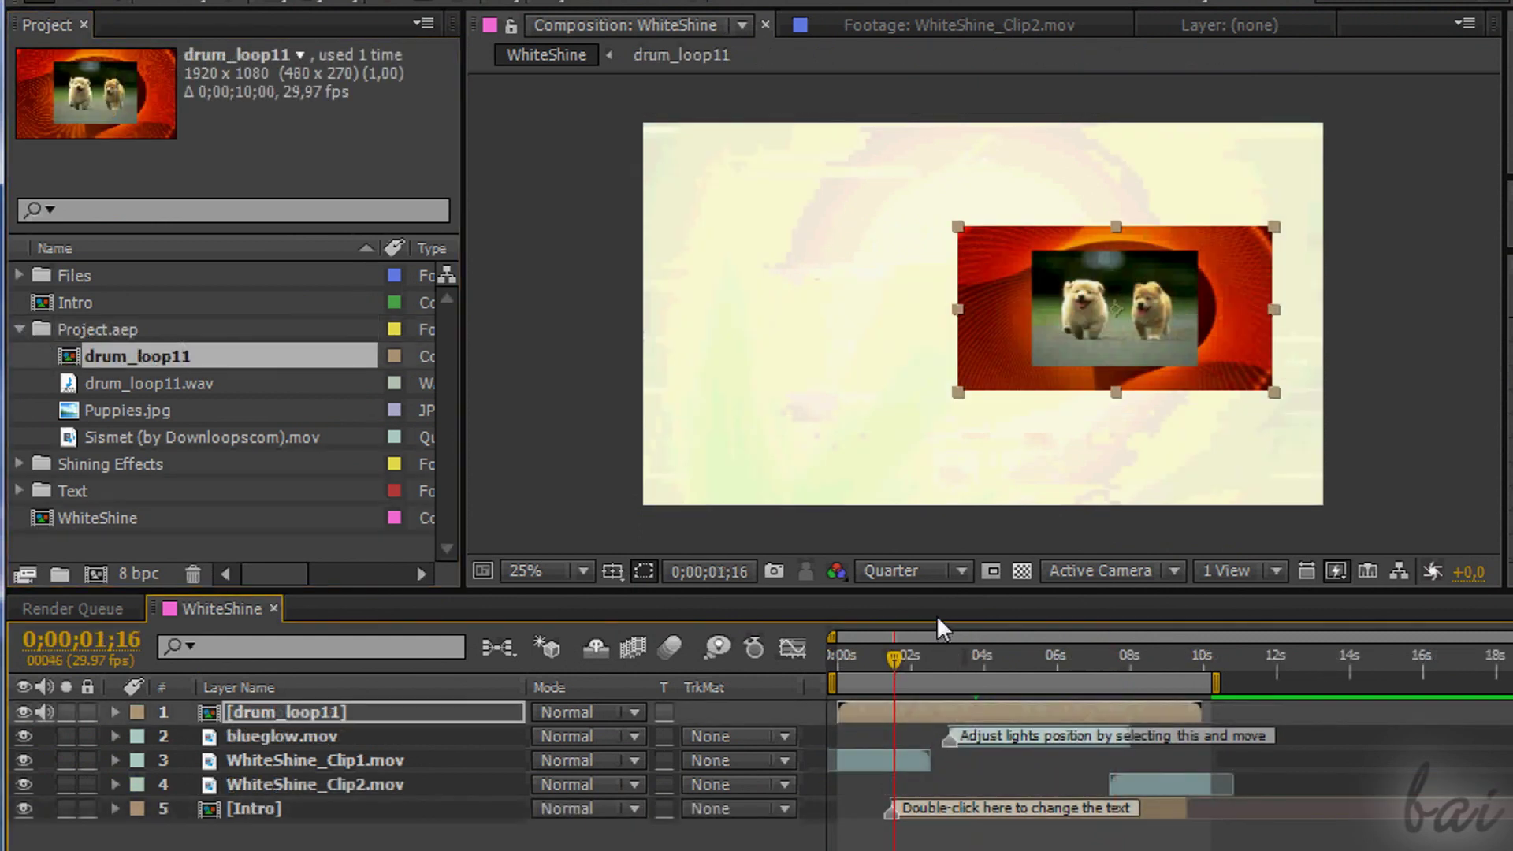
{"action": "key", "text": "space"}
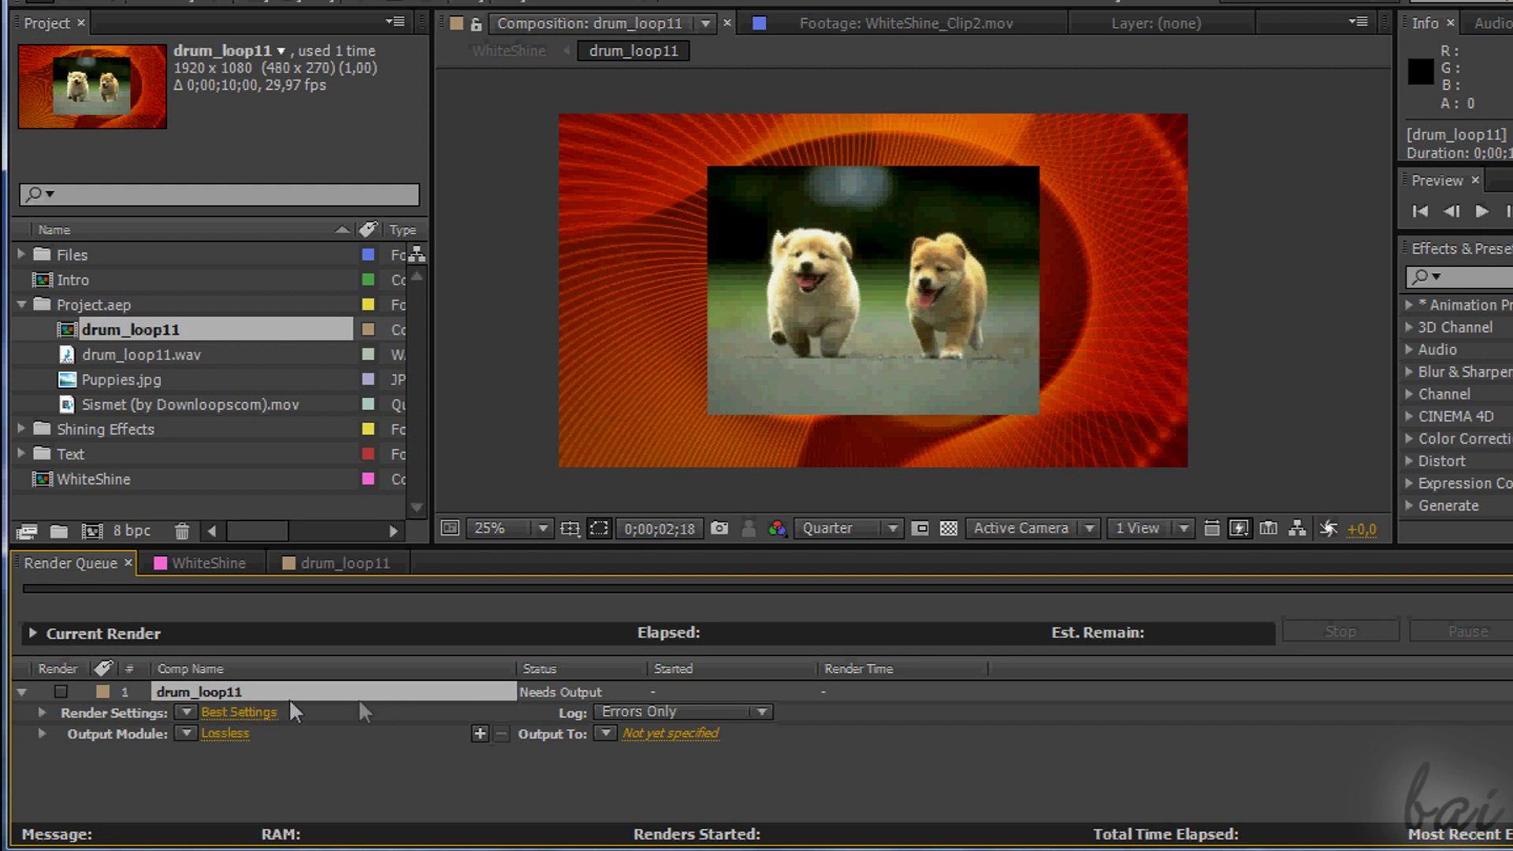
- Add drum_loop11 to the Render Queue from the Composition menu
{"action": "left_click", "coordinate": [556, 692]}
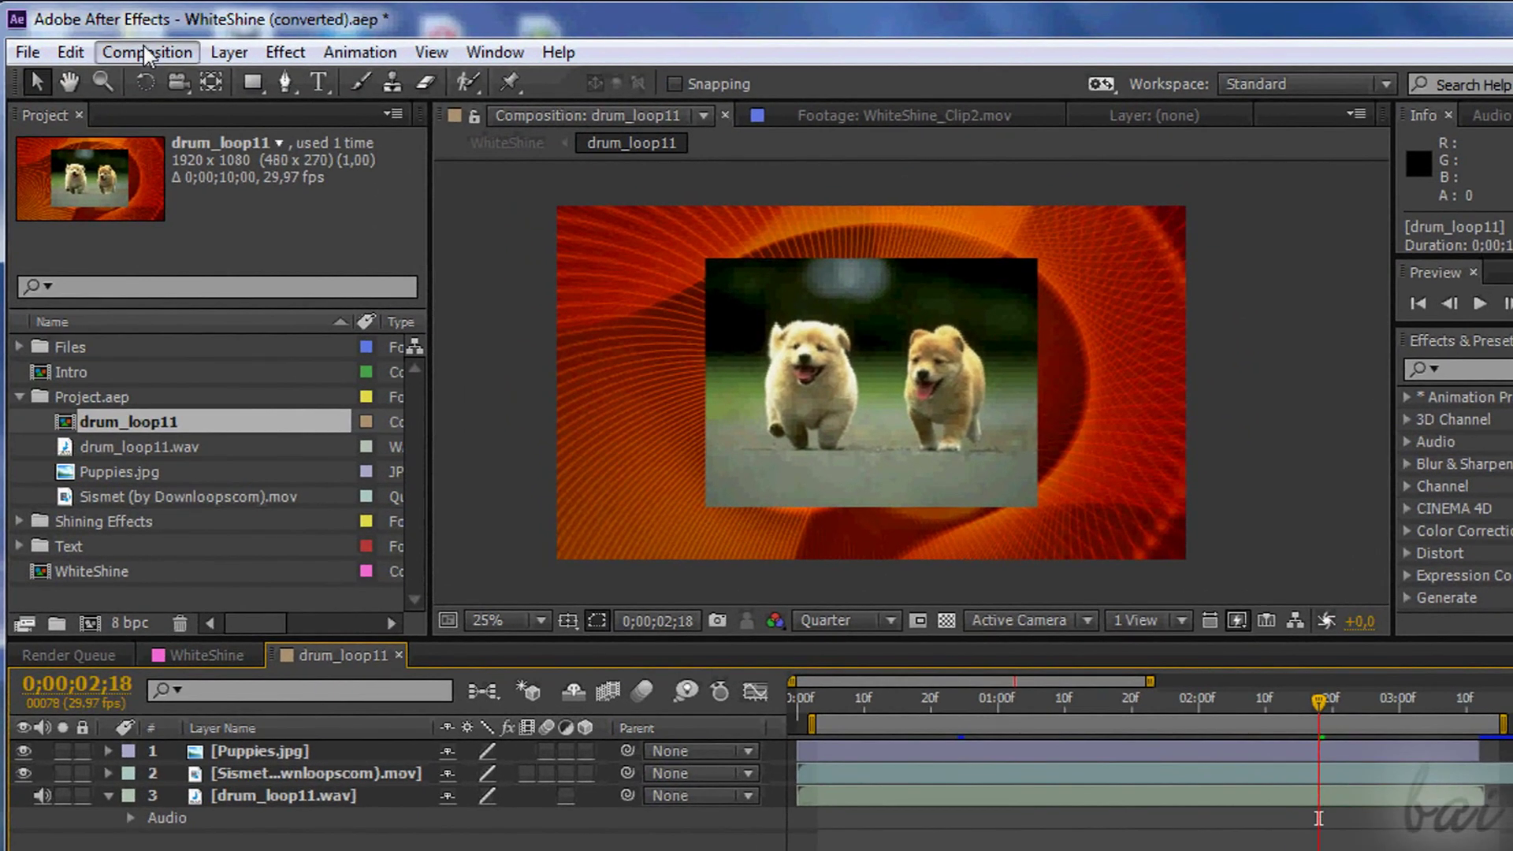
{"action": "left_click", "coordinate": [137, 50]}
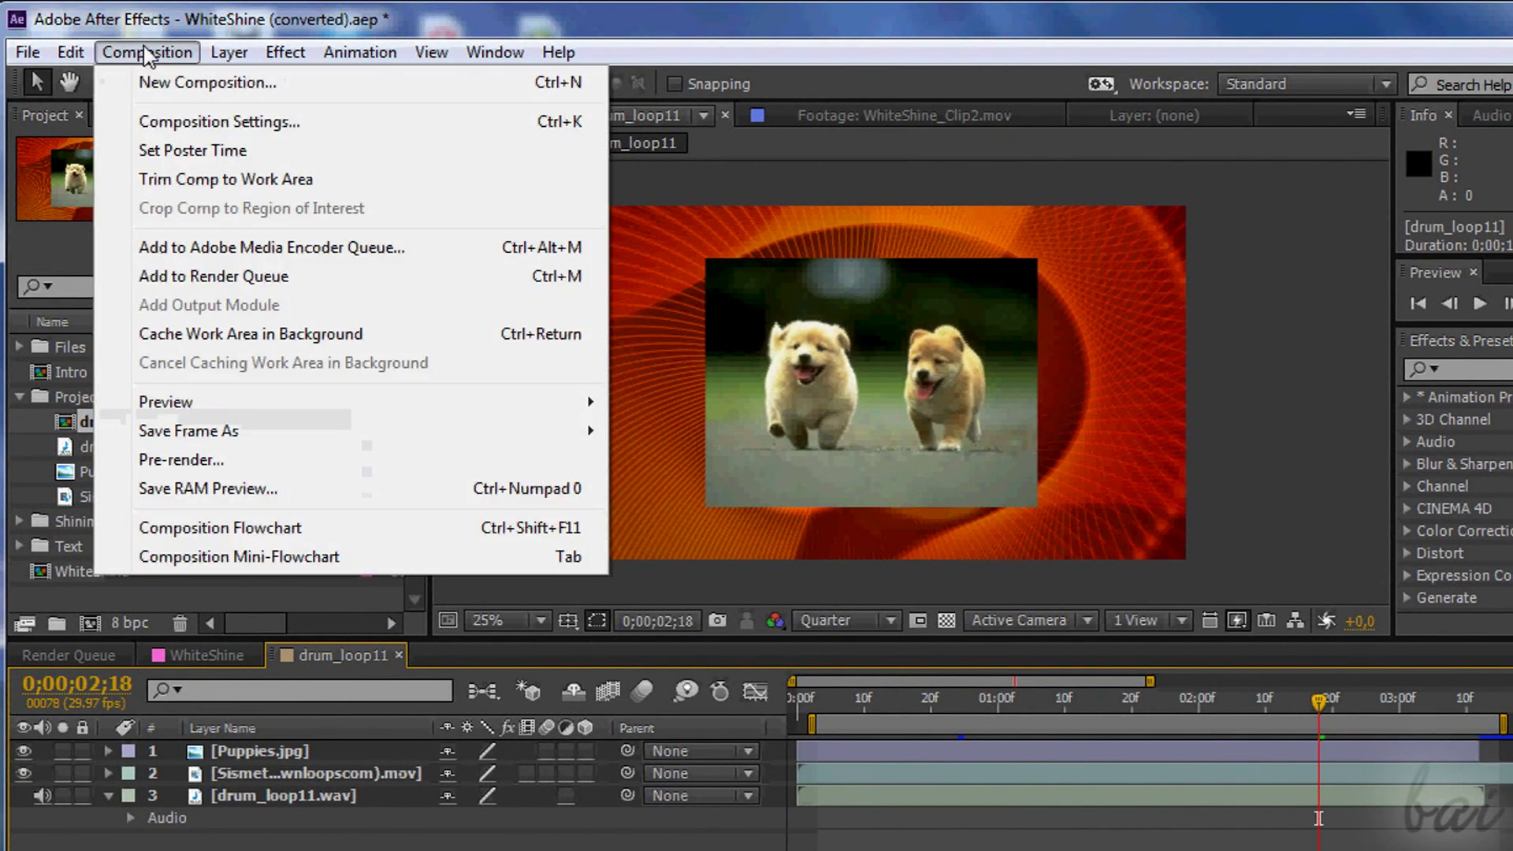
{"action": "left_click", "coordinate": [221, 278]}
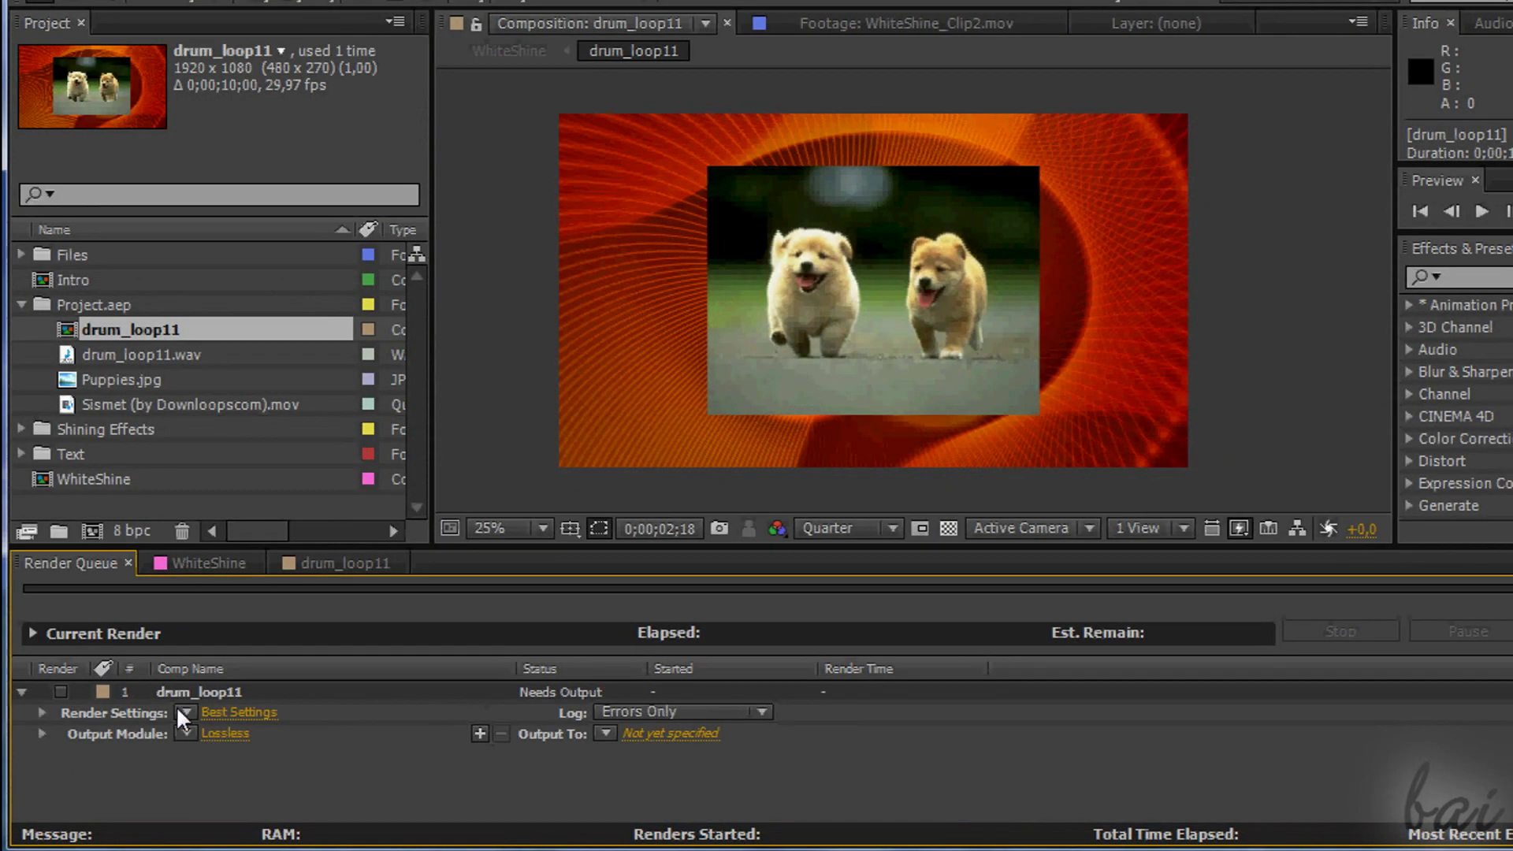
- Apply custom render settings to drum_loop11, keeping Full resolution
{"action": "left_click", "coordinate": [186, 713]}
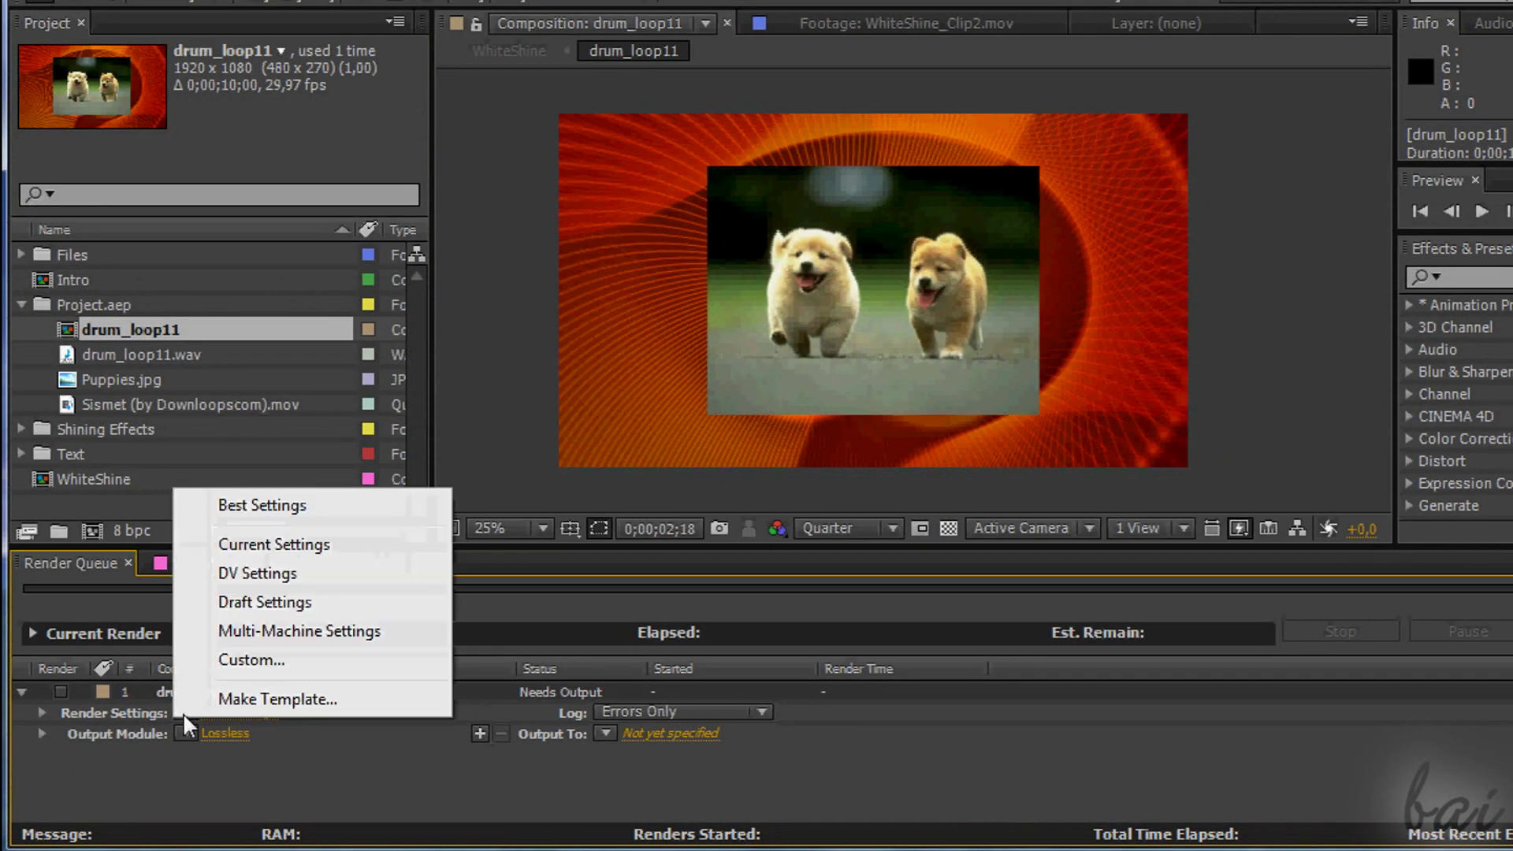
{"action": "left_click", "coordinate": [230, 659]}
{"action": "left_click", "coordinate": [705, 104]}
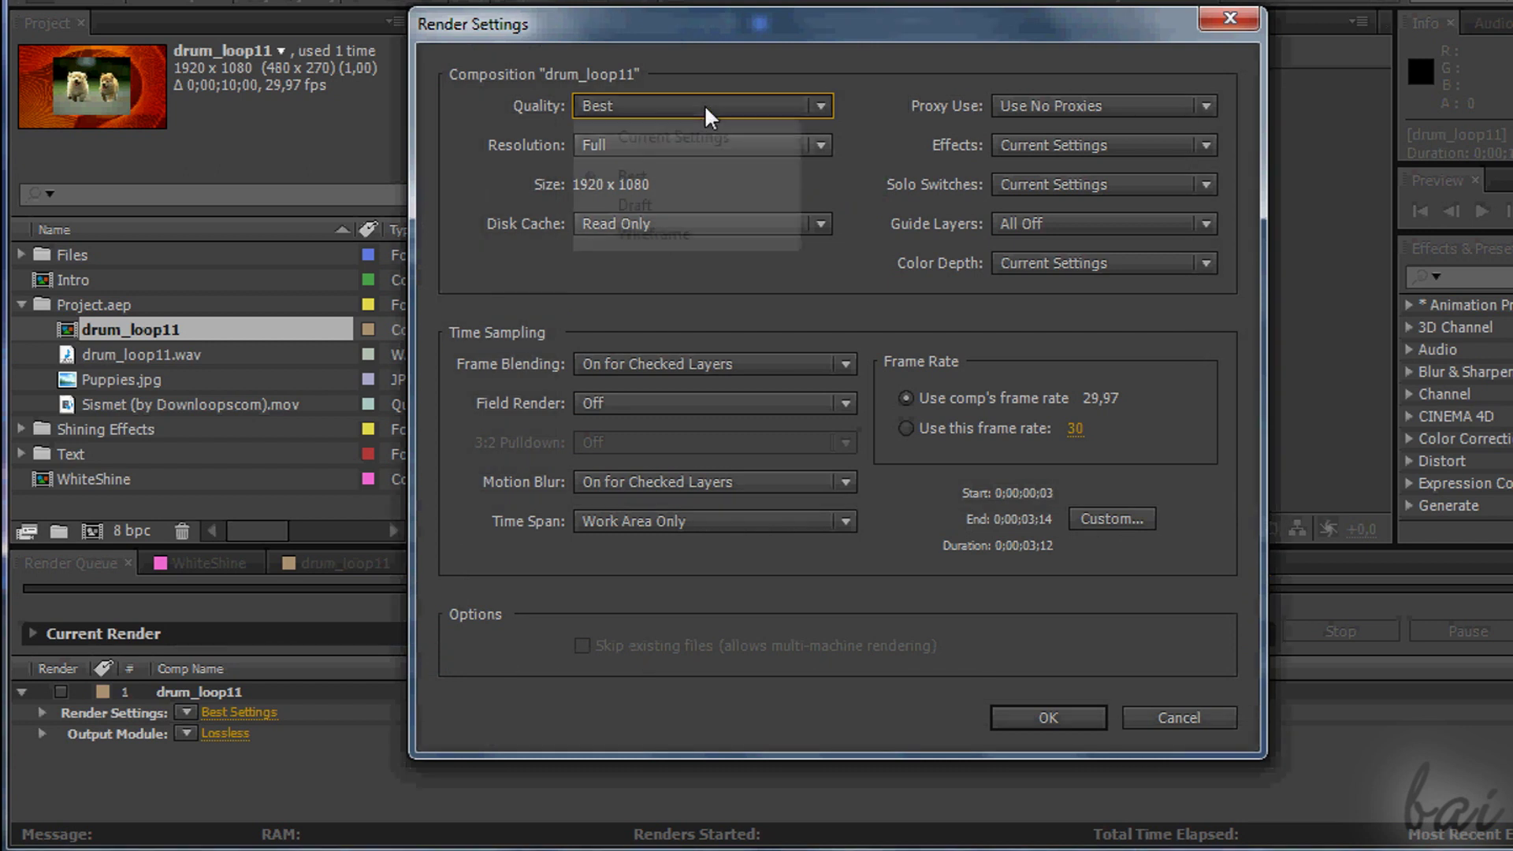
{"action": "left_click", "coordinate": [705, 104]}
{"action": "left_click", "coordinate": [706, 146]}
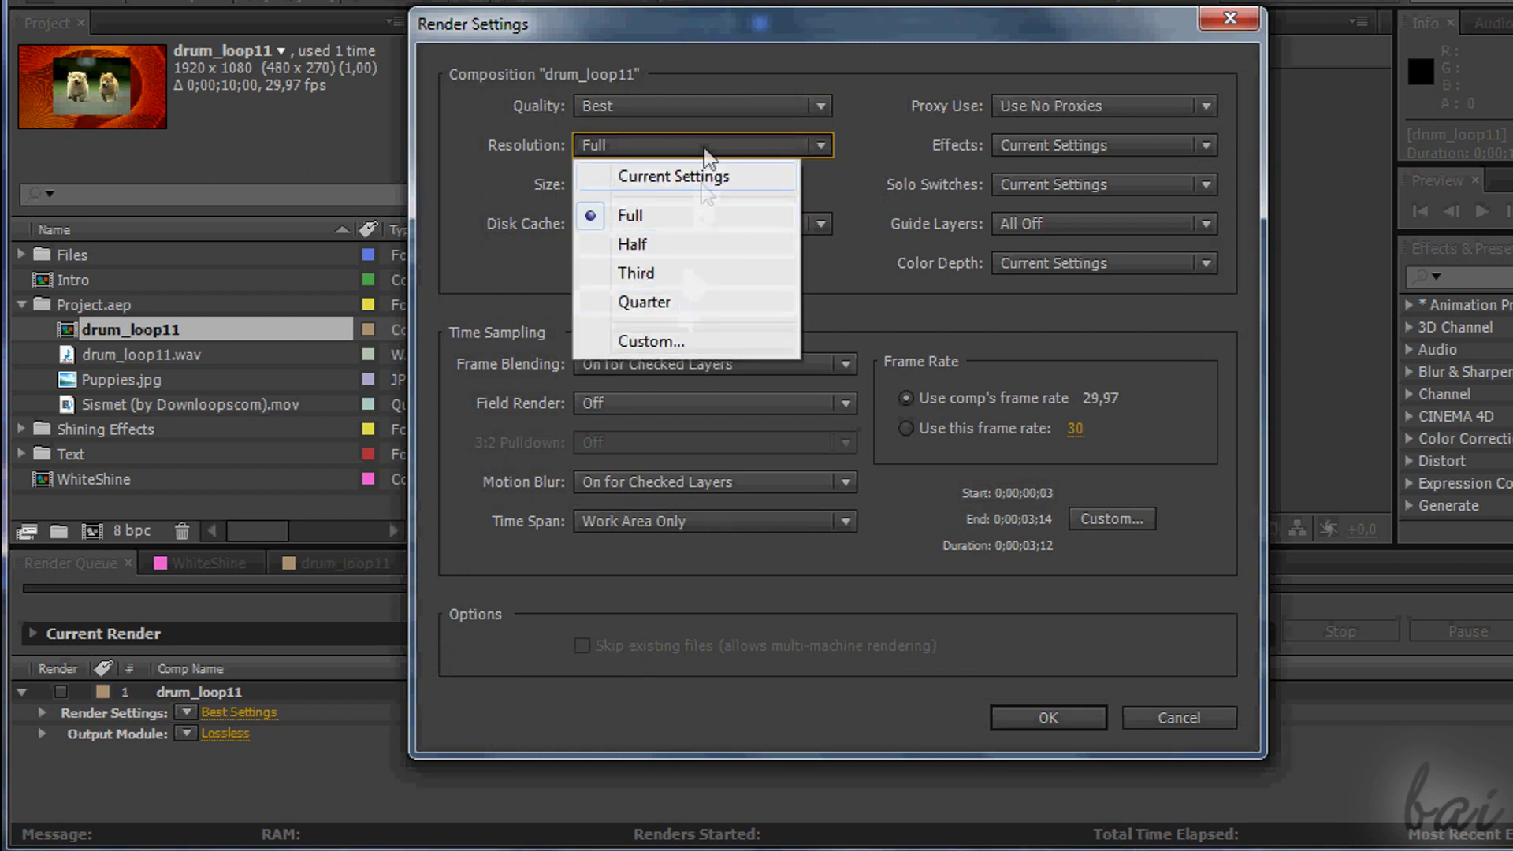
{"action": "left_click", "coordinate": [665, 213]}
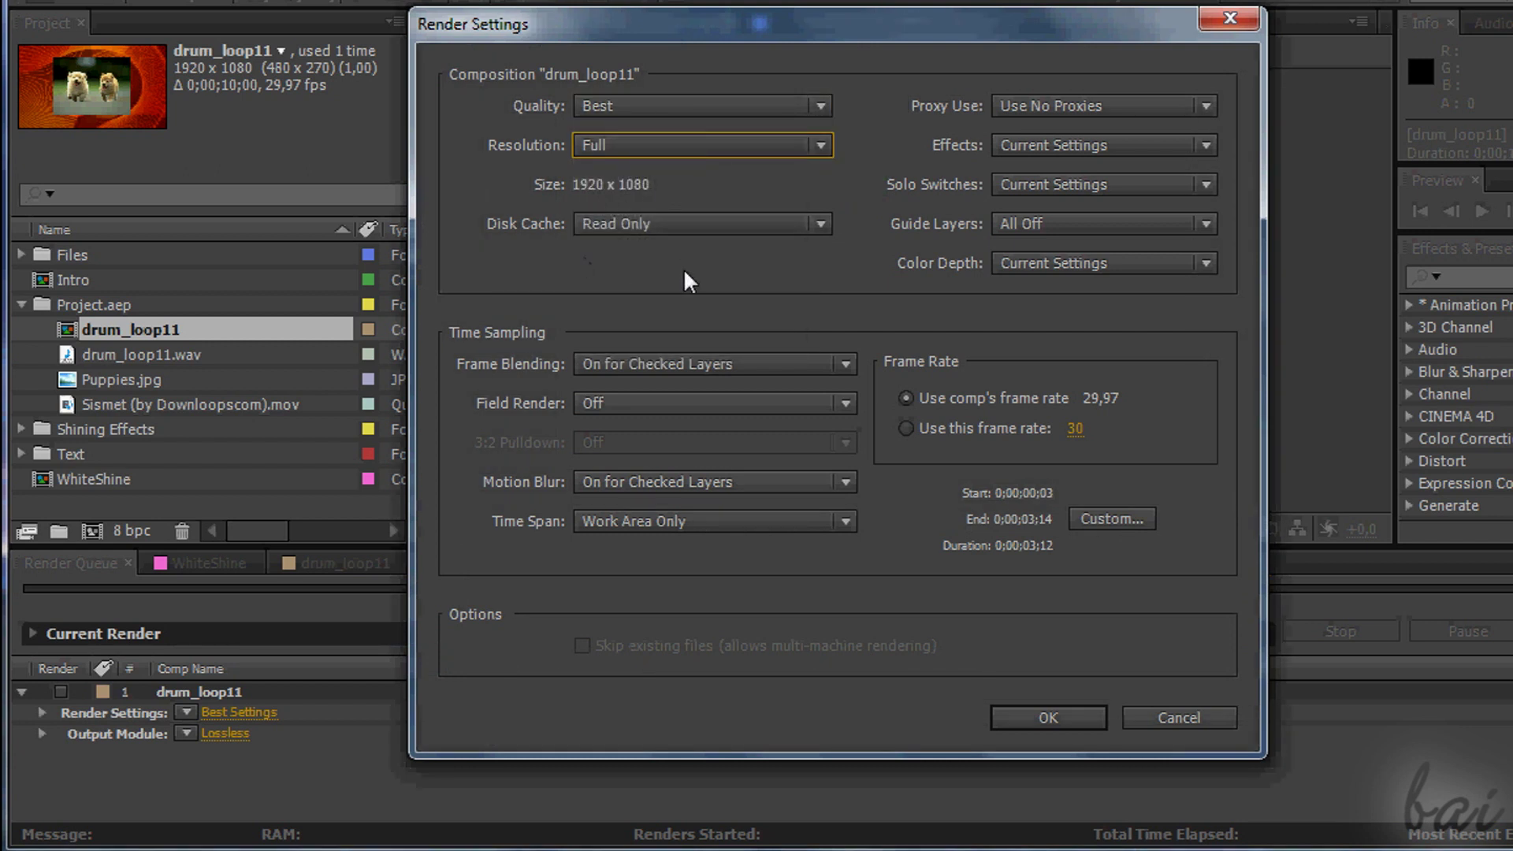
{"action": "key", "text": "Return"}
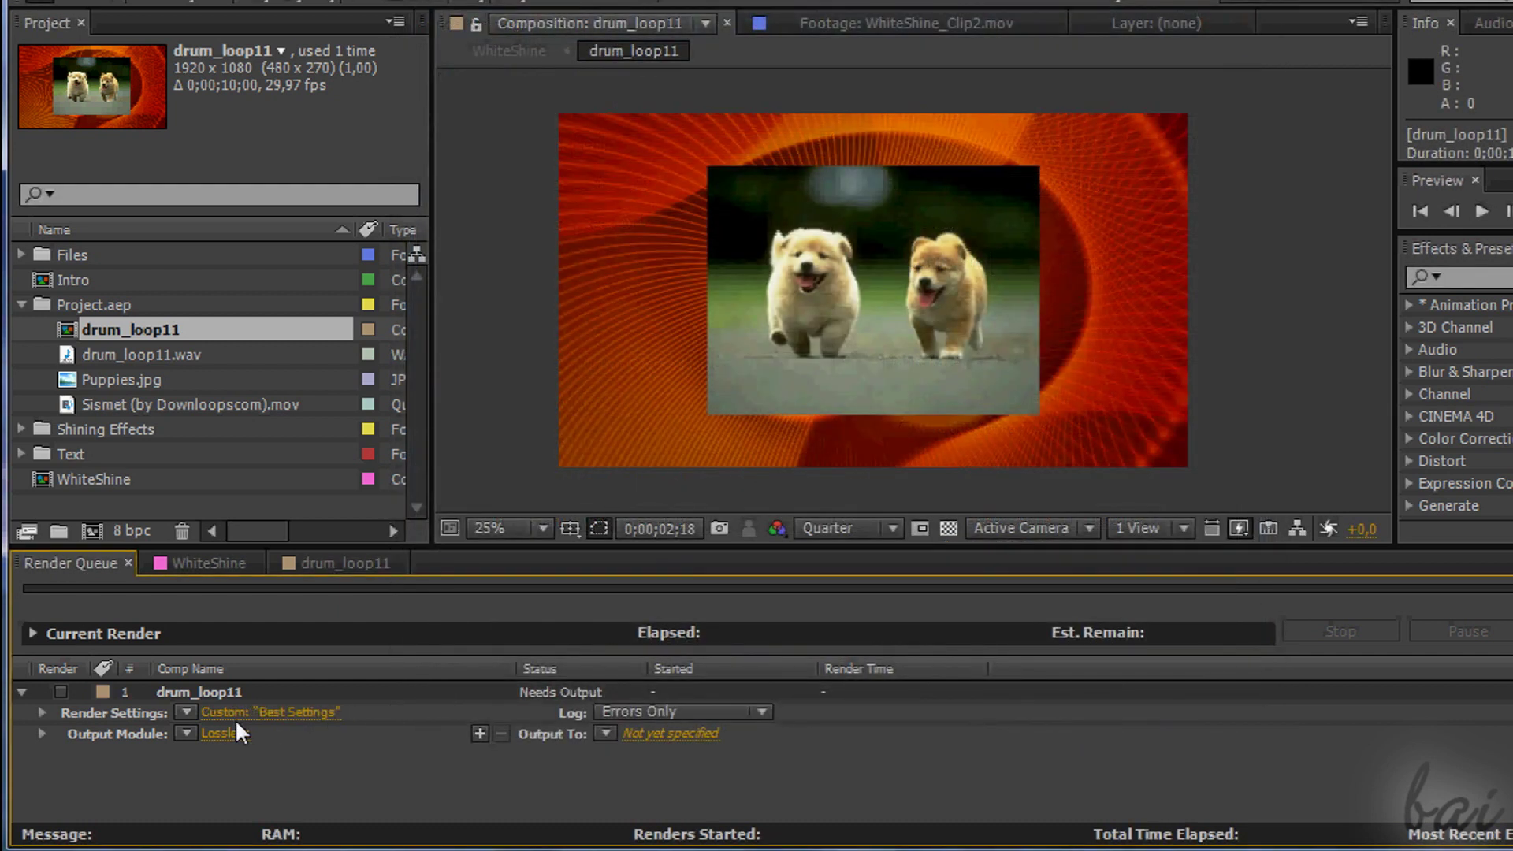
- Set drum_loop11's output module format to FLV, checking its audio options
{"action": "left_click", "coordinate": [187, 733]}
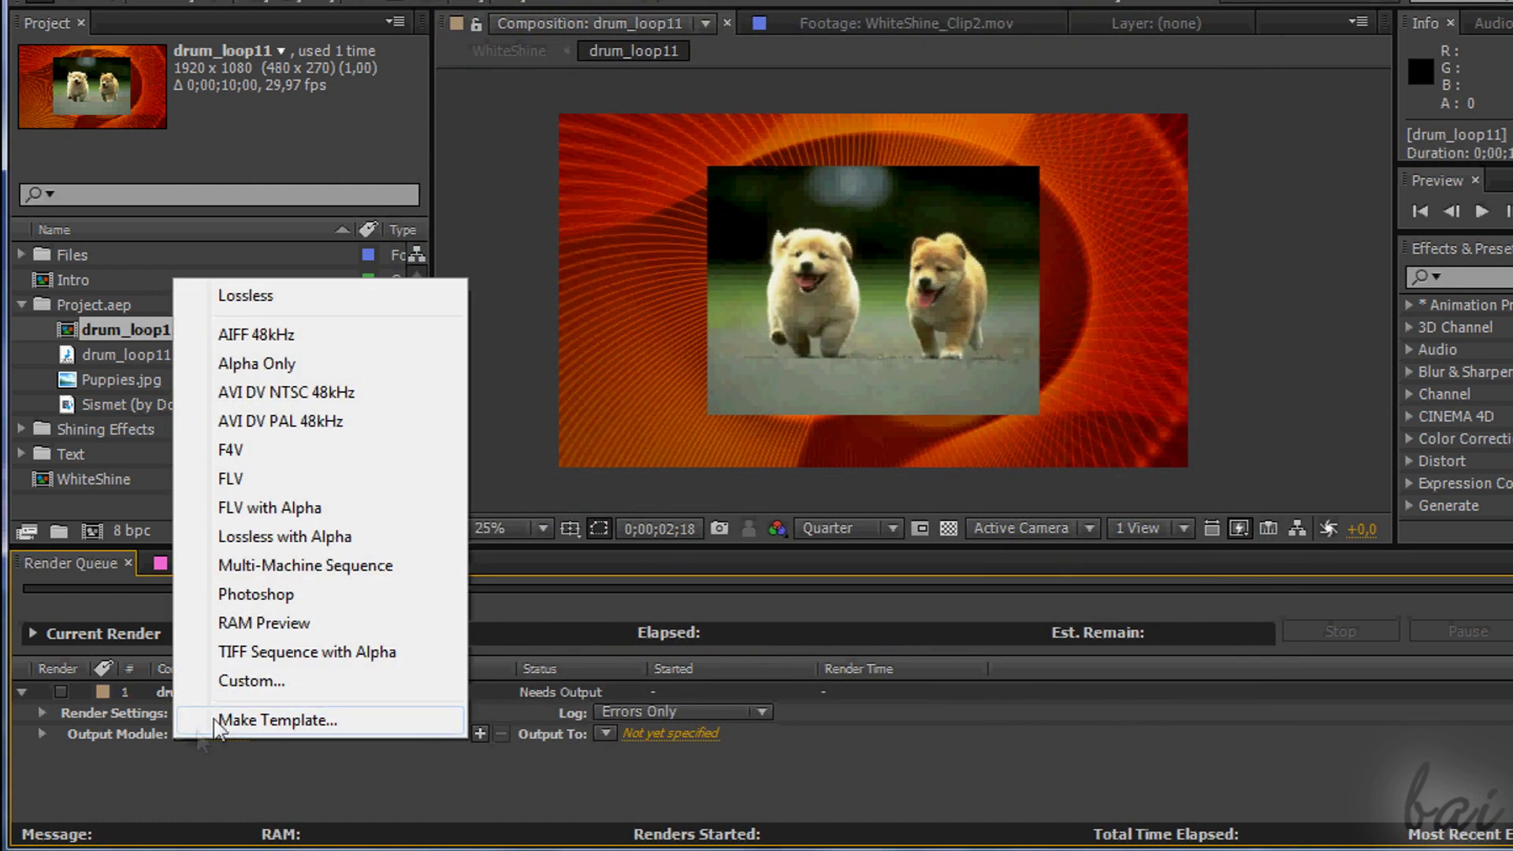
{"action": "left_click", "coordinate": [252, 681]}
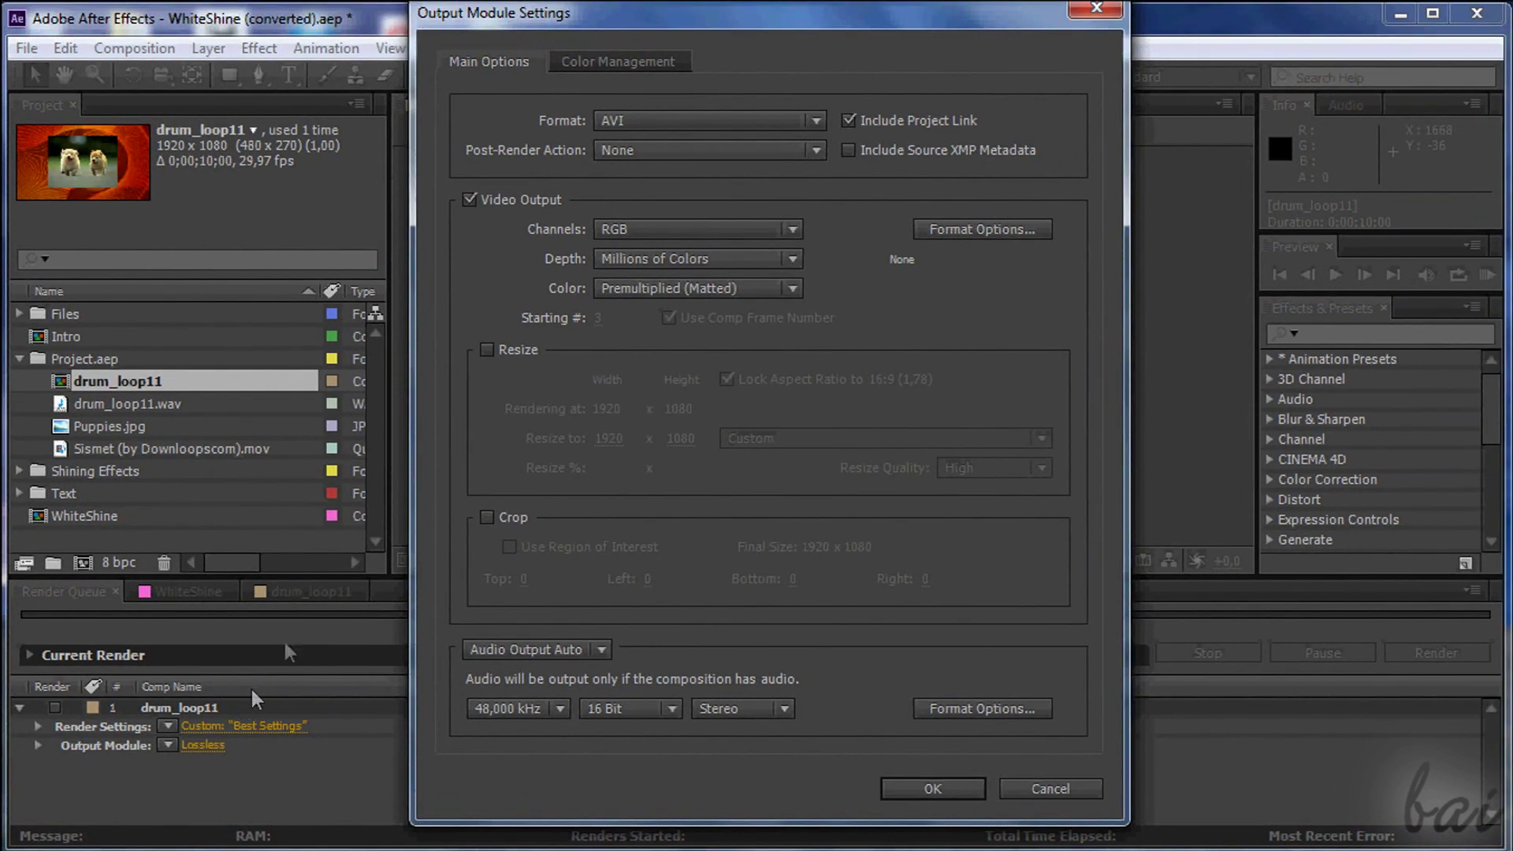
{"action": "left_click", "coordinate": [758, 122]}
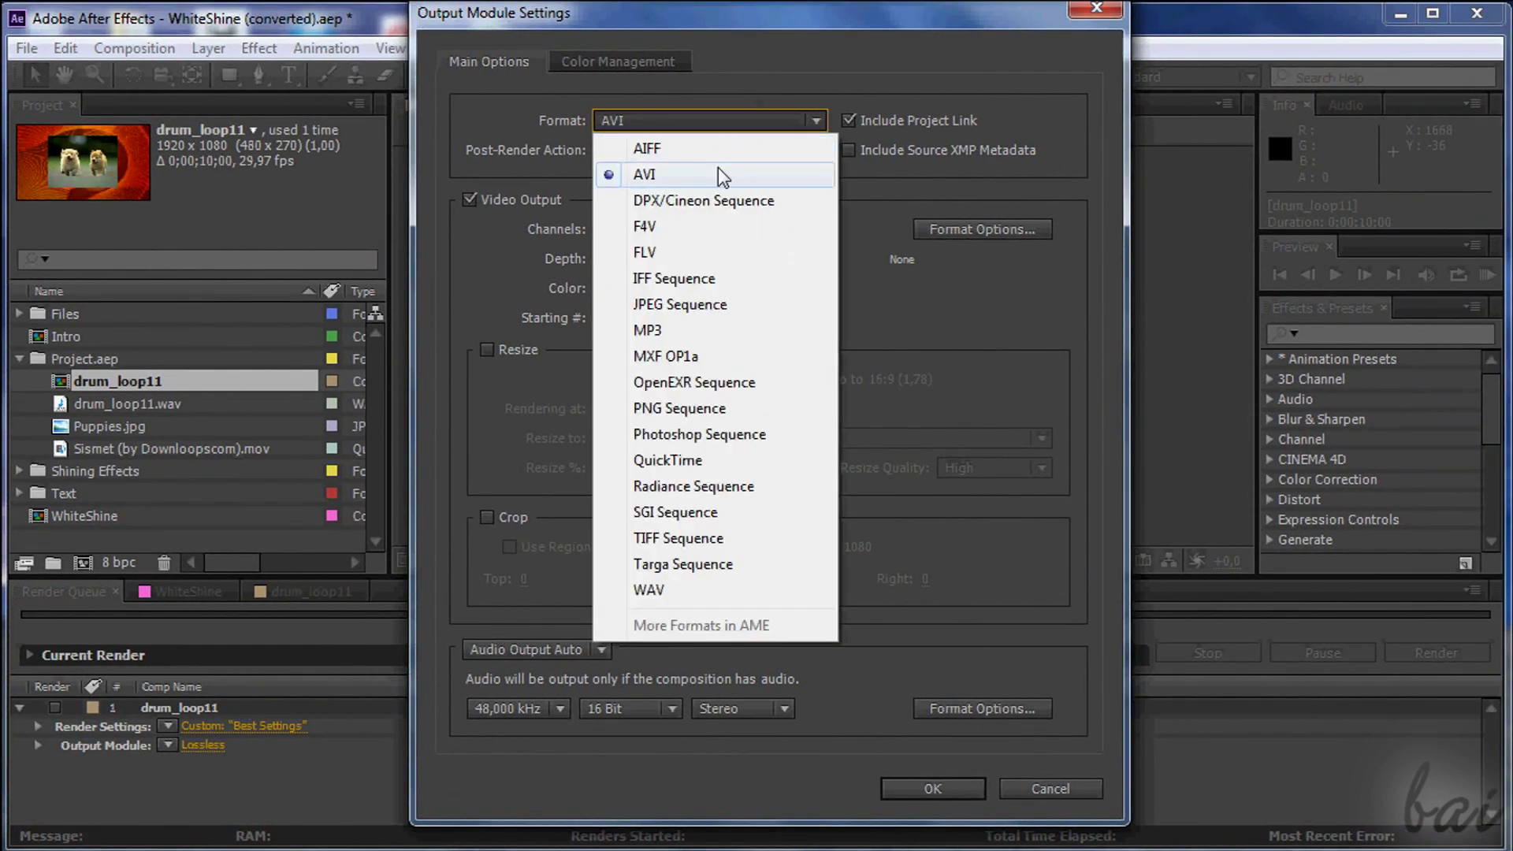
{"action": "left_click", "coordinate": [645, 252]}
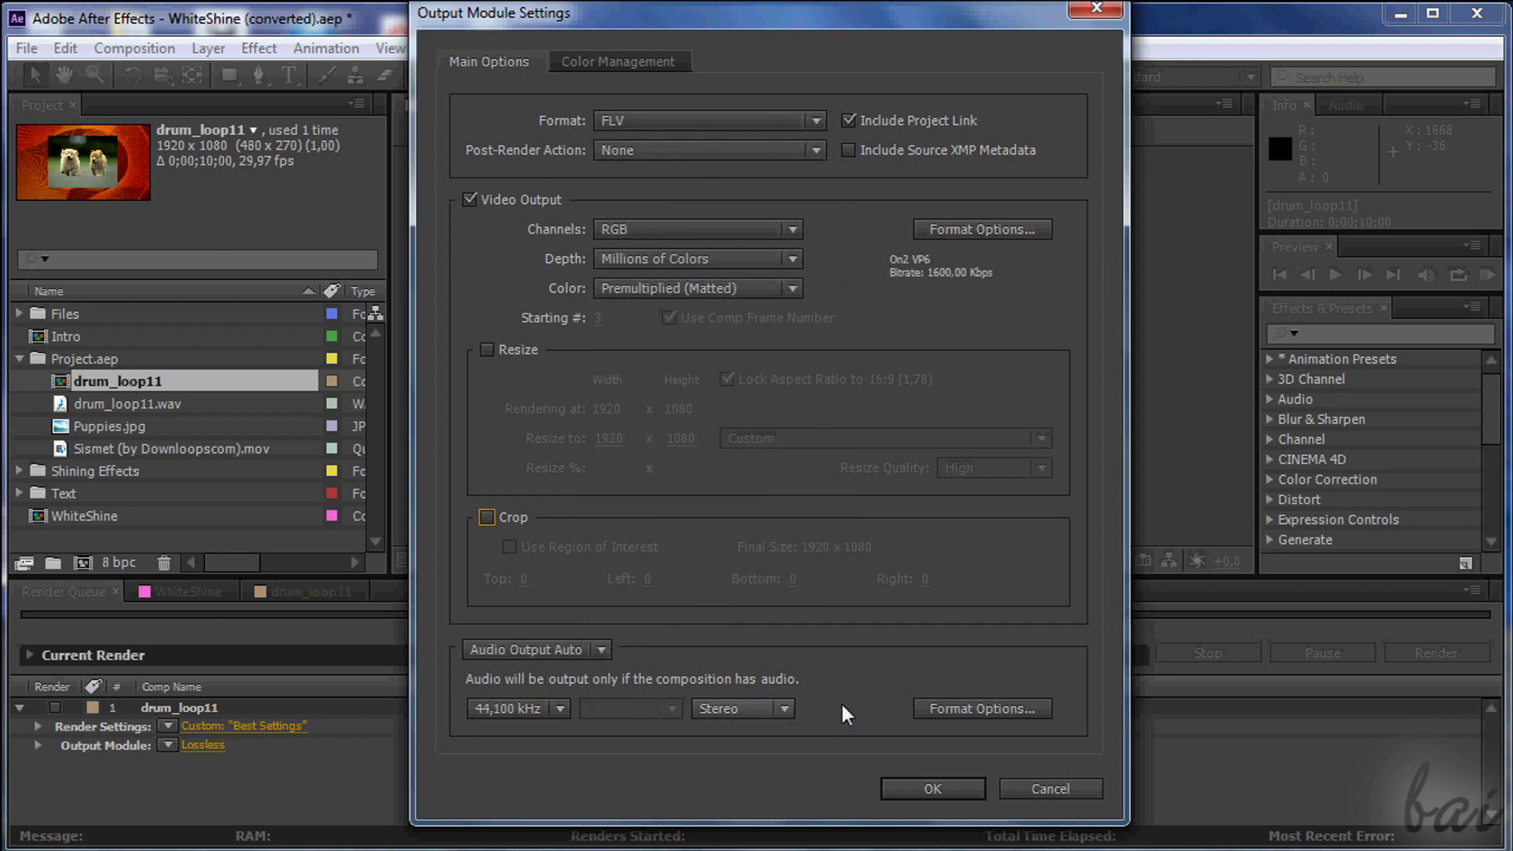
{"action": "left_click", "coordinate": [969, 709]}
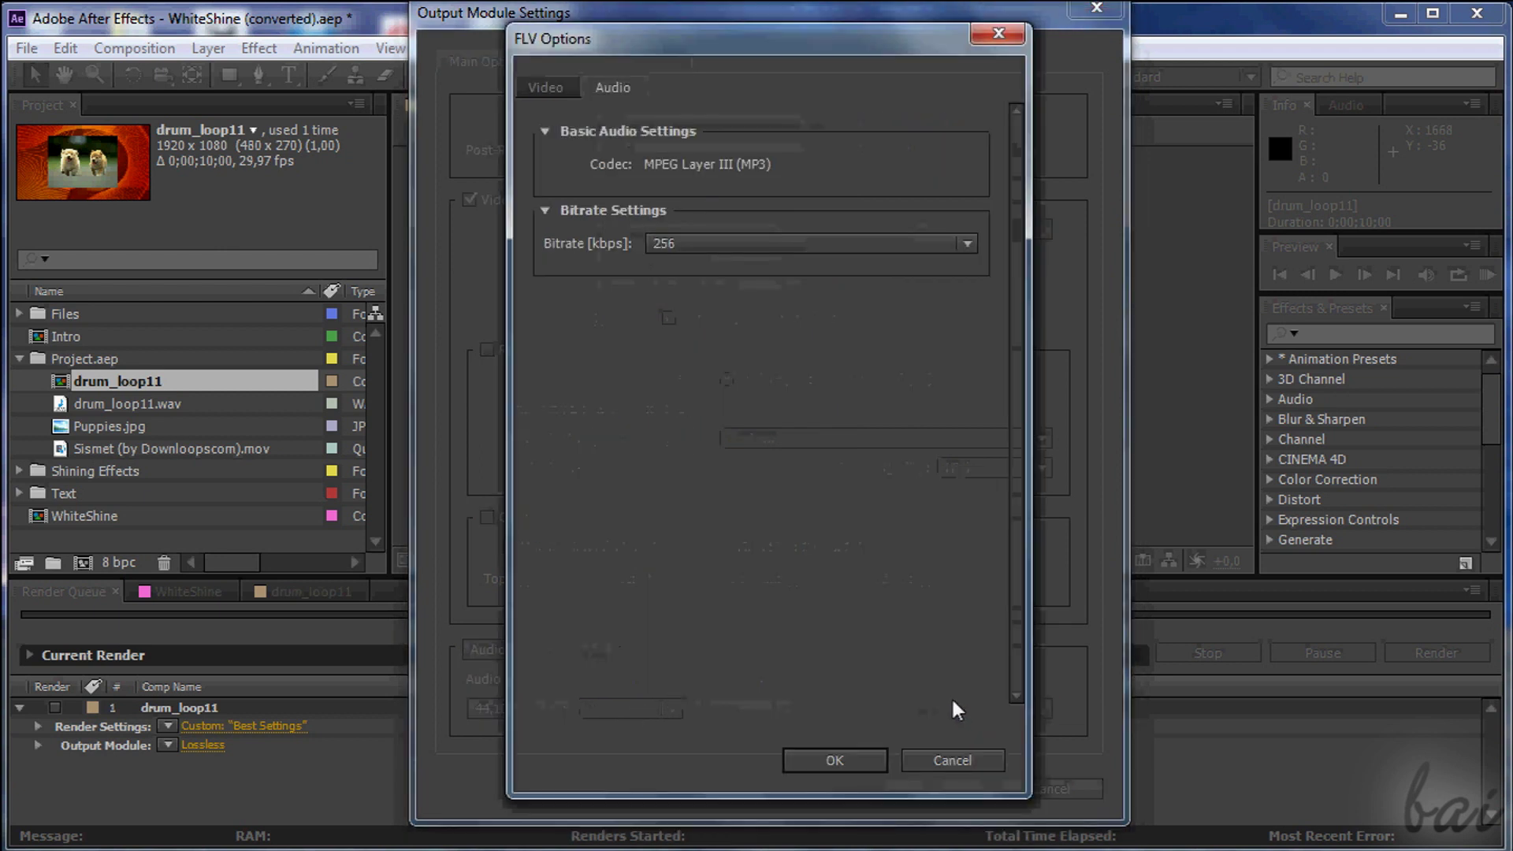
{"action": "left_click", "coordinate": [943, 766]}
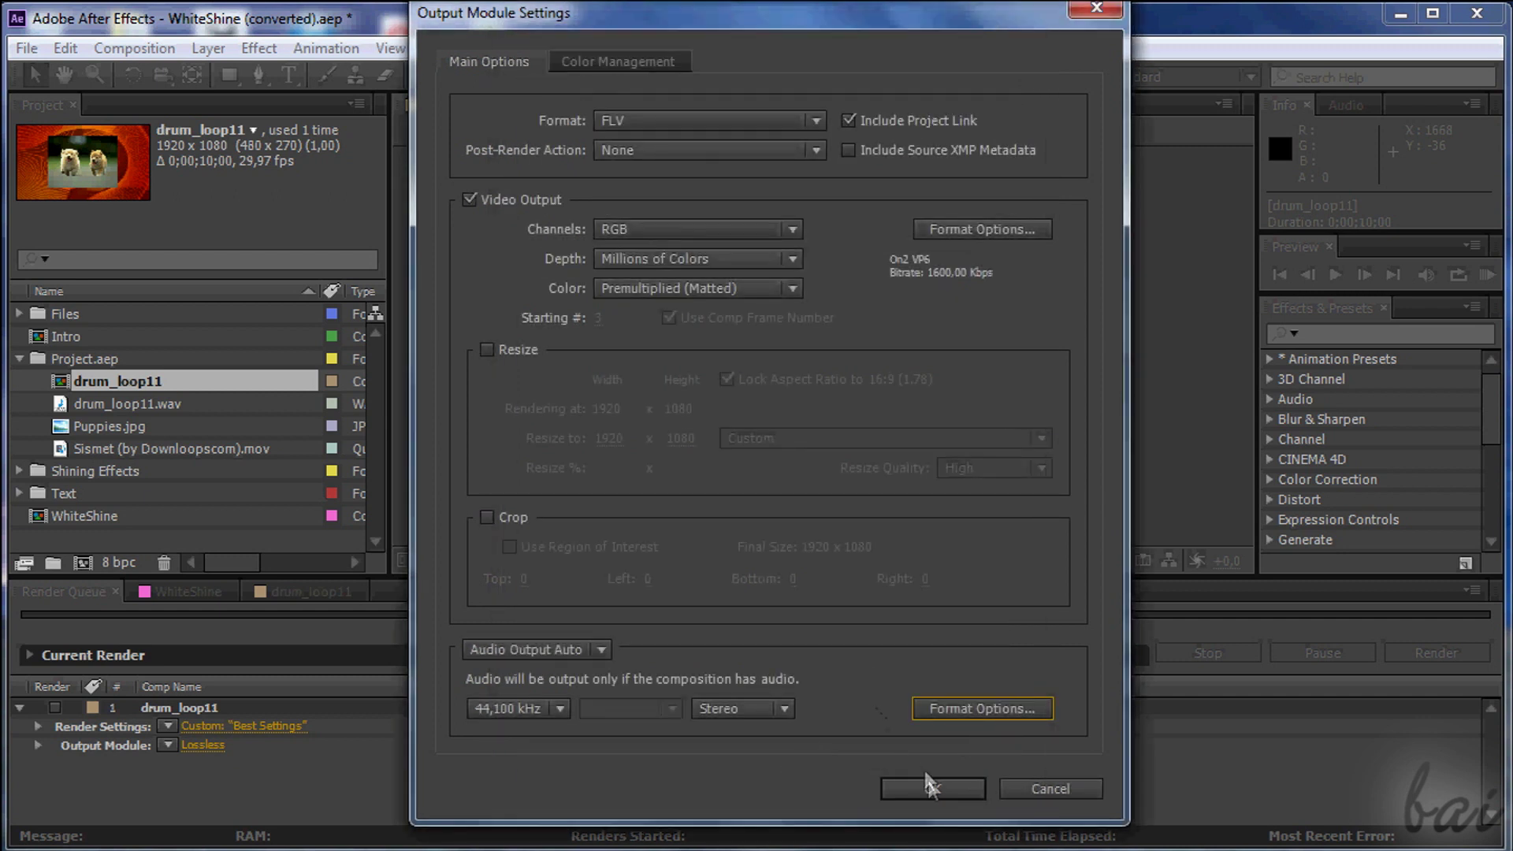
{"action": "left_click", "coordinate": [930, 786]}
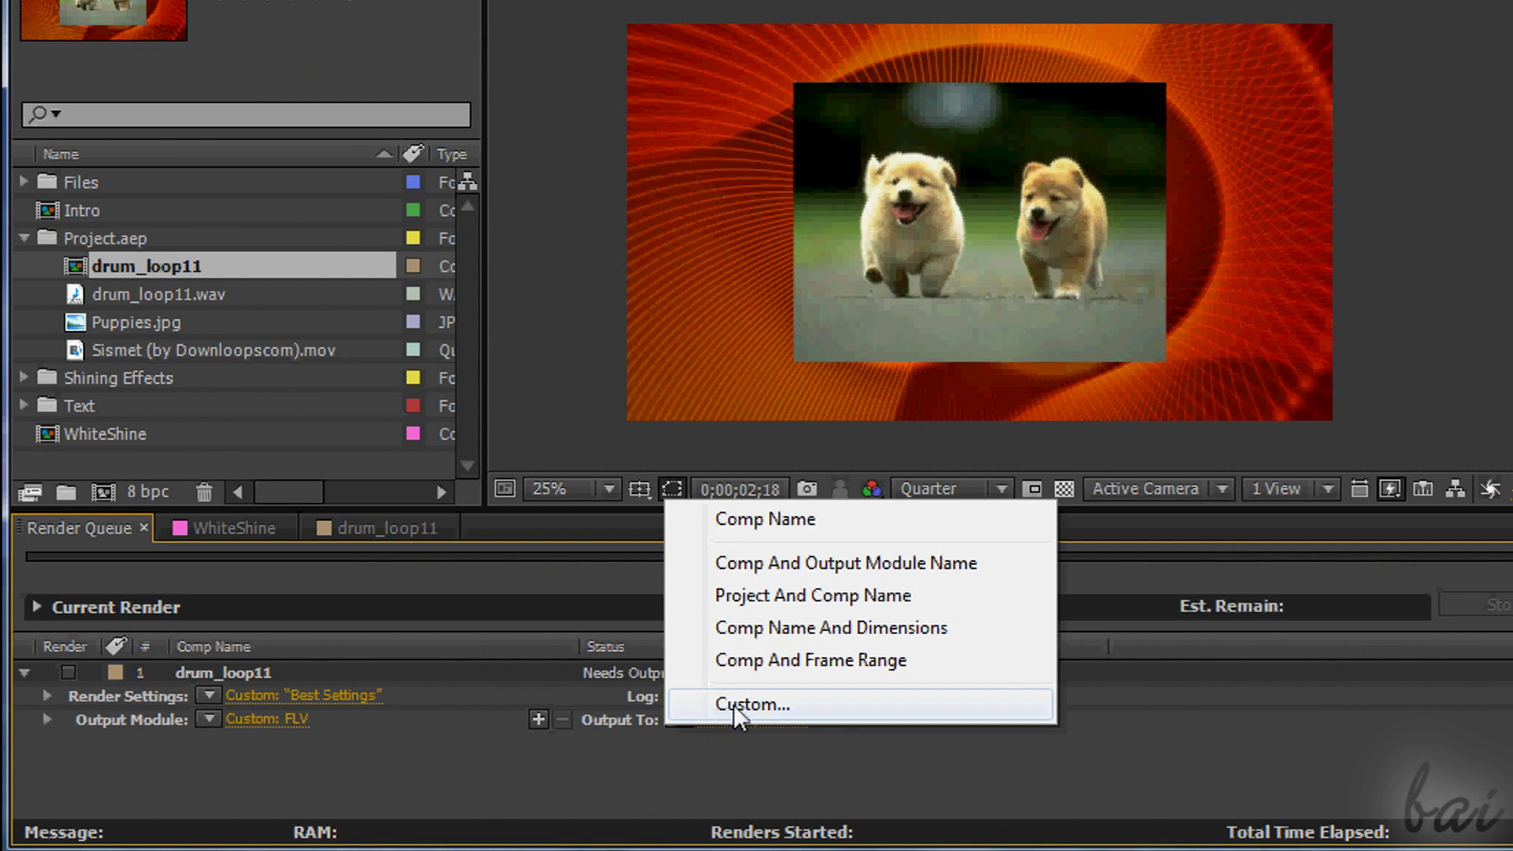
- Set the drum_loop11 output file name to Render1.flv, start rendering, then stop it partway
{"action": "left_click", "coordinate": [721, 705]}
{"action": "left_click_drag", "start_coordinate": [821, 281], "coordinate": [678, 287]}
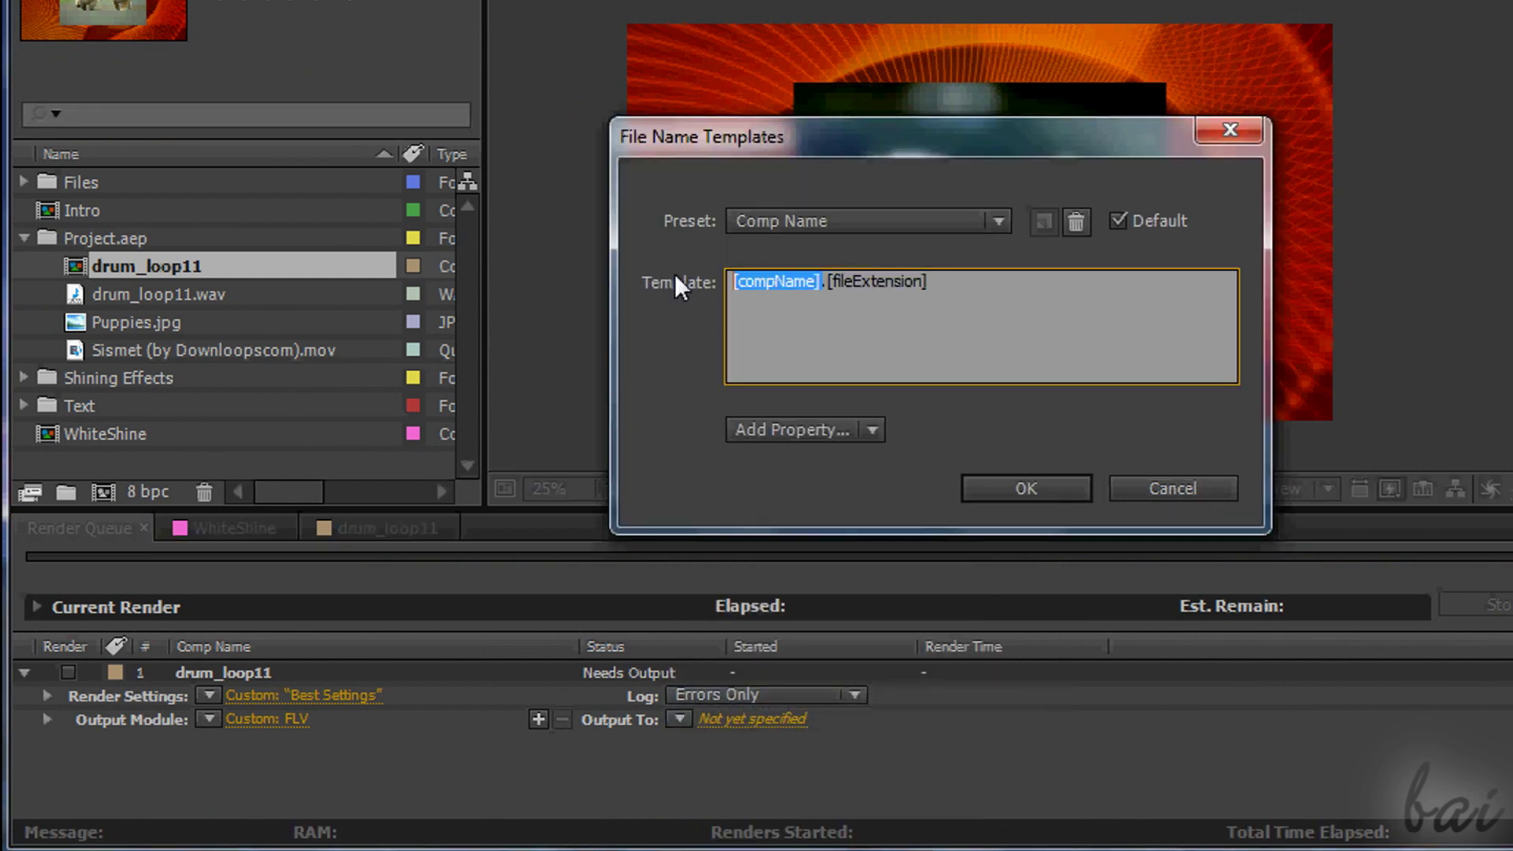
{"action": "type", "text": "Ren"}
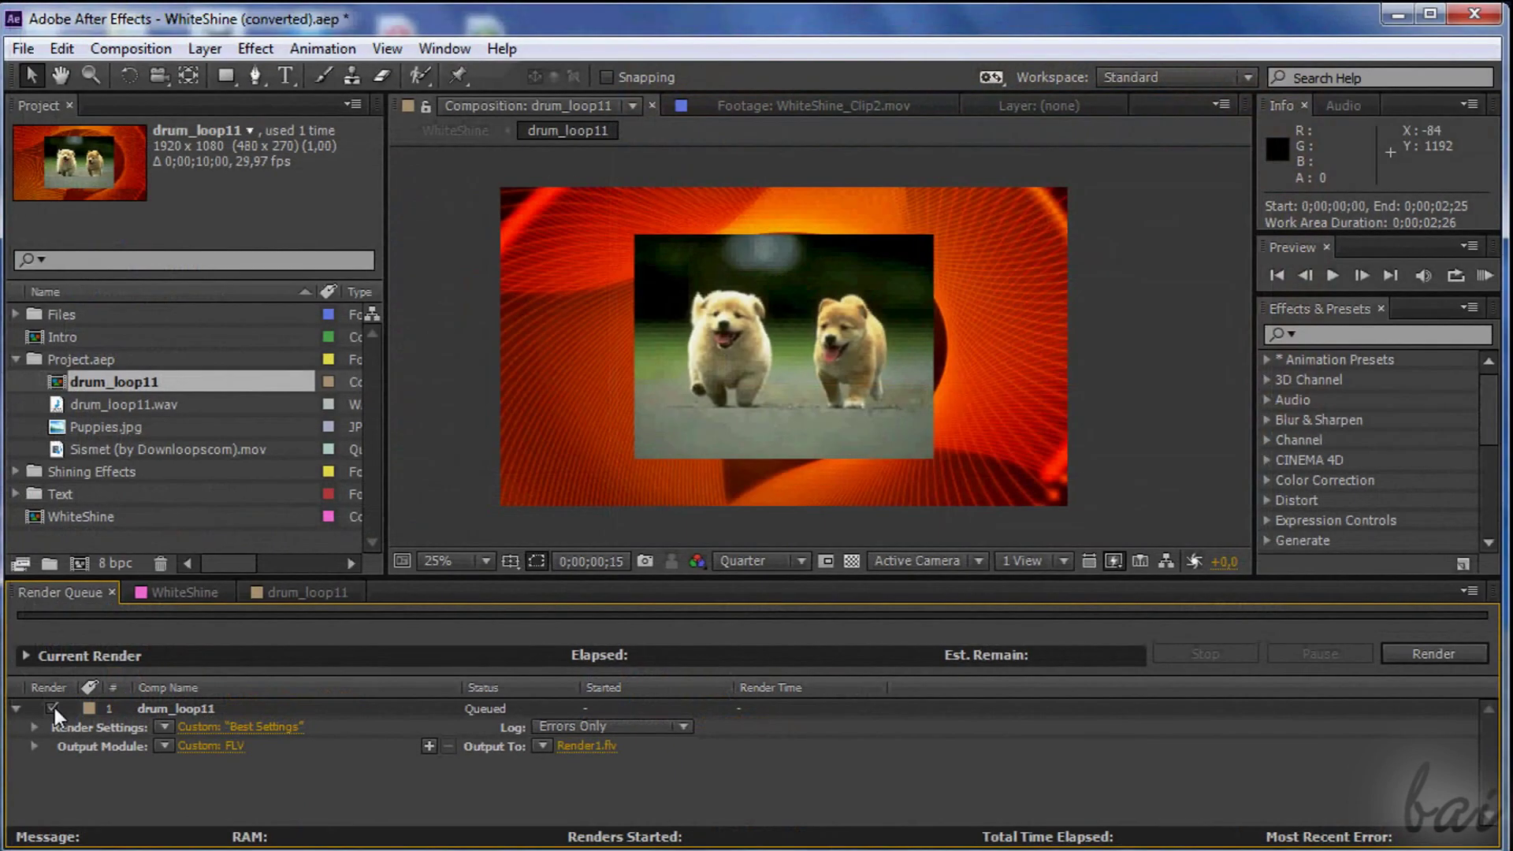
{"action": "left_click", "coordinate": [1442, 657]}
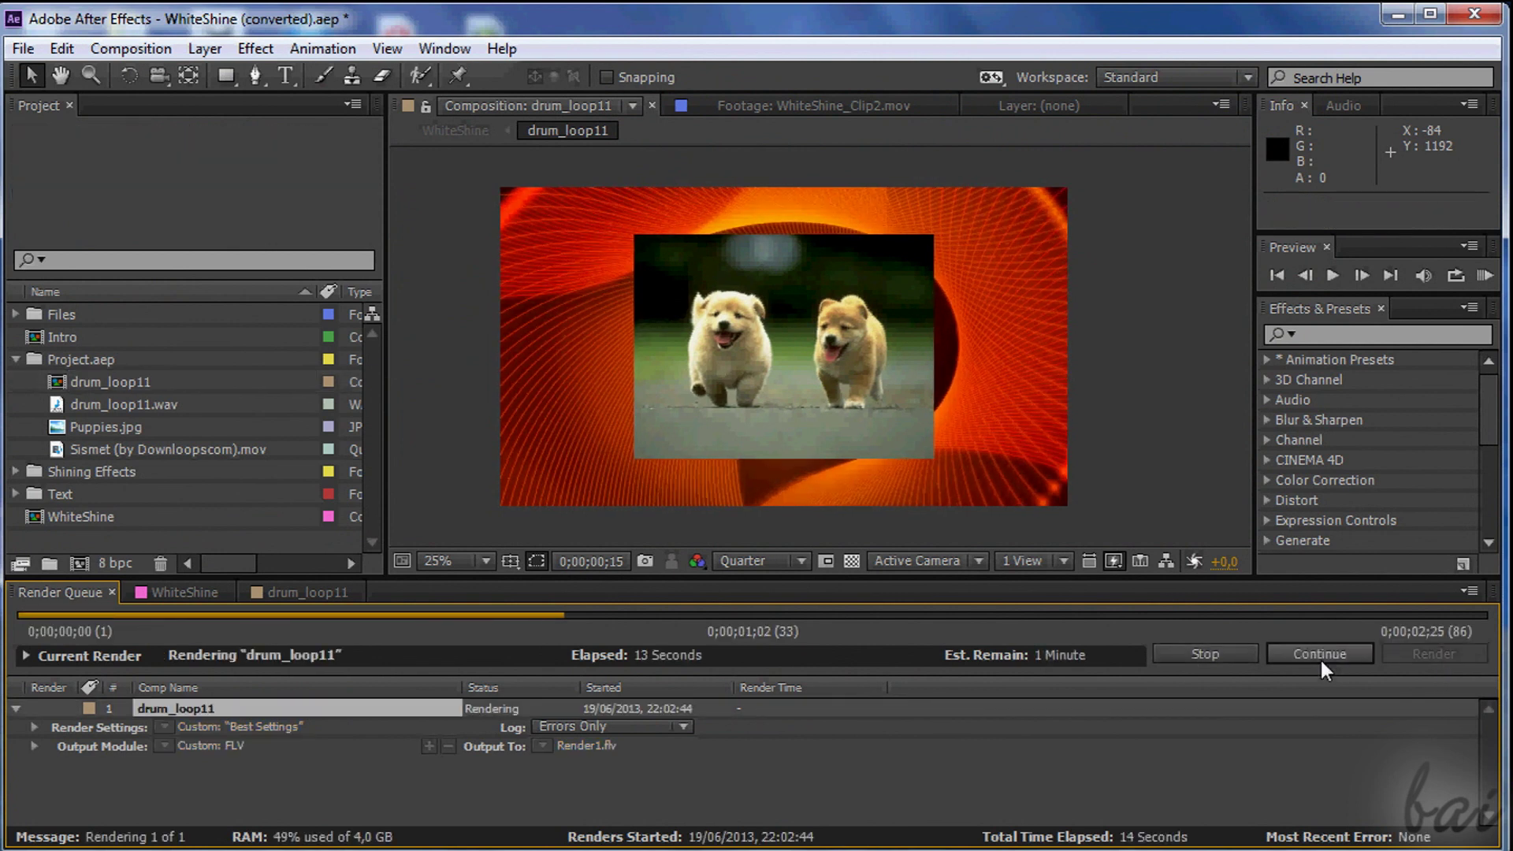
{"action": "left_click", "coordinate": [1206, 656]}
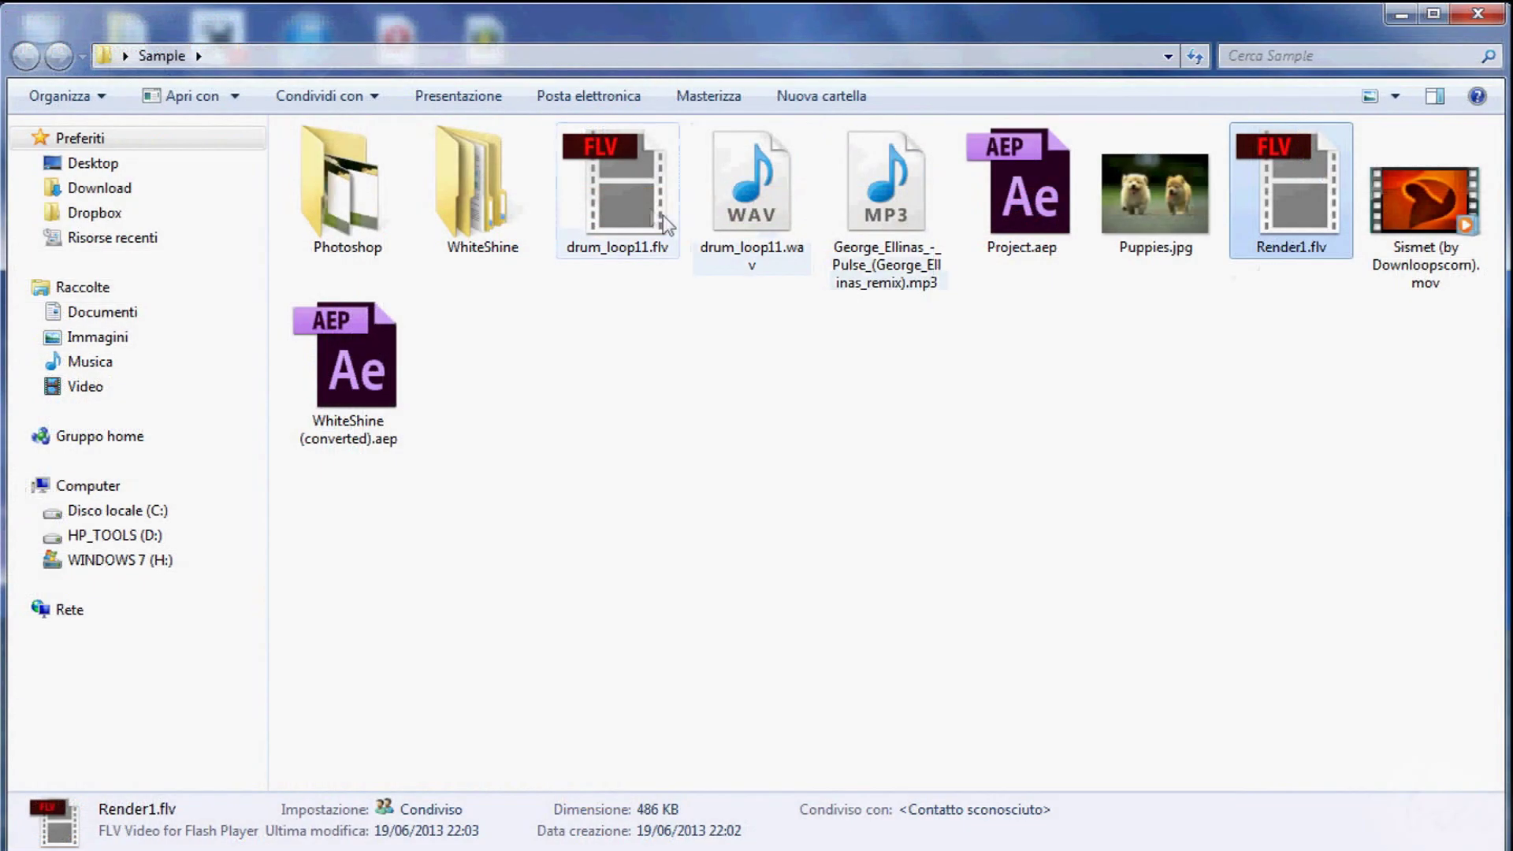
- Select drum_loop11.flv and Render1.flv in the Sample folder to view their file details
{"action": "left_click", "coordinate": [627, 207]}
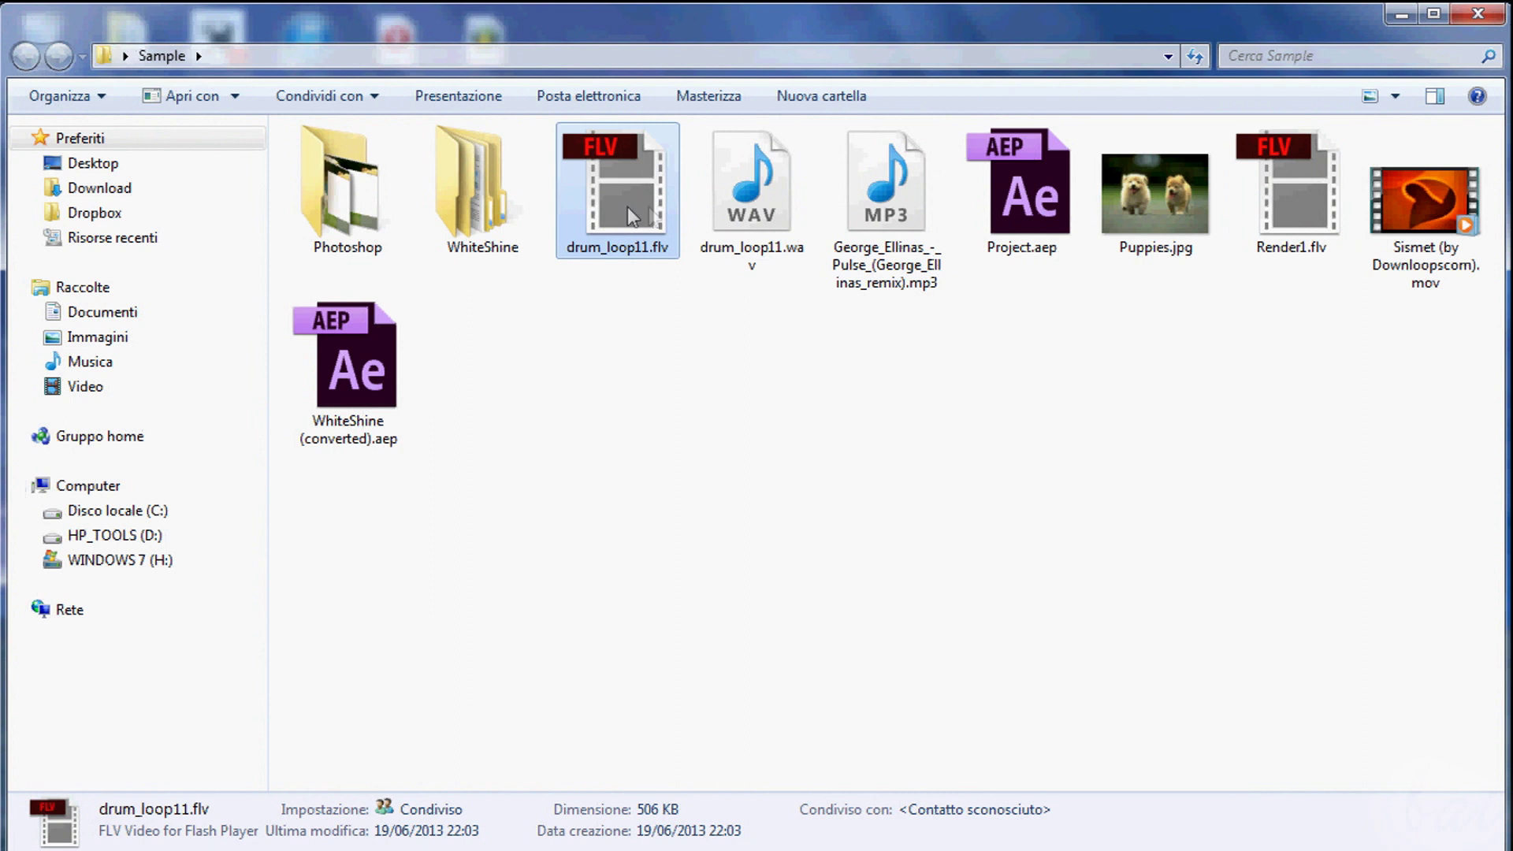
{"action": "left_click", "coordinate": [1282, 205]}
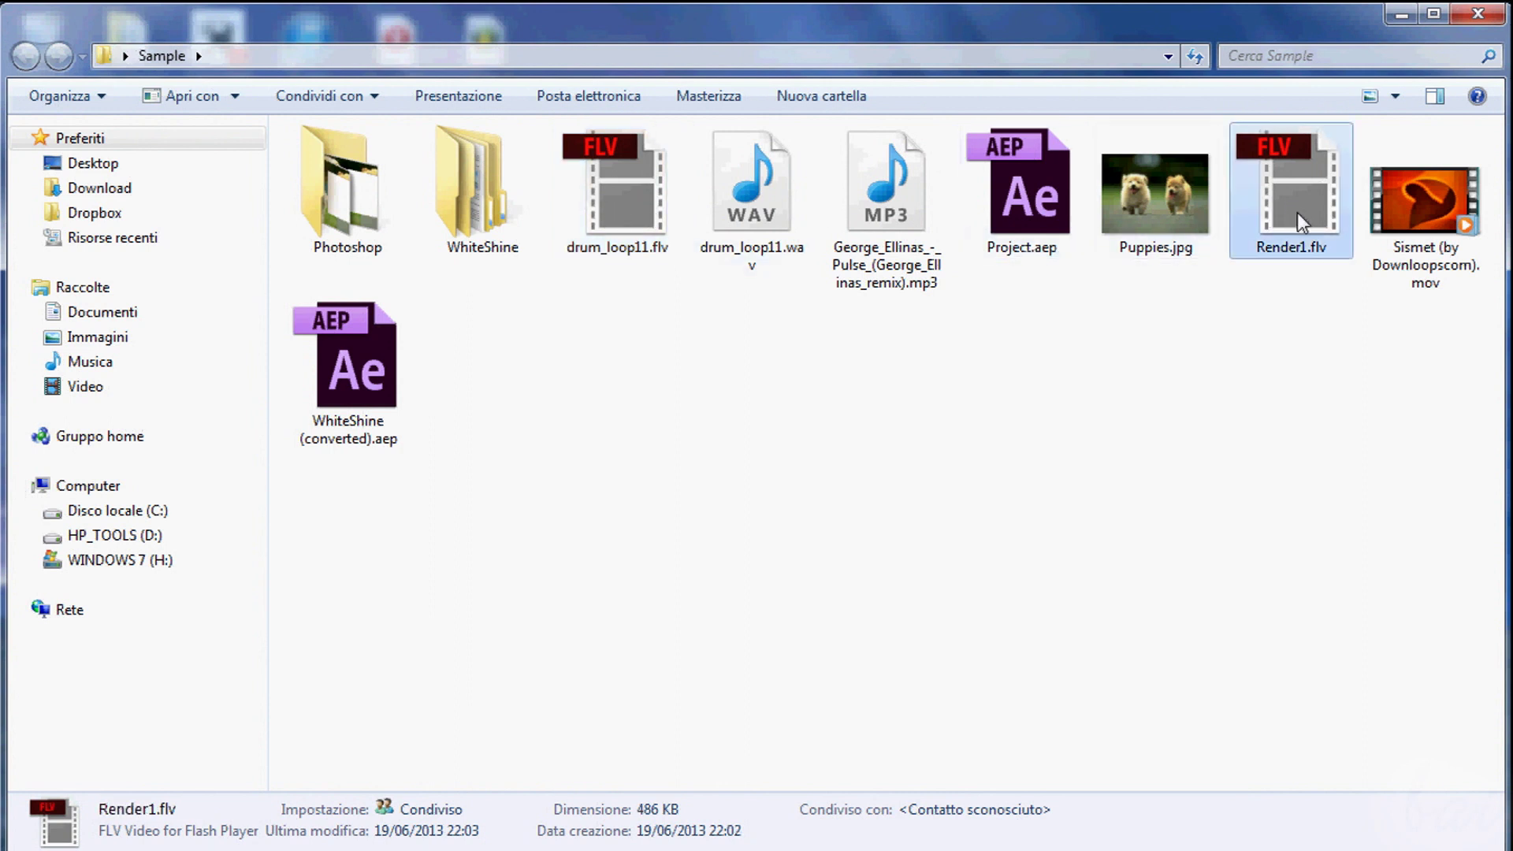